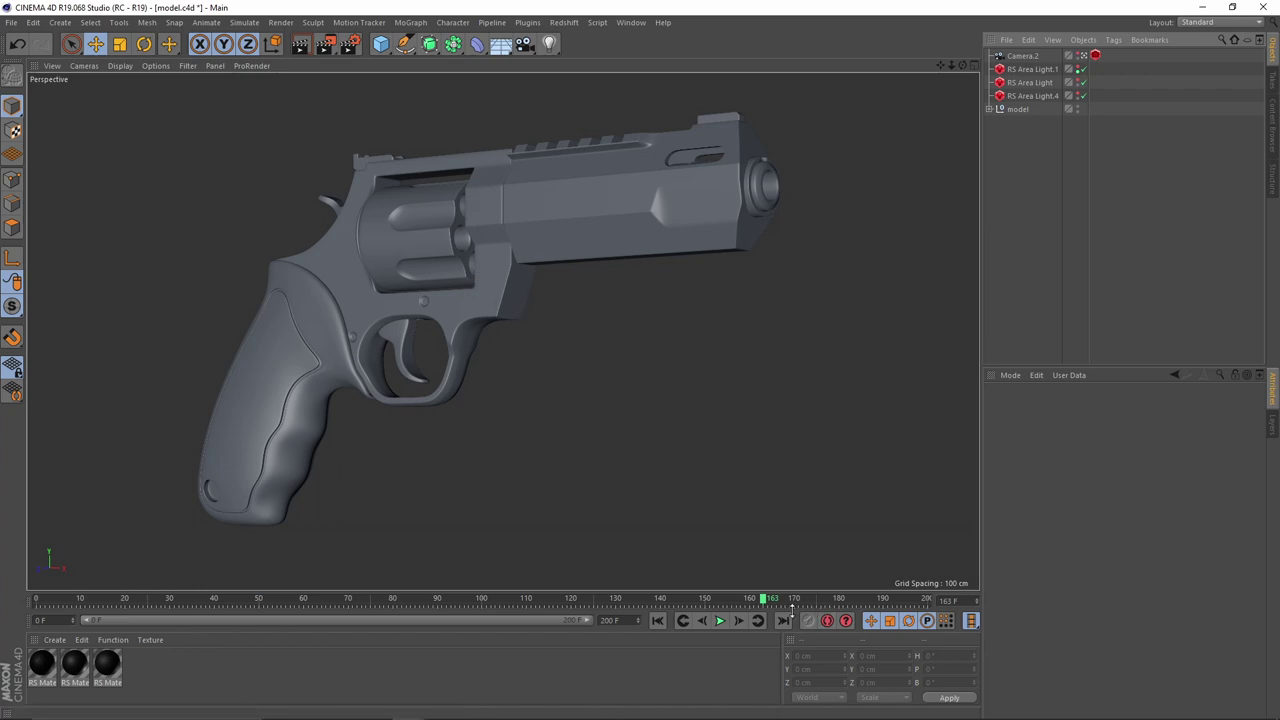
Step: Scrub the timeline to frame 159 and bring up the Redshift RenderView of the finished revolver
{"action": "mouse_move", "coordinate": [762, 603]}
{"action": "left_mouse_down"}
{"action": "mouse_move", "coordinate": [40, 605]}
{"action": "mouse_move", "coordinate": [900, 600]}
{"action": "mouse_move", "coordinate": [590, 600]}
{"action": "mouse_move", "coordinate": [845, 600]}
{"action": "mouse_move", "coordinate": [746, 622]}
{"action": "mouse_move", "coordinate": [426, 606]}
{"action": "mouse_move", "coordinate": [745, 601]}
{"action": "left_mouse_up"}
{"action": "left_click", "coordinate": [595, 23]}
{"action": "mouse_move", "coordinate": [568, 23]}
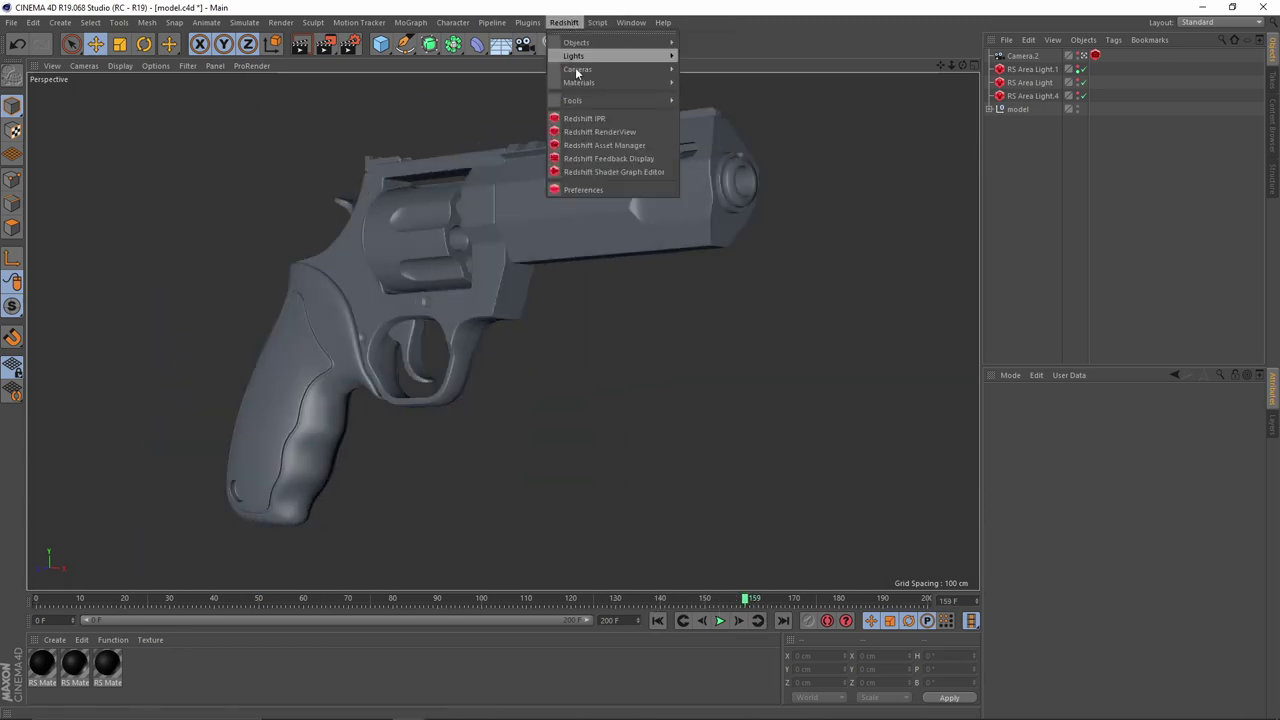
{"action": "left_click", "coordinate": [592, 133]}
{"action": "mouse_move", "coordinate": [597, 688]}
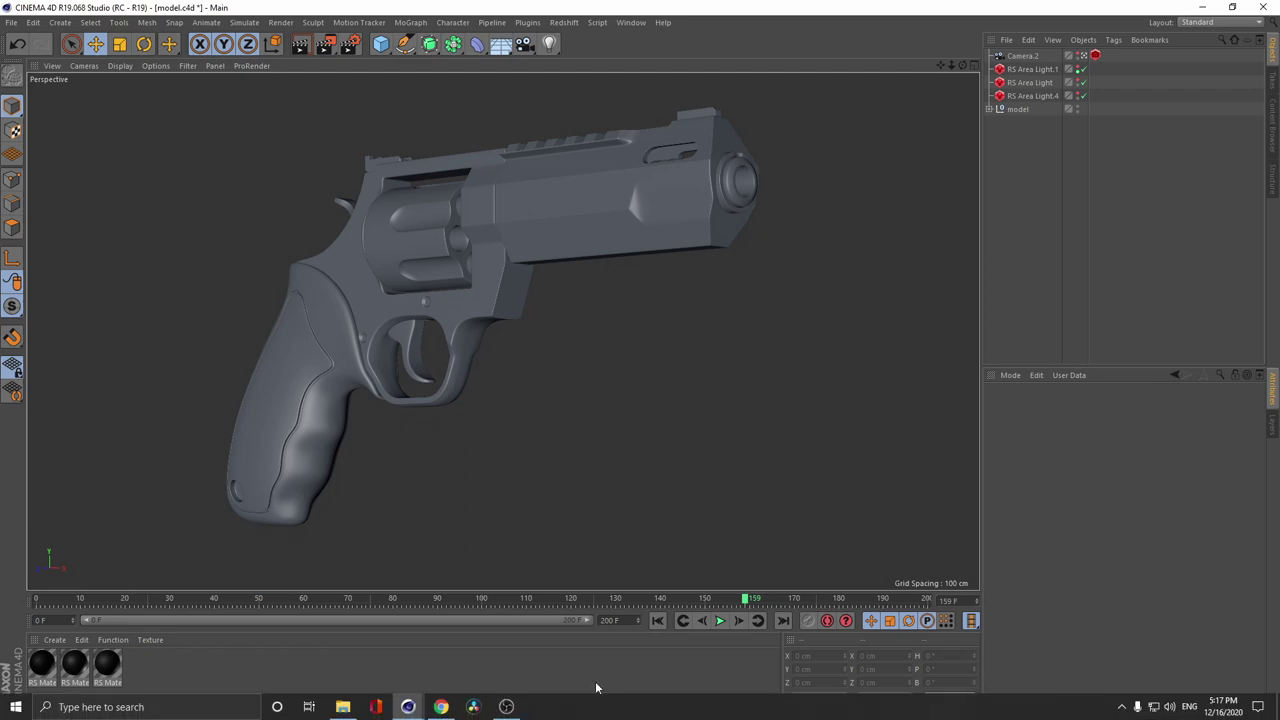
{"action": "left_click", "coordinate": [412, 713]}
{"action": "left_click", "coordinate": [480, 655]}
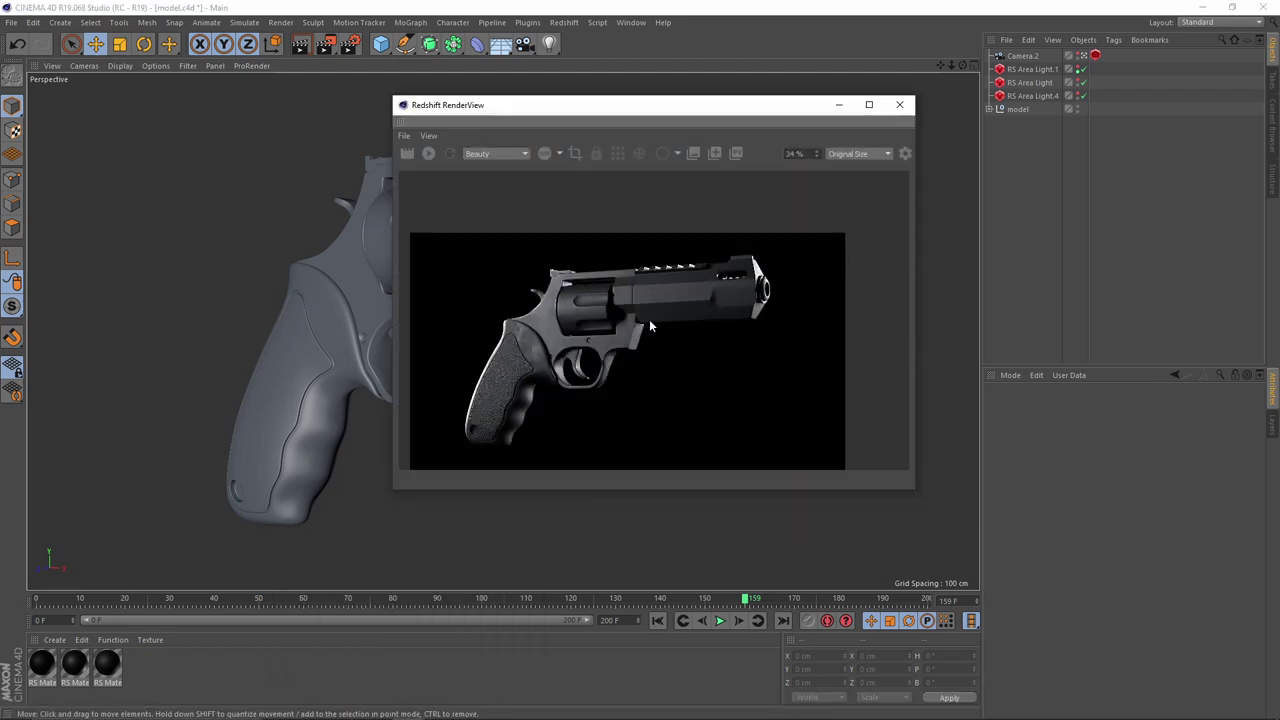
Step: Preview the revolver render from frame 153 and close the RenderView
{"action": "scroll", "coordinate": [690, 370], "scroll_direction": "up", "scroll_amount": 1}
{"action": "left_click_drag", "start_coordinate": [746, 600], "coordinate": [718, 602]}
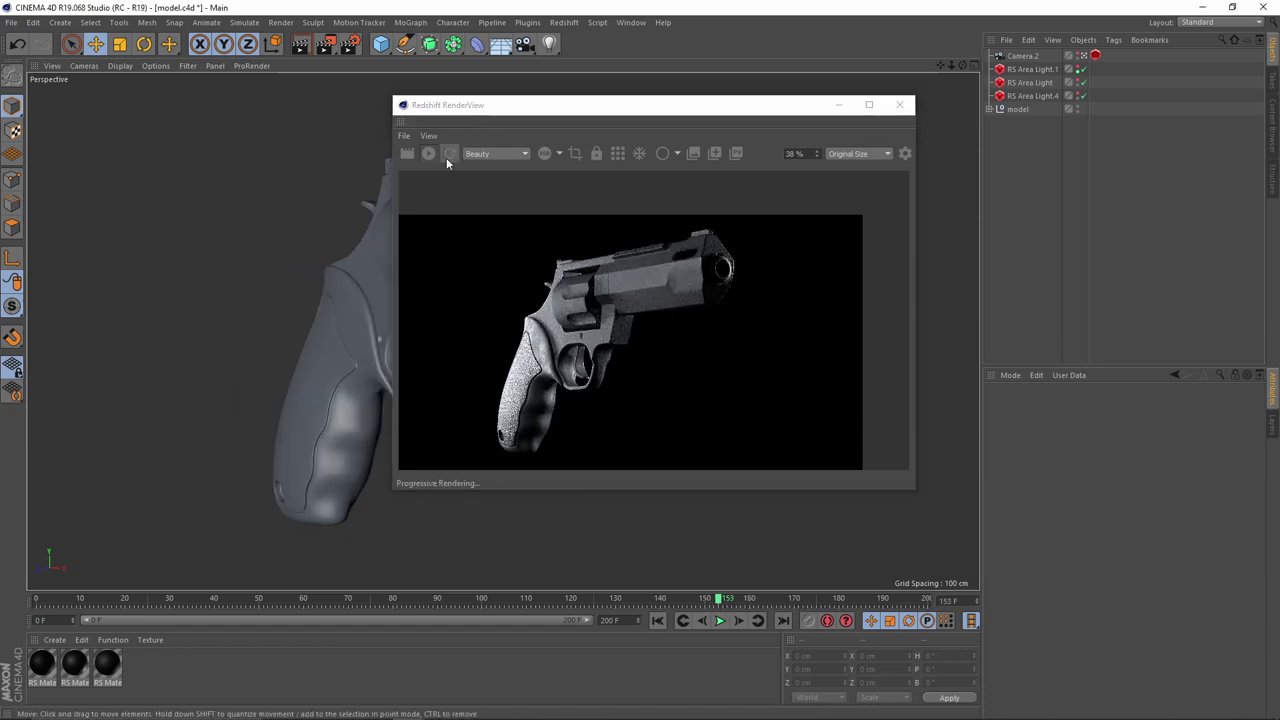
{"action": "left_click", "coordinate": [899, 104]}
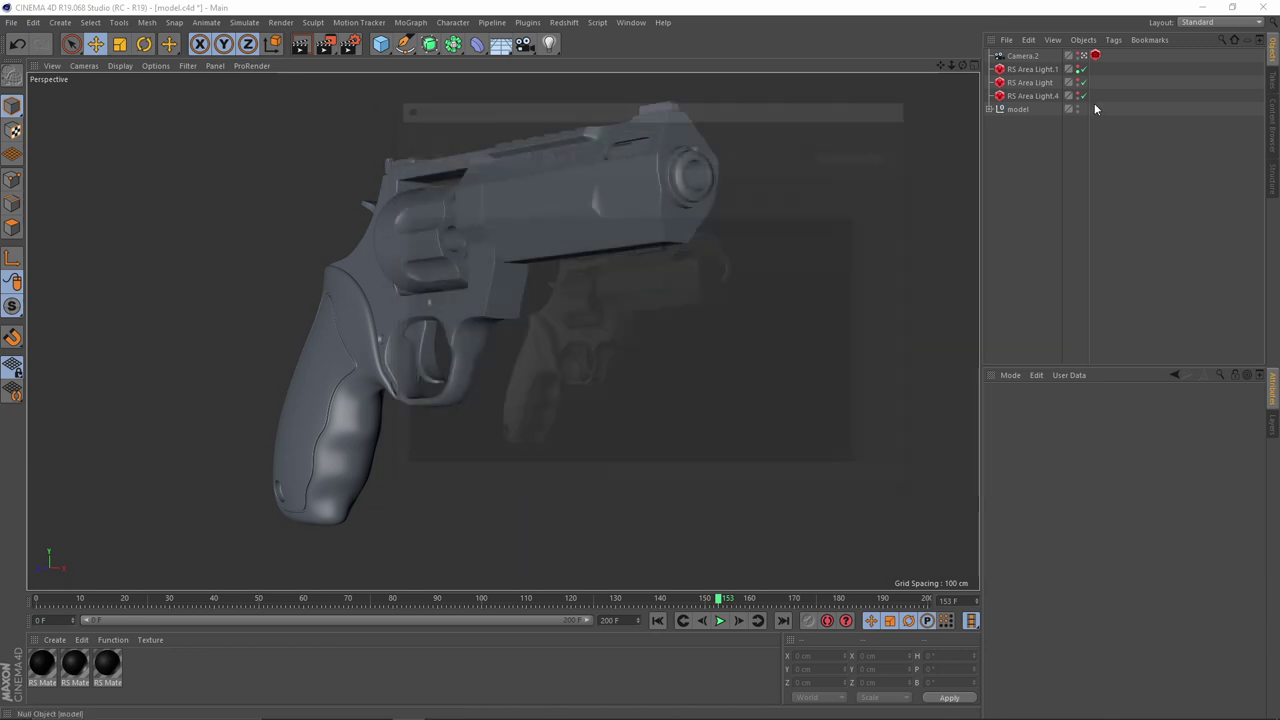
Step: Leave the Camera.2 view and examine the finished revolver model from other angles
{"action": "left_click", "coordinate": [1084, 56]}
{"action": "left_click_drag", "start_coordinate": [614, 283], "coordinate": [690, 283], "text": "alt"}
{"action": "scroll", "coordinate": [464, 326], "scroll_direction": "up", "scroll_amount": 2}
{"action": "left_click_drag", "start_coordinate": [464, 326], "coordinate": [480, 273], "text": "alt"}
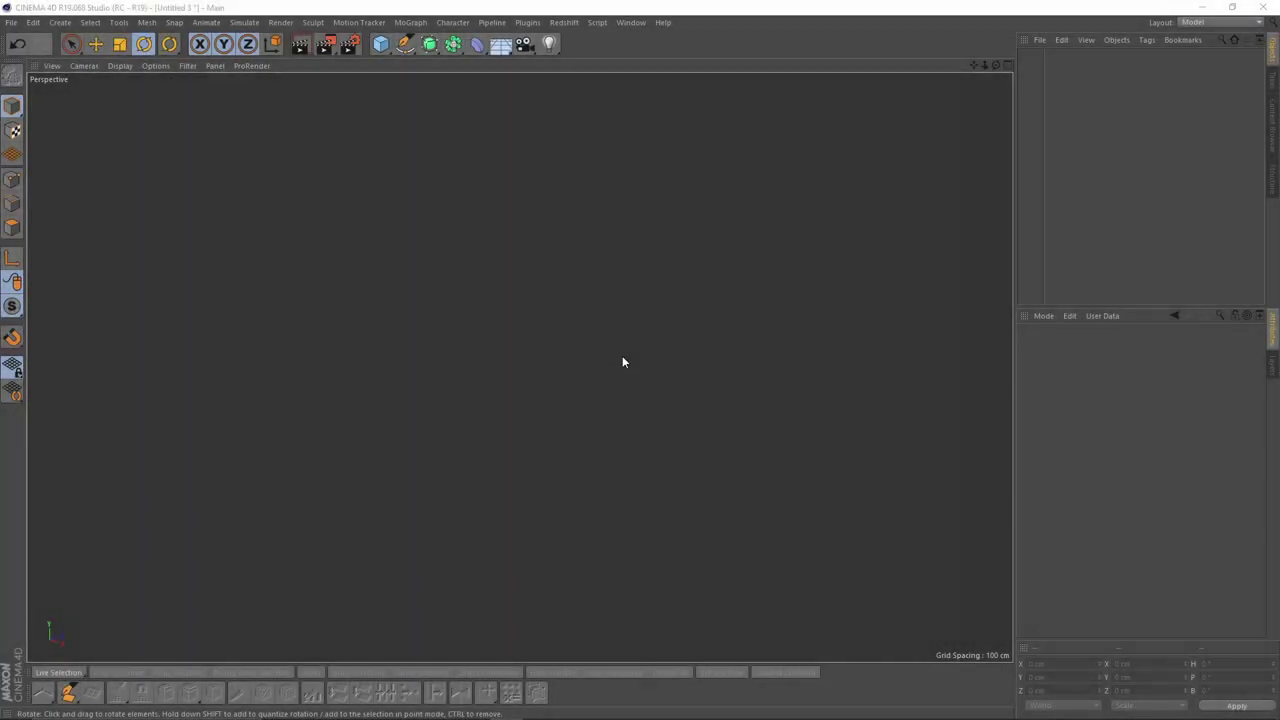
Step: Load the revolver reference picture as the background image of the Front view in the empty scene
{"action": "middle_click", "coordinate": [615, 360]}
{"action": "middle_click", "coordinate": [668, 428]}
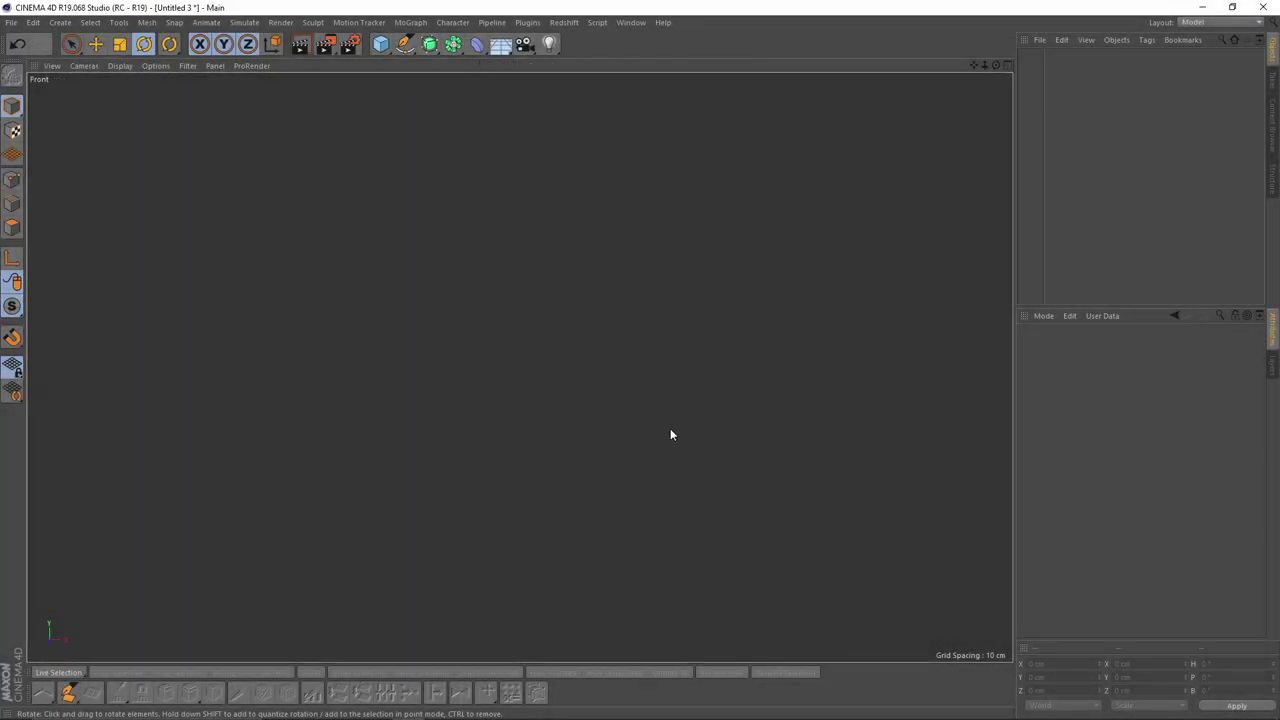
{"action": "key", "text": "shift+v"}
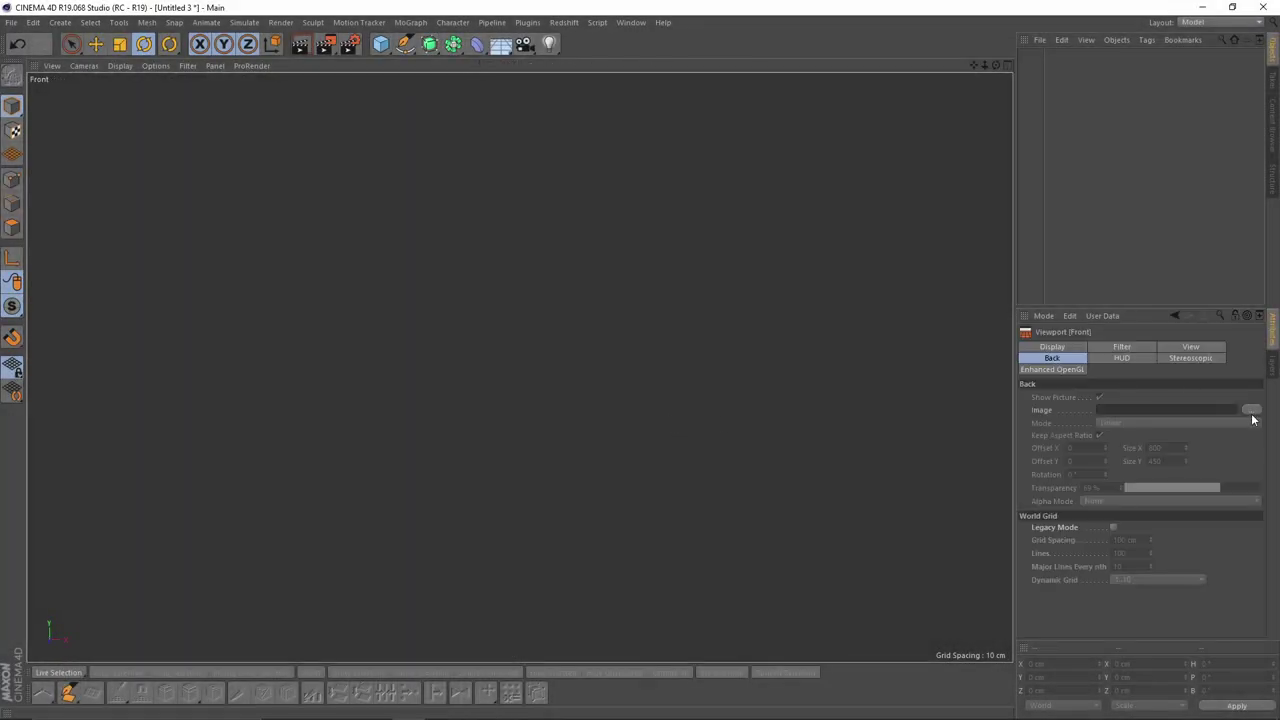
{"action": "left_click", "coordinate": [1250, 410]}
{"action": "double_click", "coordinate": [455, 133]}
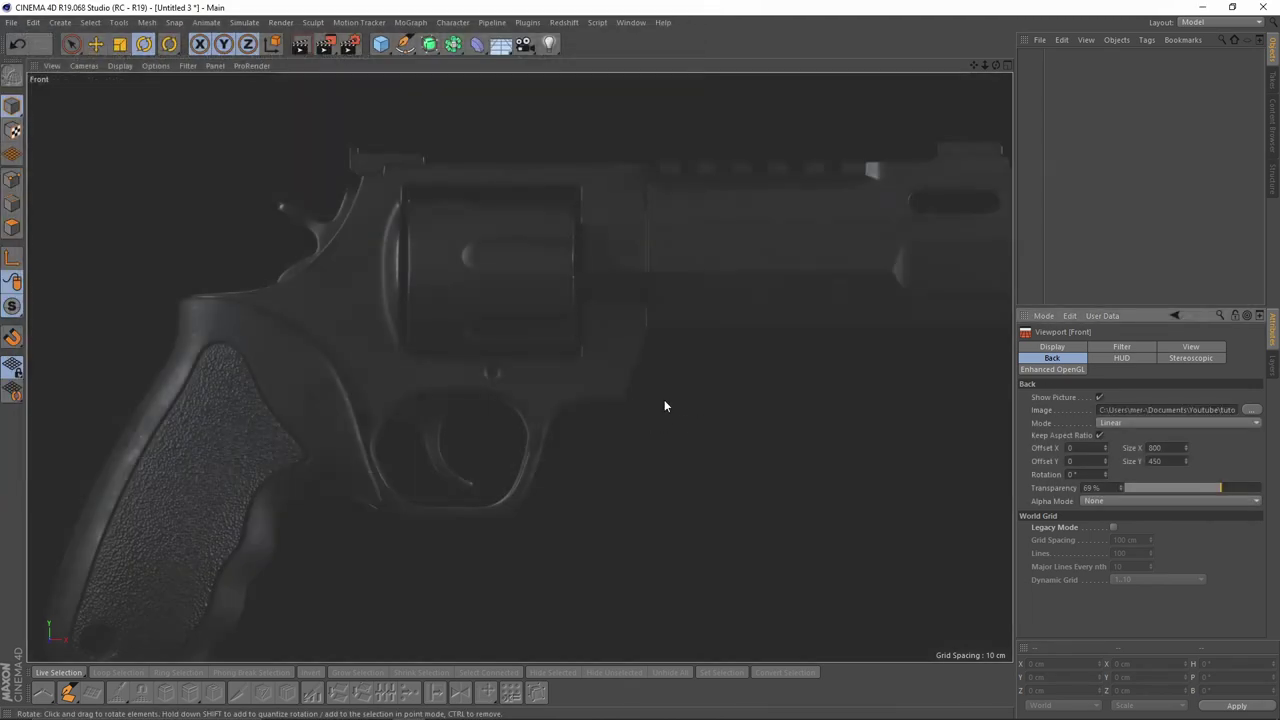
Step: Draw a first four-sided polygon with the Polygon Pen on the frame below the cylinder's rear corner, above the trigger
{"action": "scroll", "coordinate": [477, 325], "scroll_direction": "down", "scroll_amount": 3}
{"action": "mouse_move", "coordinate": [510, 321]}
{"action": "middle_mouse_down", "text": "alt"}
{"action": "mouse_move", "coordinate": [478, 301]}
{"action": "mouse_move", "coordinate": [510, 321]}
{"action": "middle_mouse_up", "text": "alt"}
{"action": "mouse_move", "coordinate": [484, 276]}
{"action": "middle_mouse_down", "text": "alt"}
{"action": "mouse_move", "coordinate": [484, 234]}
{"action": "mouse_move", "coordinate": [493, 260]}
{"action": "middle_mouse_up", "text": "alt"}
{"action": "scroll", "coordinate": [484, 234], "scroll_direction": "up", "scroll_amount": 1}
{"action": "scroll", "coordinate": [493, 260], "scroll_direction": "up", "scroll_amount": 1}
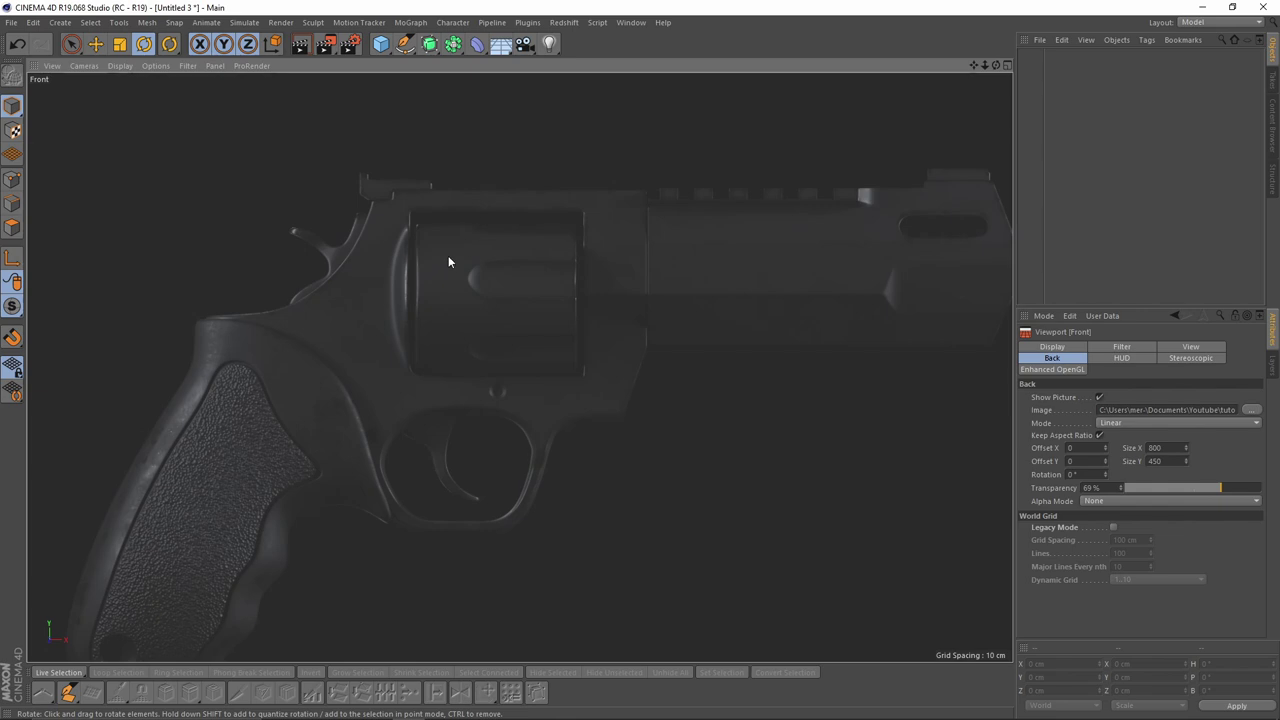
{"action": "key", "text": "m"}
{"action": "key", "text": "e"}
{"action": "middle_click_drag", "start_coordinate": [597, 314], "coordinate": [700, 278], "text": "alt"}
{"action": "scroll", "coordinate": [700, 278], "scroll_direction": "up", "scroll_amount": 1}
{"action": "mouse_move", "coordinate": [397, 295]}
{"action": "middle_mouse_down", "text": "alt"}
{"action": "mouse_move", "coordinate": [372, 339]}
{"action": "mouse_move", "coordinate": [372, 300]}
{"action": "middle_mouse_up", "text": "alt"}
{"action": "scroll", "coordinate": [372, 300], "scroll_direction": "up", "scroll_amount": 1}
{"action": "middle_click_drag", "start_coordinate": [548, 378], "coordinate": [408, 290], "text": "alt"}
{"action": "scroll", "coordinate": [408, 290], "scroll_direction": "up", "scroll_amount": 1}
{"action": "scroll", "coordinate": [386, 253], "scroll_direction": "up", "scroll_amount": 2}
{"action": "left_click", "coordinate": [370, 216]}
{"action": "left_click", "coordinate": [376, 302]}
{"action": "left_click", "coordinate": [466, 292]}
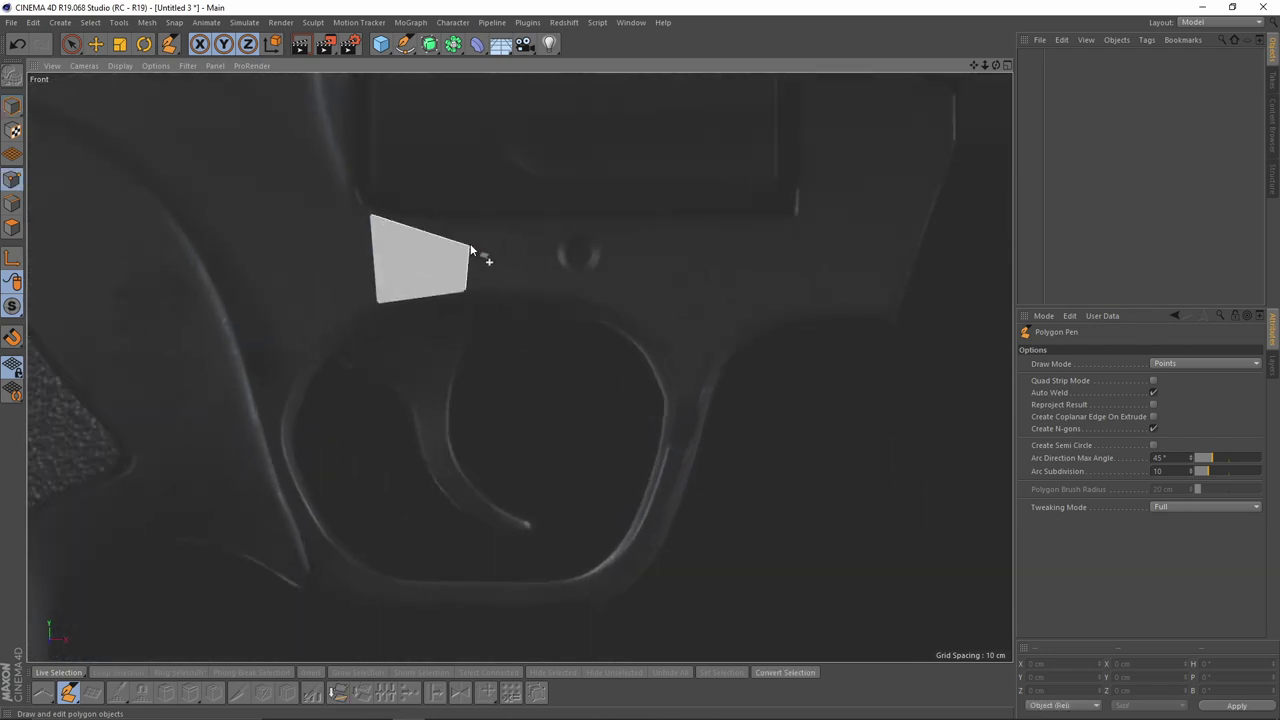
{"action": "left_click", "coordinate": [368, 216]}
Step: Extrude the polygon's front edge into a strip of quads along the frame below the cylinder, following the reference
{"action": "middle_click_drag", "start_coordinate": [531, 274], "coordinate": [451, 275], "text": "alt"}
{"action": "scroll", "coordinate": [391, 253], "scroll_direction": "up", "scroll_amount": 1}
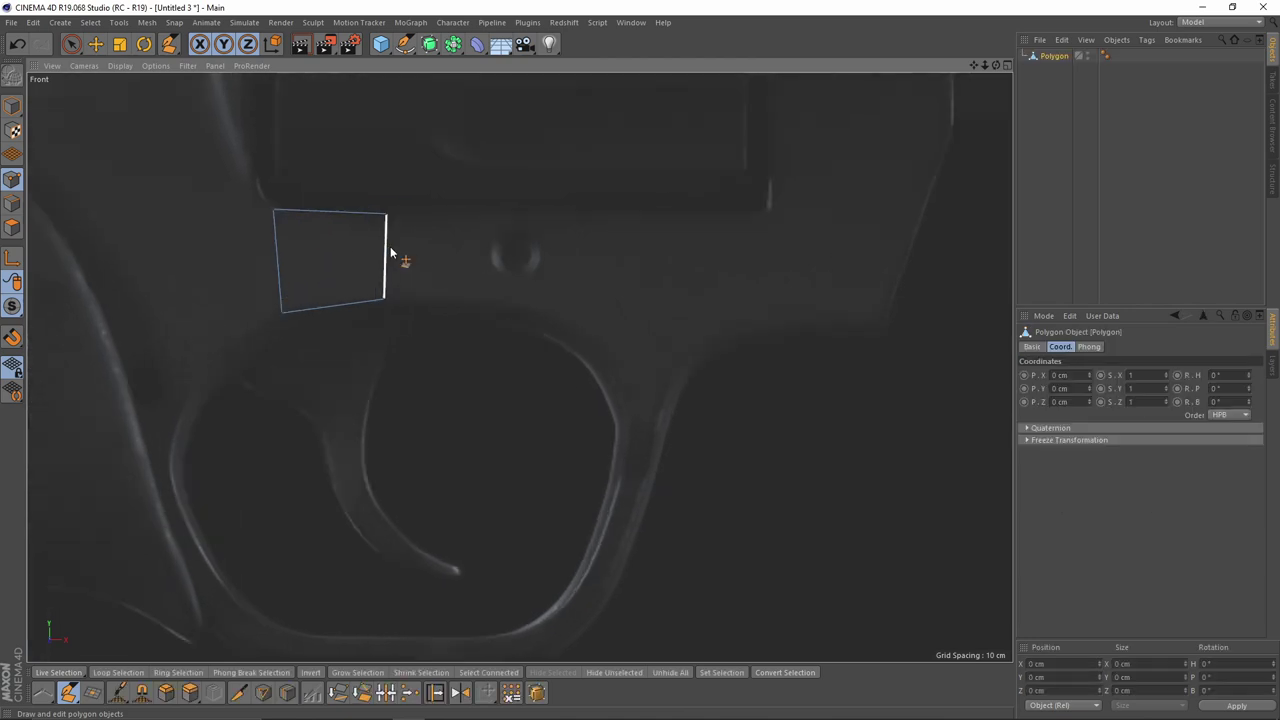
{"action": "left_click_drag", "start_coordinate": [497, 254], "coordinate": [738, 254], "text": "ctrl"}
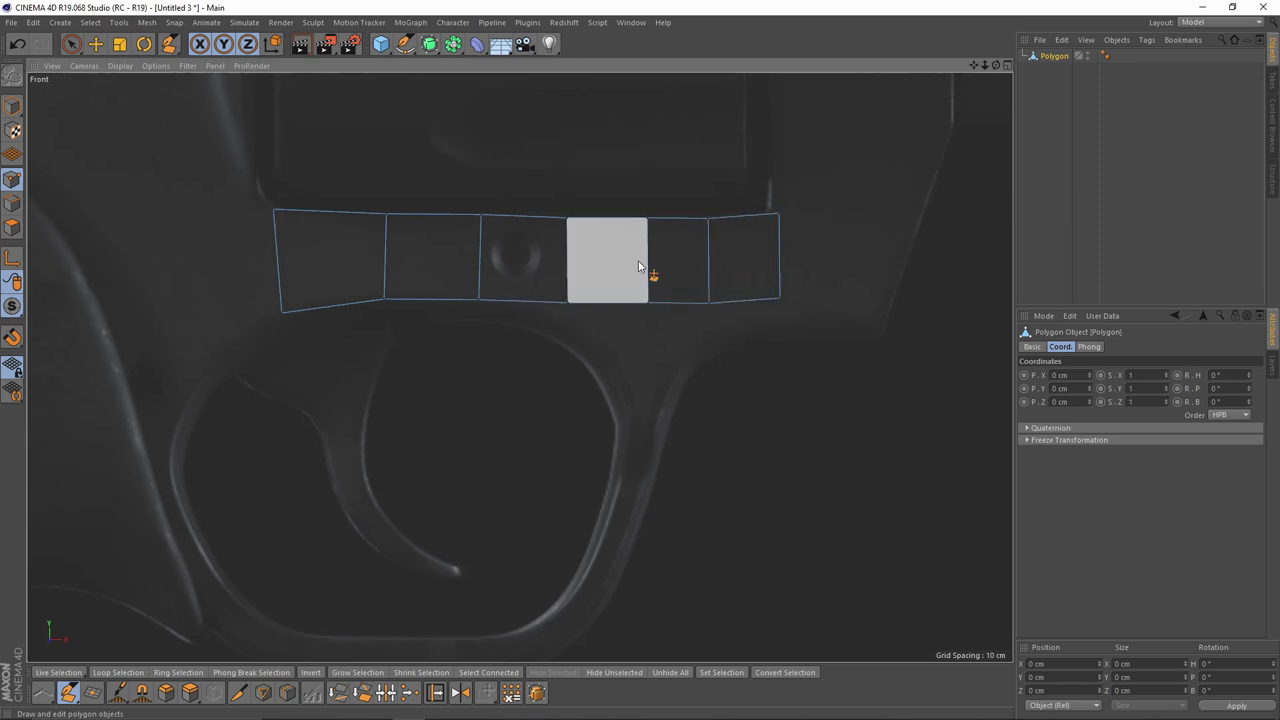
{"action": "scroll", "coordinate": [438, 321], "scroll_direction": "down", "scroll_amount": 2}
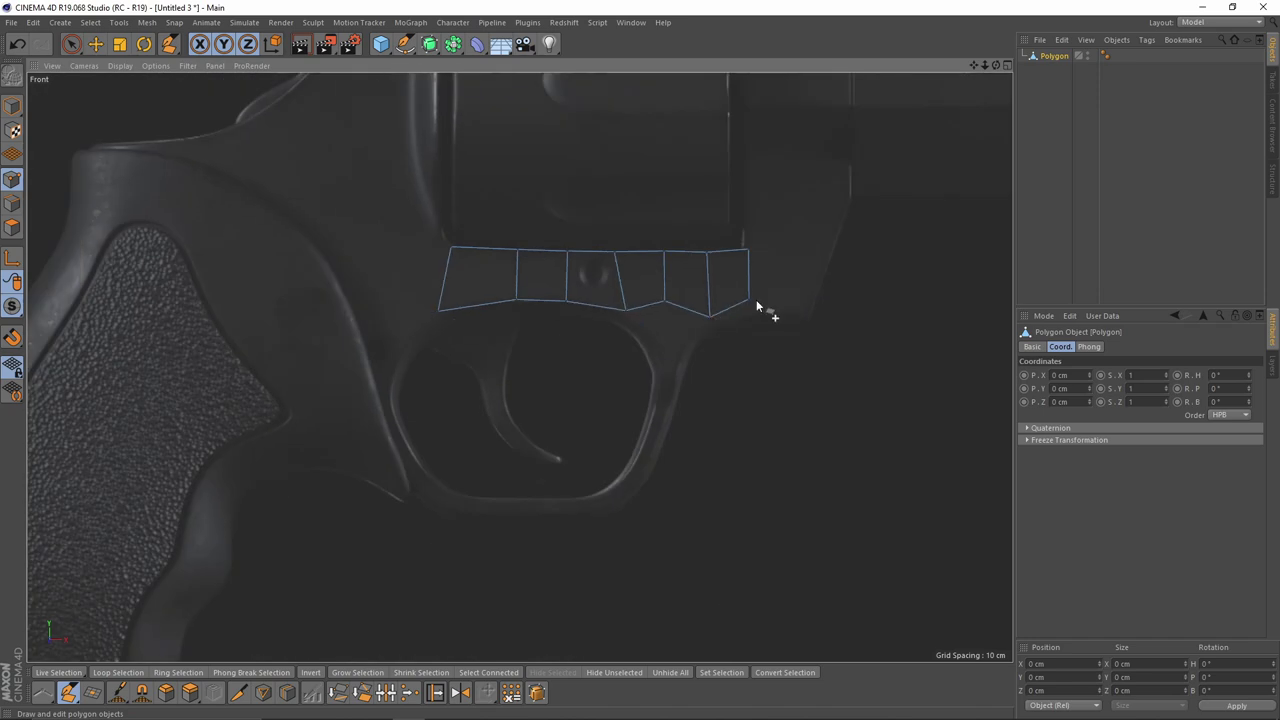
{"action": "left_click_drag", "start_coordinate": [806, 250], "coordinate": [823, 252]}
Step: Extrude quads upward from the strip's front end to cover the frame section in front of the cylinder
{"action": "scroll", "coordinate": [452, 267], "scroll_direction": "up", "scroll_amount": 4}
{"action": "middle_click_drag", "start_coordinate": [452, 267], "coordinate": [606, 345], "text": "alt"}
{"action": "middle_click_drag", "start_coordinate": [890, 228], "coordinate": [449, 426], "text": "alt"}
{"action": "scroll", "coordinate": [449, 426], "scroll_direction": "down", "scroll_amount": 3}
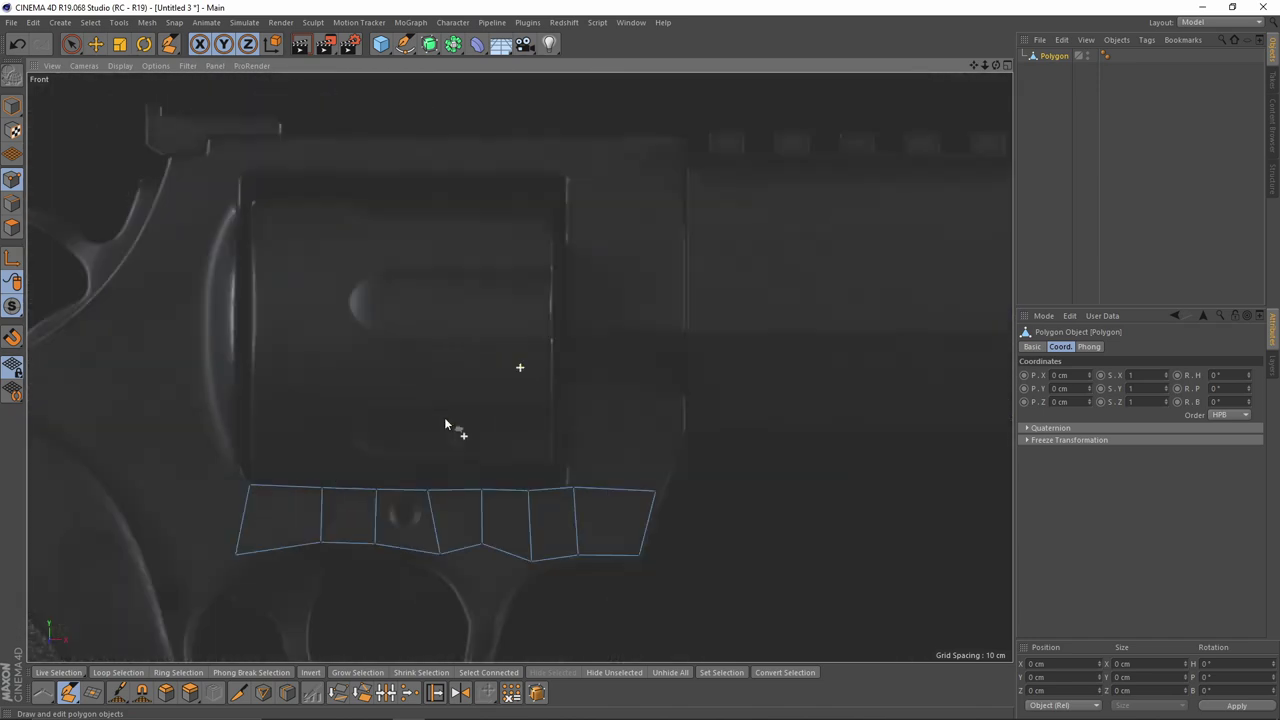
{"action": "scroll", "coordinate": [560, 420], "scroll_direction": "up", "scroll_amount": 1}
{"action": "left_click_drag", "start_coordinate": [639, 503], "coordinate": [639, 378], "text": "ctrl"}
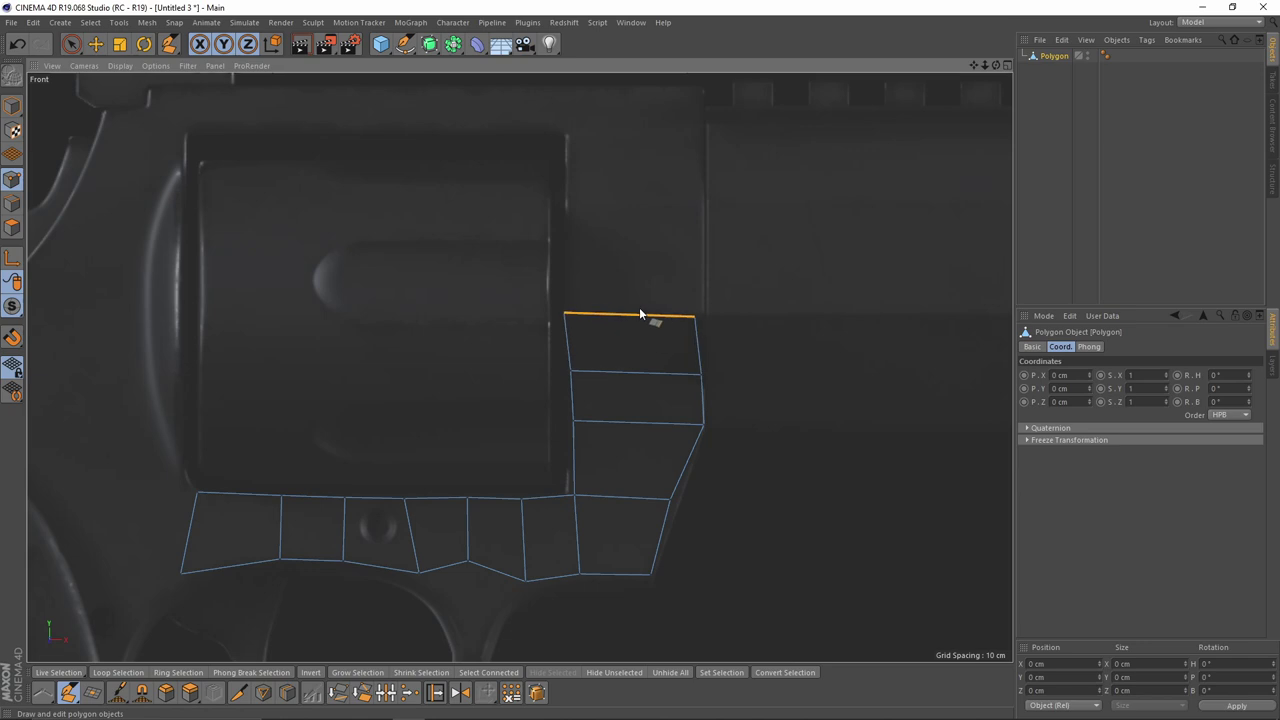
{"action": "left_click_drag", "start_coordinate": [640, 315], "coordinate": [630, 212], "text": "ctrl"}
Step: Extrude the top of the front column backward as one long quad over the cylinder
{"action": "middle_click_drag", "start_coordinate": [630, 212], "coordinate": [628, 370], "text": "alt"}
{"action": "middle_click_drag", "start_coordinate": [622, 246], "coordinate": [741, 264], "text": "alt"}
{"action": "left_click_drag", "start_coordinate": [678, 284], "coordinate": [304, 278], "text": "ctrl"}
Step: Add a corner quad at the rear of the top strap and extrude narrow quads down the recoil shield
{"action": "middle_click_drag", "start_coordinate": [304, 278], "coordinate": [466, 260], "text": "alt"}
{"action": "scroll", "coordinate": [466, 260], "scroll_direction": "up", "scroll_amount": 1}
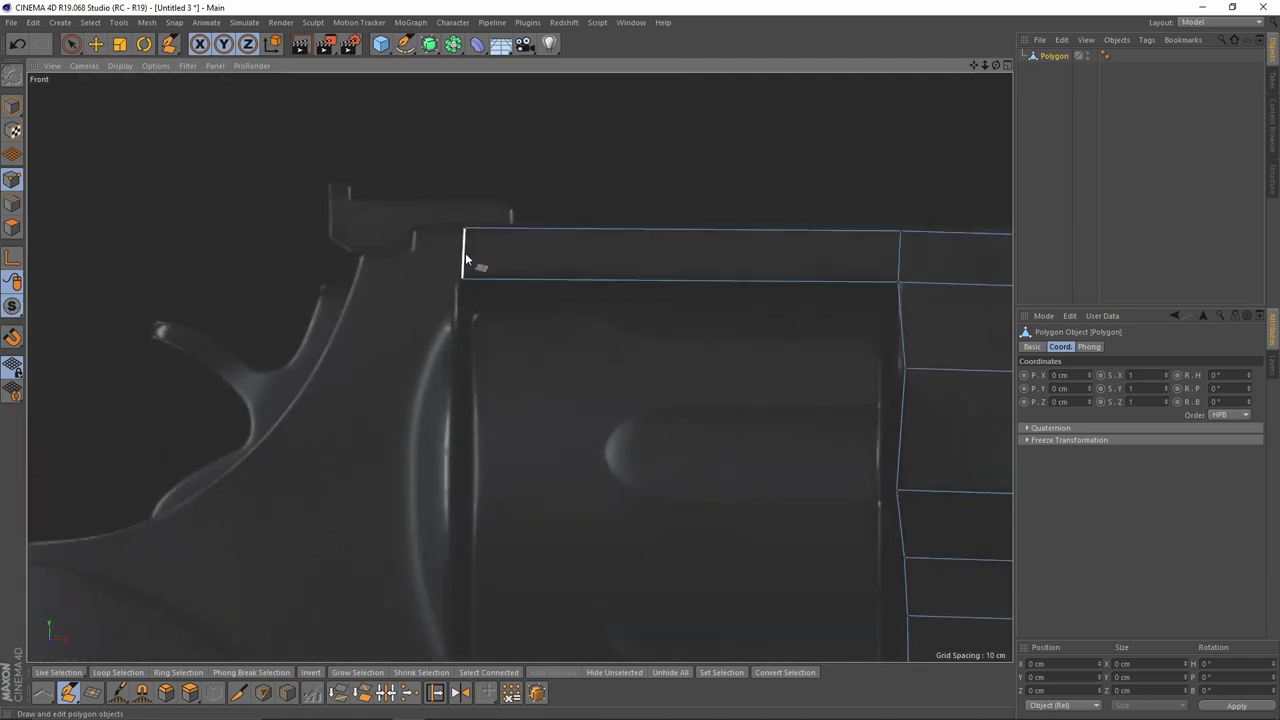
{"action": "scroll", "coordinate": [455, 333], "scroll_direction": "up", "scroll_amount": 3}
{"action": "middle_click_drag", "start_coordinate": [455, 333], "coordinate": [468, 272], "text": "alt"}
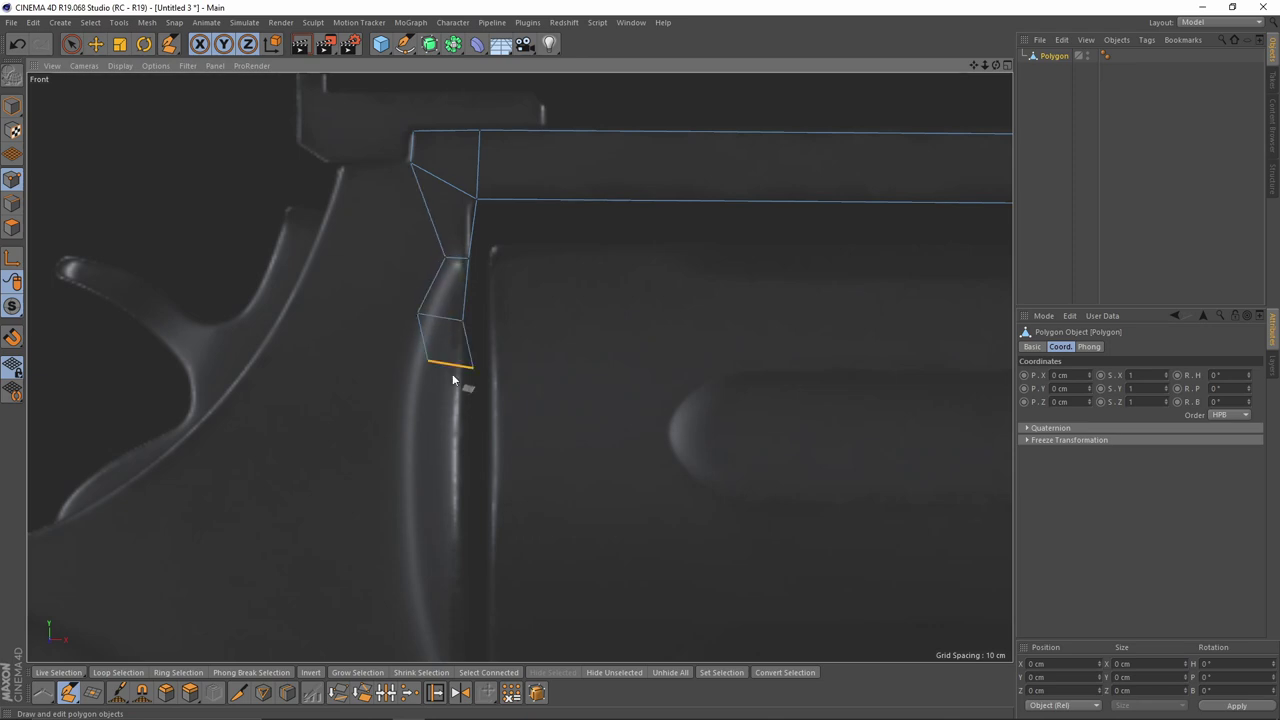
{"action": "left_click_drag", "start_coordinate": [453, 380], "coordinate": [440, 434], "text": "ctrl"}
{"action": "middle_click_drag", "start_coordinate": [440, 434], "coordinate": [458, 293], "text": "alt"}
{"action": "left_click_drag", "start_coordinate": [434, 277], "coordinate": [418, 288]}
{"action": "left_click_drag", "start_coordinate": [420, 392], "coordinate": [418, 383]}
Step: Extend the narrow recoil shield strip farther down along the cylinder's rear edge
{"action": "scroll", "coordinate": [456, 326], "scroll_direction": "down", "scroll_amount": 7}
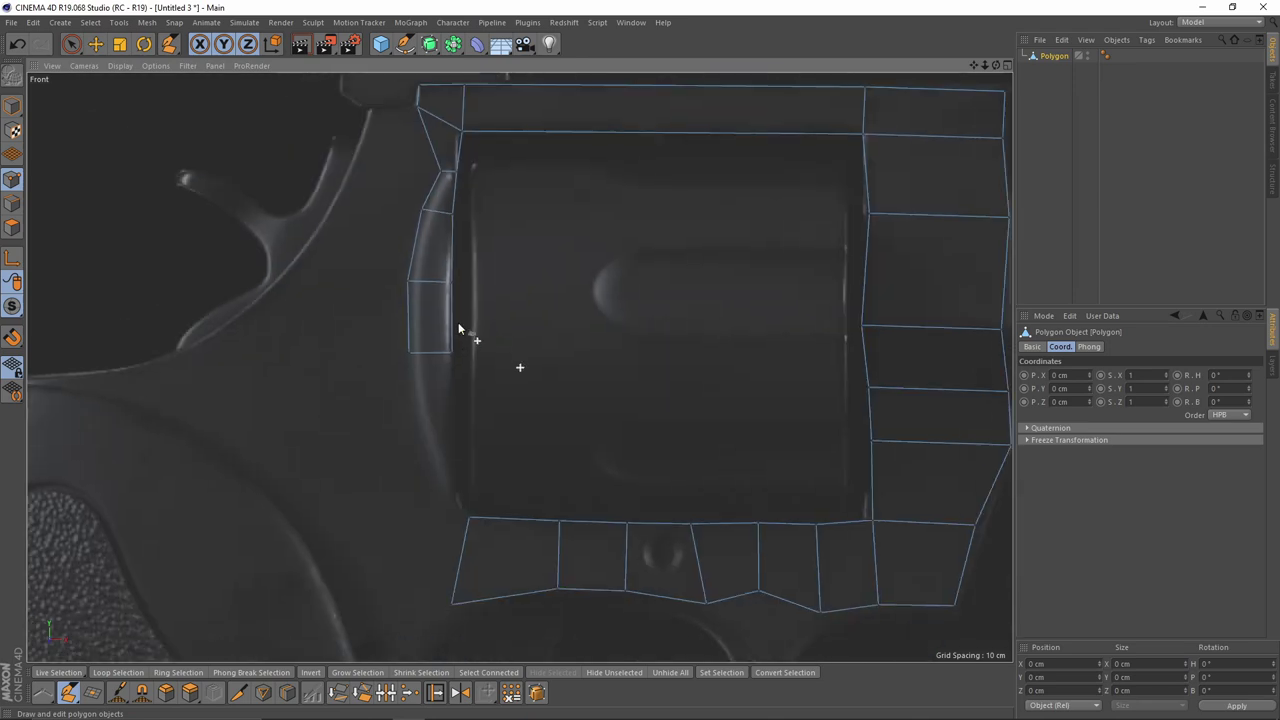
{"action": "middle_click_drag", "start_coordinate": [399, 348], "coordinate": [385, 372], "text": "alt"}
{"action": "scroll", "coordinate": [385, 372], "scroll_direction": "up", "scroll_amount": 4}
{"action": "left_click_drag", "start_coordinate": [391, 342], "coordinate": [386, 413], "text": "ctrl"}
{"action": "scroll", "coordinate": [393, 414], "scroll_direction": "up", "scroll_amount": 6}
{"action": "scroll", "coordinate": [401, 440], "scroll_direction": "down", "scroll_amount": 3}
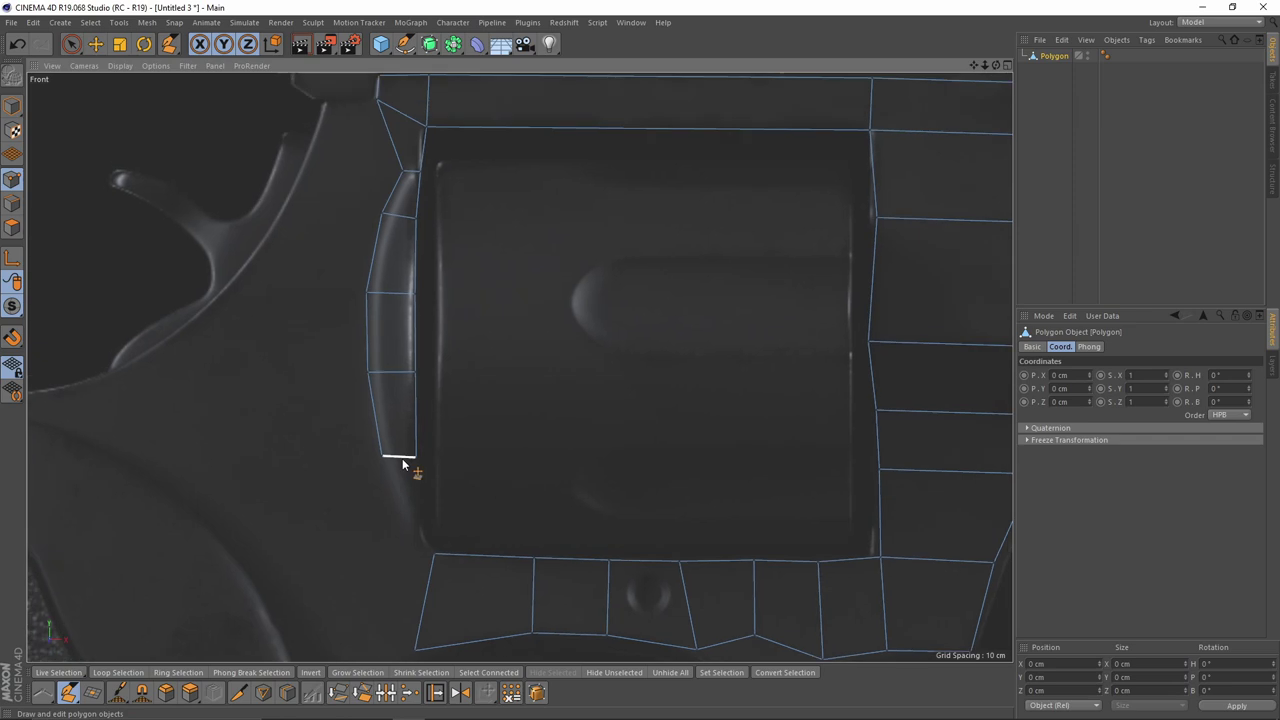
Step: Bring the recoil shield strip down to the lower frame strip and align its edges with the reference curve
{"action": "left_click_drag", "start_coordinate": [414, 553], "coordinate": [418, 561]}
{"action": "scroll", "coordinate": [399, 456], "scroll_direction": "up", "scroll_amount": 4}
{"action": "left_click_drag", "start_coordinate": [399, 460], "coordinate": [398, 518]}
{"action": "scroll", "coordinate": [416, 506], "scroll_direction": "down", "scroll_amount": 4}
{"action": "left_click_drag", "start_coordinate": [395, 388], "coordinate": [394, 406]}
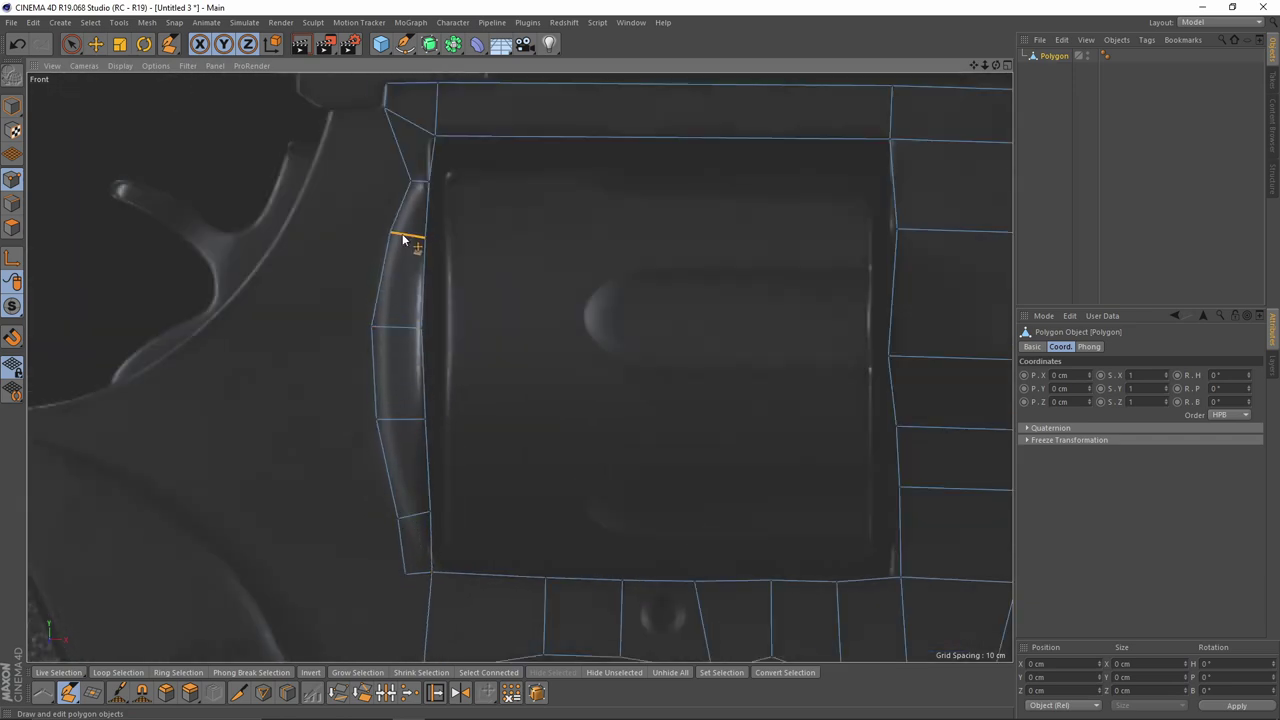
{"action": "left_click_drag", "start_coordinate": [404, 576], "coordinate": [411, 571]}
Step: Extrude the lower strip's rear edge backward beneath the recoil shield and adjust its corner points
{"action": "middle_click_drag", "start_coordinate": [415, 573], "coordinate": [440, 476], "text": "alt"}
{"action": "scroll", "coordinate": [442, 477], "scroll_direction": "up", "scroll_amount": 2}
{"action": "left_click_drag", "start_coordinate": [449, 545], "coordinate": [427, 545], "text": "ctrl"}
{"action": "middle_click_drag", "start_coordinate": [431, 556], "coordinate": [460, 428], "text": "alt"}
{"action": "scroll", "coordinate": [458, 432], "scroll_direction": "up", "scroll_amount": 3}
{"action": "left_click_drag", "start_coordinate": [434, 502], "coordinate": [418, 543]}
{"action": "scroll", "coordinate": [430, 425], "scroll_direction": "down", "scroll_amount": 3}
{"action": "scroll", "coordinate": [433, 412], "scroll_direction": "down", "scroll_amount": 3}
Step: Build quads between the recoil shield and the rear contour of the frame, from the rear sight downward
{"action": "middle_click_drag", "start_coordinate": [443, 215], "coordinate": [505, 308], "text": "alt"}
{"action": "scroll", "coordinate": [507, 310], "scroll_direction": "up", "scroll_amount": 4}
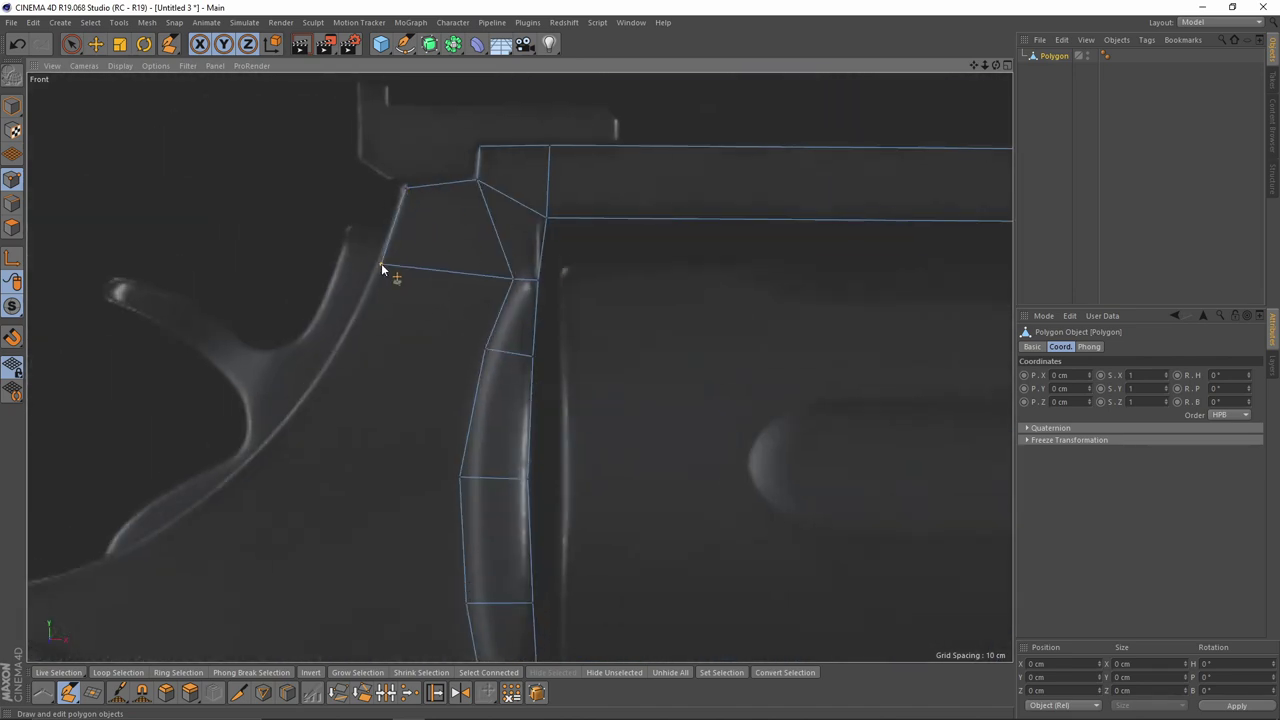
{"action": "scroll", "coordinate": [447, 453], "scroll_direction": "down", "scroll_amount": 2}
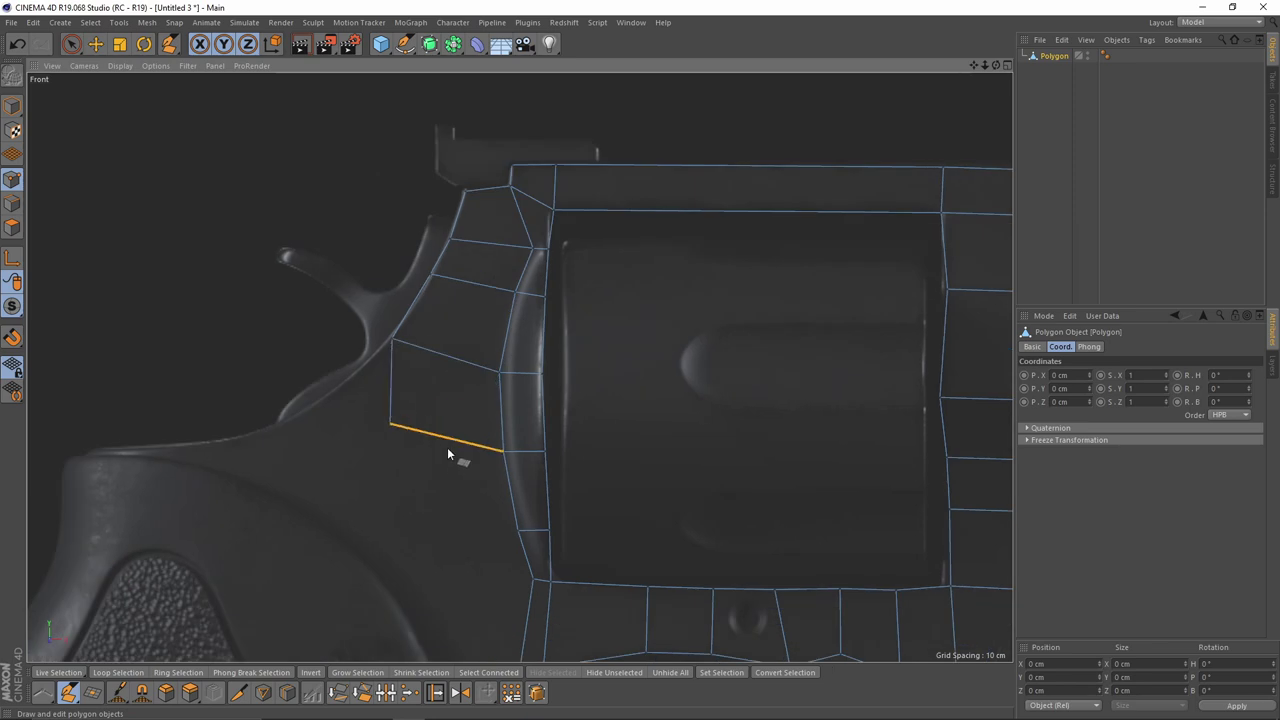
{"action": "left_click_drag", "start_coordinate": [500, 459], "coordinate": [504, 451]}
{"action": "middle_click_drag", "start_coordinate": [465, 367], "coordinate": [456, 371], "text": "alt"}
Step: Split the rear frame quads lengthwise and continue the outer strip back to the top of the grip
{"action": "left_click", "coordinate": [501, 191]}
{"action": "left_click", "coordinate": [482, 248]}
{"action": "left_click", "coordinate": [467, 288]}
{"action": "left_click", "coordinate": [438, 361]}
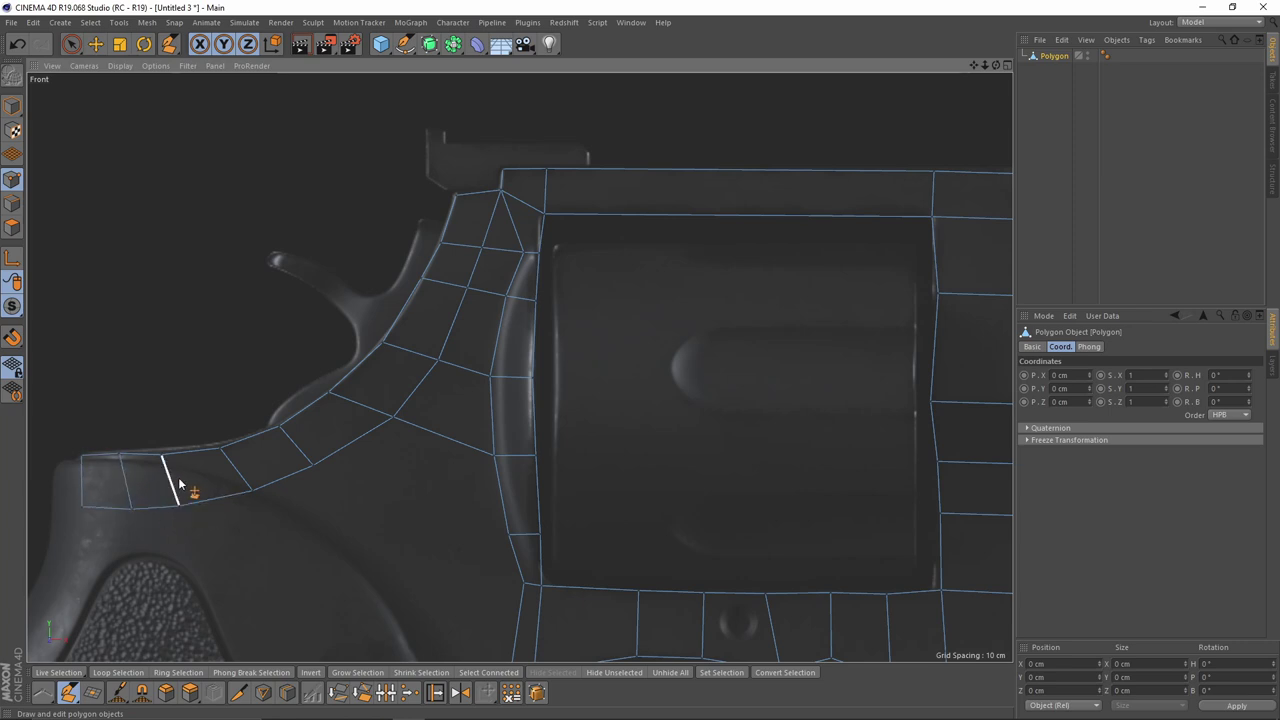
Step: Cut a lengthwise edge line through the strip below the cylinder and reposition the points at its rear end
{"action": "middle_click_drag", "start_coordinate": [450, 432], "coordinate": [430, 290], "text": "alt"}
{"action": "middle_click_drag", "start_coordinate": [500, 480], "coordinate": [343, 378], "text": "alt"}
{"action": "left_click", "coordinate": [459, 376]}
{"action": "left_click", "coordinate": [862, 389]}
{"action": "scroll", "coordinate": [396, 498], "scroll_direction": "up", "scroll_amount": 2}
{"action": "left_click_drag", "start_coordinate": [299, 322], "coordinate": [254, 343]}
{"action": "left_click_drag", "start_coordinate": [326, 377], "coordinate": [374, 369]}
{"action": "left_click_drag", "start_coordinate": [333, 316], "coordinate": [356, 311]}
Step: Extrude quads from the frame's lower rear end down along the rear curve of the trigger guard
{"action": "middle_click_drag", "start_coordinate": [447, 404], "coordinate": [650, 330], "text": "alt"}
{"action": "left_click_drag", "start_coordinate": [466, 294], "coordinate": [364, 373], "text": "ctrl"}
{"action": "middle_click_drag", "start_coordinate": [387, 425], "coordinate": [427, 344], "text": "alt"}
{"action": "middle_click_drag", "start_coordinate": [468, 436], "coordinate": [422, 286], "text": "alt"}
{"action": "left_click_drag", "start_coordinate": [392, 305], "coordinate": [417, 392], "text": "ctrl"}
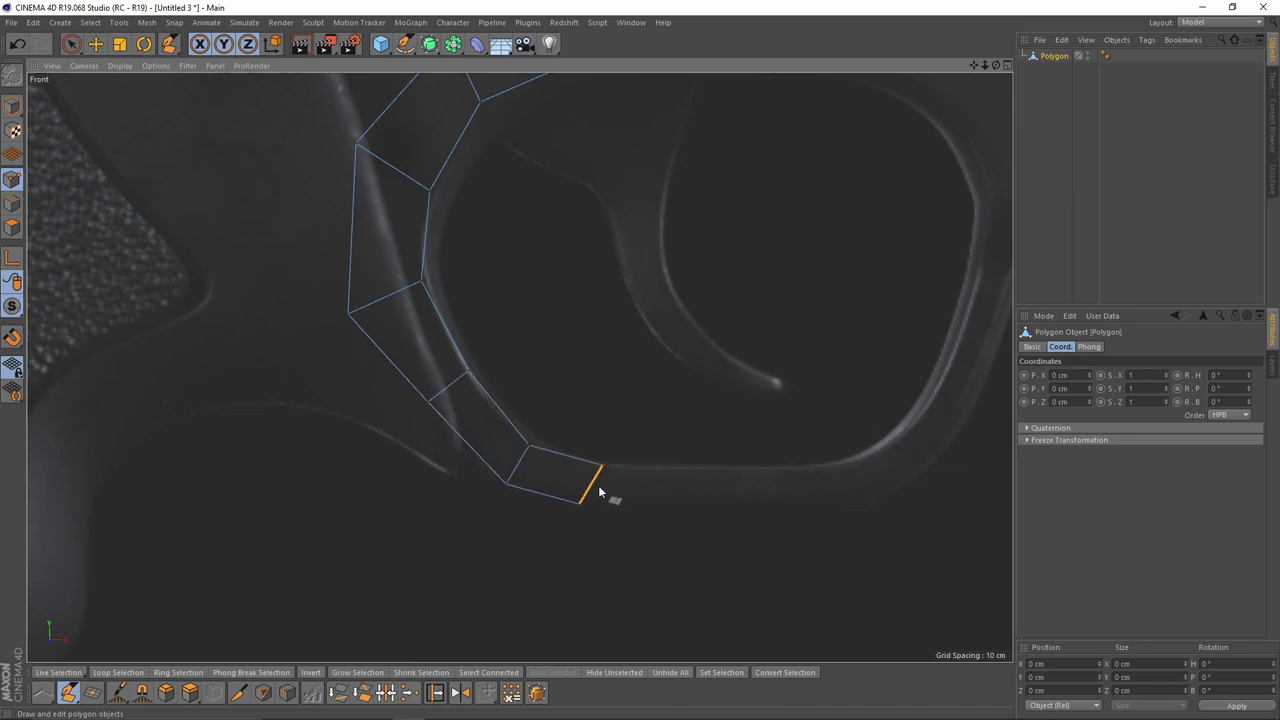
Step: Extend the trigger guard strip along its underside and around the front curve
{"action": "middle_click_drag", "start_coordinate": [683, 493], "coordinate": [416, 487], "text": "alt"}
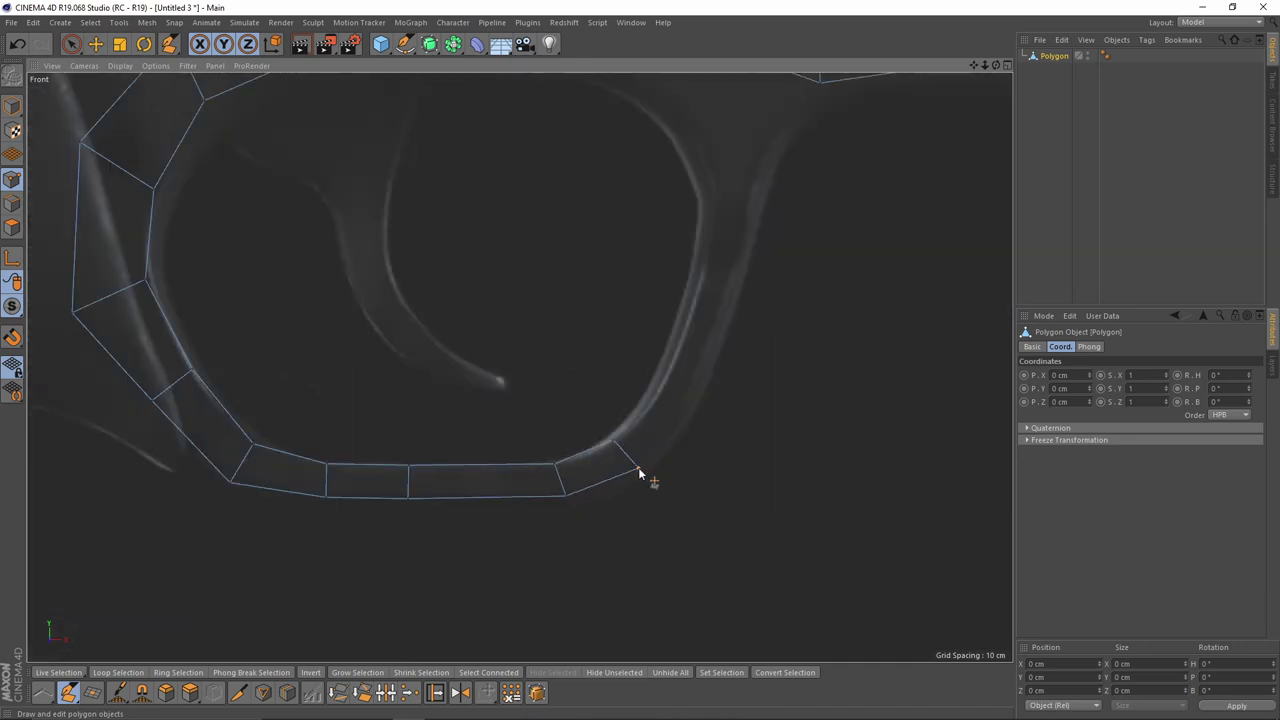
{"action": "middle_click_drag", "start_coordinate": [675, 408], "coordinate": [510, 519], "text": "alt"}
{"action": "left_click_drag", "start_coordinate": [570, 440], "coordinate": [567, 433]}
{"action": "middle_click_drag", "start_coordinate": [550, 412], "coordinate": [531, 476], "text": "alt"}
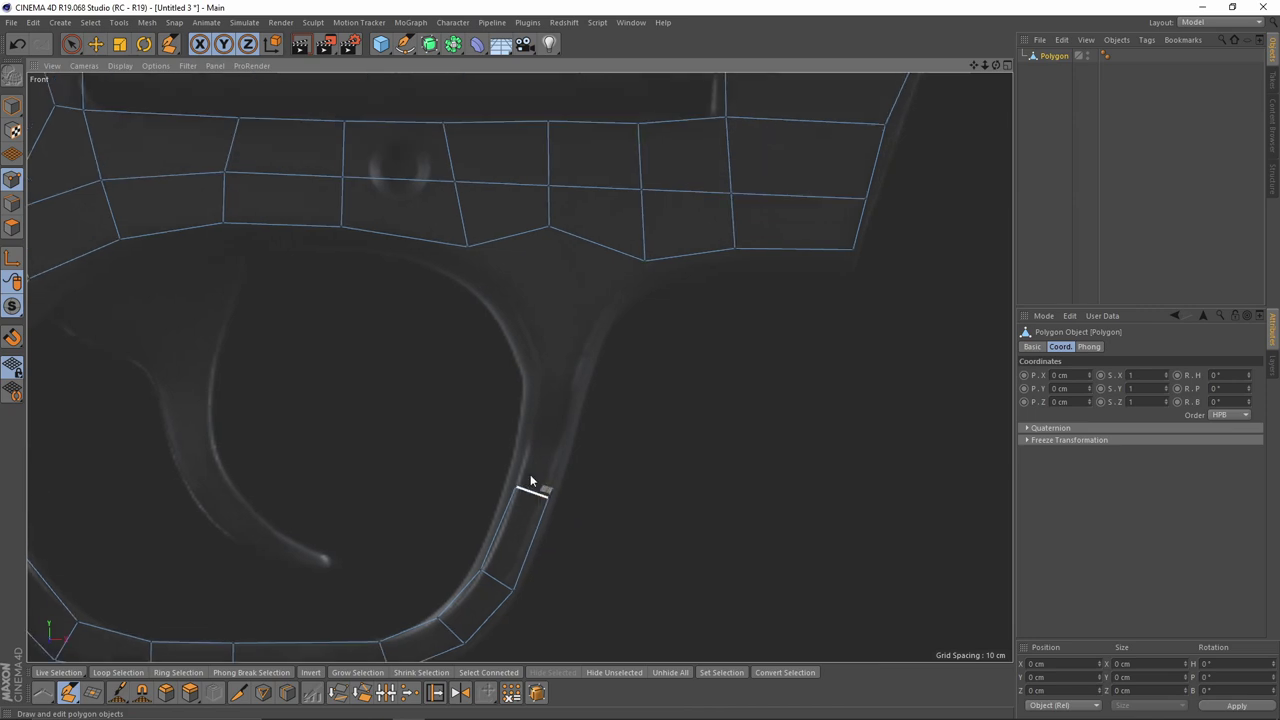
Step: Continue the trigger guard strip up its front side and join it to the underside of the frame
{"action": "left_click_drag", "start_coordinate": [596, 322], "coordinate": [599, 322]}
{"action": "middle_click_drag", "start_coordinate": [598, 322], "coordinate": [583, 355], "text": "alt"}
{"action": "scroll", "coordinate": [583, 355], "scroll_direction": "down", "scroll_amount": 1}
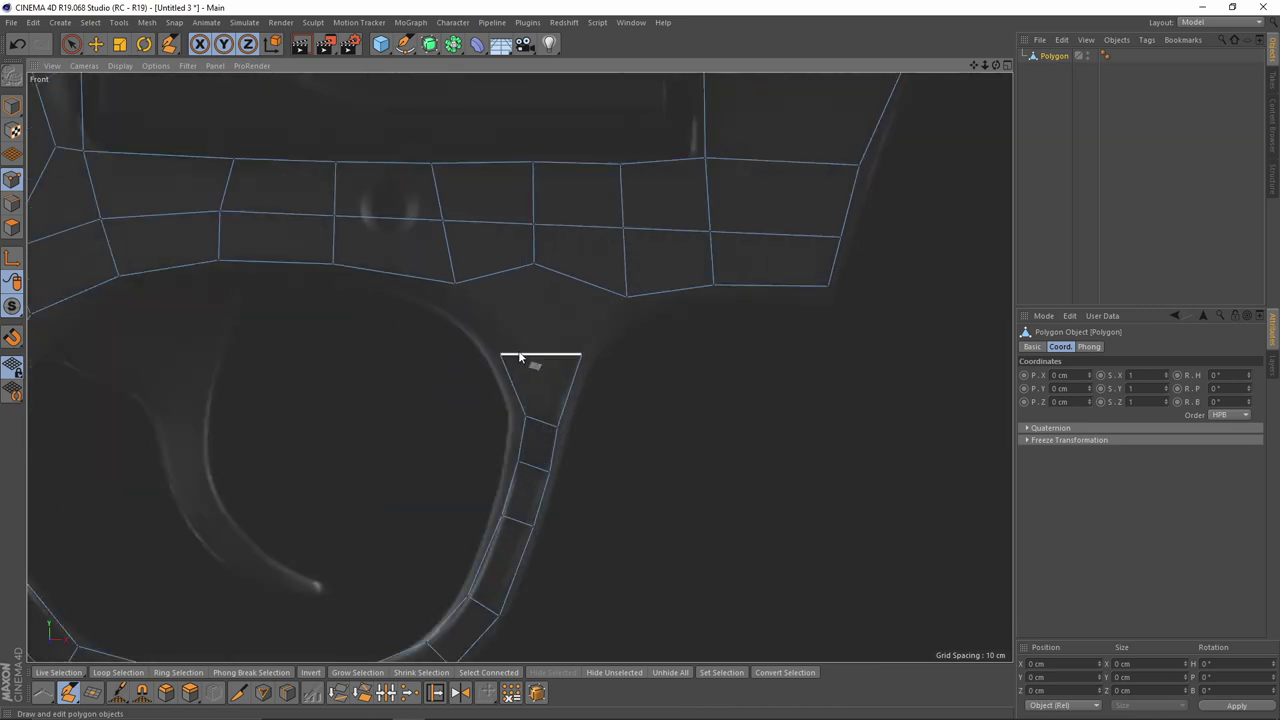
{"action": "left_click_drag", "start_coordinate": [613, 308], "coordinate": [627, 297]}
Step: Weld the surplus points above the trigger guard's front into their neighbours and even out the adjacent edges
{"action": "left_click_drag", "start_coordinate": [534, 225], "coordinate": [623, 228]}
{"action": "left_click_drag", "start_coordinate": [534, 163], "coordinate": [620, 163]}
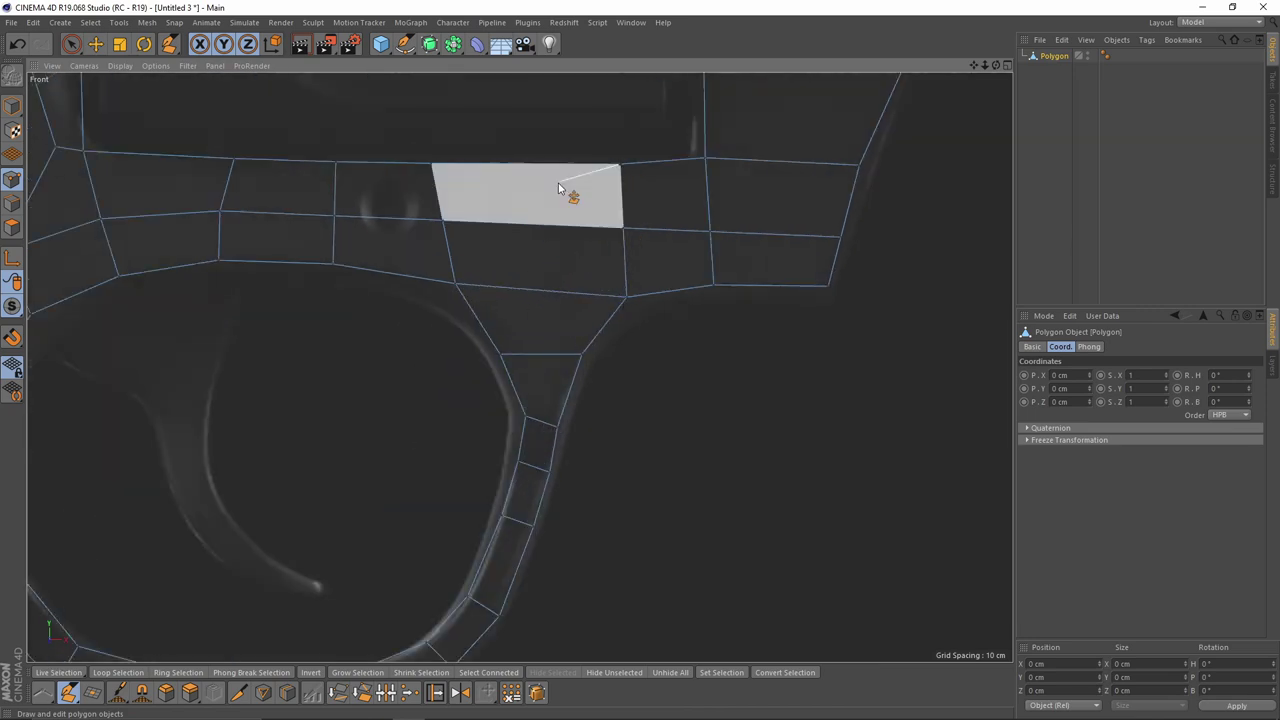
{"action": "middle_click_drag", "start_coordinate": [560, 189], "coordinate": [582, 220], "text": "alt"}
{"action": "left_click_drag", "start_coordinate": [454, 194], "coordinate": [496, 193]}
{"action": "left_click_drag", "start_coordinate": [465, 252], "coordinate": [486, 252]}
Step: Fill the frame area between the grip and the trigger guard with rows of quads and weld them together
{"action": "scroll", "coordinate": [500, 297], "scroll_direction": "down", "scroll_amount": 5}
{"action": "middle_click_drag", "start_coordinate": [467, 127], "coordinate": [382, 319], "text": "alt"}
{"action": "middle_click_drag", "start_coordinate": [264, 452], "coordinate": [525, 381], "text": "alt"}
{"action": "scroll", "coordinate": [525, 381], "scroll_direction": "up", "scroll_amount": 6}
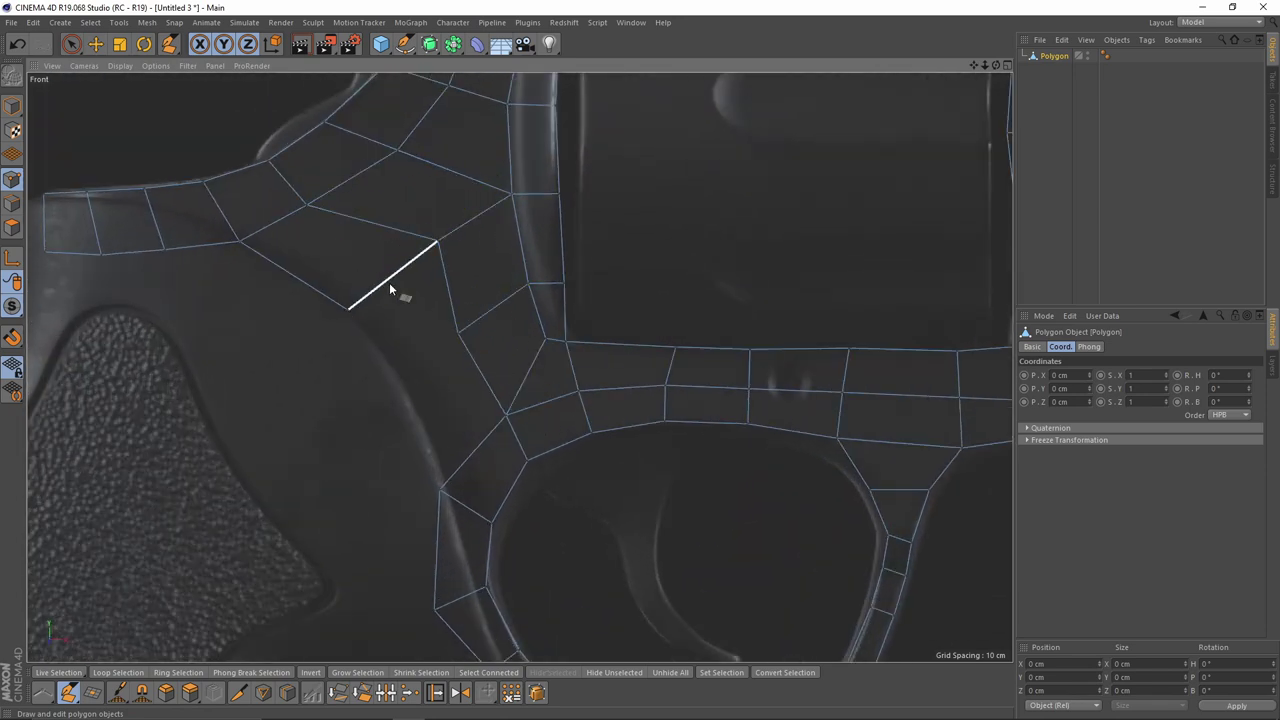
{"action": "scroll", "coordinate": [461, 461], "scroll_direction": "down", "scroll_amount": 3}
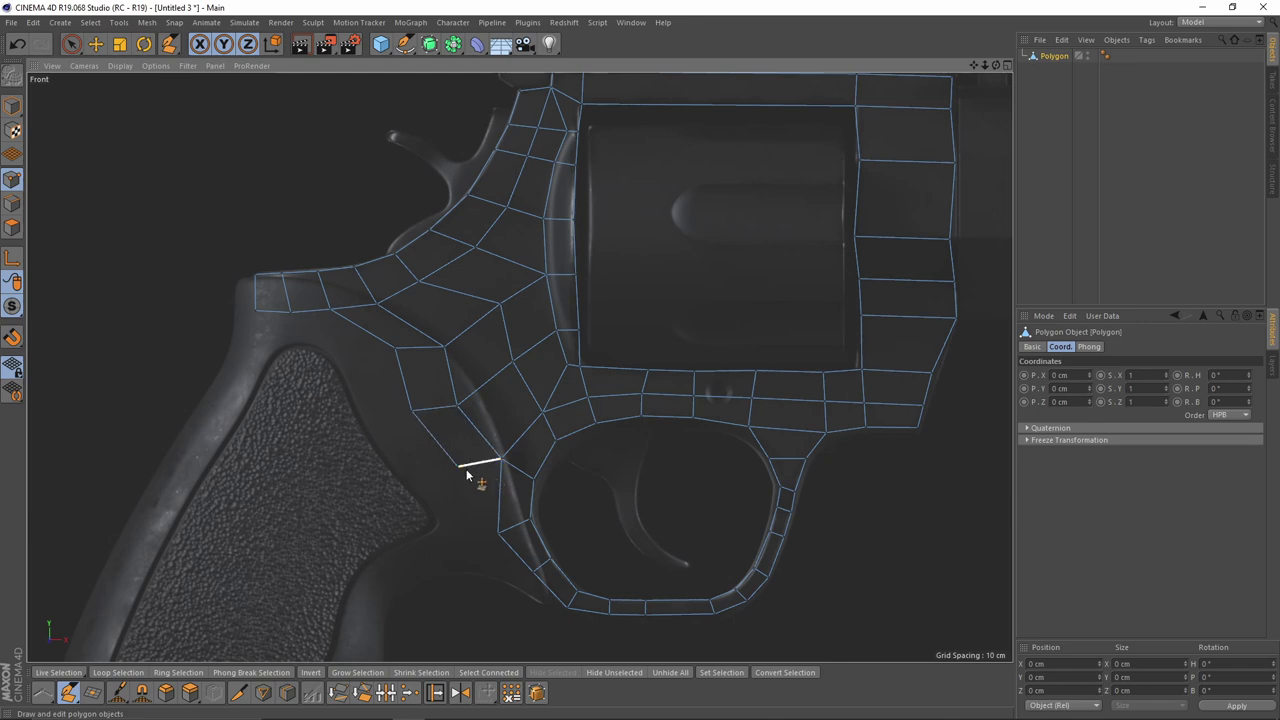
{"action": "left_click_drag", "start_coordinate": [482, 518], "coordinate": [498, 535]}
{"action": "middle_click_drag", "start_coordinate": [451, 373], "coordinate": [491, 397], "text": "alt"}
{"action": "scroll", "coordinate": [491, 397], "scroll_direction": "up", "scroll_amount": 1}
{"action": "left_click_drag", "start_coordinate": [446, 440], "coordinate": [477, 507]}
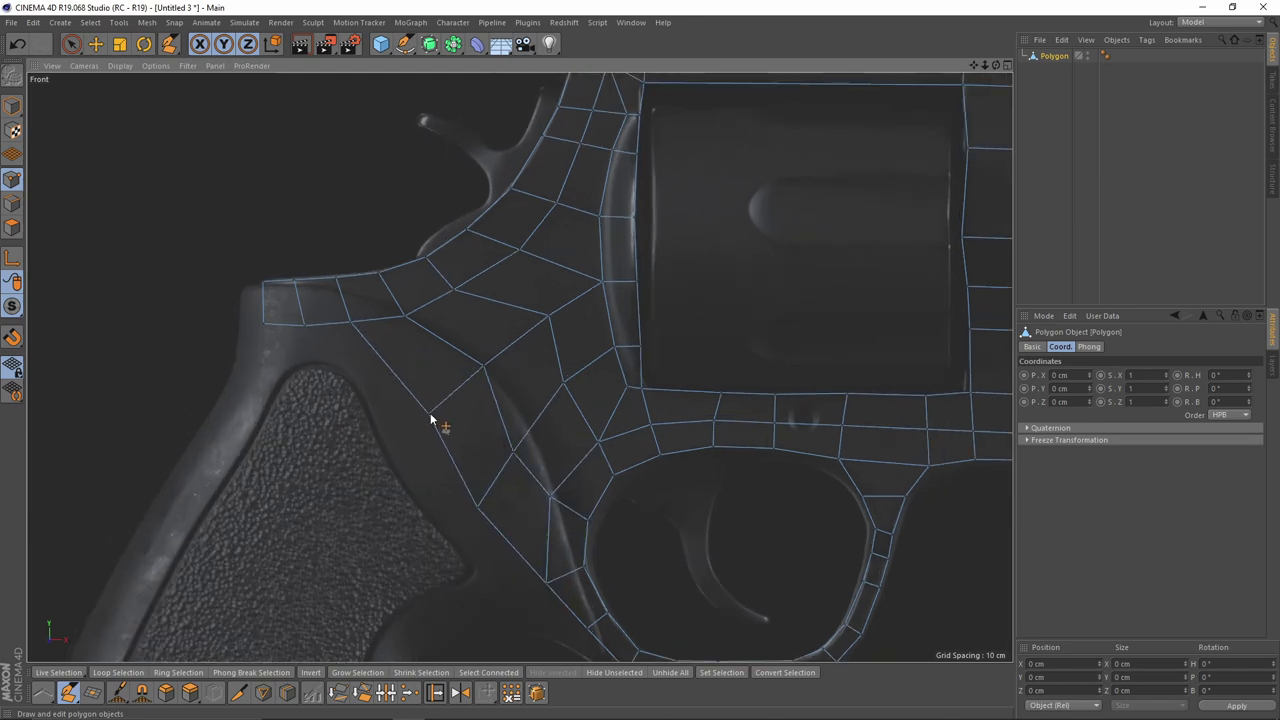
Step: Add another row of quads over the upper grip area, joined to the existing frame mesh
{"action": "middle_click_drag", "start_coordinate": [515, 341], "coordinate": [552, 296], "text": "alt"}
{"action": "scroll", "coordinate": [552, 296], "scroll_direction": "down", "scroll_amount": 3}
{"action": "scroll", "coordinate": [471, 314], "scroll_direction": "up", "scroll_amount": 4}
{"action": "left_click_drag", "start_coordinate": [371, 223], "coordinate": [455, 323], "text": "ctrl"}
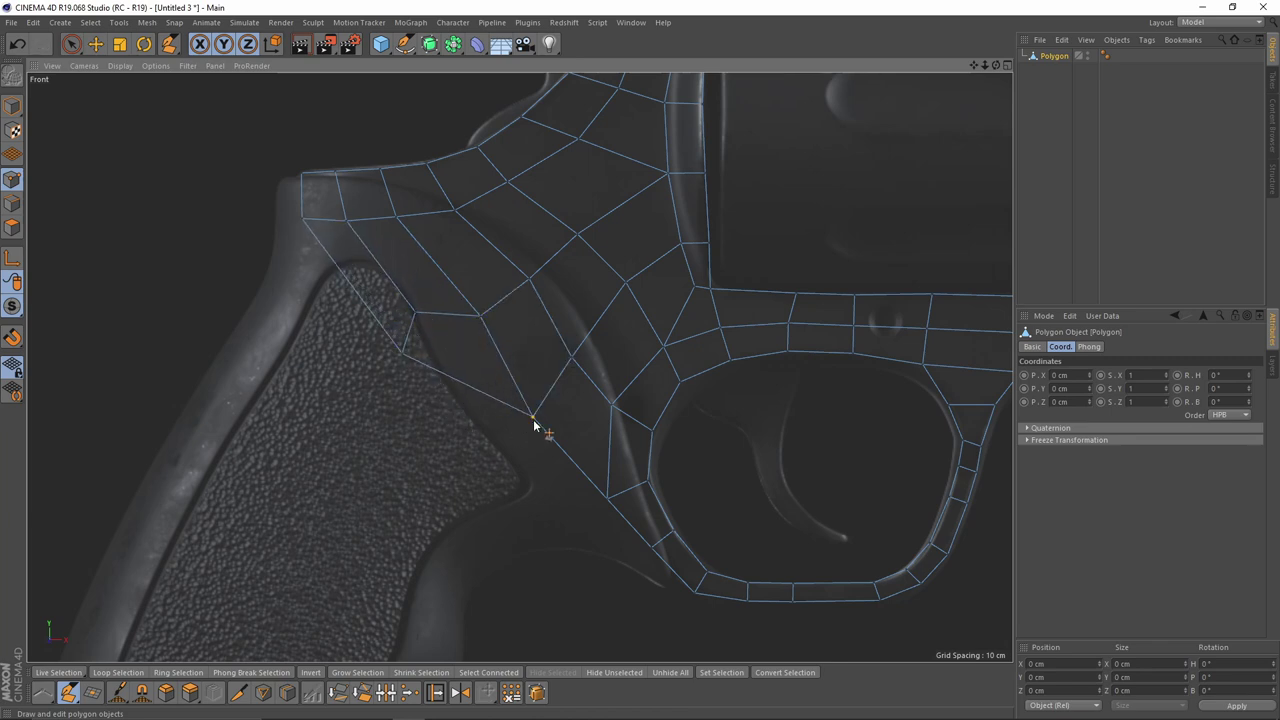
Step: Move the outer points of the rear frame below the hammer onto the reference contour
{"action": "middle_click_drag", "start_coordinate": [526, 240], "coordinate": [397, 415], "text": "alt"}
{"action": "scroll", "coordinate": [348, 316], "scroll_direction": "up", "scroll_amount": 4}
{"action": "left_click_drag", "start_coordinate": [339, 326], "coordinate": [346, 317]}
{"action": "middle_click_drag", "start_coordinate": [378, 300], "coordinate": [322, 442], "text": "alt"}
{"action": "left_click_drag", "start_coordinate": [364, 413], "coordinate": [377, 400]}
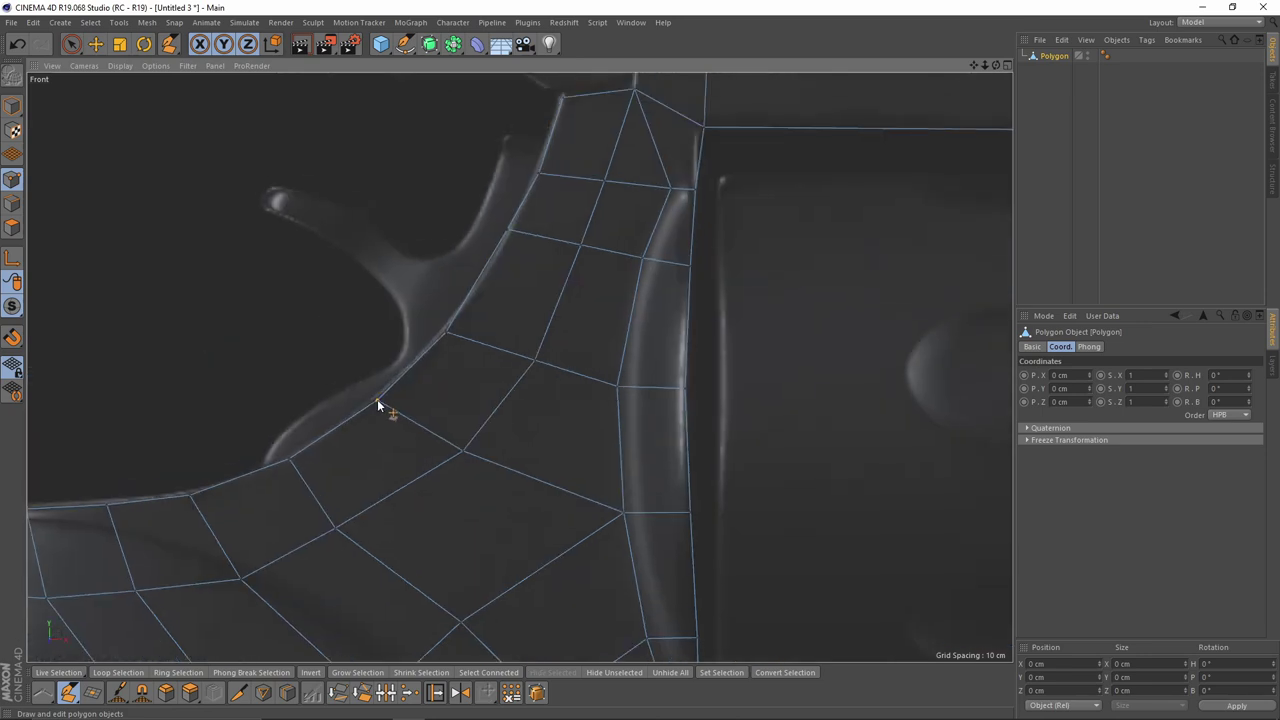
Step: Rework the frame's upper rear corner above the cylinder window into quads by cutting a vertical edge through the top polygon in place of the diagonal
{"action": "middle_click_drag", "start_coordinate": [386, 383], "coordinate": [288, 533], "text": "alt"}
{"action": "middle_click_drag", "start_coordinate": [576, 316], "coordinate": [517, 373], "text": "alt"}
{"action": "left_click", "coordinate": [516, 318]}
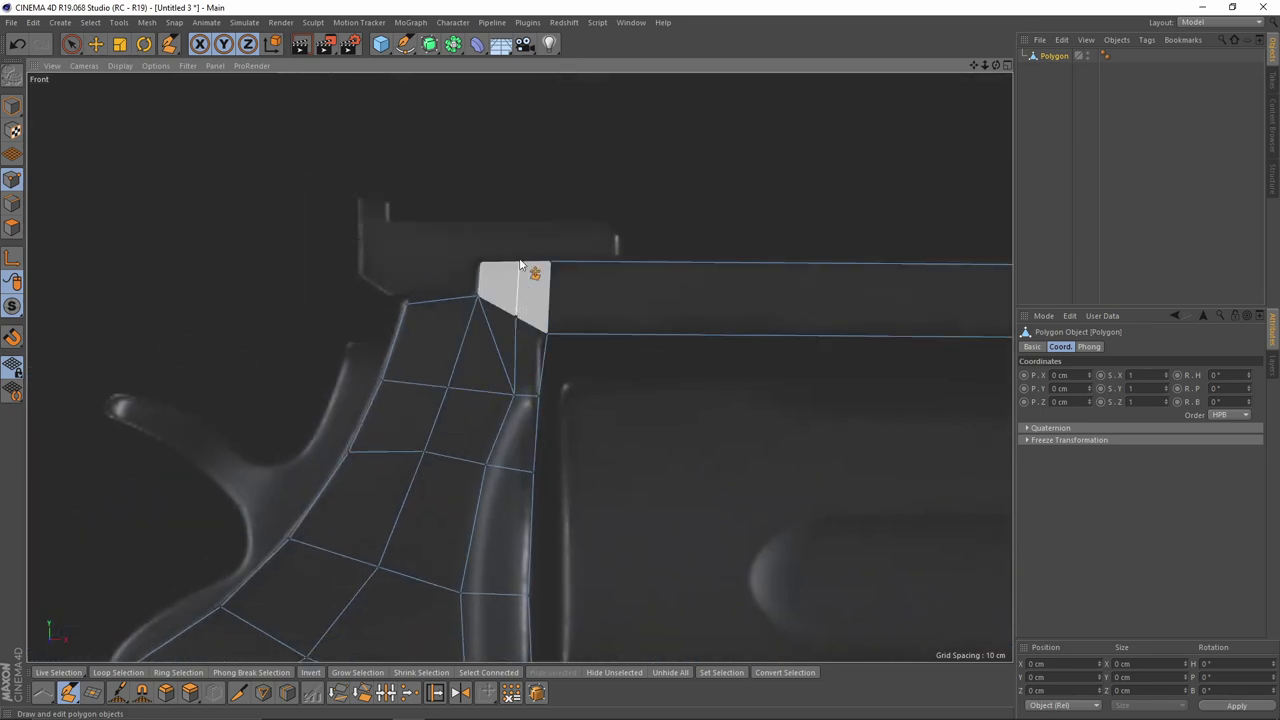
{"action": "key", "text": "e"}
{"action": "key", "text": "m"}
{"action": "key", "text": "e"}
{"action": "left_click", "coordinate": [515, 317]}
{"action": "left_click", "coordinate": [516, 263]}
{"action": "key", "text": "ctrl+z"}
{"action": "key", "text": "Escape"}
{"action": "left_click", "coordinate": [515, 318]}
{"action": "left_click", "coordinate": [516, 263]}
{"action": "key", "text": "e"}
{"action": "scroll", "coordinate": [460, 339], "scroll_direction": "down", "scroll_amount": 1}
{"action": "right_click_drag", "start_coordinate": [460, 338], "coordinate": [478, 338], "text": "alt"}
{"action": "key", "text": "m"}
{"action": "key", "text": "e"}
{"action": "left_click", "coordinate": [503, 334]}
{"action": "left_click", "coordinate": [506, 278]}
{"action": "key", "text": "space"}
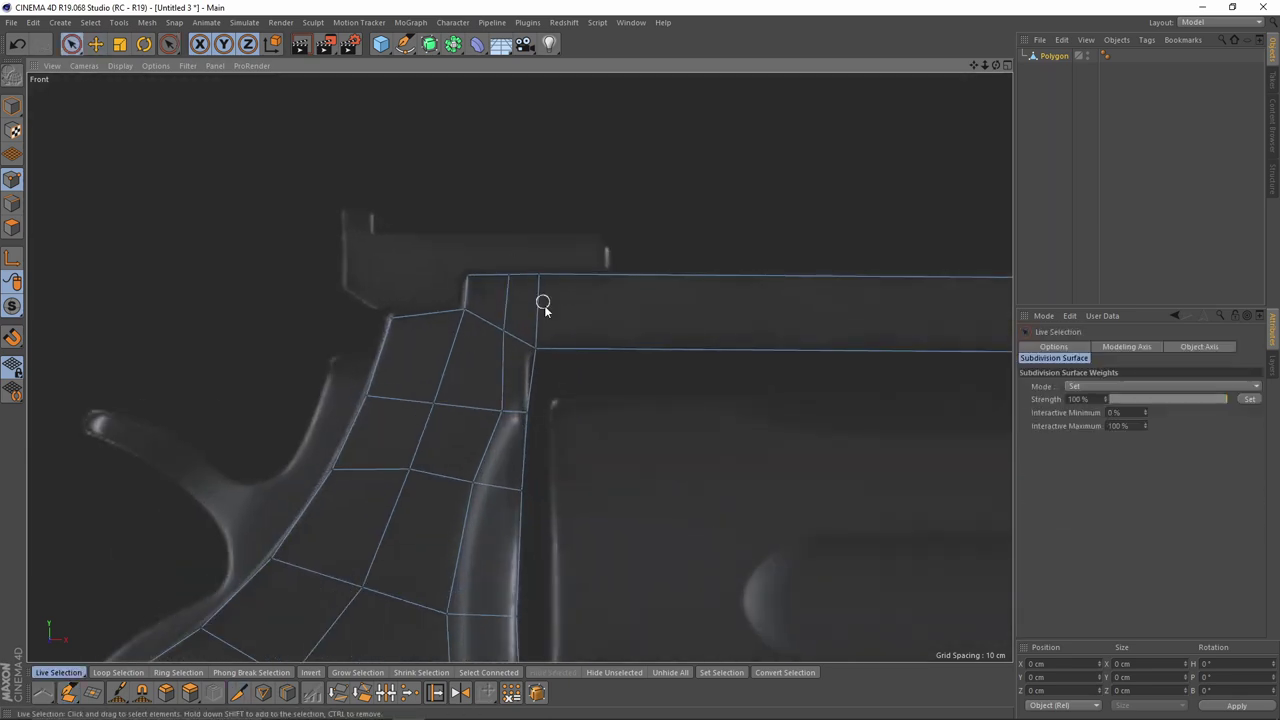
Step: Select the six points along the front inner edge of the cylinder window and flatten them into a vertical line
{"action": "middle_click_drag", "start_coordinate": [568, 431], "coordinate": [477, 397], "text": "alt"}
{"action": "right_click_drag", "start_coordinate": [477, 397], "coordinate": [386, 397], "text": "alt"}
{"action": "middle_click_drag", "start_coordinate": [614, 485], "coordinate": [570, 365], "text": "alt"}
{"action": "scroll", "coordinate": [532, 258], "scroll_direction": "up", "scroll_amount": 2}
{"action": "middle_click_drag", "start_coordinate": [511, 336], "coordinate": [510, 286], "text": "alt"}
{"action": "right_click_drag", "start_coordinate": [677, 314], "coordinate": [651, 320], "text": "alt"}
{"action": "middle_click_drag", "start_coordinate": [651, 320], "coordinate": [592, 370], "text": "alt"}
{"action": "right_click_drag", "start_coordinate": [614, 320], "coordinate": [673, 315], "text": "alt"}
{"action": "scroll", "coordinate": [673, 315], "scroll_direction": "down", "scroll_amount": 2}
{"action": "middle_click_drag", "start_coordinate": [673, 315], "coordinate": [556, 331], "text": "alt"}
{"action": "key", "text": "0"}
{"action": "scroll", "coordinate": [535, 266], "scroll_direction": "up", "scroll_amount": 2}
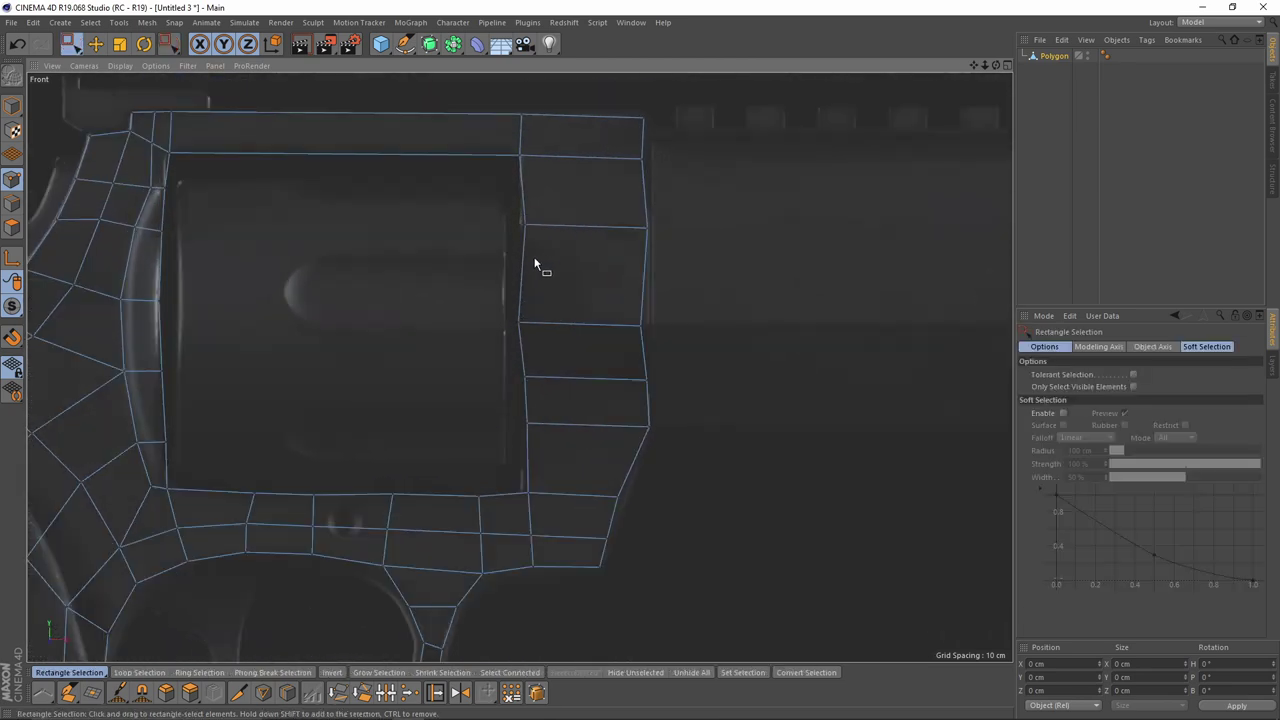
{"action": "left_click_drag", "start_coordinate": [559, 512], "coordinate": [561, 512]}
{"action": "middle_click_drag", "start_coordinate": [557, 428], "coordinate": [533, 440], "text": "alt"}
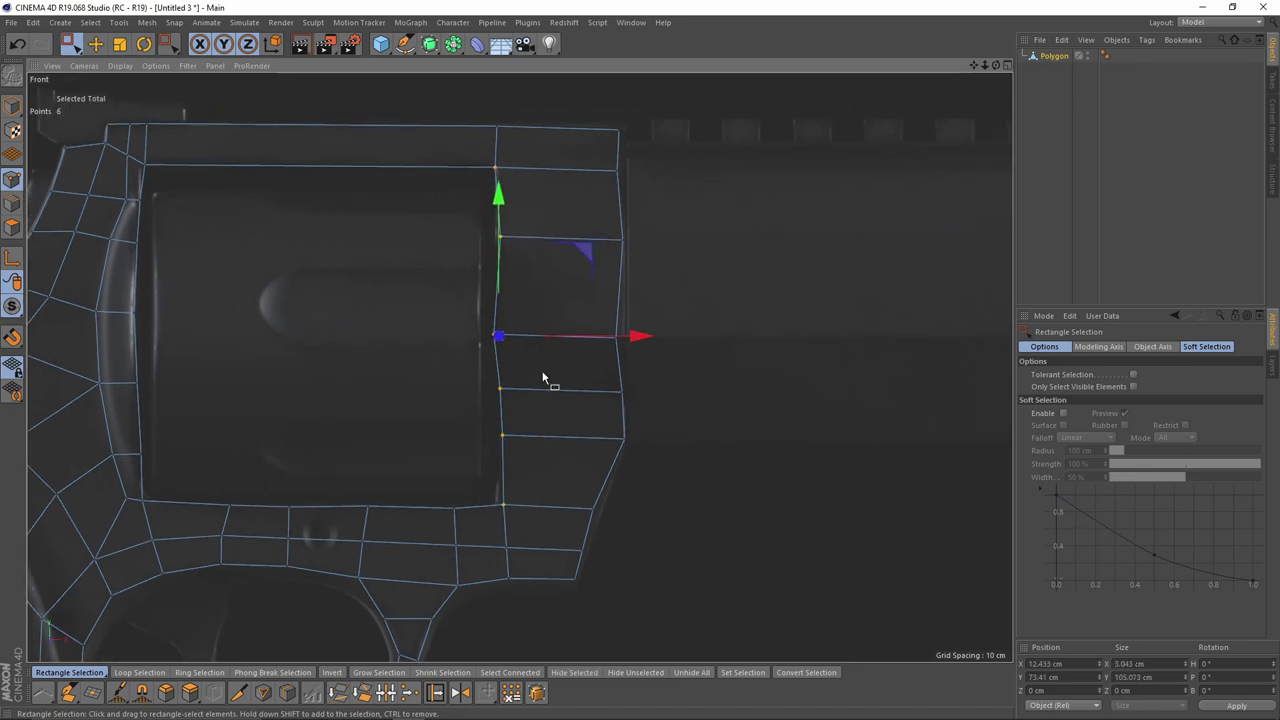
{"action": "key", "text": "t"}
{"action": "left_click_drag", "start_coordinate": [637, 330], "coordinate": [607, 345]}
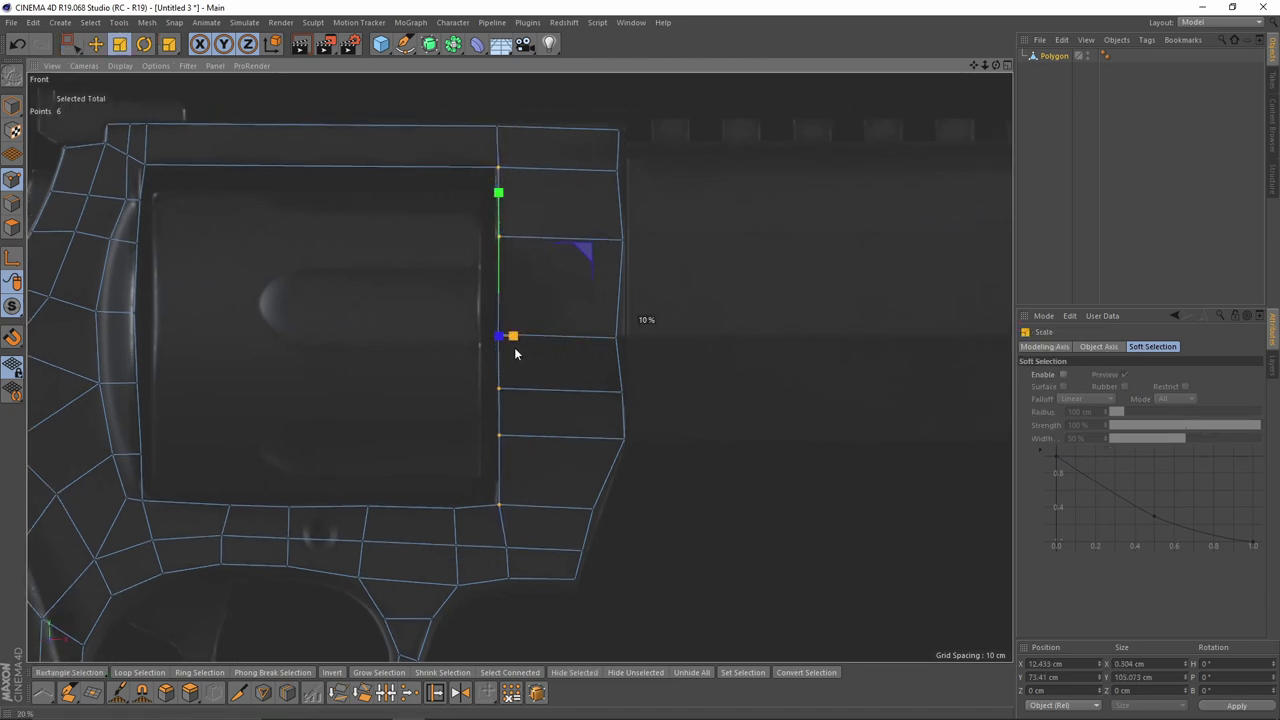
{"action": "left_click_drag", "start_coordinate": [497, 353], "coordinate": [496, 354]}
Step: Flatten the seven points along the cylinder window's lower edge into a horizontal line
{"action": "middle_click_drag", "start_coordinate": [544, 348], "coordinate": [636, 309], "text": "alt"}
{"action": "key", "text": "e"}
{"action": "key", "text": "0"}
{"action": "left_click_drag", "start_coordinate": [540, 482], "coordinate": [568, 487]}
{"action": "key", "text": "t"}
{"action": "left_click_drag", "start_coordinate": [370, 342], "coordinate": [366, 409]}
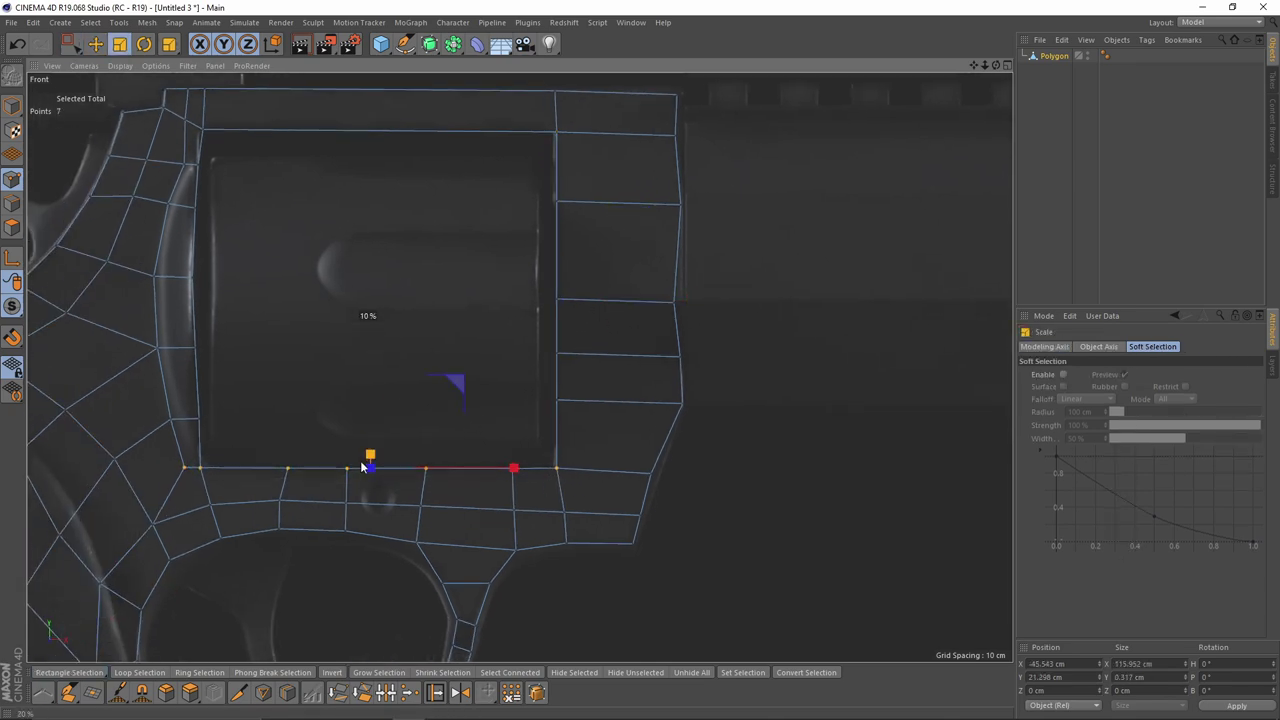
{"action": "left_click_drag", "start_coordinate": [363, 469], "coordinate": [363, 469]}
Step: Flatten the points along the cylinder window's upper edge into a horizontal line
{"action": "key", "text": "0"}
{"action": "left_click_drag", "start_coordinate": [200, 123], "coordinate": [583, 136]}
{"action": "middle_click_drag", "start_coordinate": [395, 109], "coordinate": [430, 208], "text": "alt"}
{"action": "key", "text": "t"}
{"action": "left_click_drag", "start_coordinate": [406, 226], "coordinate": [406, 226]}
{"action": "key", "text": "e"}
Step: Select all seven points along the cylinder window's rear edge and flatten them into a vertical line
{"action": "middle_click_drag", "start_coordinate": [238, 250], "coordinate": [340, 200], "text": "alt"}
{"action": "key", "text": "0"}
{"action": "left_click_drag", "start_coordinate": [333, 176], "coordinate": [386, 521]}
{"action": "scroll", "coordinate": [372, 397], "scroll_direction": "up", "scroll_amount": 2}
{"action": "key", "text": "t"}
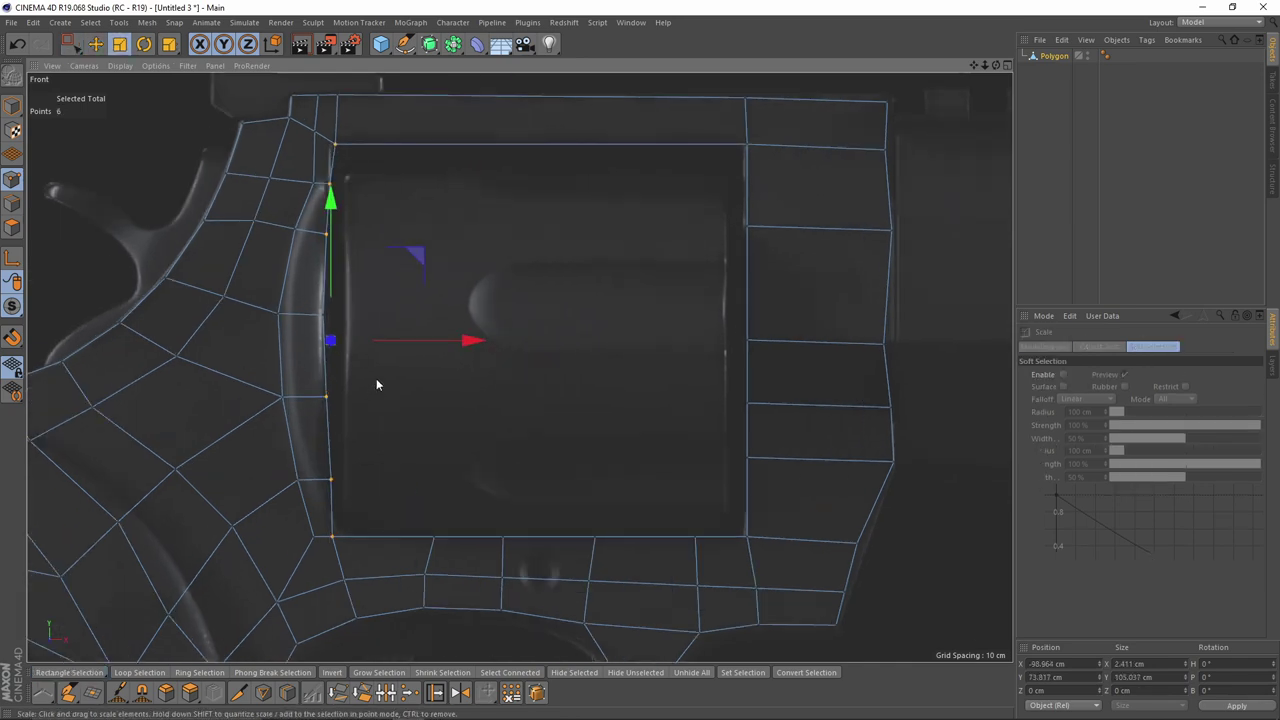
{"action": "left_click_drag", "start_coordinate": [477, 340], "coordinate": [362, 352]}
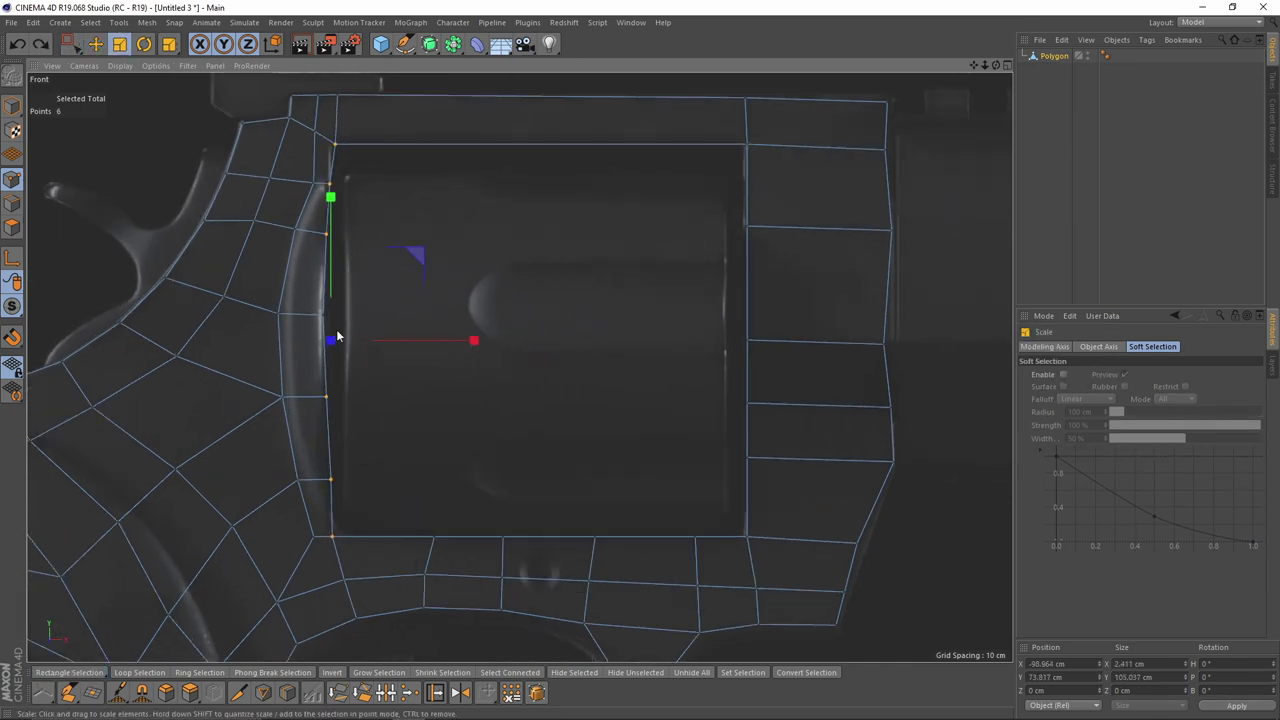
{"action": "key", "text": "0"}
{"action": "scroll", "coordinate": [380, 354], "scroll_direction": "up", "scroll_amount": 2}
{"action": "middle_click_drag", "start_coordinate": [380, 354], "coordinate": [458, 380], "text": "alt"}
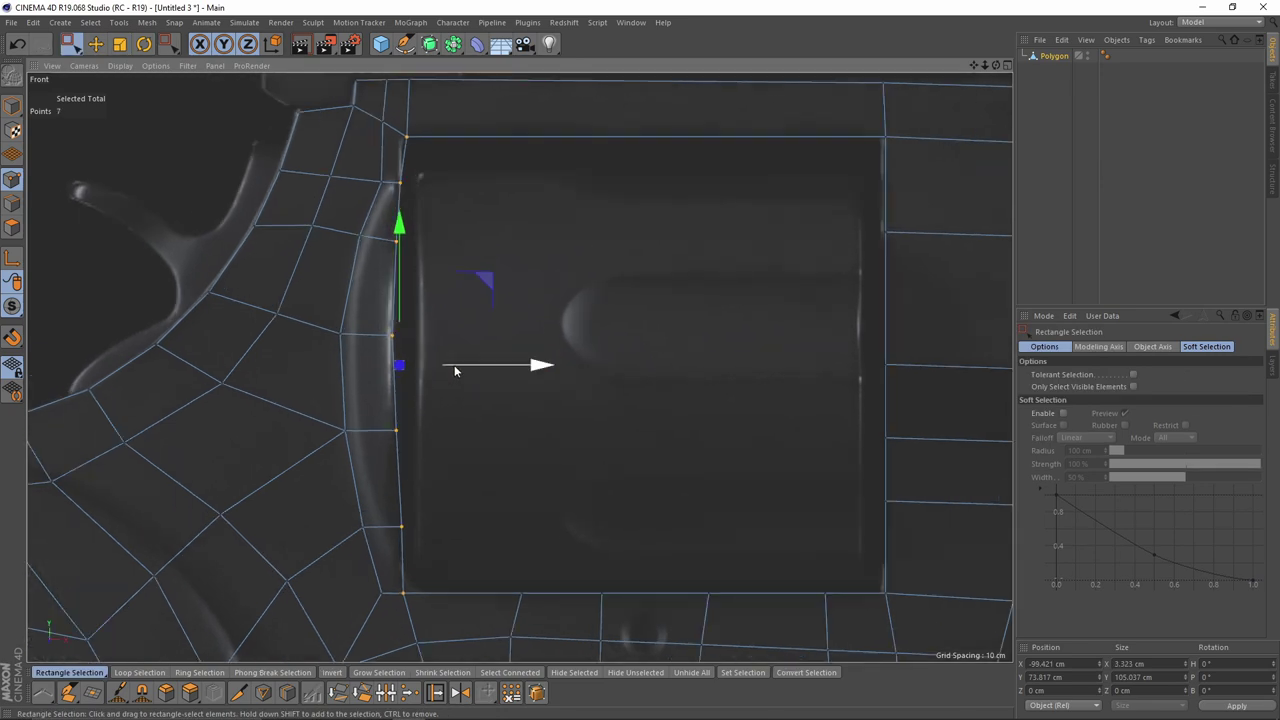
{"action": "key", "text": "t"}
{"action": "left_click_drag", "start_coordinate": [540, 366], "coordinate": [403, 360]}
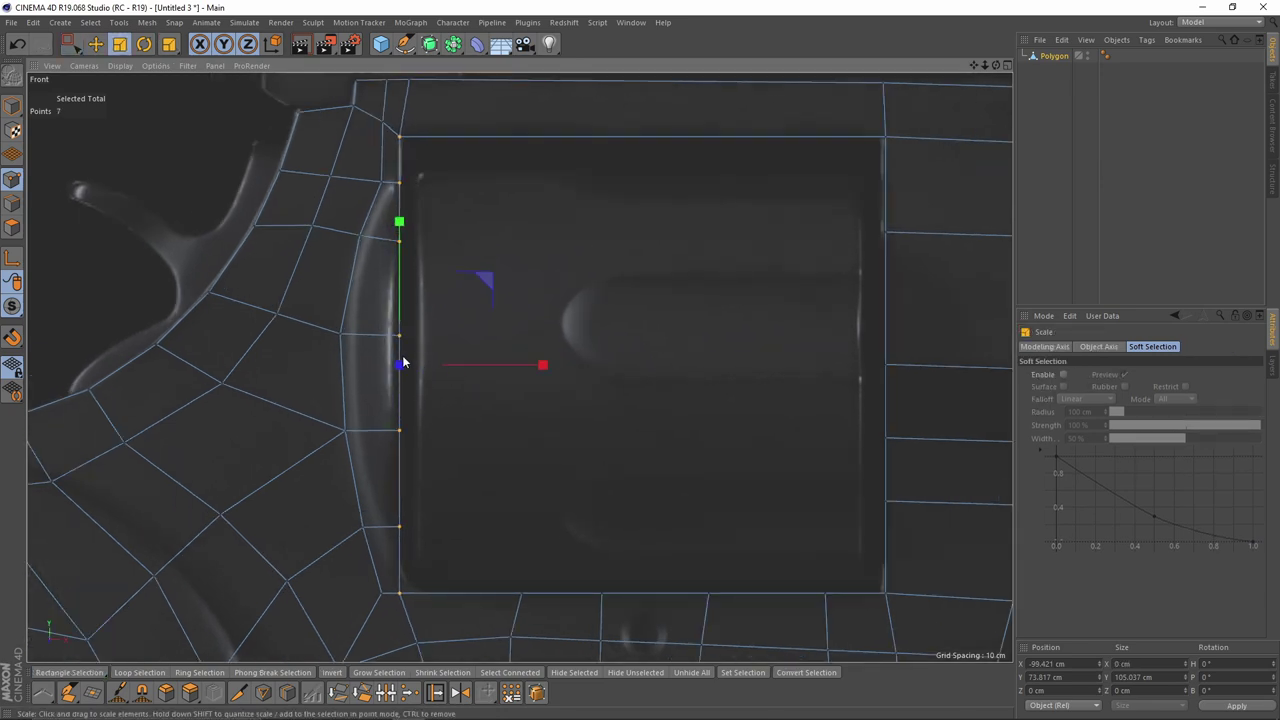
Step: Straighten the six points of the frame's outer front edge vertically, then shift them and a point below slightly forward onto the reference
{"action": "scroll", "coordinate": [403, 360], "scroll_direction": "down", "scroll_amount": 7}
{"action": "middle_click_drag", "start_coordinate": [403, 360], "coordinate": [159, 292], "text": "alt"}
{"action": "key", "text": "space"}
{"action": "left_click_drag", "start_coordinate": [509, 110], "coordinate": [616, 402]}
{"action": "scroll", "coordinate": [567, 292], "scroll_direction": "up", "scroll_amount": 2}
{"action": "key", "text": "space"}
{"action": "left_click_drag", "start_coordinate": [677, 246], "coordinate": [528, 252]}
{"action": "key", "text": "e"}
{"action": "left_click_drag", "start_coordinate": [613, 252], "coordinate": [618, 253]}
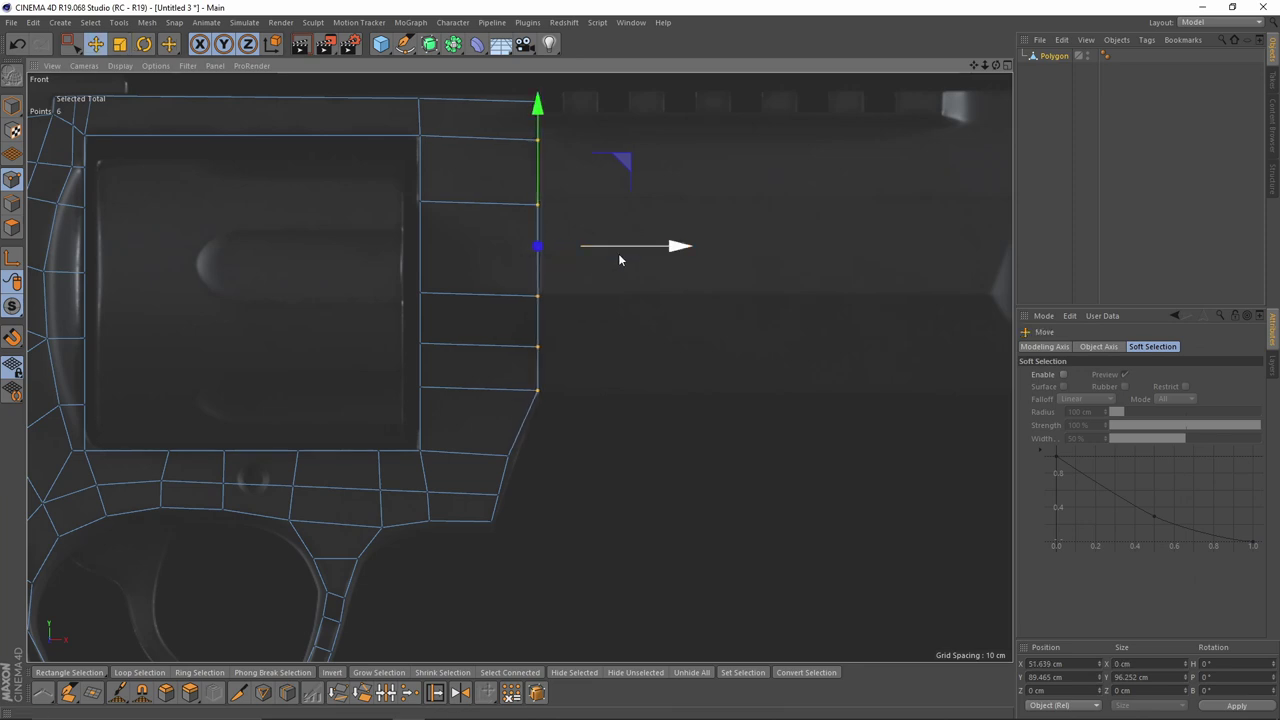
{"action": "key", "text": "space"}
{"action": "scroll", "coordinate": [552, 437], "scroll_direction": "up", "scroll_amount": 3}
{"action": "left_click", "coordinate": [490, 463]}
{"action": "left_click_drag", "start_coordinate": [581, 461], "coordinate": [586, 461]}
Step: Flatten the five points of the frame's topmost edge into a horizontal line
{"action": "scroll", "coordinate": [452, 208], "scroll_direction": "down", "scroll_amount": 6}
{"action": "left_click_drag", "start_coordinate": [326, 244], "coordinate": [775, 287]}
{"action": "scroll", "coordinate": [551, 258], "scroll_direction": "up", "scroll_amount": 2}
{"action": "key", "text": "t"}
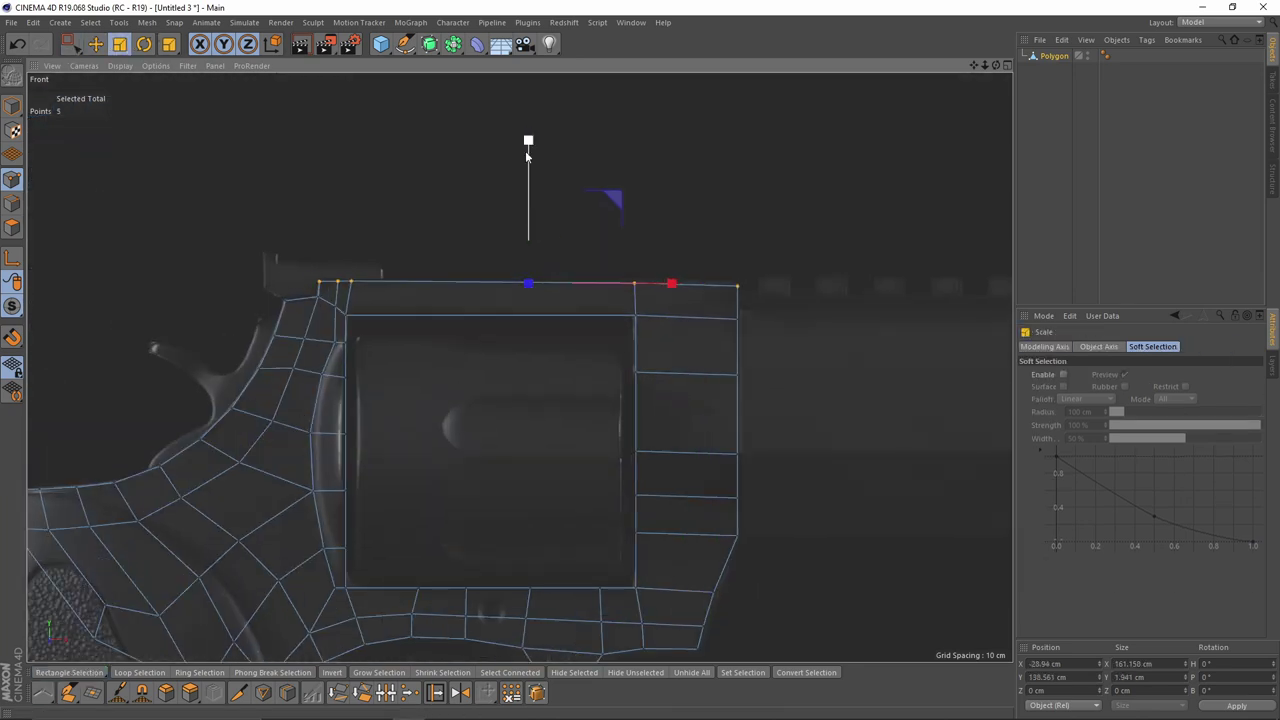
{"action": "left_click_drag", "start_coordinate": [541, 281], "coordinate": [542, 283]}
Step: Level the row of points running along the cylinder window's upper edge through to the frame's outer front edge
{"action": "key", "text": "space"}
{"action": "scroll", "coordinate": [607, 331], "scroll_direction": "up", "scroll_amount": 3}
{"action": "middle_click_drag", "start_coordinate": [686, 346], "coordinate": [683, 329], "text": "alt"}
{"action": "left_click_drag", "start_coordinate": [240, 287], "coordinate": [833, 327]}
{"action": "key", "text": "space"}
{"action": "left_click_drag", "start_coordinate": [514, 152], "coordinate": [509, 291]}
Step: Level the next two cross edges of the front frame block below the window's upper edge
{"action": "key", "text": "space"}
{"action": "left_click_drag", "start_coordinate": [615, 350], "coordinate": [812, 394]}
{"action": "key", "text": "space"}
{"action": "left_click_drag", "start_coordinate": [713, 229], "coordinate": [714, 371]}
{"action": "middle_click_drag", "start_coordinate": [689, 483], "coordinate": [642, 338], "text": "alt"}
{"action": "key", "text": "space"}
{"action": "left_click_drag", "start_coordinate": [573, 313], "coordinate": [768, 355]}
{"action": "left_click_drag", "start_coordinate": [666, 192], "coordinate": [675, 341]}
Step: Set the reference picture's transparency to 75% and level the next lower cross edge of the front frame block
{"action": "key", "text": "space"}
{"action": "left_click_drag", "start_coordinate": [573, 371], "coordinate": [768, 415]}
{"action": "key", "text": "space"}
{"action": "scroll", "coordinate": [660, 272], "scroll_direction": "up", "scroll_amount": 3}
{"action": "middle_click_drag", "start_coordinate": [792, 405], "coordinate": [643, 348], "text": "alt"}
{"action": "scroll", "coordinate": [625, 366], "scroll_direction": "down", "scroll_amount": 1}
{"action": "key", "text": "shift+v"}
{"action": "mouse_move", "coordinate": [1210, 488]}
{"action": "left_mouse_down"}
{"action": "mouse_move", "coordinate": [1171, 499]}
{"action": "mouse_move", "coordinate": [1226, 490]}
{"action": "left_mouse_up"}
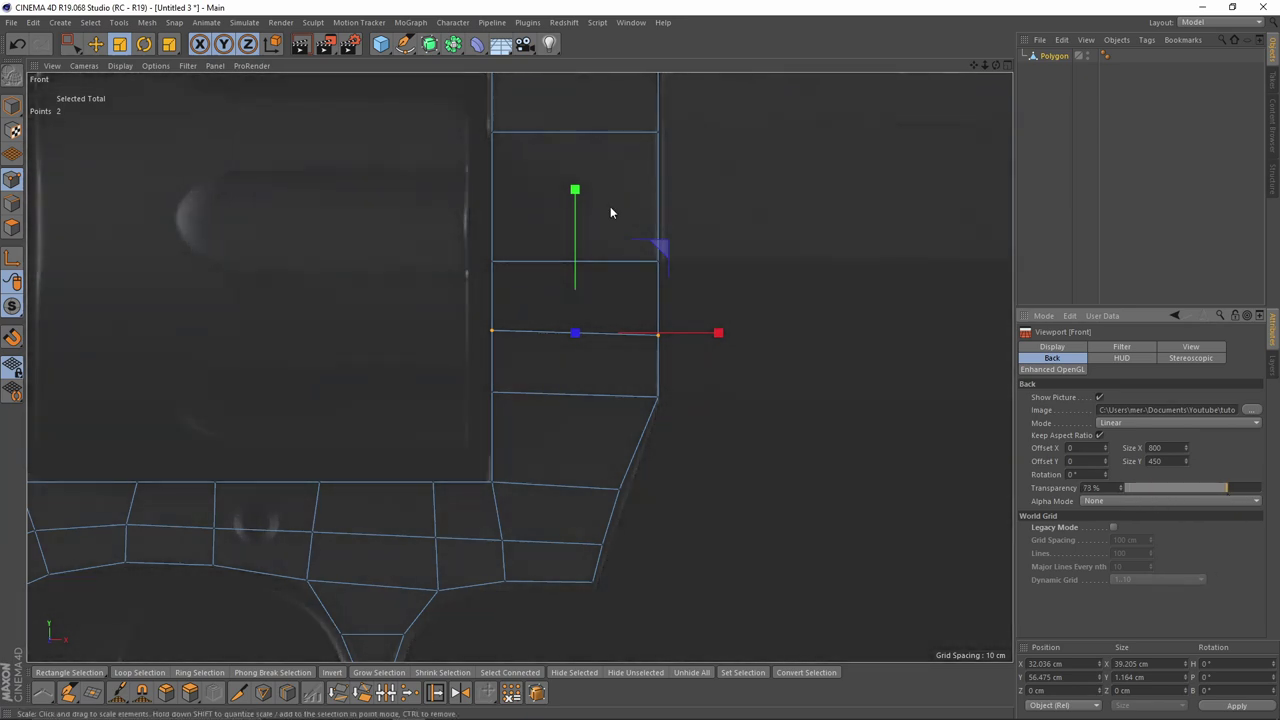
{"action": "left_click_drag", "start_coordinate": [575, 190], "coordinate": [592, 340]}
Step: Move the outer points of the slanted lower front edge of the frame outward onto the reference contour
{"action": "scroll", "coordinate": [645, 378], "scroll_direction": "up", "scroll_amount": 1}
{"action": "key", "text": "space"}
{"action": "left_click", "coordinate": [605, 437]}
{"action": "left_click_drag", "start_coordinate": [694, 439], "coordinate": [704, 439]}
{"action": "left_click", "coordinate": [580, 511]}
{"action": "left_click_drag", "start_coordinate": [666, 514], "coordinate": [675, 514]}
Step: Move the inner point where the trigger guard's front strut meets the frame toward the reference contour
{"action": "scroll", "coordinate": [672, 478], "scroll_direction": "down", "scroll_amount": 3}
{"action": "scroll", "coordinate": [646, 463], "scroll_direction": "up", "scroll_amount": 3}
{"action": "scroll", "coordinate": [659, 413], "scroll_direction": "down", "scroll_amount": 2}
{"action": "middle_click_drag", "start_coordinate": [659, 413], "coordinate": [771, 322], "text": "alt"}
{"action": "scroll", "coordinate": [646, 403], "scroll_direction": "up", "scroll_amount": 2}
{"action": "left_click", "coordinate": [531, 352]}
{"action": "left_click_drag", "start_coordinate": [612, 268], "coordinate": [618, 262]}
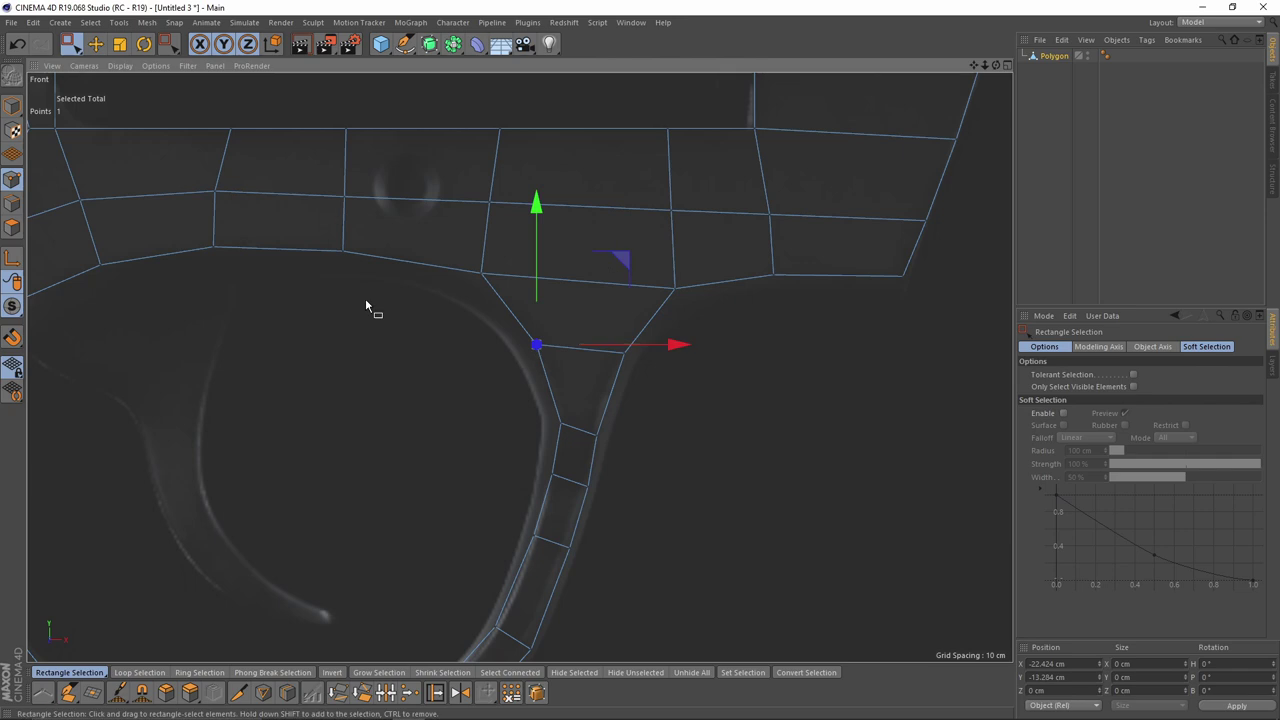
Step: Shift the point pairs around the trigger guard's lower front bend to follow the reference outline
{"action": "scroll", "coordinate": [365, 298], "scroll_direction": "down", "scroll_amount": 3}
{"action": "middle_click_drag", "start_coordinate": [365, 298], "coordinate": [600, 281], "text": "alt"}
{"action": "scroll", "coordinate": [452, 529], "scroll_direction": "up", "scroll_amount": 2}
{"action": "left_click", "coordinate": [398, 510]}
{"action": "left_click_drag", "start_coordinate": [545, 464], "coordinate": [594, 545]}
{"action": "left_click_drag", "start_coordinate": [695, 510], "coordinate": [730, 513]}
{"action": "left_click_drag", "start_coordinate": [684, 470], "coordinate": [737, 544]}
{"action": "left_click_drag", "start_coordinate": [795, 426], "coordinate": [791, 431]}
{"action": "scroll", "coordinate": [782, 406], "scroll_direction": "up", "scroll_amount": 3}
{"action": "middle_click_drag", "start_coordinate": [782, 406], "coordinate": [613, 447], "text": "alt"}
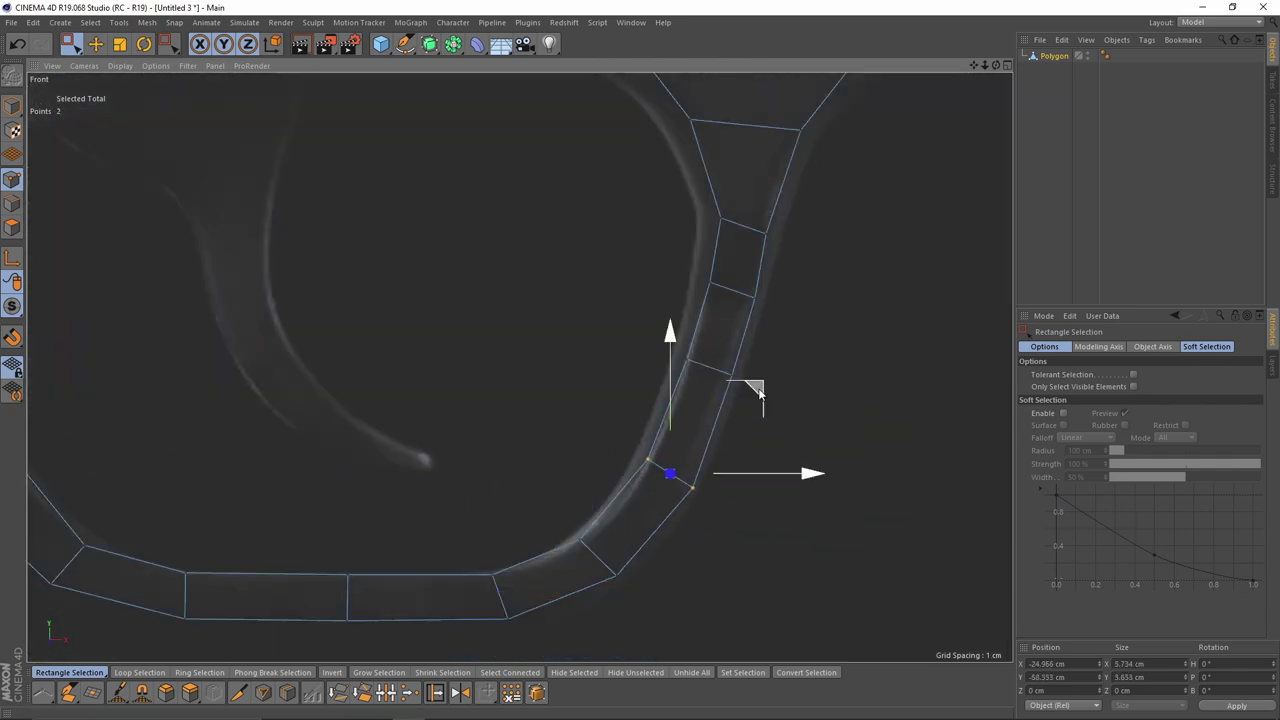
{"action": "left_click_drag", "start_coordinate": [671, 480], "coordinate": [713, 507]}
Step: Reposition two inner frame points between the grip and the cylinder window to even out the surrounding quads
{"action": "scroll", "coordinate": [764, 402], "scroll_direction": "down", "scroll_amount": 5}
{"action": "scroll", "coordinate": [439, 298], "scroll_direction": "up", "scroll_amount": 2}
{"action": "middle_click_drag", "start_coordinate": [439, 298], "coordinate": [463, 488], "text": "alt"}
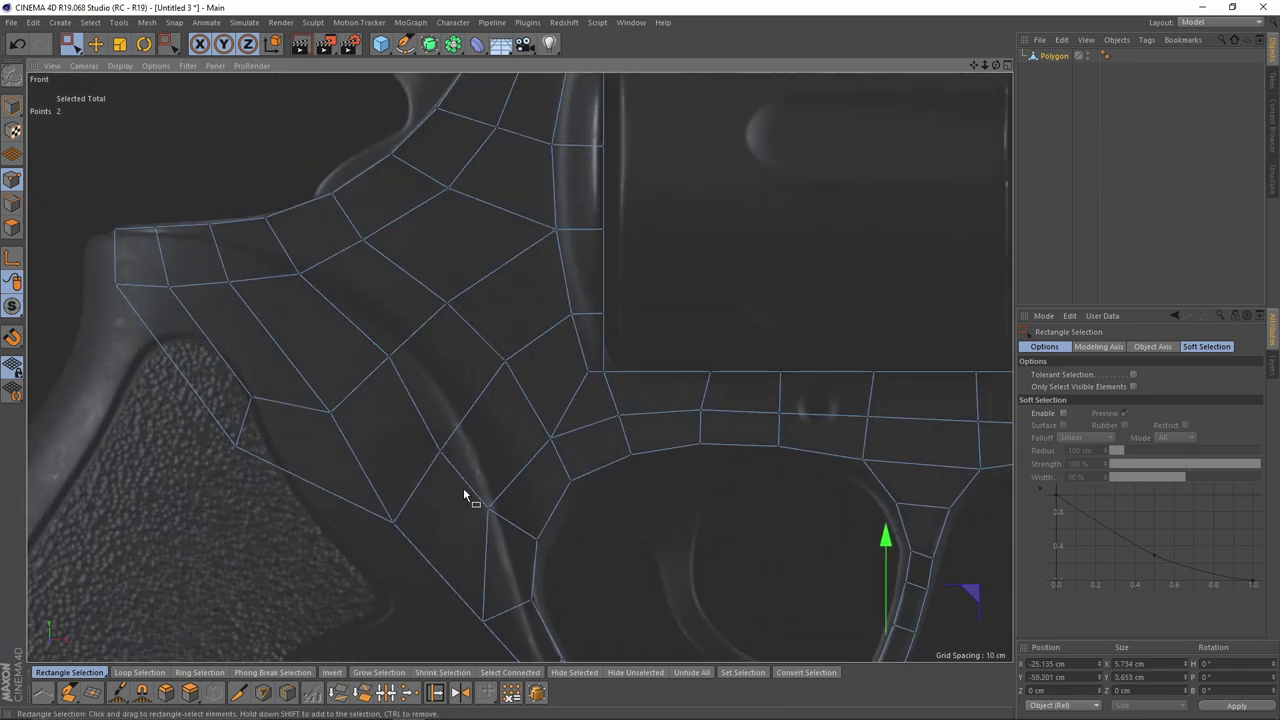
{"action": "left_click_drag", "start_coordinate": [439, 311], "coordinate": [474, 334]}
{"action": "left_click_drag", "start_coordinate": [532, 217], "coordinate": [523, 229]}
{"action": "left_click_drag", "start_coordinate": [489, 346], "coordinate": [538, 384]}
{"action": "left_click_drag", "start_coordinate": [590, 275], "coordinate": [578, 290]}
Step: Switch to the perspective view and select all polygons of the frame mesh
{"action": "scroll", "coordinate": [590, 313], "scroll_direction": "down", "scroll_amount": 5}
{"action": "middle_click_drag", "start_coordinate": [583, 334], "coordinate": [423, 443], "text": "alt"}
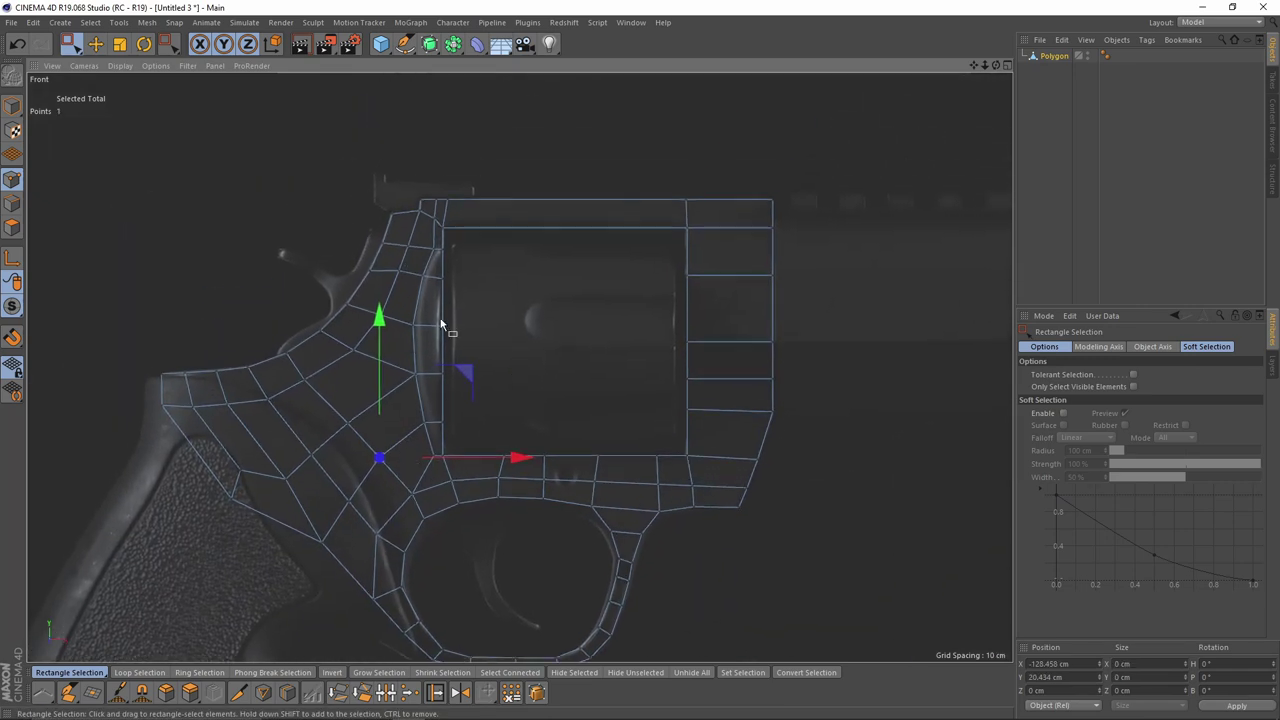
{"action": "scroll", "coordinate": [438, 290], "scroll_direction": "up", "scroll_amount": 1}
{"action": "middle_click", "coordinate": [413, 325]}
{"action": "middle_click", "coordinate": [415, 325]}
{"action": "scroll", "coordinate": [424, 326], "scroll_direction": "up", "scroll_amount": 4}
{"action": "key", "text": "ctrl+a"}
{"action": "left_click", "coordinate": [12, 228]}
{"action": "left_click_drag", "start_coordinate": [451, 353], "coordinate": [370, 430], "text": "alt"}
{"action": "right_click_drag", "start_coordinate": [558, 320], "coordinate": [621, 307], "text": "alt"}
{"action": "key", "text": "ctrl+a"}
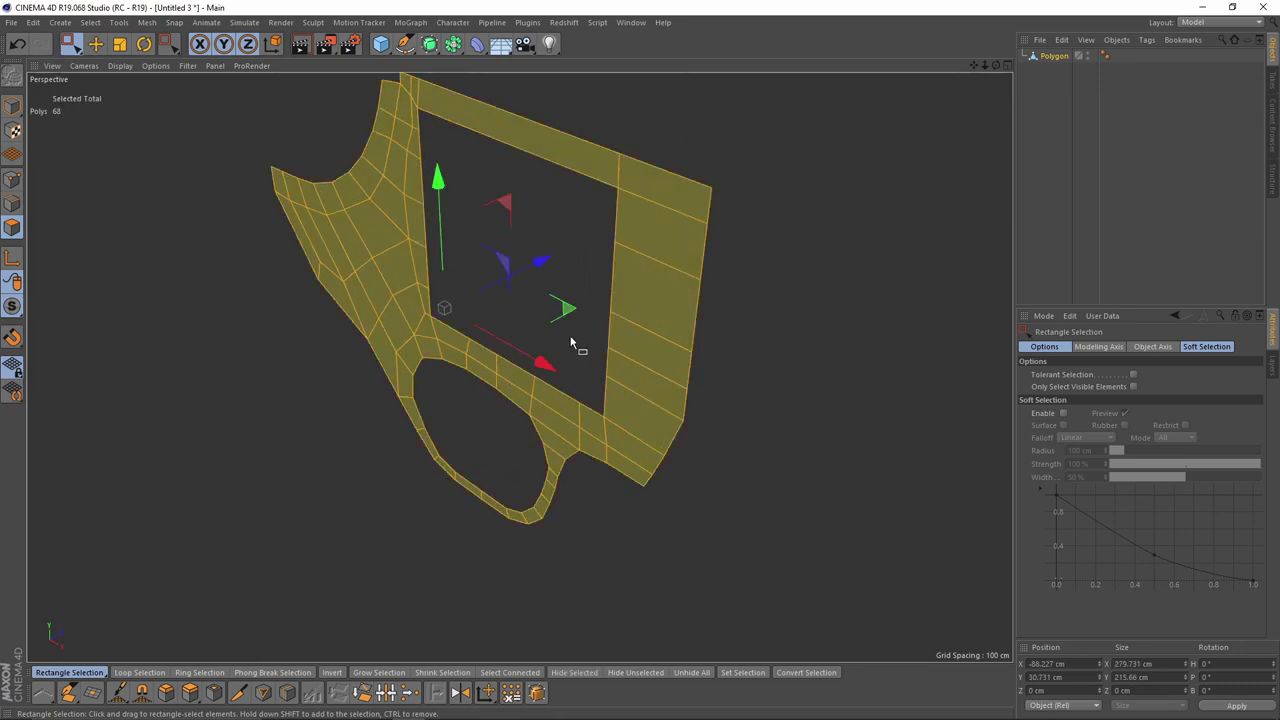
Step: Extrude the selected frame polygons by 20.2 cm to give the frame thickness
{"action": "scroll", "coordinate": [590, 312], "scroll_direction": "up", "scroll_amount": 2}
{"action": "left_click_drag", "start_coordinate": [577, 360], "coordinate": [605, 322], "text": "alt"}
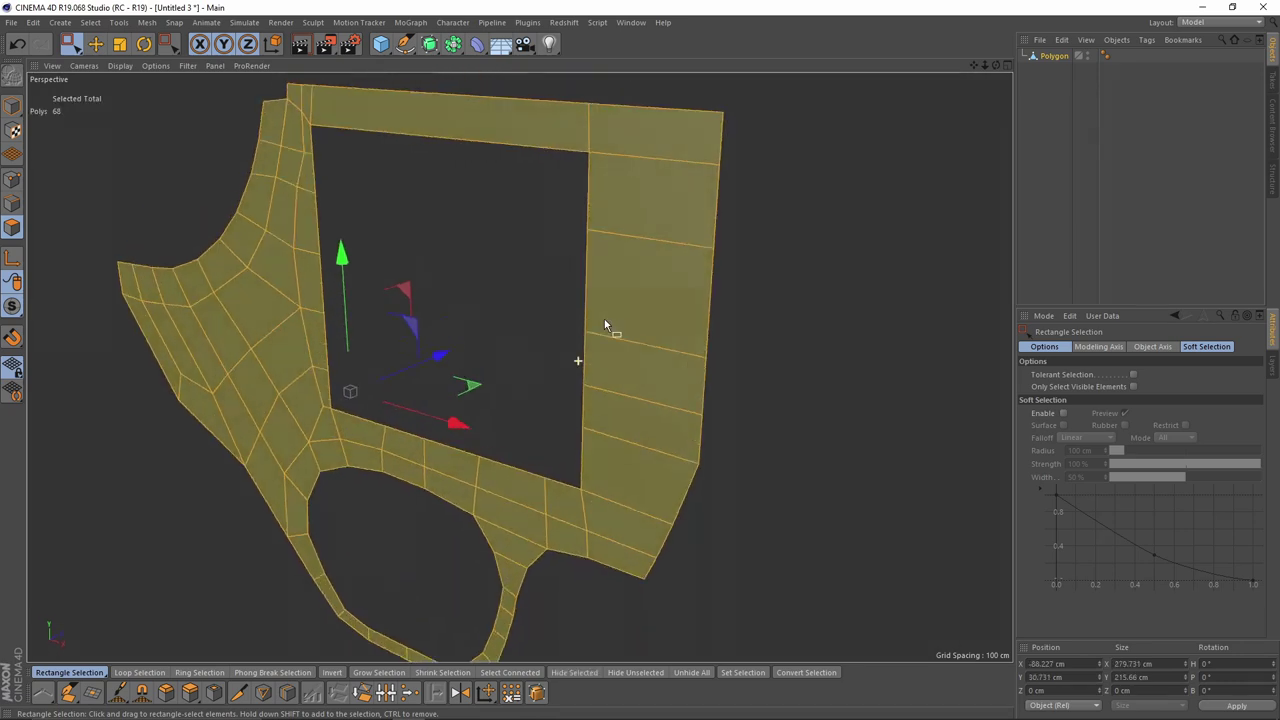
{"action": "scroll", "coordinate": [606, 324], "scroll_direction": "down", "scroll_amount": 5}
{"action": "right_click", "coordinate": [651, 343]}
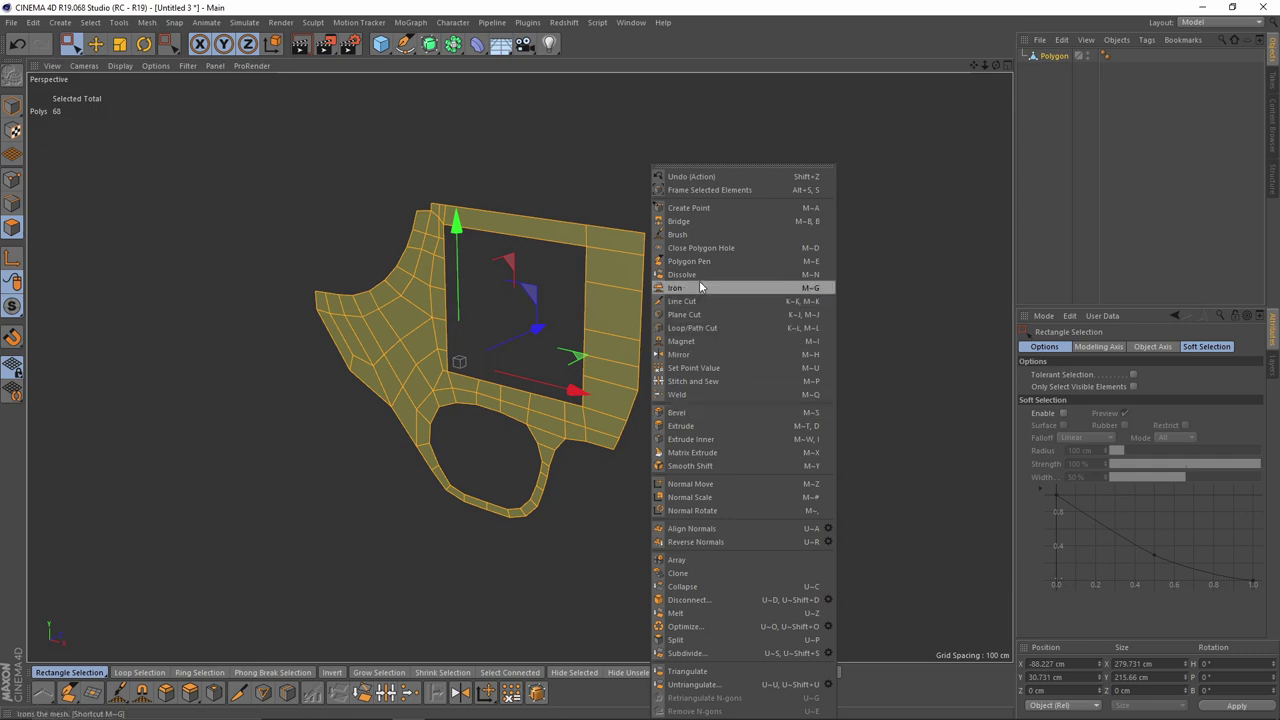
{"action": "left_click", "coordinate": [718, 426]}
{"action": "left_click_drag", "start_coordinate": [648, 396], "coordinate": [545, 388], "text": "alt"}
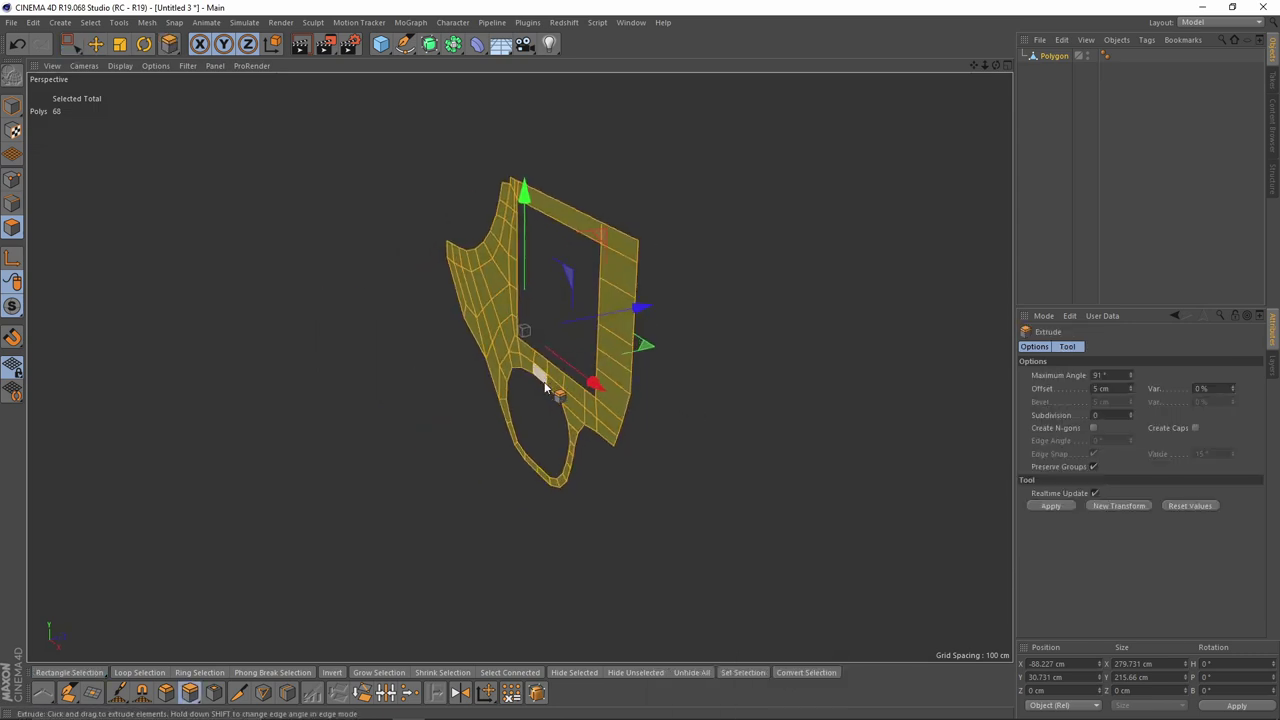
{"action": "left_click_drag", "start_coordinate": [733, 400], "coordinate": [834, 400]}
{"action": "left_click_drag", "start_coordinate": [715, 362], "coordinate": [655, 380], "text": "alt"}
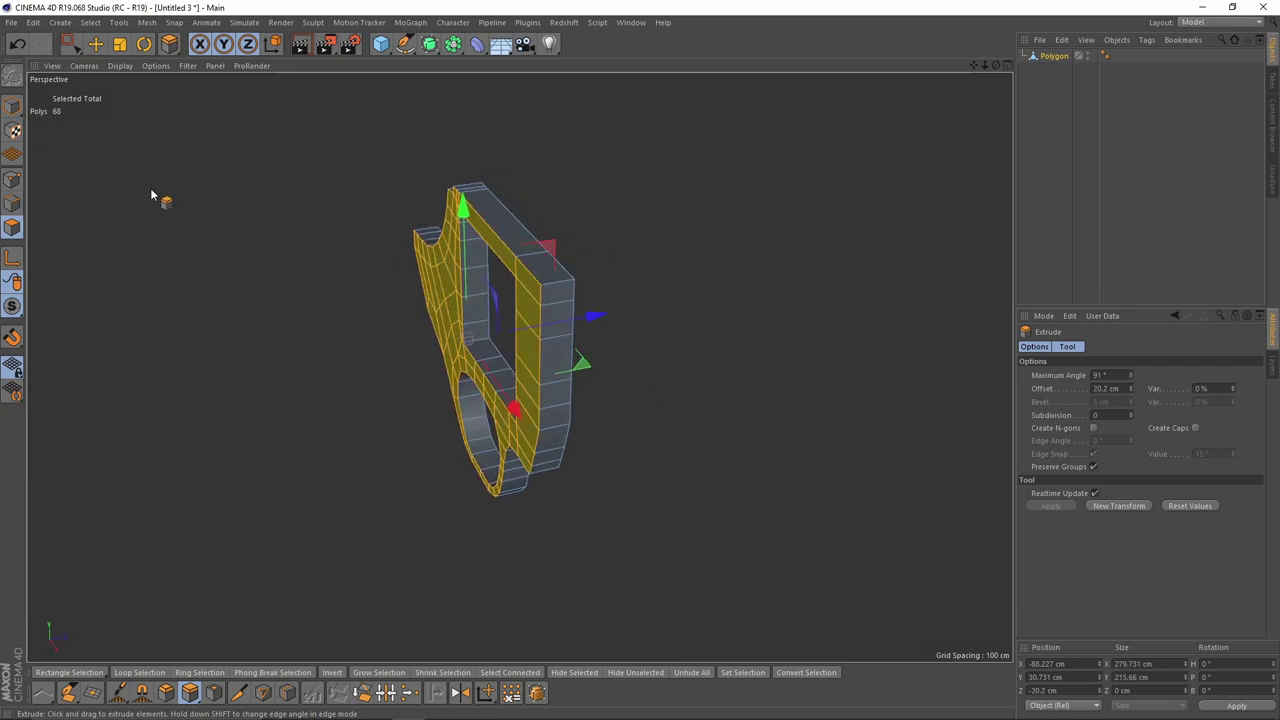
Step: Switch to the whole frame object and centre its axis on all its points with Axis Center
{"action": "left_click", "coordinate": [14, 112]}
{"action": "left_click_drag", "start_coordinate": [546, 284], "coordinate": [602, 294], "text": "alt"}
{"action": "left_click_drag", "start_coordinate": [494, 272], "coordinate": [640, 272], "text": "alt"}
{"action": "middle_click", "coordinate": [737, 242]}
{"action": "middle_click", "coordinate": [737, 240]}
{"action": "right_click_drag", "start_coordinate": [517, 357], "coordinate": [554, 357], "text": "alt"}
{"action": "middle_click", "coordinate": [545, 355]}
{"action": "middle_click", "coordinate": [289, 227]}
{"action": "left_click", "coordinate": [147, 22]}
{"action": "mouse_move", "coordinate": [177, 143]}
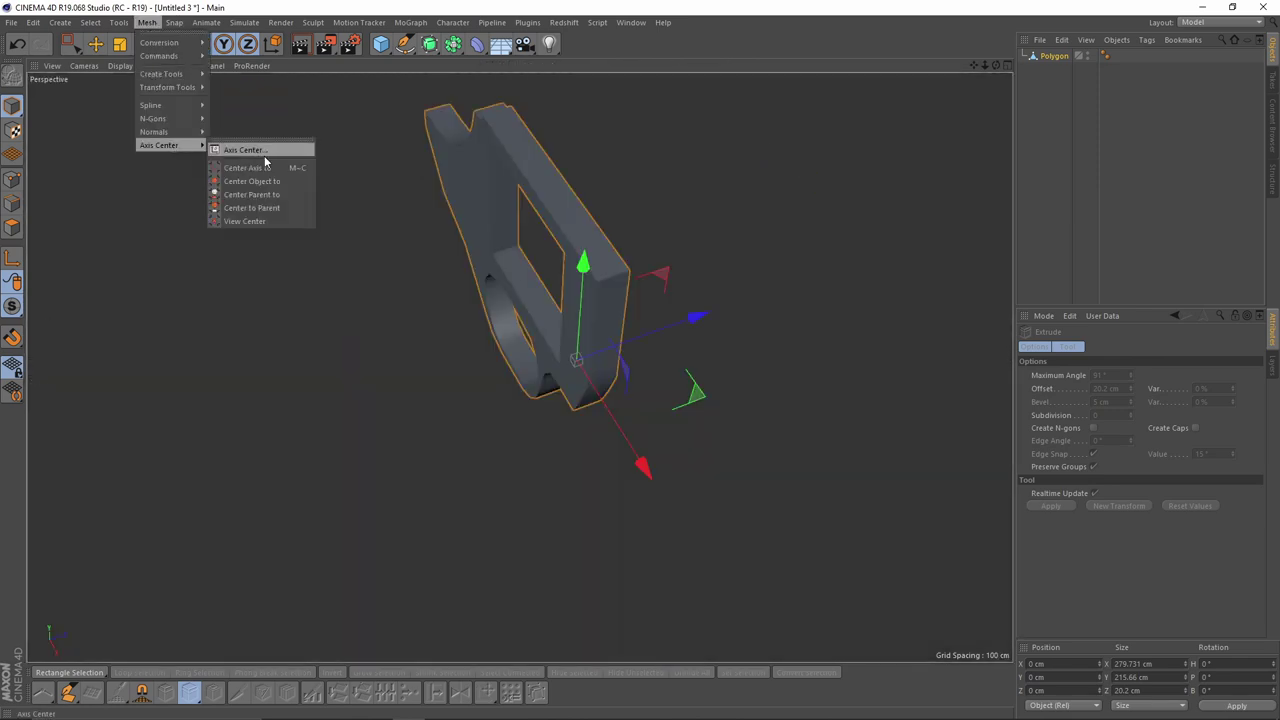
{"action": "left_click", "coordinate": [266, 156]}
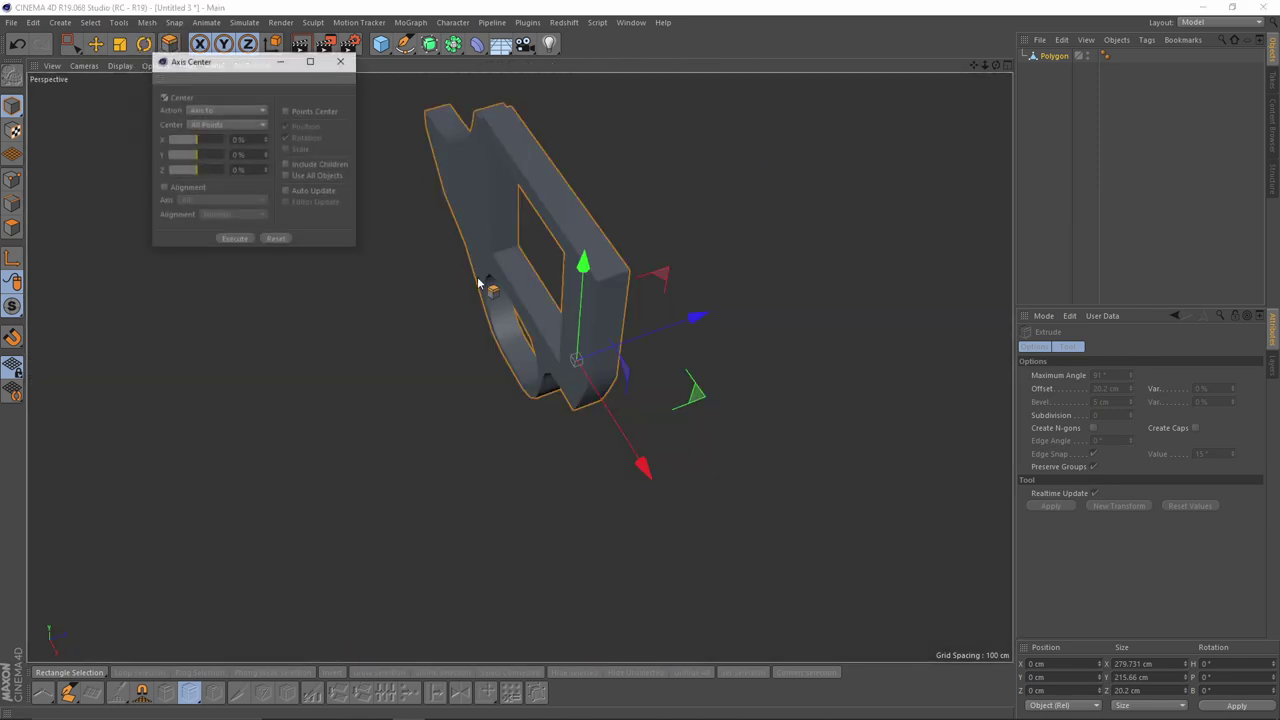
{"action": "left_click", "coordinate": [347, 65]}
{"action": "left_click_drag", "start_coordinate": [463, 246], "coordinate": [565, 290], "text": "alt"}
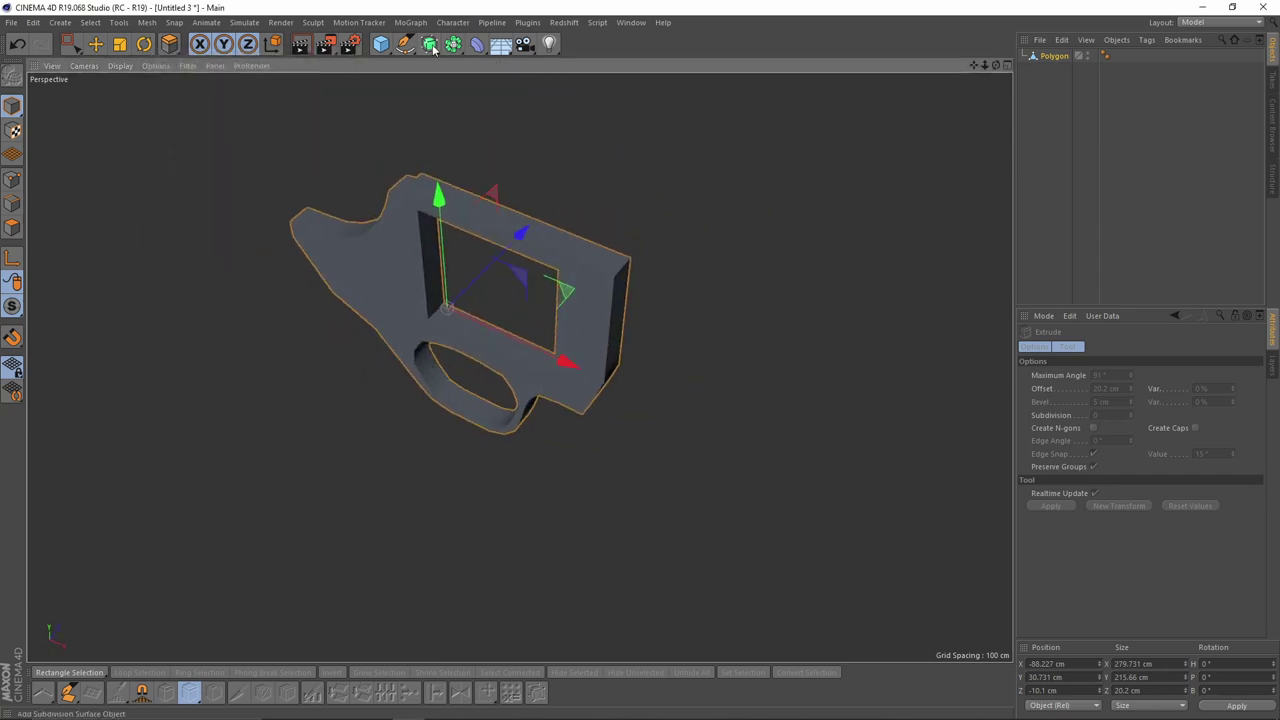
Step: Try mirroring the frame by placing it inside a Symmetry object
{"action": "left_click", "coordinate": [454, 46]}
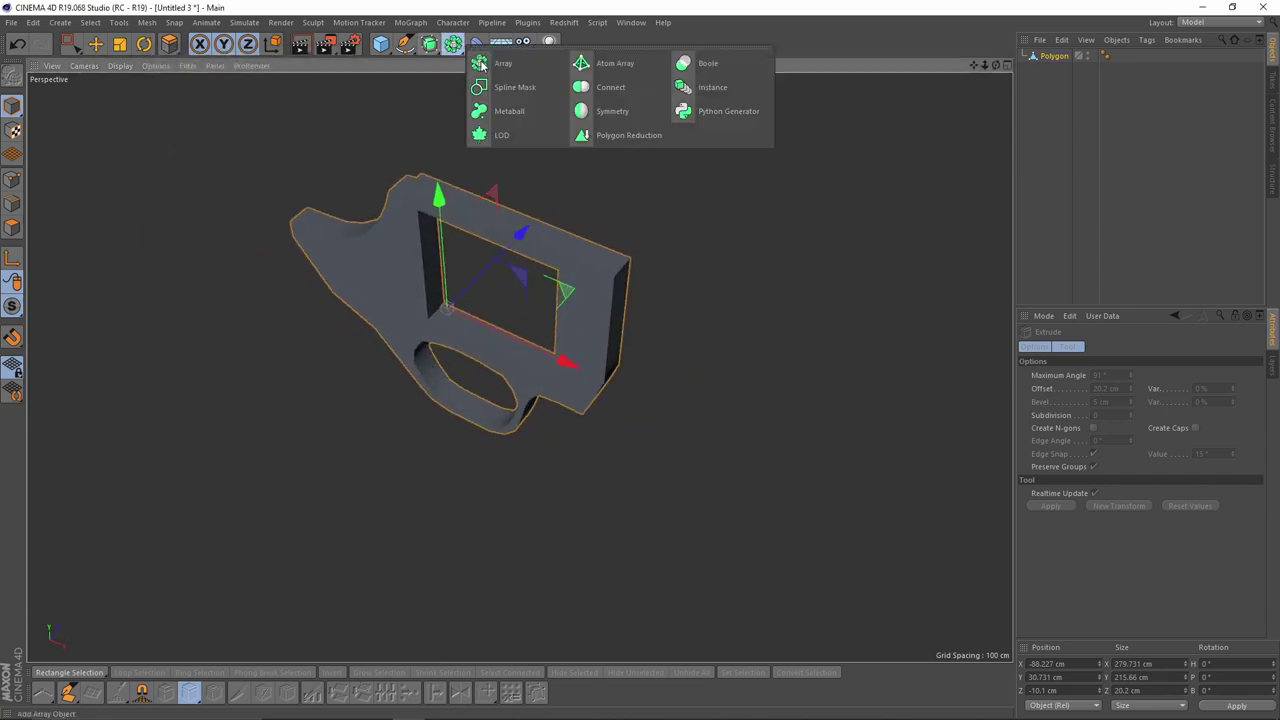
{"action": "left_click", "coordinate": [603, 113]}
{"action": "left_click_drag", "start_coordinate": [518, 273], "coordinate": [465, 272], "text": "alt"}
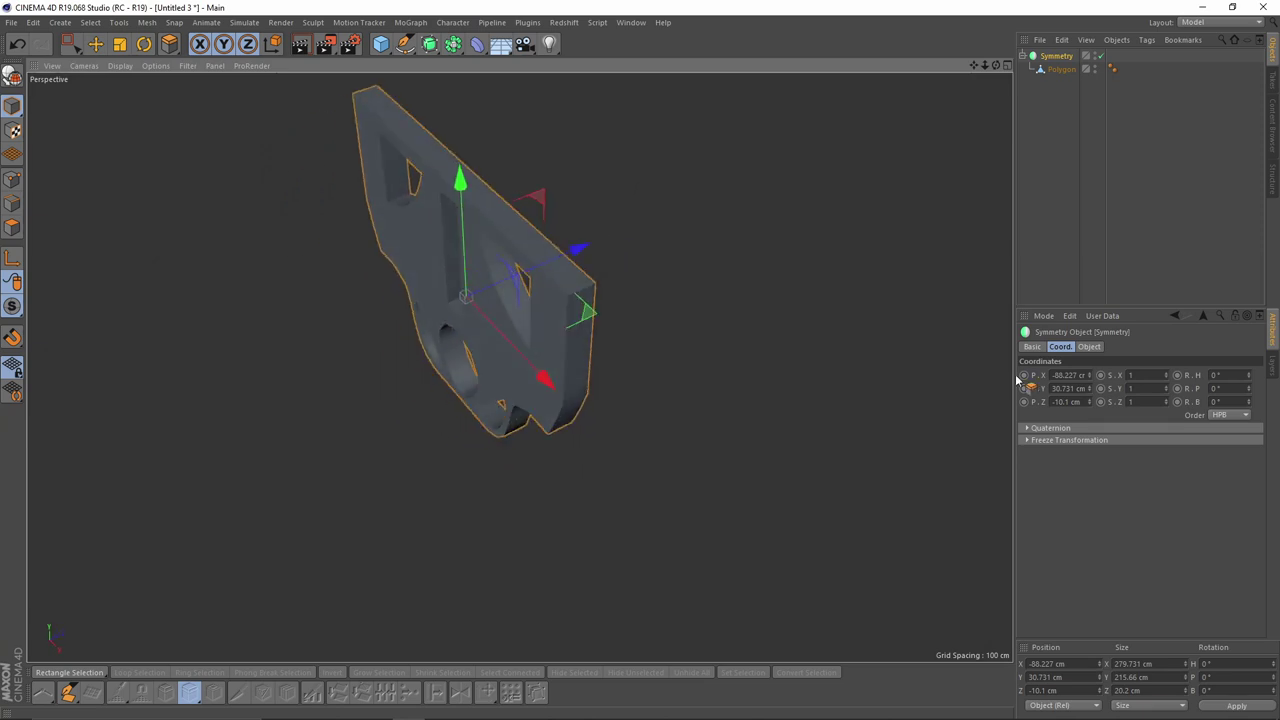
{"action": "left_click", "coordinate": [1095, 350]}
{"action": "scroll", "coordinate": [1106, 375], "scroll_direction": "up", "scroll_amount": 1}
{"action": "left_click_drag", "start_coordinate": [681, 324], "coordinate": [722, 316], "text": "alt"}
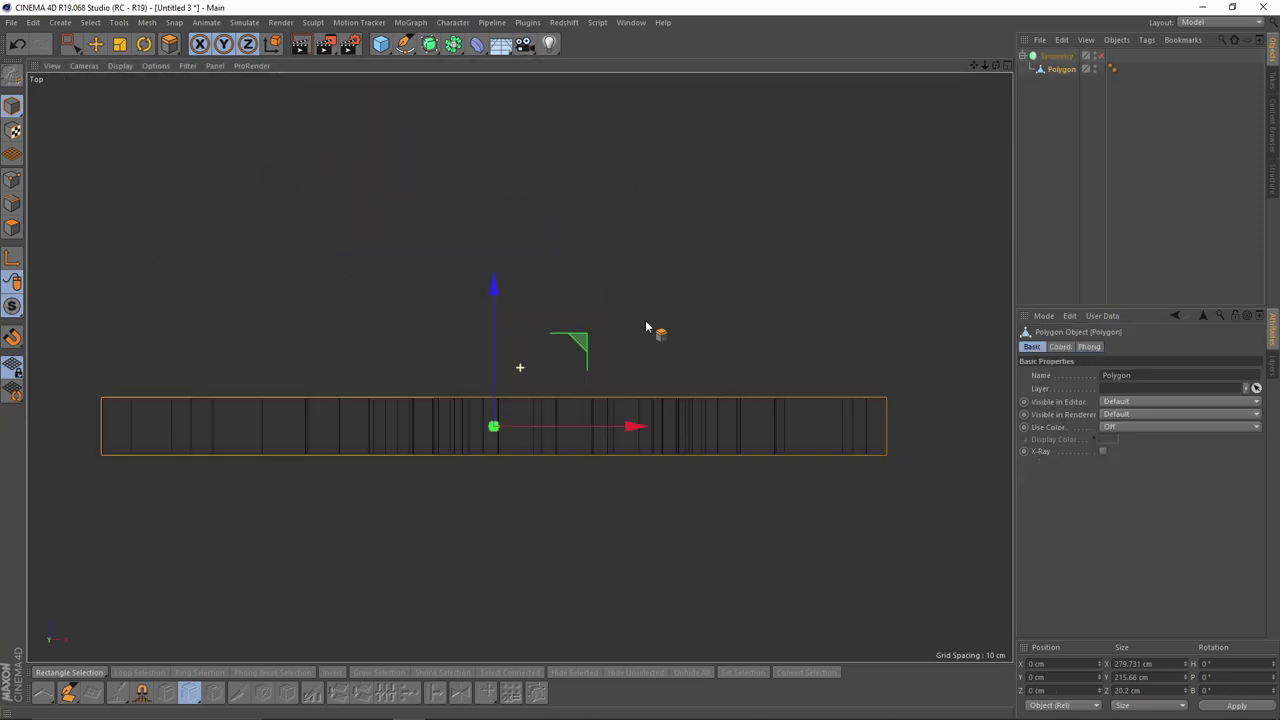
{"action": "middle_click_drag", "start_coordinate": [645, 322], "coordinate": [671, 266], "text": "alt"}
{"action": "scroll", "coordinate": [671, 266], "scroll_direction": "down", "scroll_amount": 1}
{"action": "middle_click_drag", "start_coordinate": [558, 289], "coordinate": [518, 279], "text": "alt"}
{"action": "scroll", "coordinate": [518, 278], "scroll_direction": "up", "scroll_amount": 2}
{"action": "left_click", "coordinate": [168, 25]}
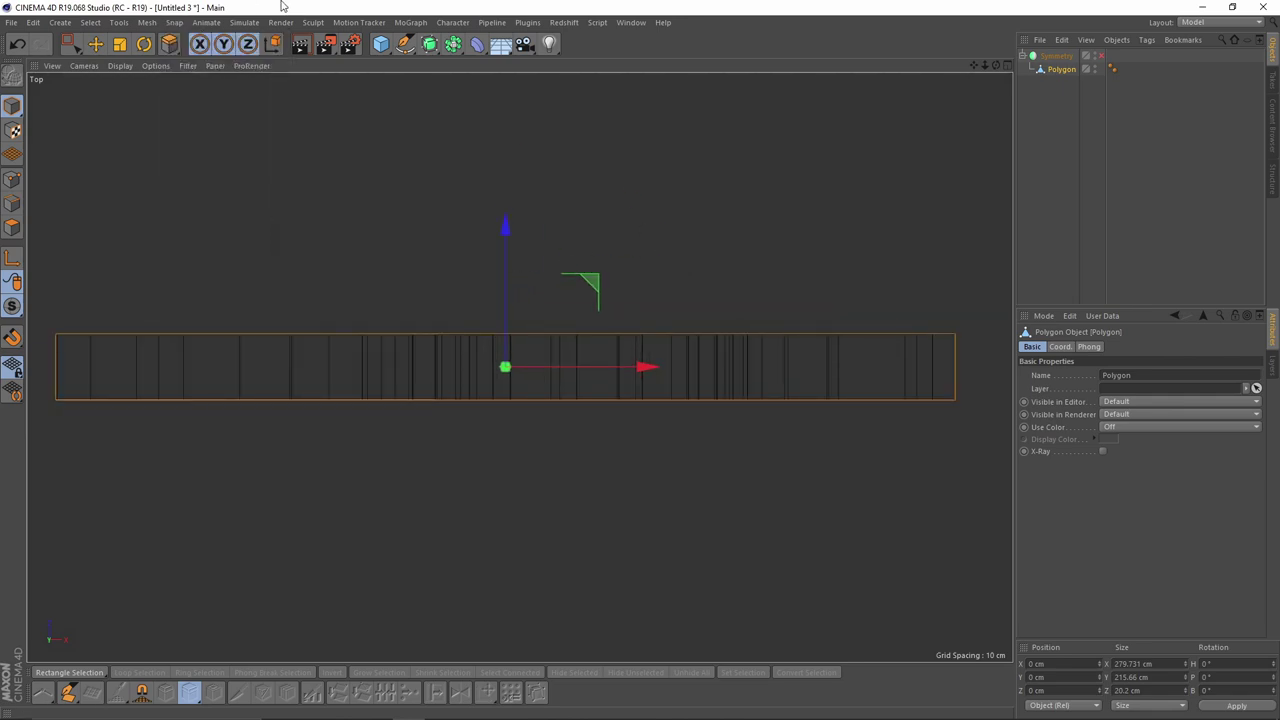
{"action": "left_click", "coordinate": [148, 24]}
{"action": "mouse_move", "coordinate": [166, 147]}
{"action": "left_click", "coordinate": [264, 152]}
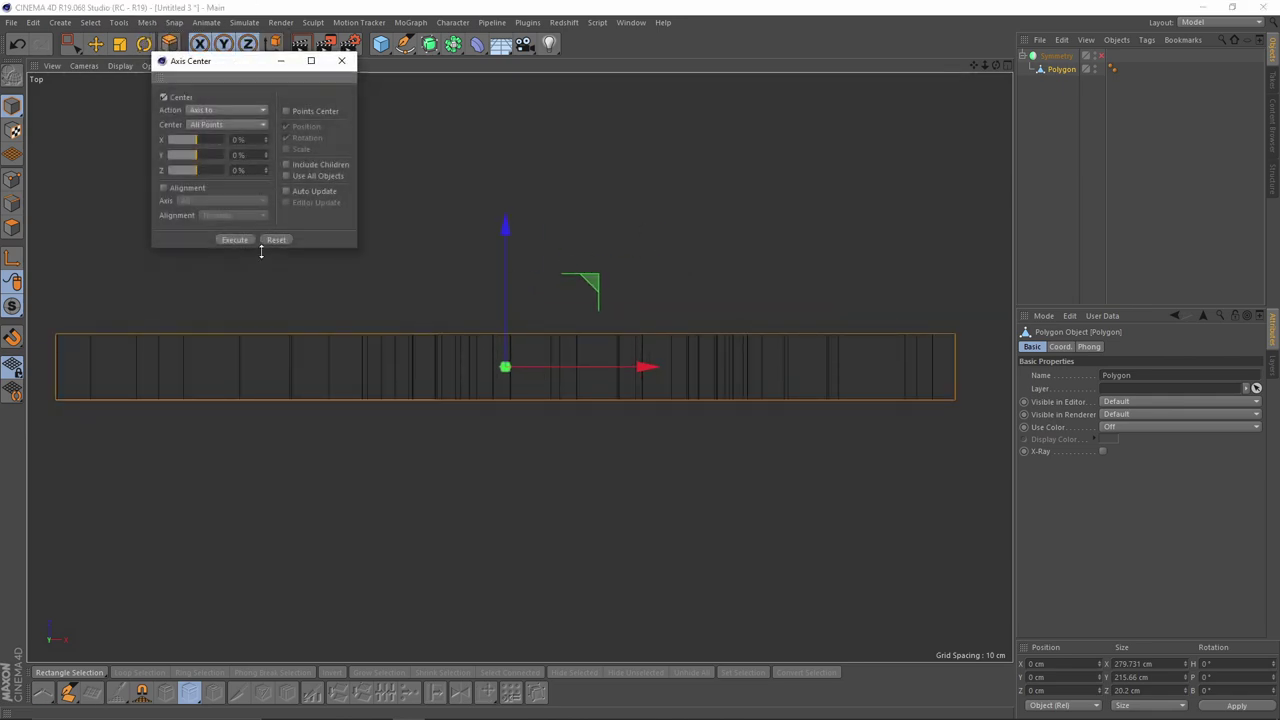
{"action": "left_click", "coordinate": [341, 62]}
Step: Move only the frame's axis 10.1 cm along Z, snapping it onto the frame's long edge in the top view
{"action": "middle_click_drag", "start_coordinate": [126, 313], "coordinate": [182, 286], "text": "alt"}
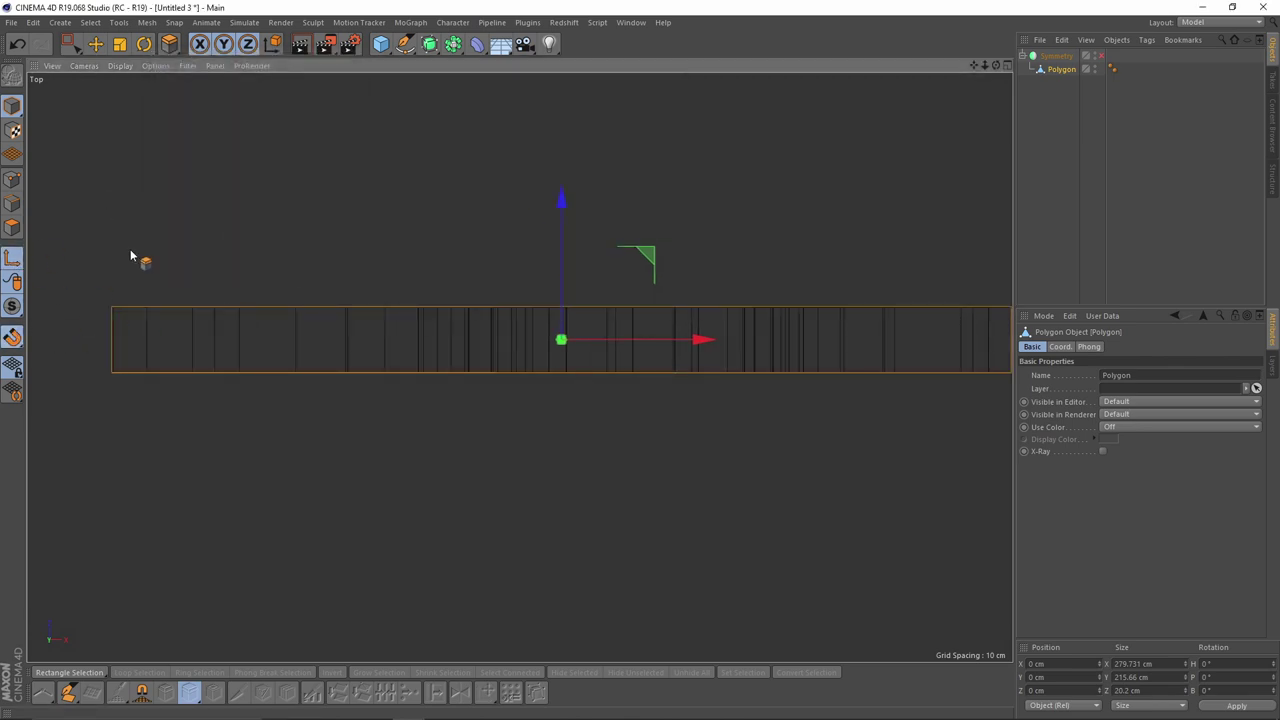
{"action": "middle_click_drag", "start_coordinate": [465, 324], "coordinate": [361, 339], "text": "alt"}
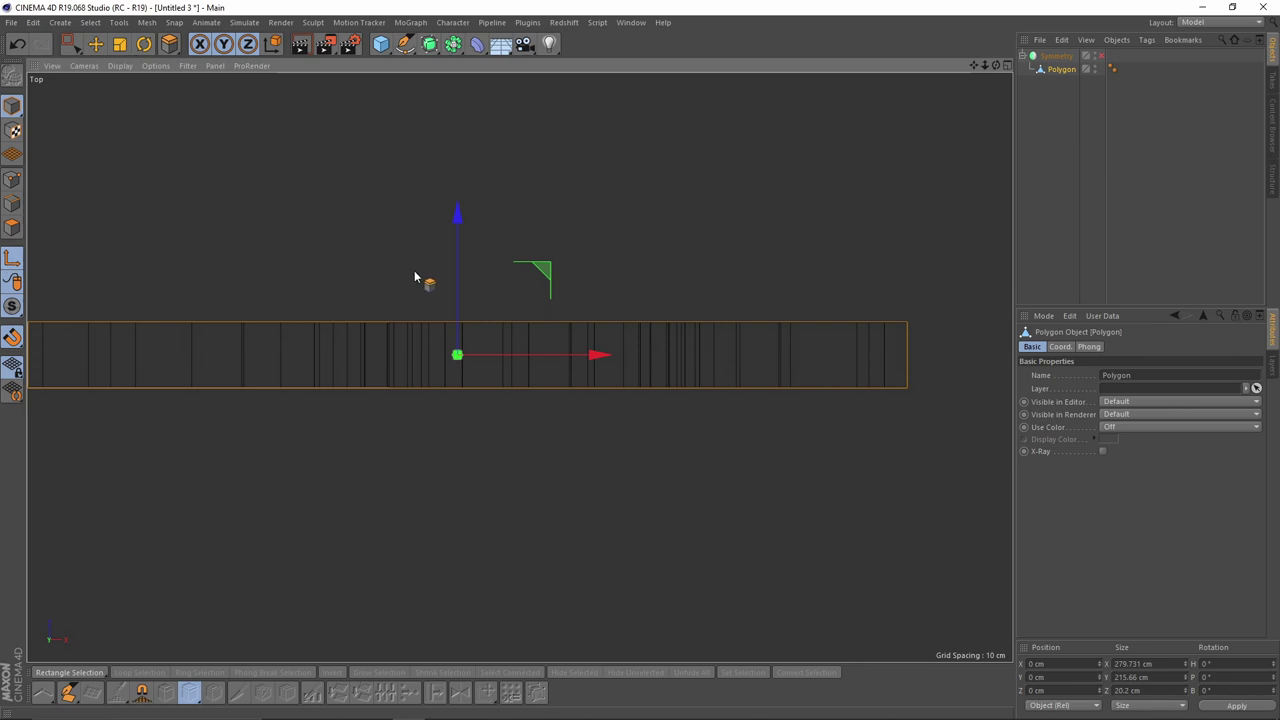
{"action": "right_click_drag", "start_coordinate": [438, 332], "coordinate": [482, 344], "text": "alt"}
{"action": "middle_click_drag", "start_coordinate": [546, 356], "coordinate": [520, 366], "text": "alt"}
{"action": "right_click_drag", "start_coordinate": [427, 373], "coordinate": [375, 380], "text": "alt"}
{"action": "mouse_move", "coordinate": [517, 334]}
{"action": "right_mouse_down", "text": "alt"}
{"action": "mouse_move", "coordinate": [549, 334]}
{"action": "mouse_move", "coordinate": [517, 344]}
{"action": "right_mouse_up", "text": "alt"}
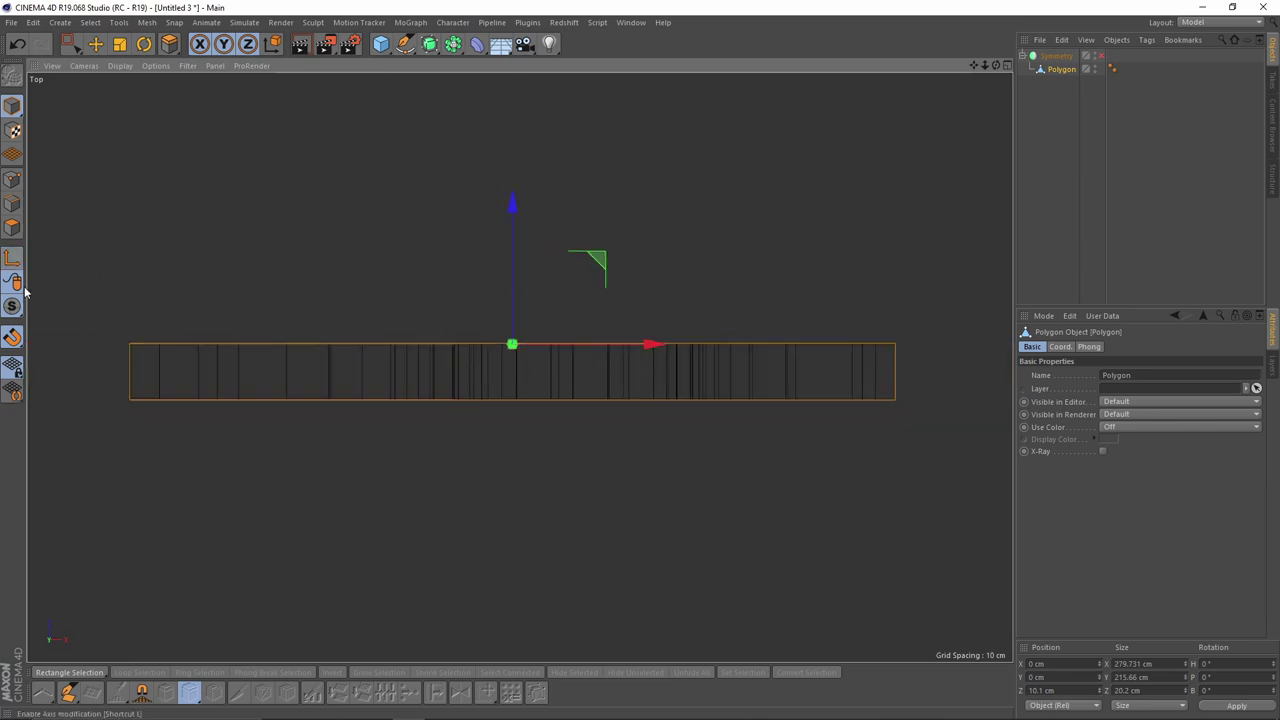
Step: Take the frame mesh out of the Symmetry object and delete that Symmetry object
{"action": "middle_click", "coordinate": [452, 298]}
{"action": "middle_click", "coordinate": [466, 298]}
{"action": "left_click_drag", "start_coordinate": [498, 308], "coordinate": [476, 328], "text": "alt"}
{"action": "left_click_drag", "start_coordinate": [1060, 70], "coordinate": [1062, 64]}
{"action": "left_click", "coordinate": [1058, 57]}
{"action": "key", "text": "Delete"}
{"action": "left_click", "coordinate": [1048, 58]}
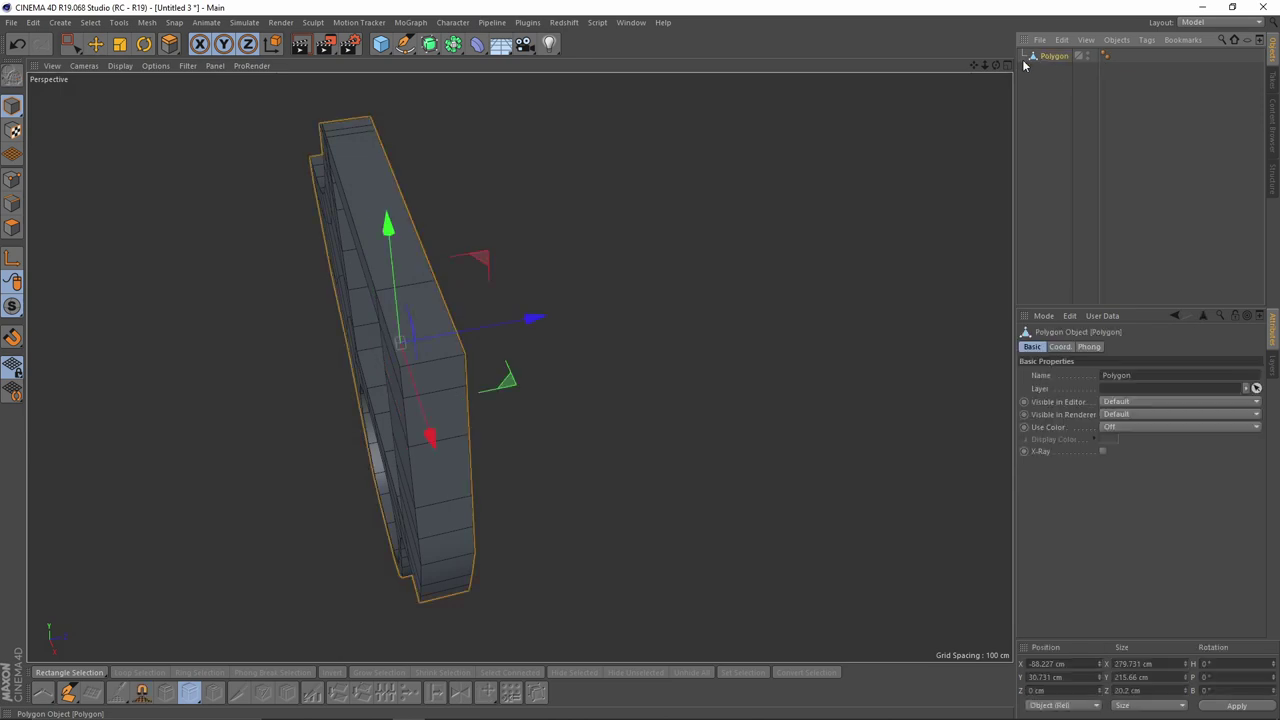
Step: Add a new Symmetry object as the frame's parent and mirror the frame along its thickness
{"action": "left_click_drag", "start_coordinate": [455, 46], "coordinate": [622, 118]}
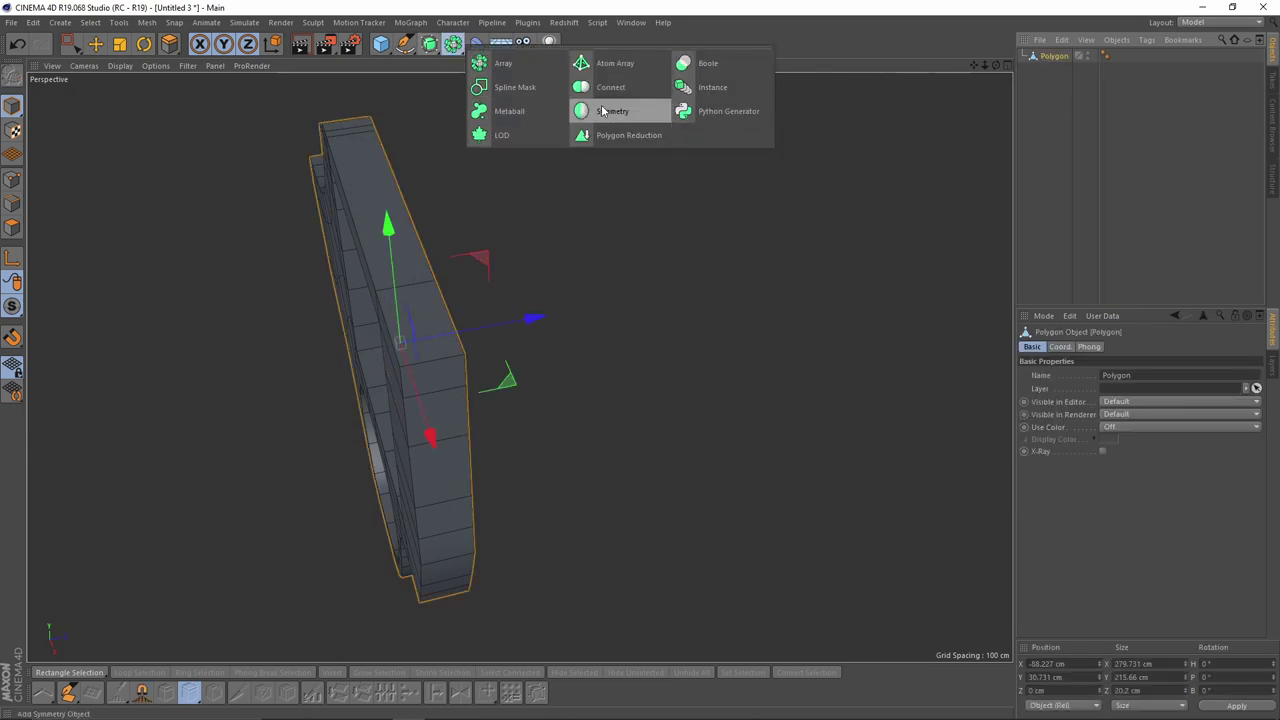
{"action": "left_click", "coordinate": [602, 111], "text": "alt"}
{"action": "scroll", "coordinate": [1108, 376], "scroll_direction": "up", "scroll_amount": 1}
{"action": "left_click_drag", "start_coordinate": [592, 381], "coordinate": [734, 344], "text": "alt"}
Step: Move the frame's selected side-face polygons along Z to -19.066 cm to thin the mirrored body
{"action": "left_click", "coordinate": [1055, 70]}
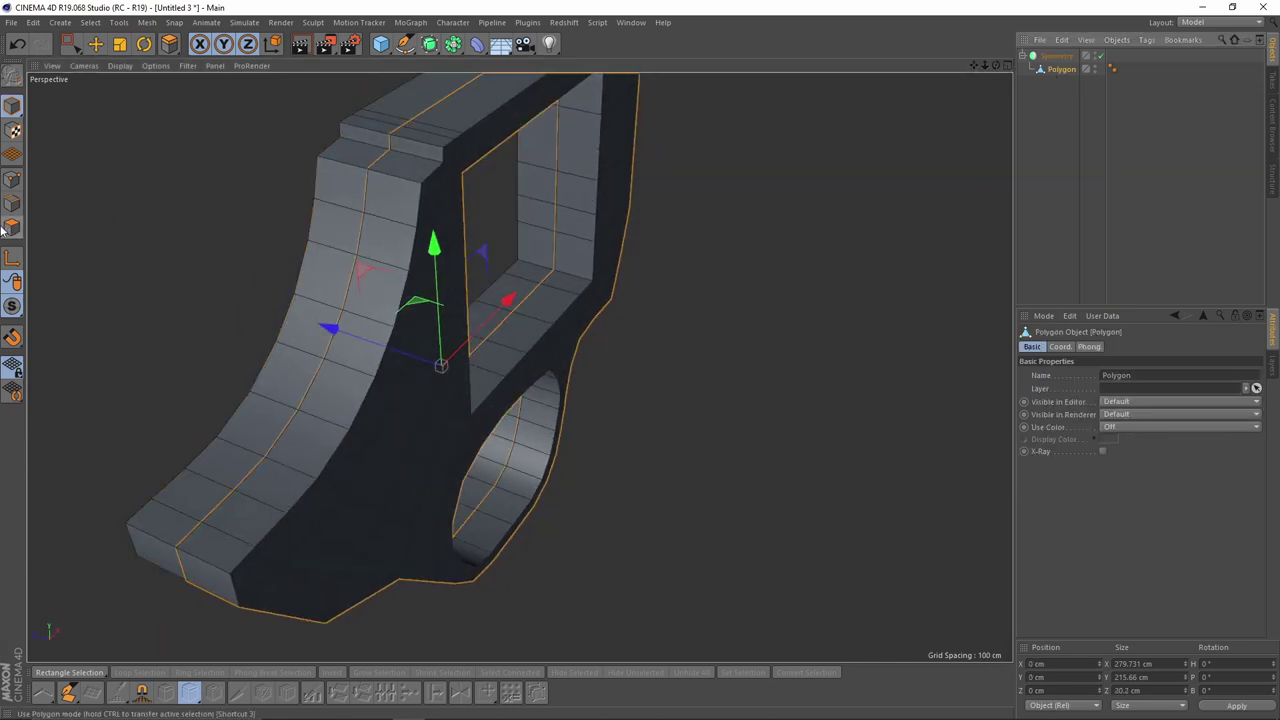
{"action": "left_click", "coordinate": [5, 230]}
{"action": "left_click_drag", "start_coordinate": [366, 346], "coordinate": [575, 440], "text": "alt"}
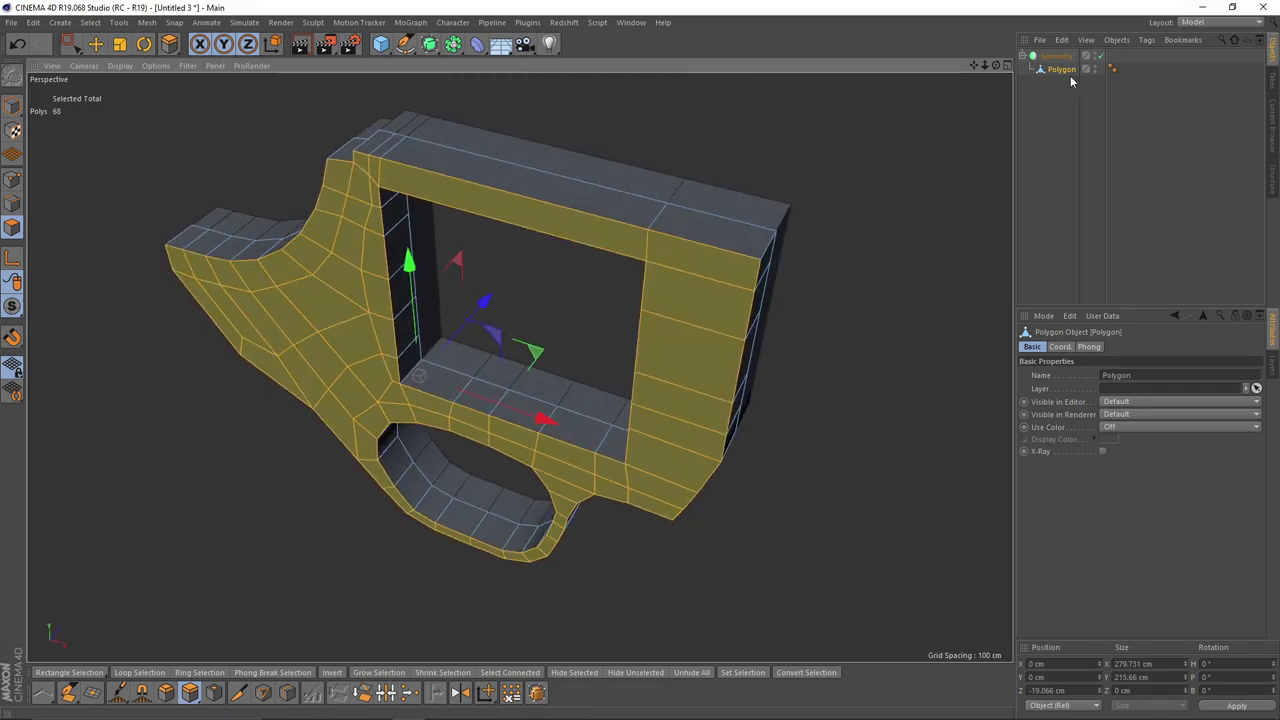
Step: Select the Symmetry object and adjust its mirroring options
{"action": "left_click", "coordinate": [1057, 56]}
{"action": "left_click_drag", "start_coordinate": [702, 286], "coordinate": [702, 314], "text": "alt"}
{"action": "scroll", "coordinate": [692, 310], "scroll_direction": "up", "scroll_amount": 1}
{"action": "left_click", "coordinate": [1126, 438]}
{"action": "left_click", "coordinate": [1125, 450]}
Step: In the front view, shift the two lowest points of the curved strip beside the cylinder window slightly towards the window
{"action": "middle_click", "coordinate": [752, 268]}
{"action": "middle_click", "coordinate": [766, 429]}
{"action": "mouse_move", "coordinate": [554, 348]}
{"action": "middle_mouse_down", "text": "alt"}
{"action": "mouse_move", "coordinate": [472, 354]}
{"action": "mouse_move", "coordinate": [541, 352]}
{"action": "middle_mouse_up", "text": "alt"}
{"action": "right_click_drag", "start_coordinate": [484, 346], "coordinate": [428, 357], "text": "alt"}
{"action": "key", "text": "e"}
{"action": "scroll", "coordinate": [377, 355], "scroll_direction": "up", "scroll_amount": 2}
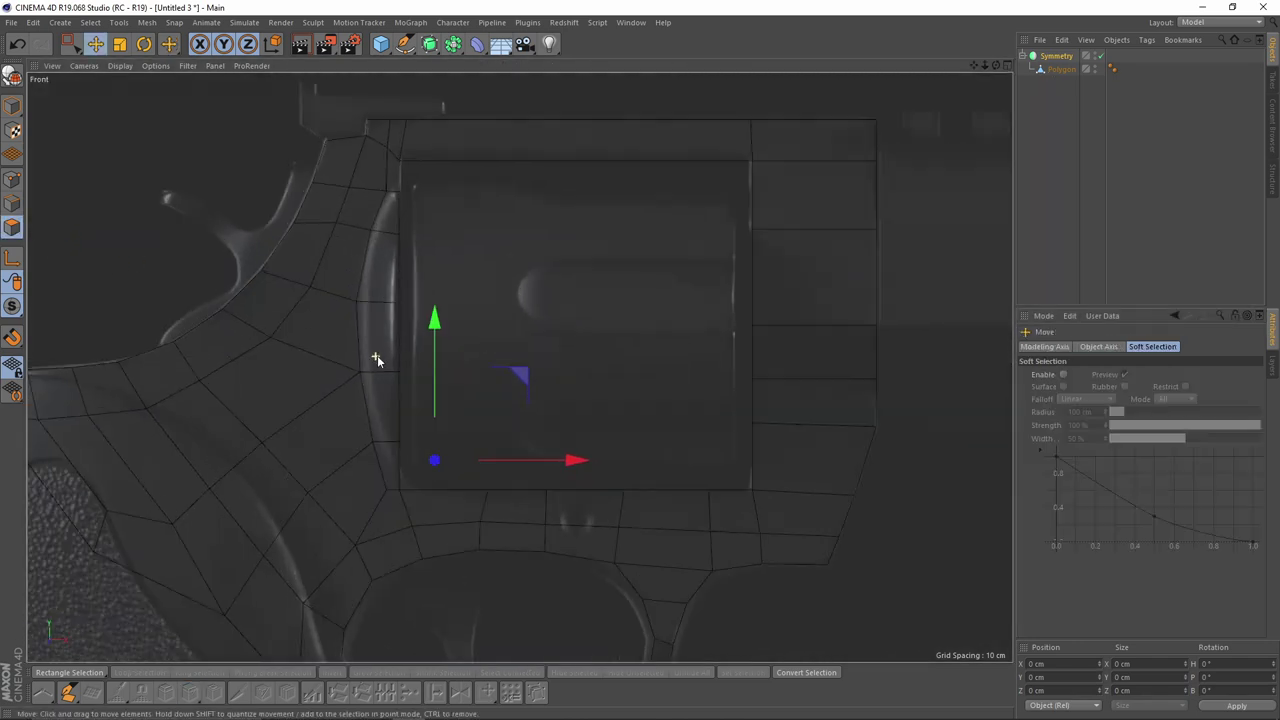
{"action": "left_click", "coordinate": [1061, 69]}
{"action": "scroll", "coordinate": [375, 250], "scroll_direction": "up", "scroll_amount": 2}
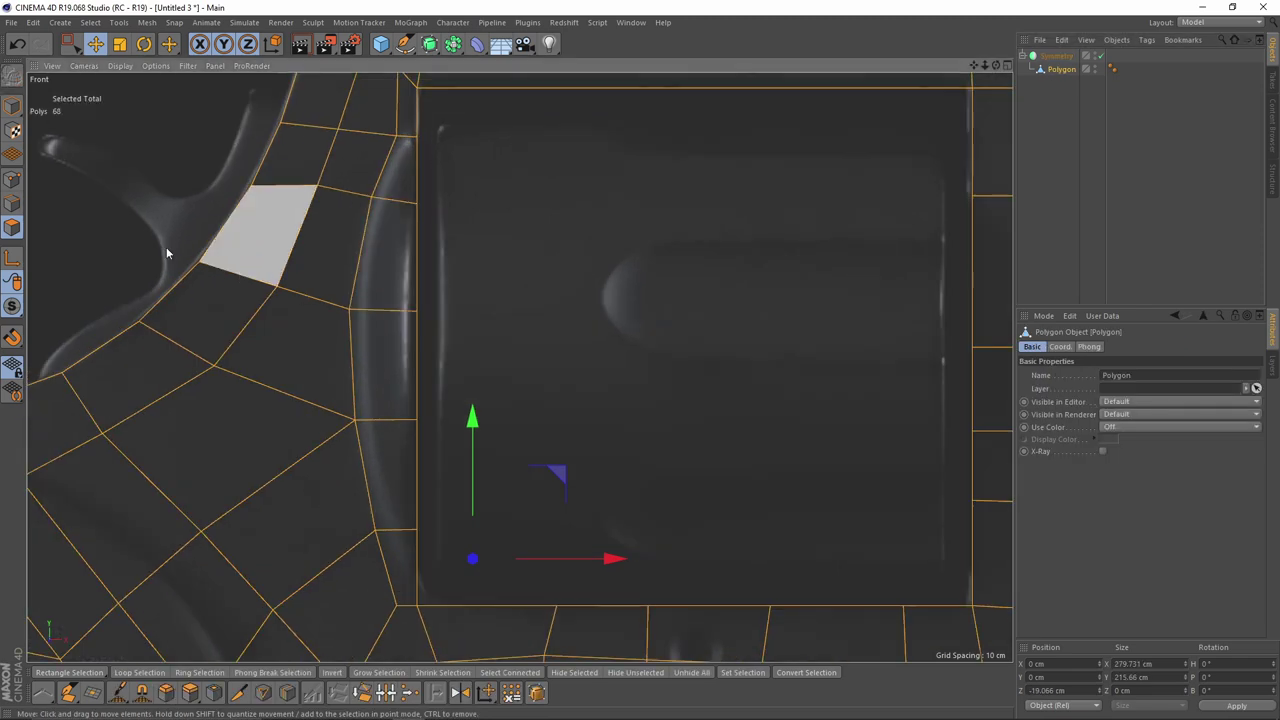
{"action": "left_click", "coordinate": [12, 180]}
{"action": "key", "text": "0"}
{"action": "middle_click_drag", "start_coordinate": [332, 380], "coordinate": [337, 333], "text": "alt"}
{"action": "left_click", "coordinate": [380, 483]}
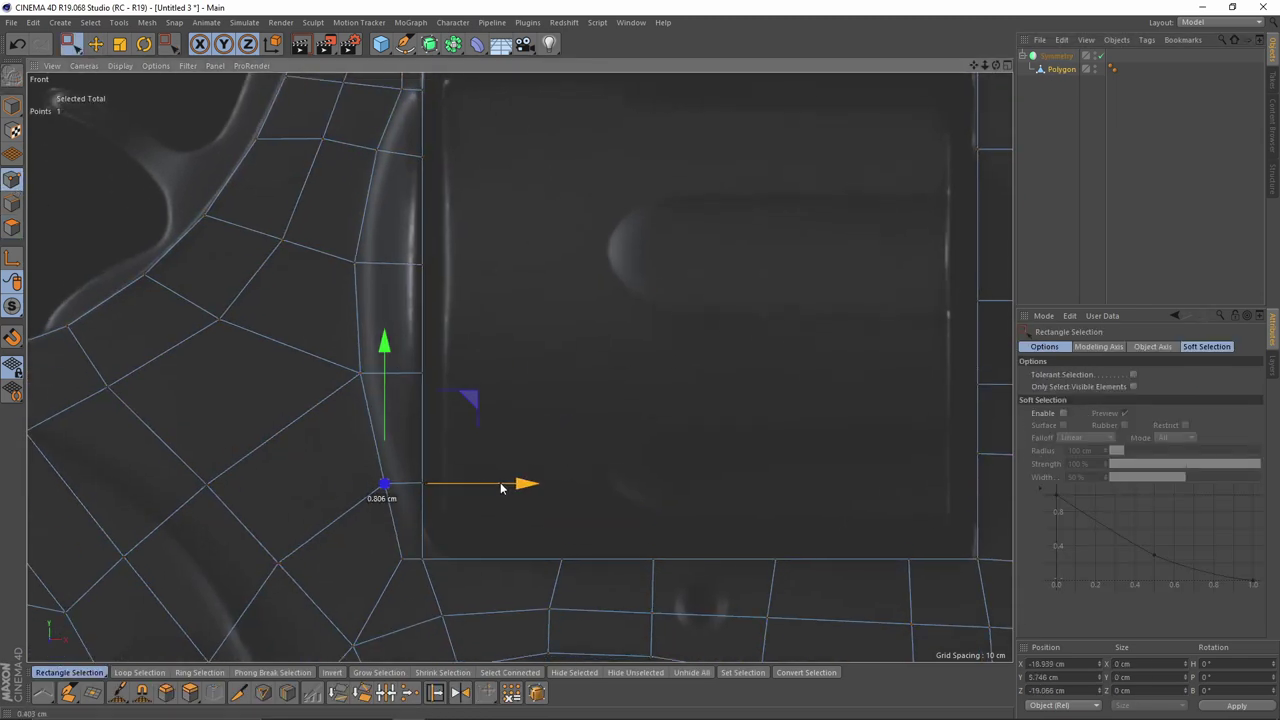
{"action": "left_click_drag", "start_coordinate": [498, 562], "coordinate": [499, 562]}
{"action": "middle_click_drag", "start_coordinate": [396, 369], "coordinate": [369, 407], "text": "alt"}
{"action": "scroll", "coordinate": [373, 506], "scroll_direction": "down", "scroll_amount": 3}
{"action": "scroll", "coordinate": [384, 225], "scroll_direction": "up", "scroll_amount": 4}
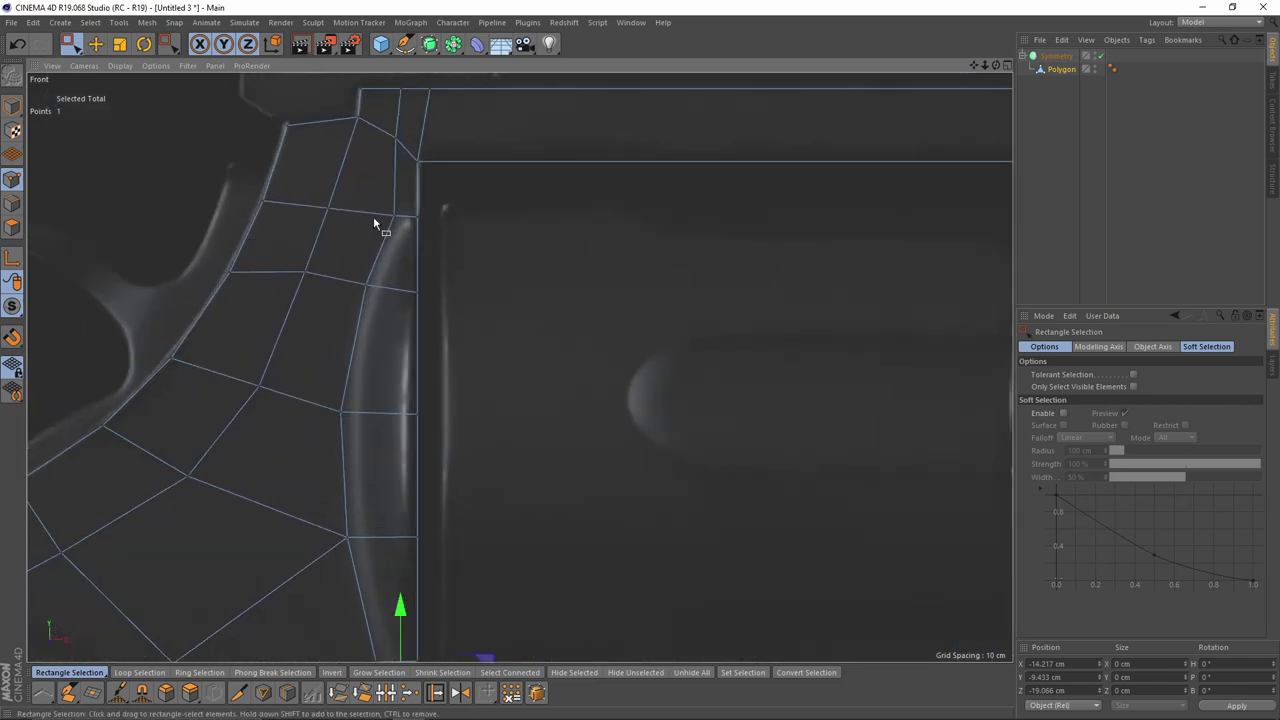
{"action": "scroll", "coordinate": [375, 220], "scroll_direction": "down", "scroll_amount": 6}
{"action": "middle_click_drag", "start_coordinate": [408, 353], "coordinate": [406, 329], "text": "alt"}
{"action": "scroll", "coordinate": [388, 252], "scroll_direction": "up", "scroll_amount": 3}
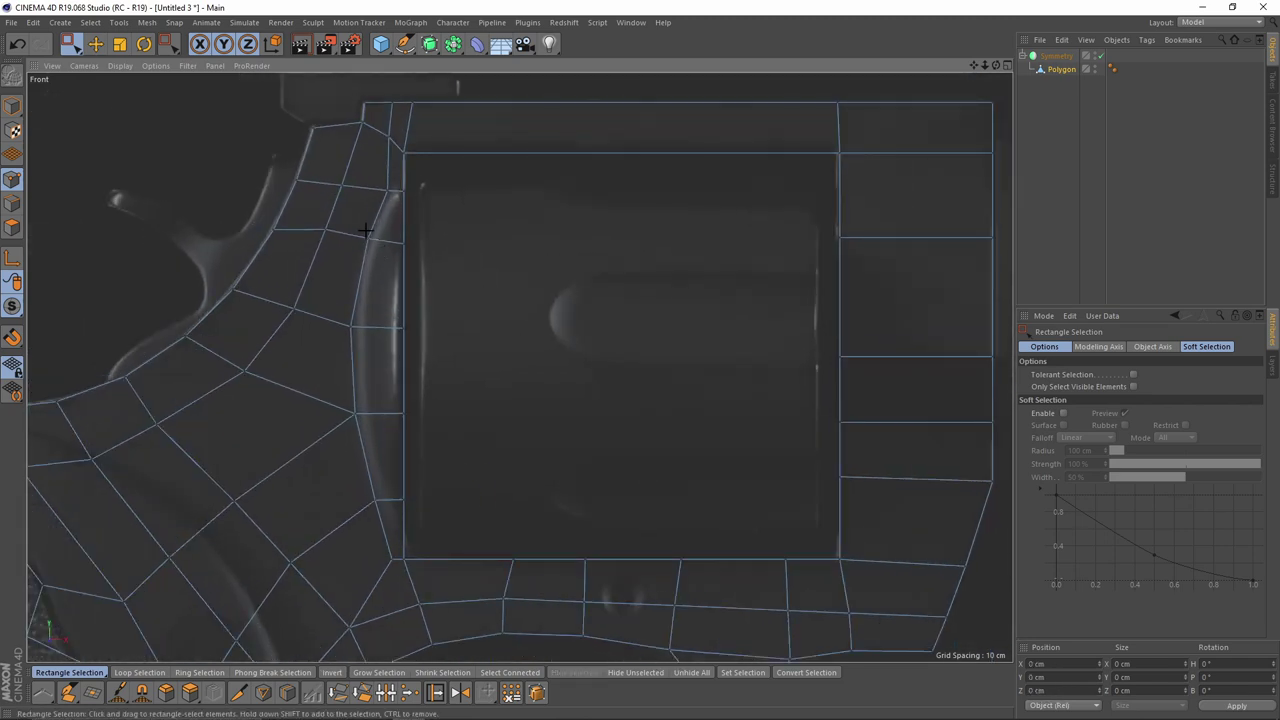
{"action": "left_click_drag", "start_coordinate": [372, 153], "coordinate": [372, 154]}
Step: Select the five side-face polygons of the curved strip along the cylinder window's rear edge
{"action": "middle_click", "coordinate": [336, 172]}
{"action": "middle_click", "coordinate": [334, 174]}
{"action": "left_click_drag", "start_coordinate": [372, 293], "coordinate": [228, 255], "text": "alt"}
{"action": "left_click", "coordinate": [9, 229]}
{"action": "scroll", "coordinate": [418, 206], "scroll_direction": "up", "scroll_amount": 1}
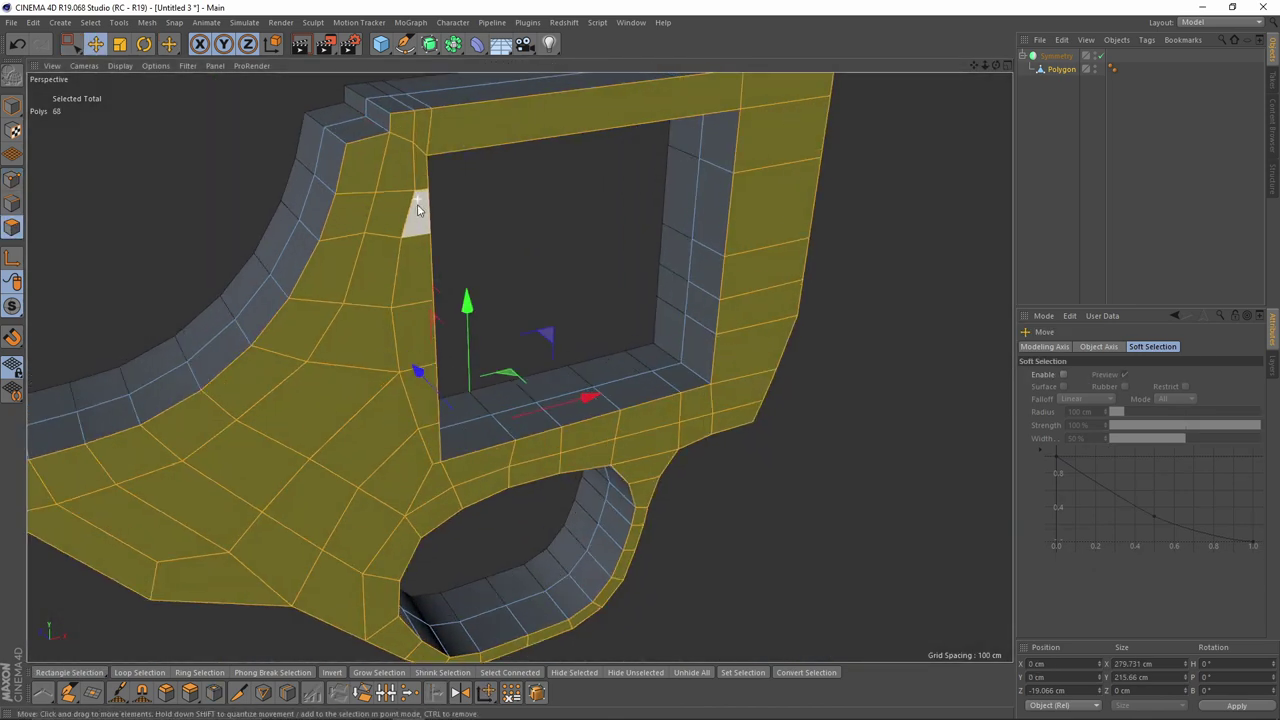
{"action": "left_click", "coordinate": [423, 210]}
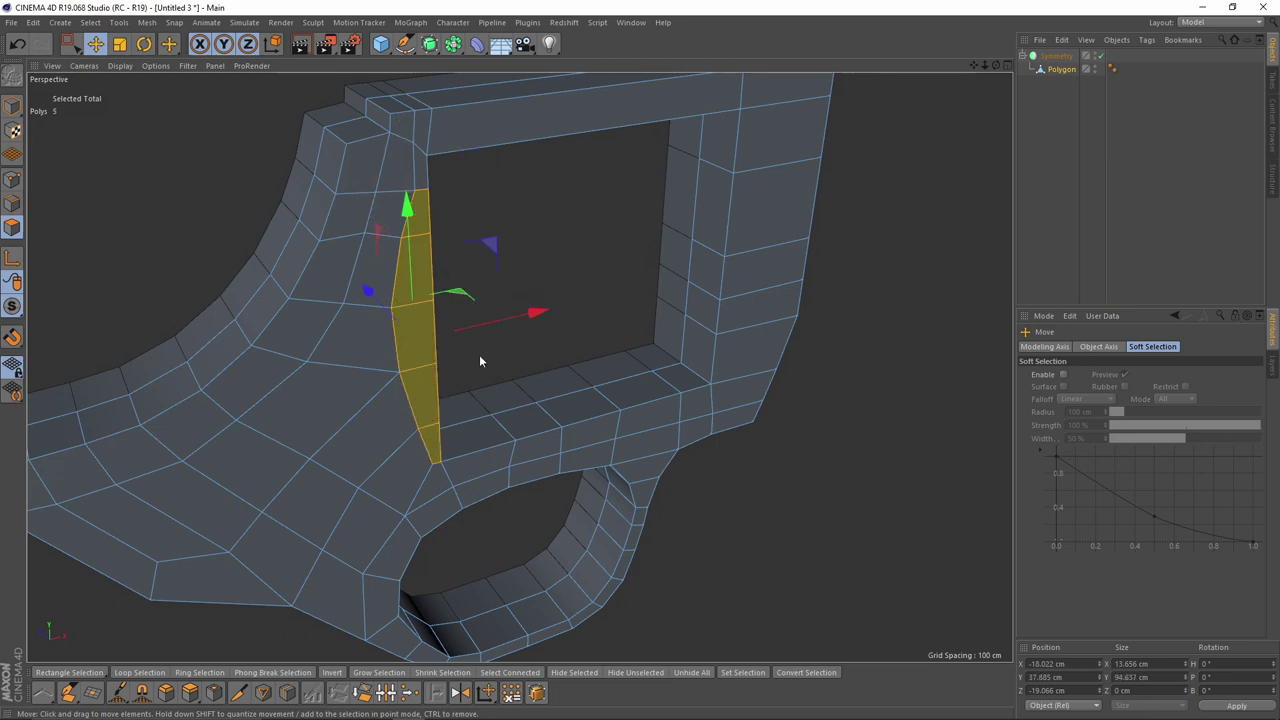
{"action": "left_click_drag", "start_coordinate": [480, 360], "coordinate": [400, 324], "text": "alt"}
{"action": "scroll", "coordinate": [397, 270], "scroll_direction": "up", "scroll_amount": 3}
{"action": "left_click", "coordinate": [387, 173], "text": "shift"}
{"action": "middle_click", "coordinate": [508, 334]}
{"action": "middle_click", "coordinate": [664, 436]}
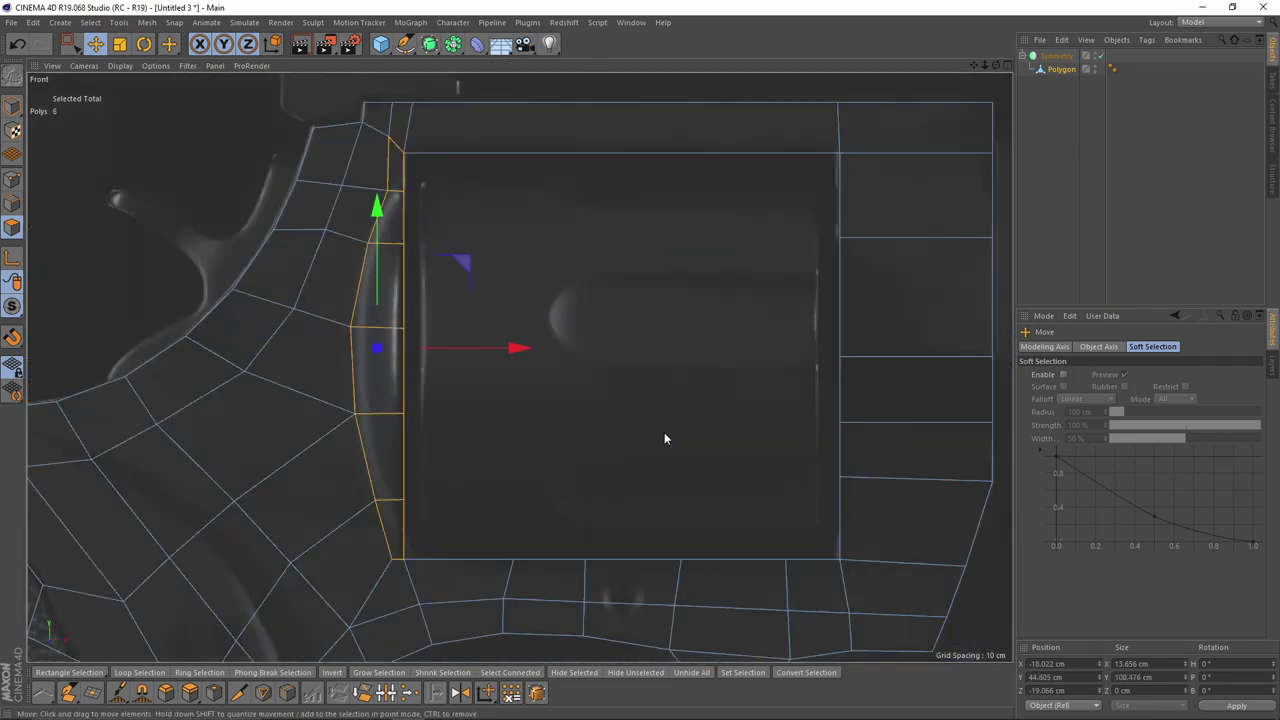
{"action": "right_click_drag", "start_coordinate": [394, 220], "coordinate": [430, 219], "text": "alt"}
{"action": "left_click", "coordinate": [405, 157], "text": "ctrl"}
{"action": "right_click_drag", "start_coordinate": [480, 436], "coordinate": [438, 422], "text": "alt"}
{"action": "middle_click_drag", "start_coordinate": [438, 422], "coordinate": [414, 328], "text": "alt"}
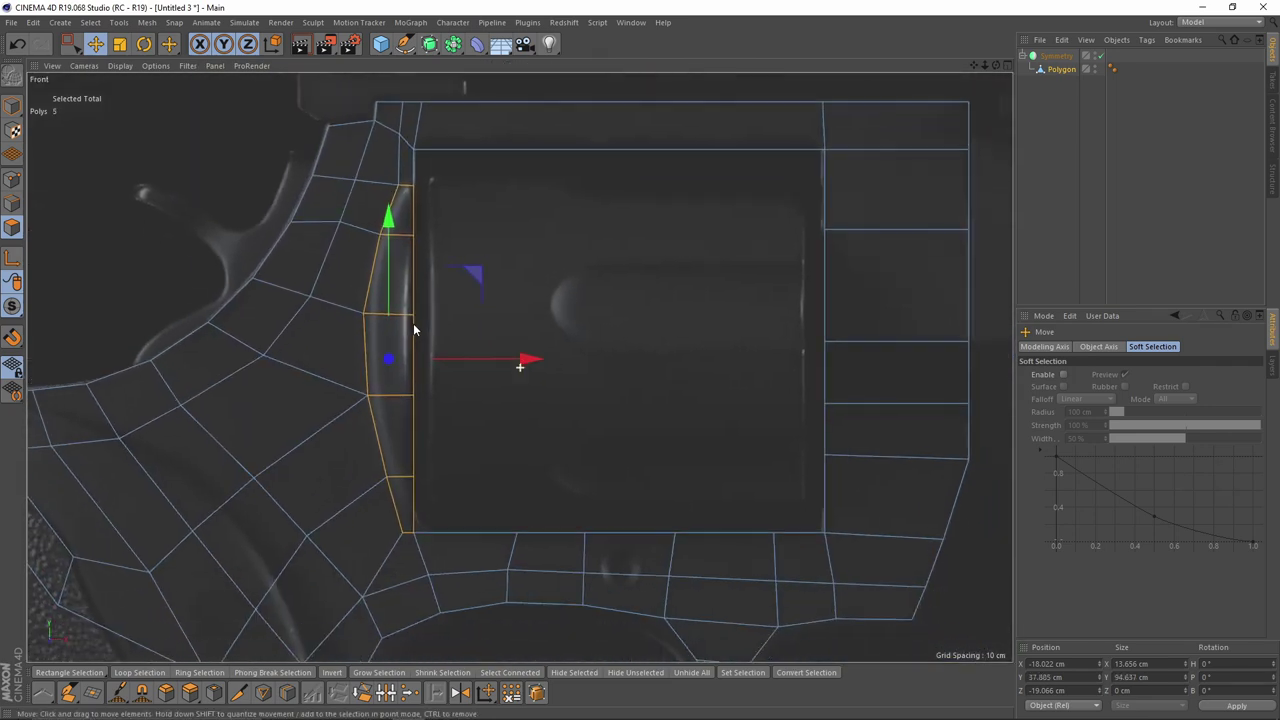
Step: Add the five adjoining inner-wall polygons of the cylinder window to the strip selection
{"action": "middle_click", "coordinate": [414, 329]}
{"action": "middle_click", "coordinate": [283, 275]}
{"action": "mouse_move", "coordinate": [405, 338]}
{"action": "left_mouse_down", "text": "alt"}
{"action": "mouse_move", "coordinate": [463, 366]}
{"action": "mouse_move", "coordinate": [423, 346]}
{"action": "left_mouse_up", "text": "alt"}
{"action": "scroll", "coordinate": [417, 290], "scroll_direction": "up", "scroll_amount": 1}
{"action": "middle_click_drag", "start_coordinate": [421, 304], "coordinate": [410, 264], "text": "alt"}
{"action": "key", "text": "alt+shift"}
{"action": "mouse_move", "coordinate": [412, 208]}
{"action": "left_mouse_down", "text": "shift"}
{"action": "mouse_move", "coordinate": [420, 506]}
{"action": "mouse_move", "coordinate": [456, 424]}
{"action": "left_mouse_up", "text": "shift"}
Step: Inset the ten selected strip polygons by 1.4 cm with Extrude Inner
{"action": "middle_click_drag", "start_coordinate": [456, 424], "coordinate": [438, 472], "text": "alt"}
{"action": "mouse_move", "coordinate": [435, 474]}
{"action": "left_mouse_down", "text": "alt"}
{"action": "mouse_move", "coordinate": [402, 494]}
{"action": "mouse_move", "coordinate": [449, 453]}
{"action": "left_mouse_up", "text": "alt"}
{"action": "key", "text": "i"}
{"action": "key", "text": "ctrl+z"}
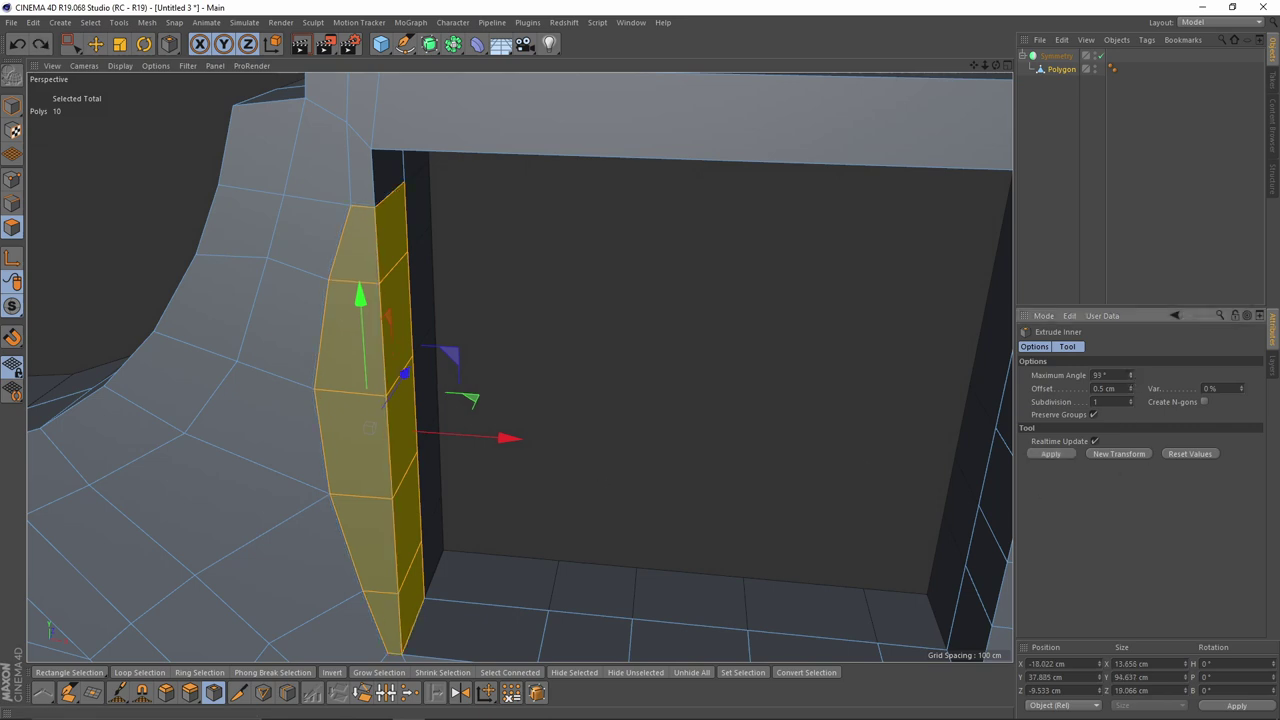
{"action": "left_click_drag", "start_coordinate": [449, 453], "coordinate": [445, 453]}
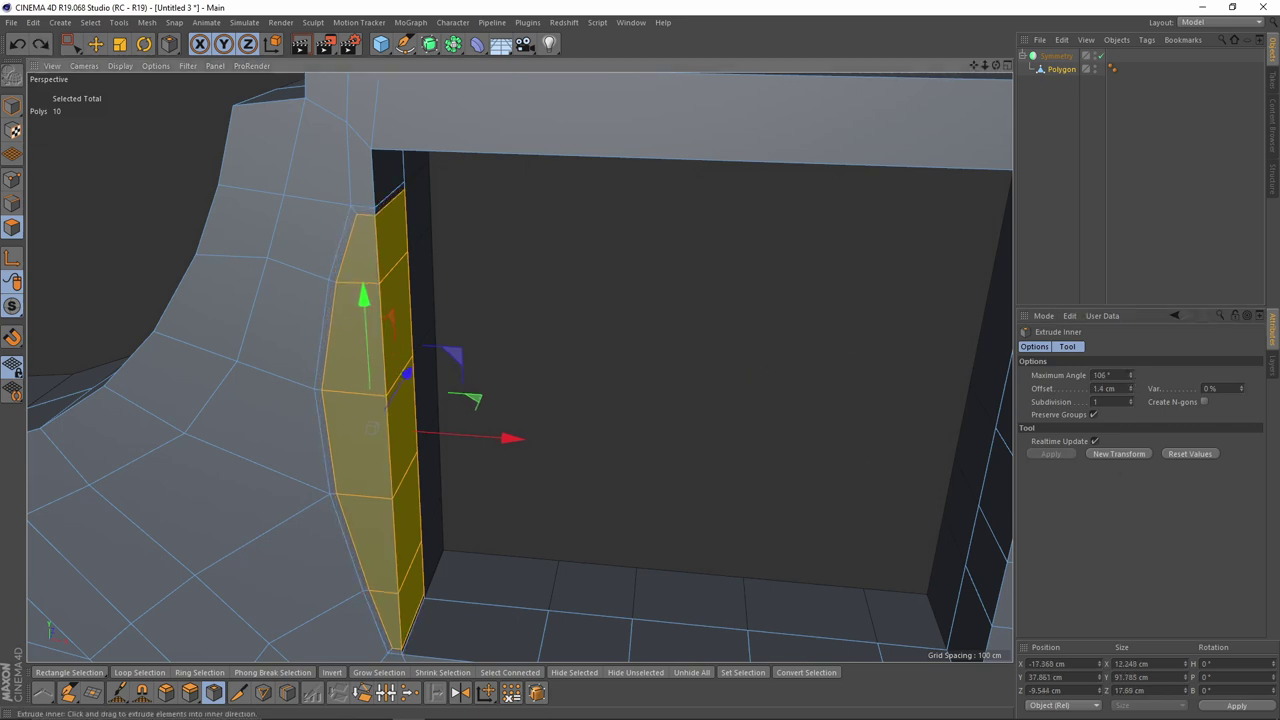
Step: Select the strip's five inset side-face polygons and pull them outward along Z to -33.427 cm
{"action": "key", "text": "e"}
{"action": "left_click", "coordinate": [358, 270]}
{"action": "left_click", "coordinate": [363, 384], "text": "shift"}
{"action": "left_click", "coordinate": [364, 460], "text": "shift"}
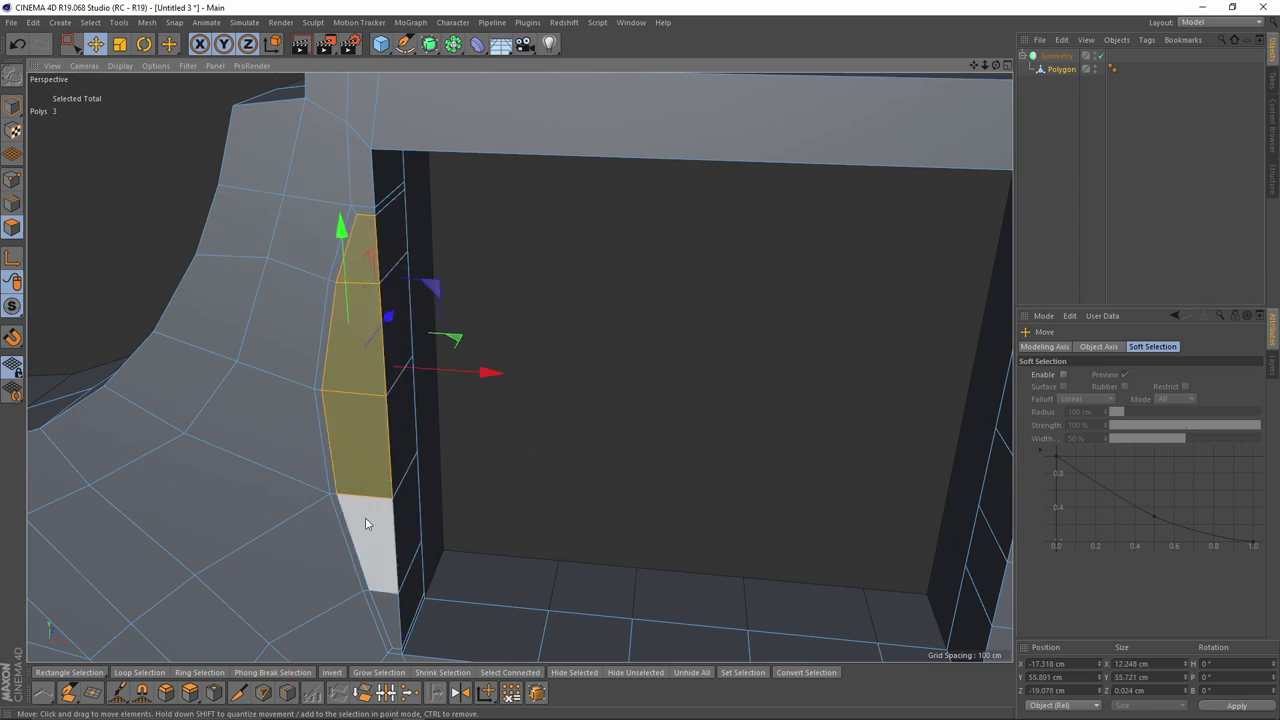
{"action": "left_click", "coordinate": [380, 616], "text": "shift"}
{"action": "left_click_drag", "start_coordinate": [414, 527], "coordinate": [460, 541], "text": "alt"}
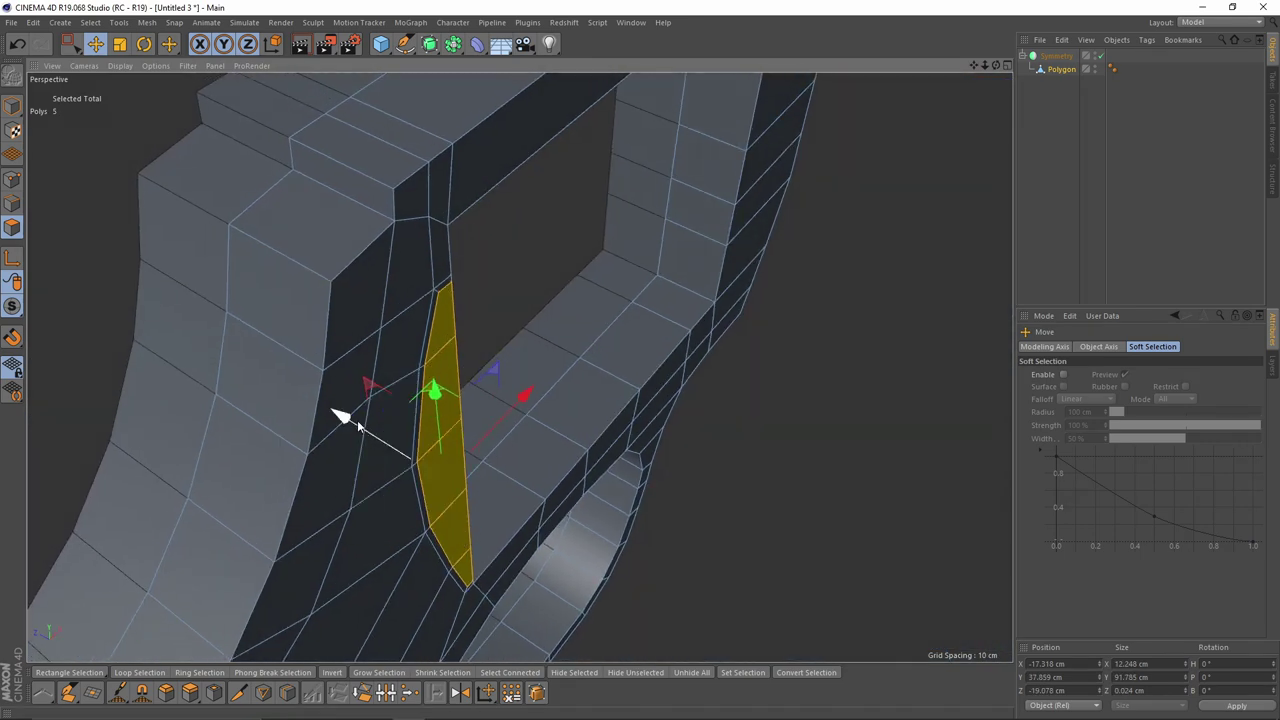
{"action": "left_click_drag", "start_coordinate": [343, 414], "coordinate": [472, 326]}
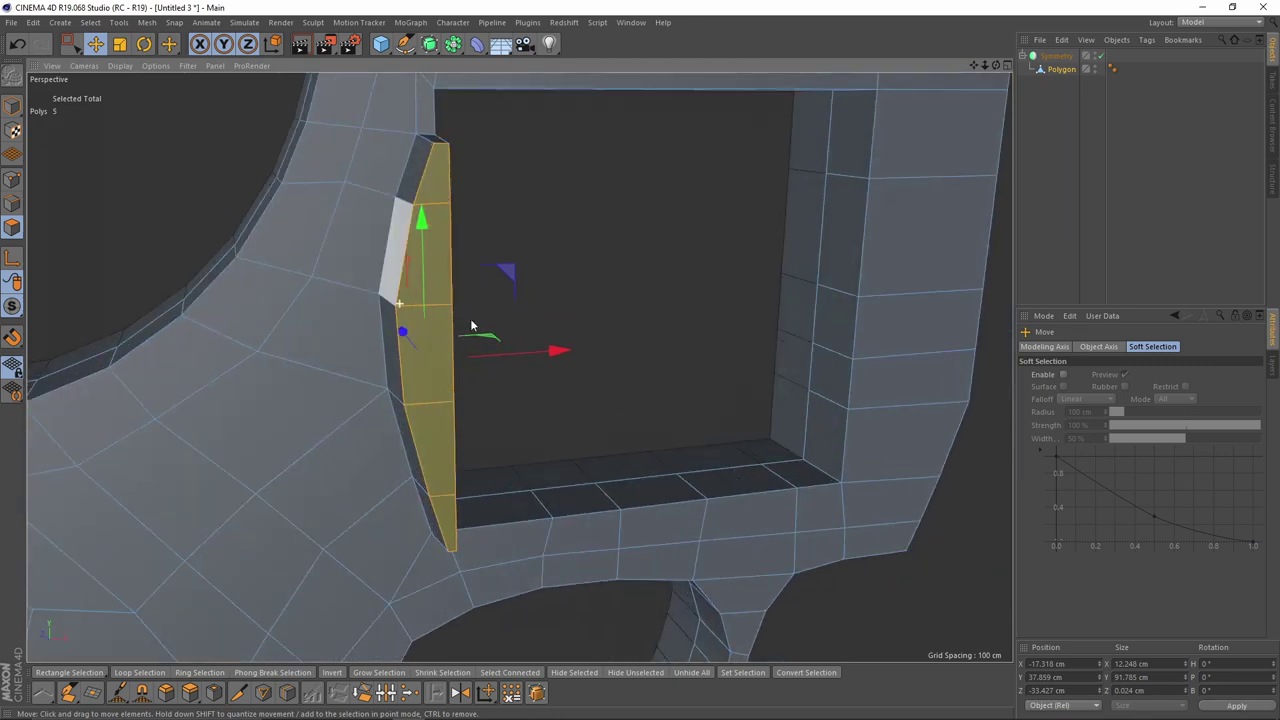
Step: Shift the modeling axis of the selected polygons to 100% in X, onto the cylinder window's edge
{"action": "left_click", "coordinate": [1026, 347]}
{"action": "left_click_drag", "start_coordinate": [831, 374], "coordinate": [754, 357], "text": "alt"}
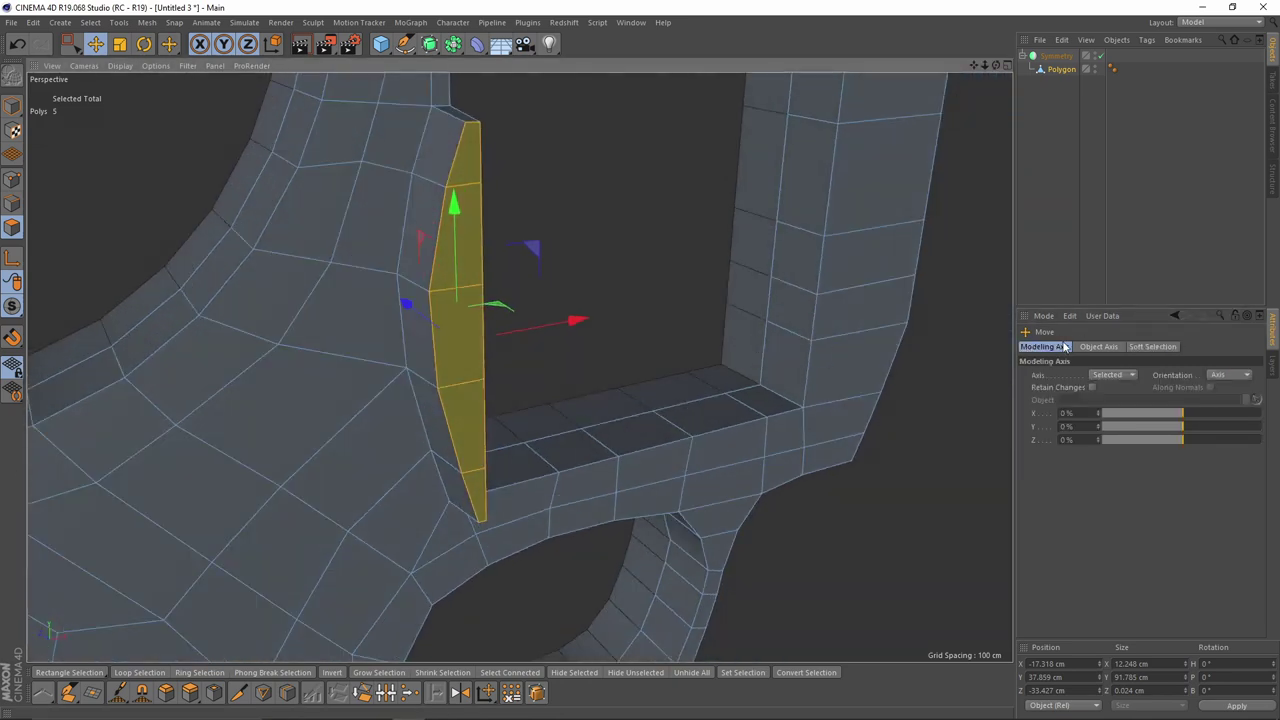
{"action": "mouse_move", "coordinate": [648, 328]}
{"action": "left_mouse_down", "text": "alt"}
{"action": "mouse_move", "coordinate": [613, 314]}
{"action": "mouse_move", "coordinate": [634, 324]}
{"action": "left_mouse_up", "text": "alt"}
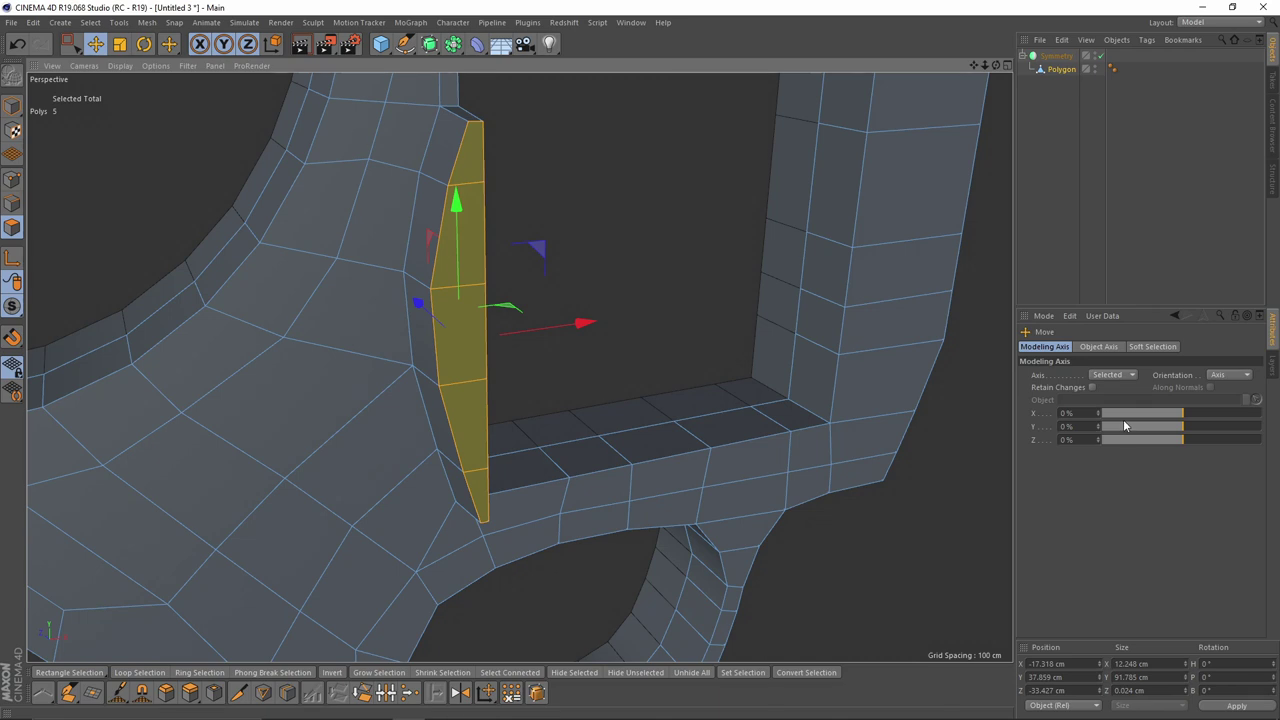
{"action": "left_click_drag", "start_coordinate": [1176, 415], "coordinate": [1131, 422]}
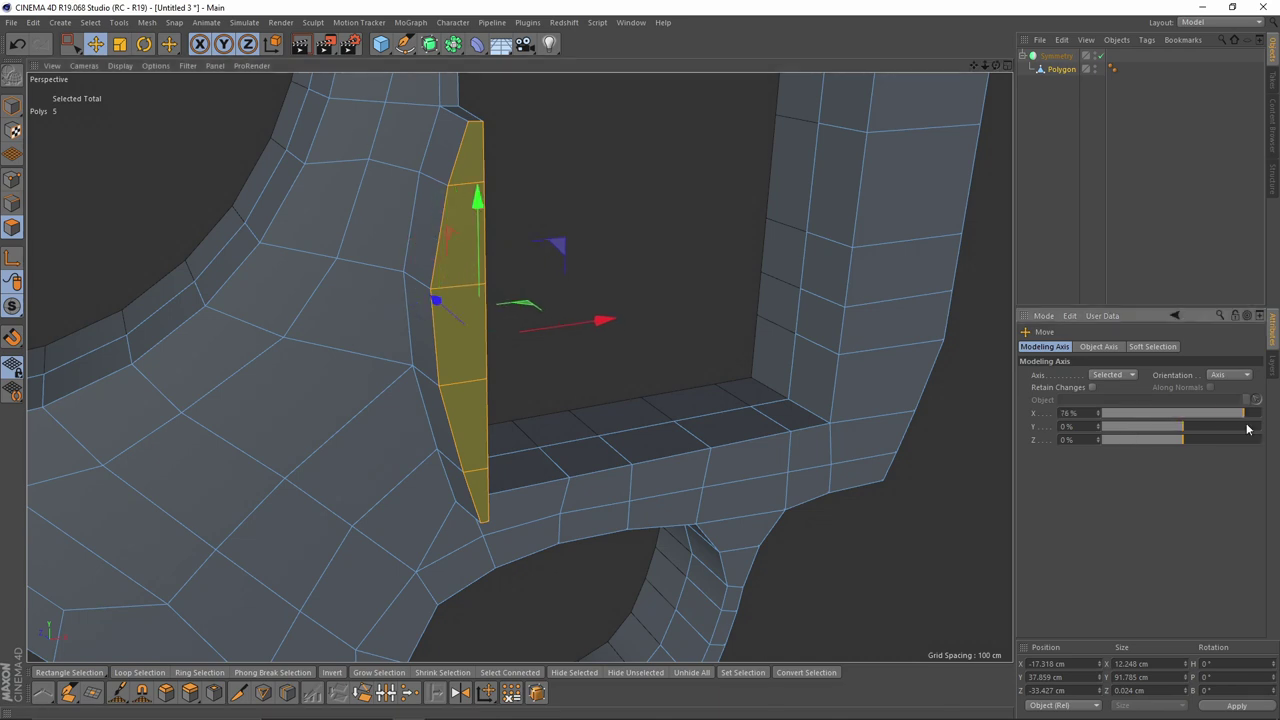
Step: Scale the five raised polygons along X to a width of 4.612 cm, narrowing them towards the window edge
{"action": "left_click_drag", "start_coordinate": [905, 366], "coordinate": [606, 364], "text": "alt"}
{"action": "scroll", "coordinate": [539, 414], "scroll_direction": "up", "scroll_amount": 2}
{"action": "middle_click", "coordinate": [618, 373]}
{"action": "middle_click", "coordinate": [545, 381]}
{"action": "scroll", "coordinate": [515, 364], "scroll_direction": "up", "scroll_amount": 2}
{"action": "middle_click", "coordinate": [484, 337]}
{"action": "middle_click", "coordinate": [481, 328]}
{"action": "mouse_move", "coordinate": [444, 257]}
{"action": "left_mouse_down", "text": "alt"}
{"action": "mouse_move", "coordinate": [368, 272]}
{"action": "mouse_move", "coordinate": [482, 259]}
{"action": "mouse_move", "coordinate": [424, 207]}
{"action": "left_mouse_up", "text": "alt"}
{"action": "scroll", "coordinate": [514, 312], "scroll_direction": "down", "scroll_amount": 3}
{"action": "mouse_move", "coordinate": [514, 314]}
{"action": "left_mouse_down", "text": "alt"}
{"action": "mouse_move", "coordinate": [507, 180]}
{"action": "mouse_move", "coordinate": [619, 280]}
{"action": "mouse_move", "coordinate": [590, 270]}
{"action": "mouse_move", "coordinate": [526, 203]}
{"action": "left_mouse_up", "text": "alt"}
{"action": "left_click_drag", "start_coordinate": [535, 360], "coordinate": [628, 486], "text": "alt"}
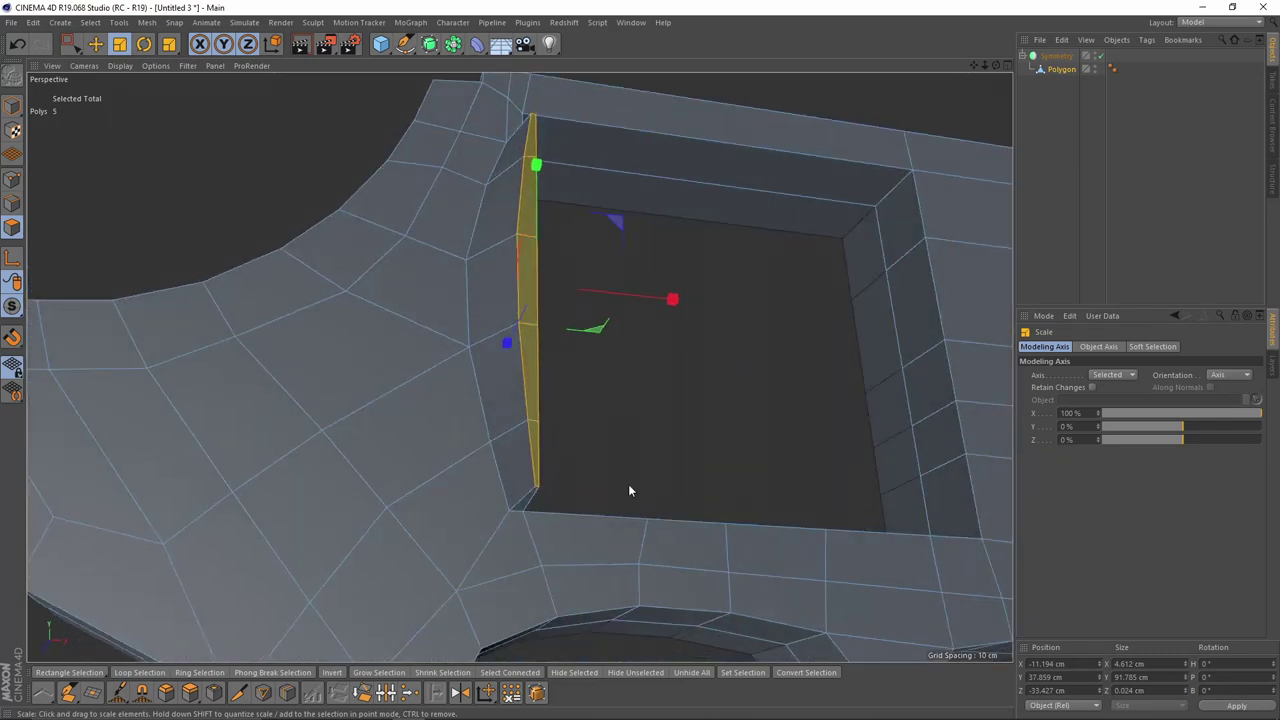
Step: Scale the five raised polygons along Y to a height of 71.363 cm to taper the bulge
{"action": "middle_click", "coordinate": [624, 483]}
{"action": "middle_click", "coordinate": [598, 465]}
{"action": "middle_click_drag", "start_coordinate": [459, 354], "coordinate": [497, 377], "text": "alt"}
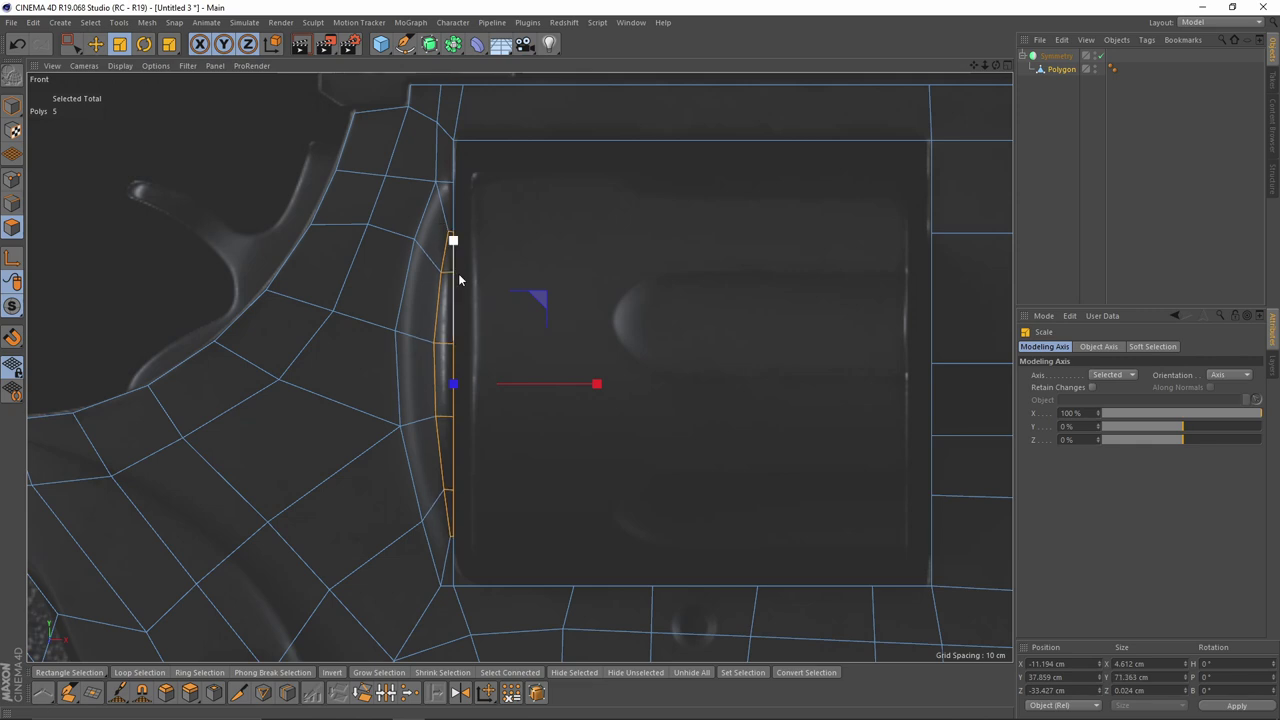
{"action": "middle_click", "coordinate": [457, 275]}
{"action": "middle_click", "coordinate": [341, 253]}
{"action": "left_click_drag", "start_coordinate": [503, 309], "coordinate": [536, 328], "text": "alt"}
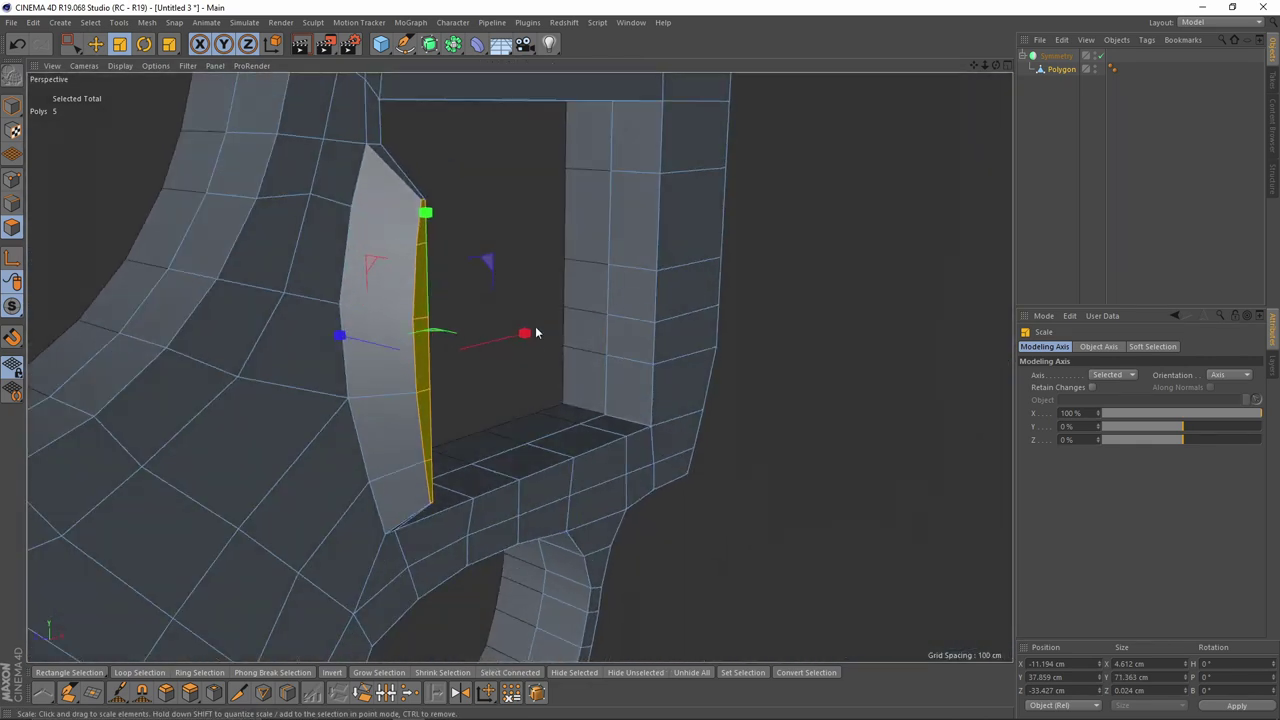
Step: Select the two neighbouring points at the upper end of the raised strip's window-side edge
{"action": "middle_click_drag", "start_coordinate": [460, 269], "coordinate": [552, 279], "text": "alt"}
{"action": "right_click_drag", "start_coordinate": [552, 279], "coordinate": [549, 232], "text": "alt"}
{"action": "left_click", "coordinate": [523, 210]}
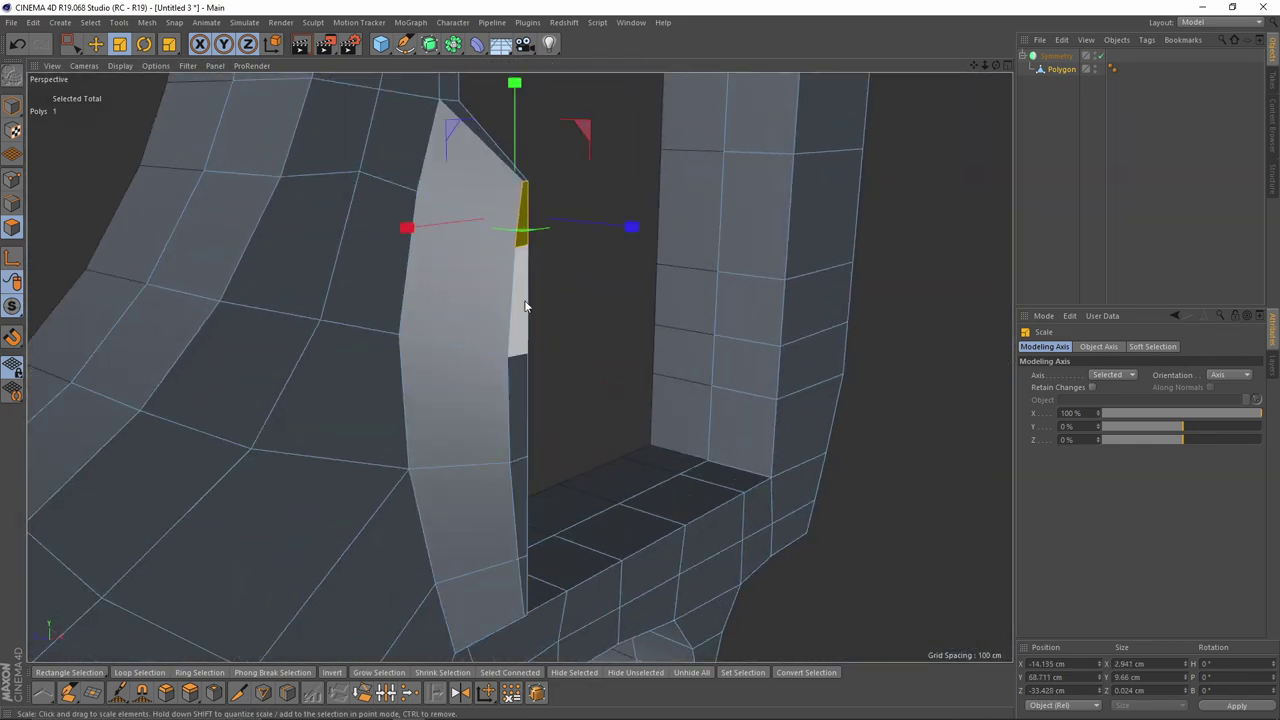
{"action": "left_click", "coordinate": [14, 178]}
{"action": "key", "text": "space"}
{"action": "left_click_drag", "start_coordinate": [500, 154], "coordinate": [541, 196]}
{"action": "middle_click_drag", "start_coordinate": [531, 284], "coordinate": [531, 184], "text": "alt"}
{"action": "left_click_drag", "start_coordinate": [531, 184], "coordinate": [552, 415], "text": "alt"}
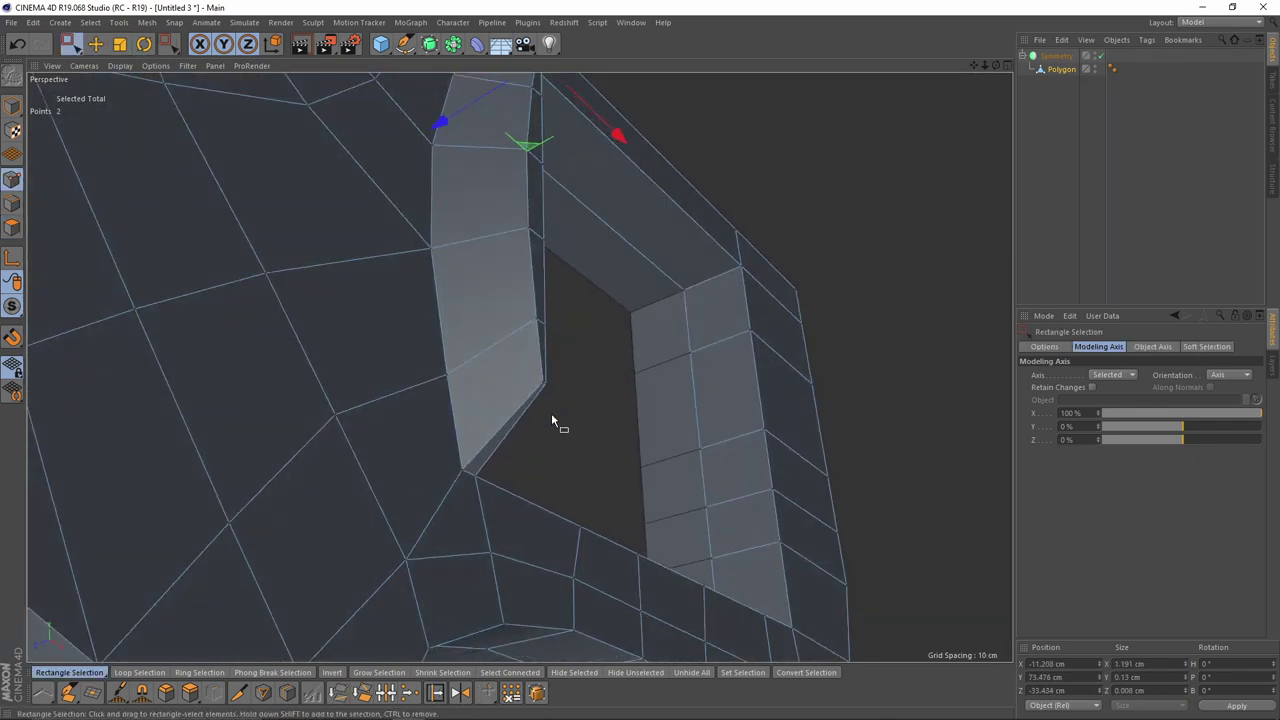
Step: Adjust the point pairs along the raised strip from end to end to round the recoil shield's profile
{"action": "left_click_drag", "start_coordinate": [563, 347], "coordinate": [573, 364], "text": "alt"}
{"action": "left_click_drag", "start_coordinate": [443, 243], "coordinate": [431, 244]}
{"action": "left_click_drag", "start_coordinate": [467, 277], "coordinate": [463, 316], "text": "alt"}
{"action": "left_click_drag", "start_coordinate": [363, 309], "coordinate": [375, 311]}
{"action": "left_click_drag", "start_coordinate": [412, 226], "coordinate": [416, 227], "text": "alt"}
{"action": "left_click_drag", "start_coordinate": [506, 392], "coordinate": [508, 393], "text": "shift"}
{"action": "left_click_drag", "start_coordinate": [508, 393], "coordinate": [469, 350], "text": "alt"}
{"action": "left_click_drag", "start_coordinate": [349, 297], "coordinate": [392, 338]}
{"action": "left_click_drag", "start_coordinate": [392, 338], "coordinate": [420, 258], "text": "alt"}
{"action": "left_click_drag", "start_coordinate": [437, 206], "coordinate": [486, 236]}
{"action": "left_click_drag", "start_coordinate": [484, 260], "coordinate": [493, 413], "text": "alt"}
{"action": "left_click_drag", "start_coordinate": [493, 413], "coordinate": [445, 279], "text": "alt"}
{"action": "left_click_drag", "start_coordinate": [368, 262], "coordinate": [384, 265]}
{"action": "left_click_drag", "start_coordinate": [390, 264], "coordinate": [500, 211], "text": "alt"}
{"action": "left_click_drag", "start_coordinate": [438, 154], "coordinate": [341, 247], "text": "alt"}
{"action": "scroll", "coordinate": [450, 240], "scroll_direction": "up", "scroll_amount": 2}
Step: Move the raised edge's two end points to Z -28.183 cm and shift its two middle points to X -15.928 cm
{"action": "key", "text": "e"}
{"action": "left_click", "coordinate": [474, 238]}
{"action": "left_click_drag", "start_coordinate": [475, 275], "coordinate": [504, 402], "text": "alt"}
{"action": "scroll", "coordinate": [497, 455], "scroll_direction": "up", "scroll_amount": 2}
{"action": "left_click", "coordinate": [513, 525], "text": "shift"}
{"action": "middle_click", "coordinate": [575, 430]}
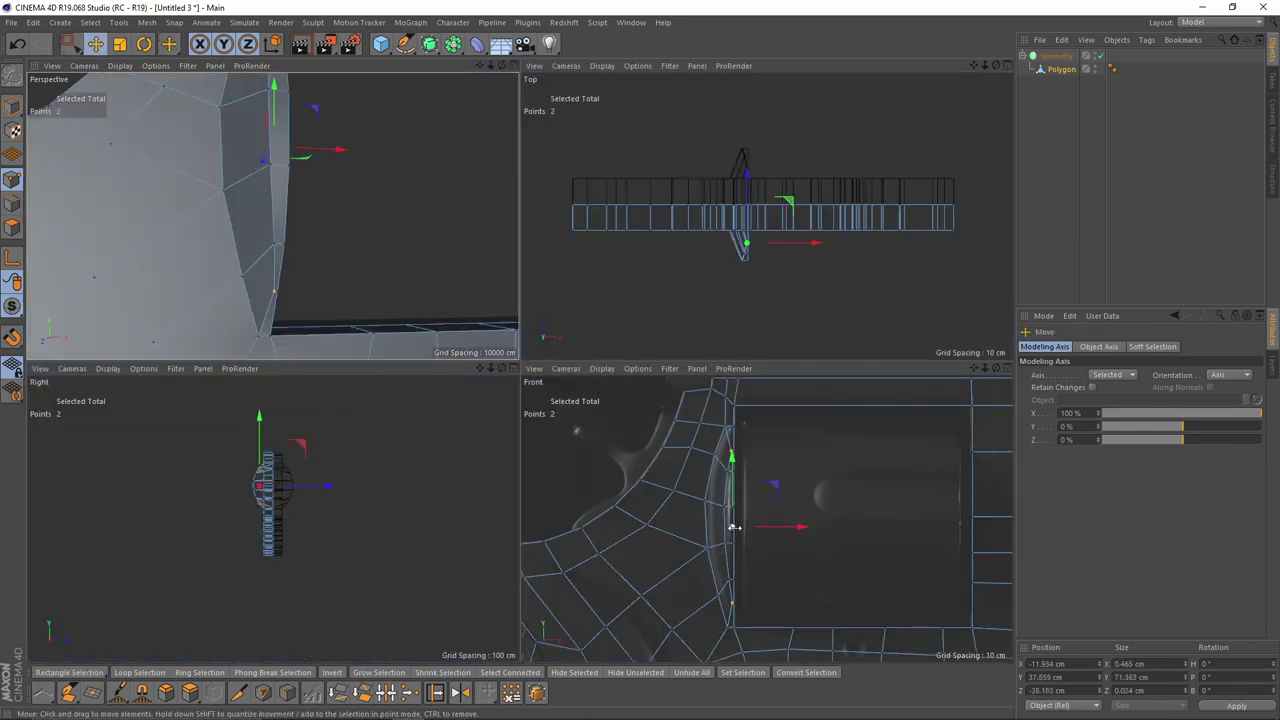
{"action": "middle_click", "coordinate": [575, 428]}
{"action": "scroll", "coordinate": [540, 417], "scroll_direction": "up", "scroll_amount": 4}
{"action": "middle_click_drag", "start_coordinate": [427, 311], "coordinate": [520, 366], "text": "alt"}
{"action": "scroll", "coordinate": [504, 409], "scroll_direction": "down", "scroll_amount": 2}
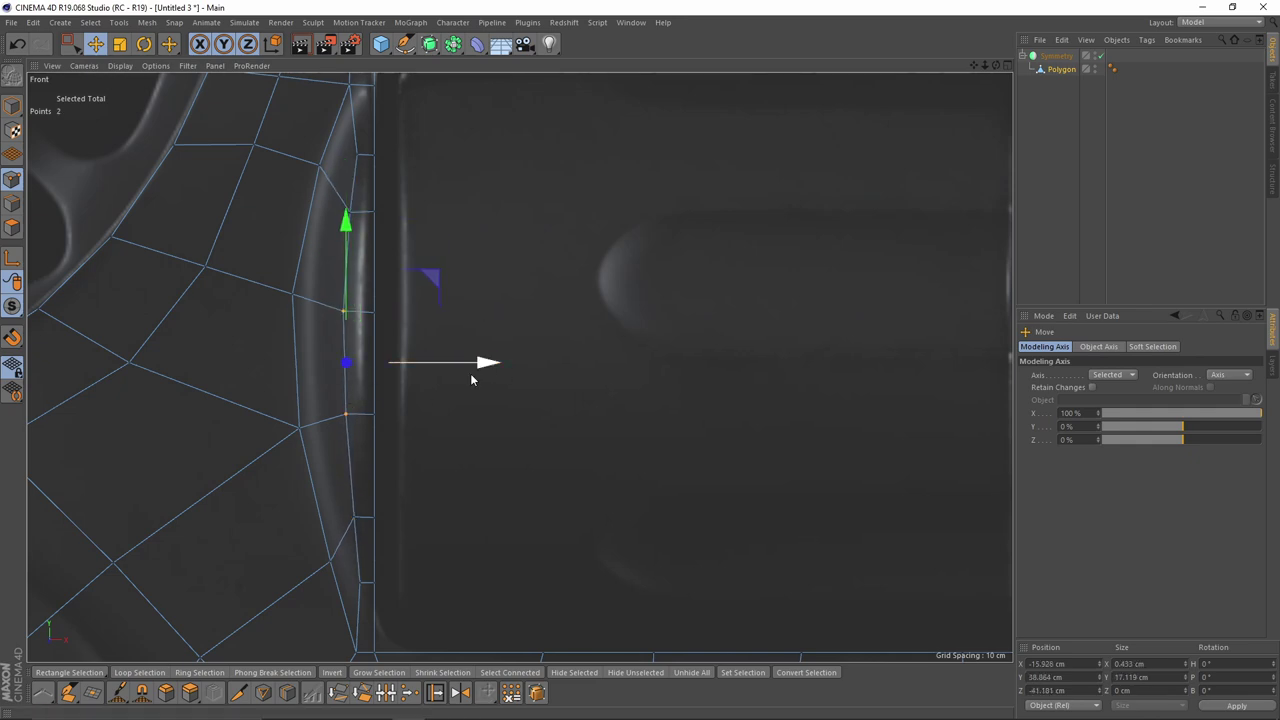
Step: Move the points on the center line of the shield's window-side face vertically to space its cross edges more evenly
{"action": "middle_click", "coordinate": [366, 173]}
{"action": "middle_click", "coordinate": [238, 258]}
{"action": "scroll", "coordinate": [483, 338], "scroll_direction": "down", "scroll_amount": 3}
{"action": "left_click_drag", "start_coordinate": [483, 338], "coordinate": [373, 368], "text": "alt"}
{"action": "scroll", "coordinate": [373, 368], "scroll_direction": "up", "scroll_amount": 2}
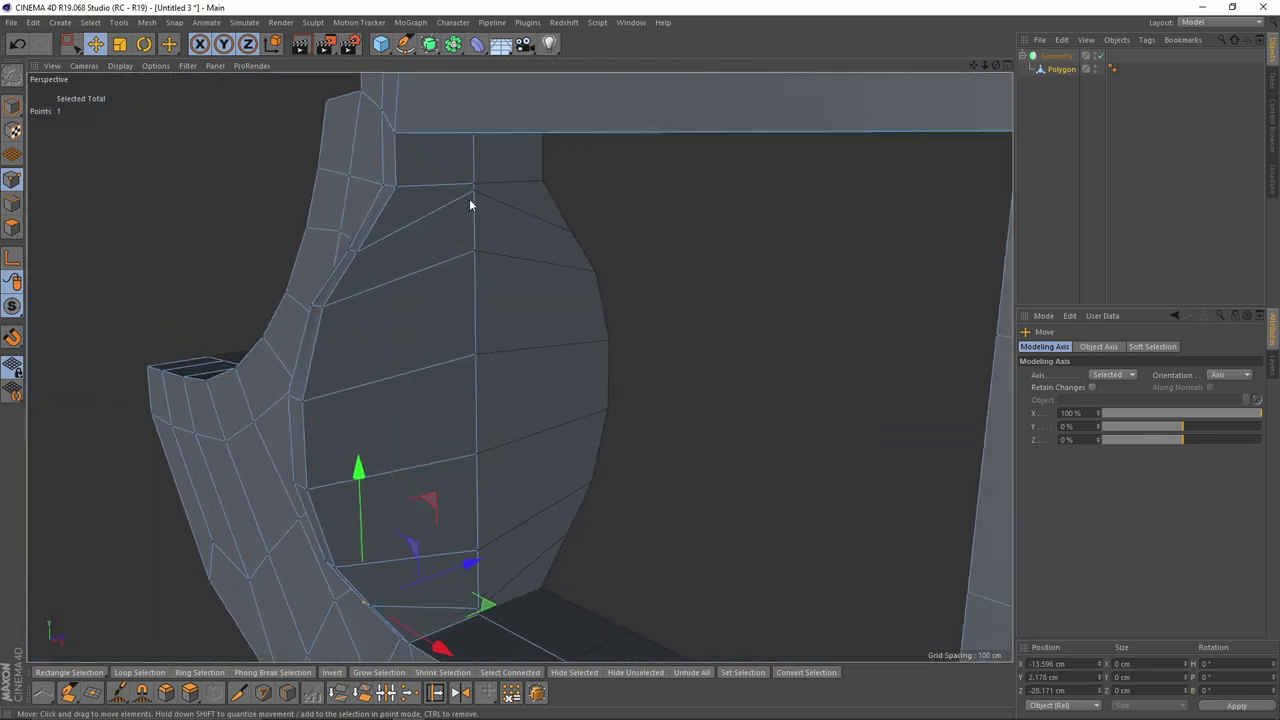
{"action": "left_click", "coordinate": [471, 194]}
{"action": "left_click_drag", "start_coordinate": [471, 194], "coordinate": [514, 234], "text": "alt"}
{"action": "left_click_drag", "start_coordinate": [473, 133], "coordinate": [474, 148]}
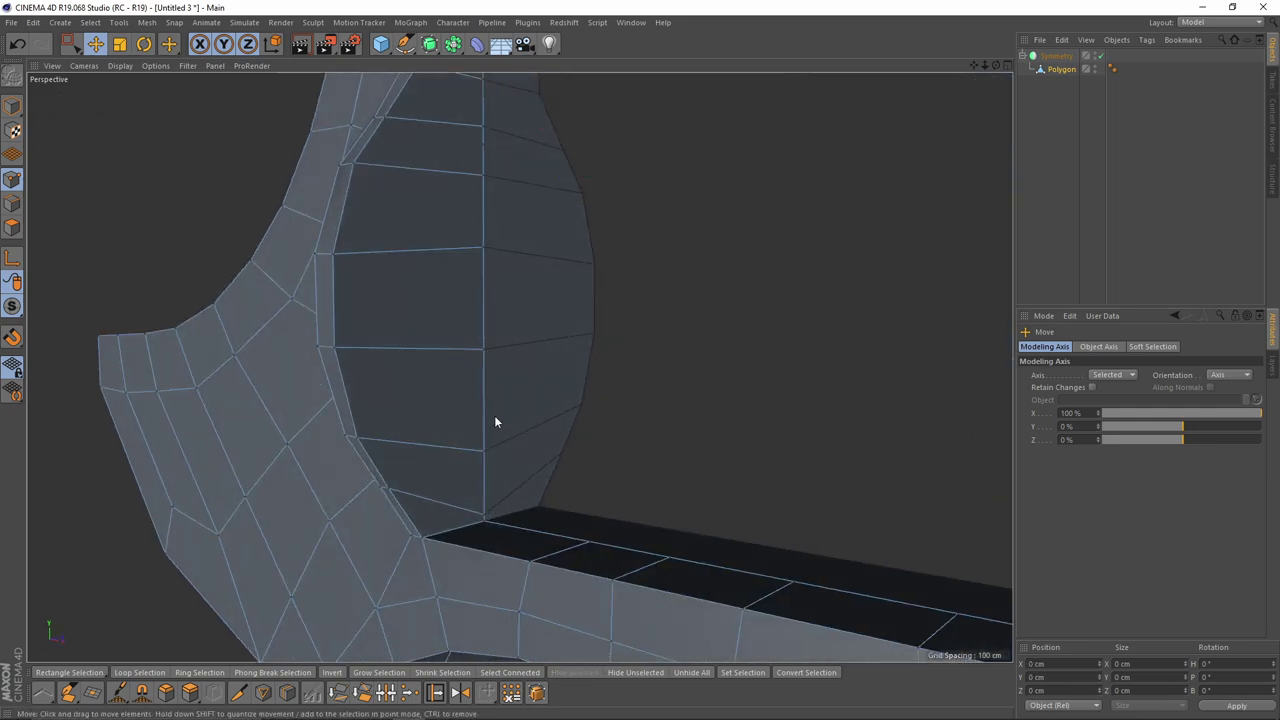
{"action": "key", "text": "ctrl+z"}
{"action": "left_click_drag", "start_coordinate": [485, 391], "coordinate": [490, 323]}
{"action": "left_click", "coordinate": [482, 448]}
Step: Compare the frame mesh with the reference around the hammer and the cylinder window
{"action": "scroll", "coordinate": [490, 323], "scroll_direction": "down", "scroll_amount": 5}
{"action": "left_click_drag", "start_coordinate": [490, 325], "coordinate": [622, 448], "text": "alt"}
{"action": "middle_click", "coordinate": [640, 446]}
{"action": "middle_click", "coordinate": [708, 441]}
{"action": "scroll", "coordinate": [600, 424], "scroll_direction": "down", "scroll_amount": 6}
{"action": "middle_click_drag", "start_coordinate": [540, 425], "coordinate": [364, 300], "text": "alt"}
{"action": "scroll", "coordinate": [484, 201], "scroll_direction": "up", "scroll_amount": 2}
{"action": "scroll", "coordinate": [445, 252], "scroll_direction": "up", "scroll_amount": 3}
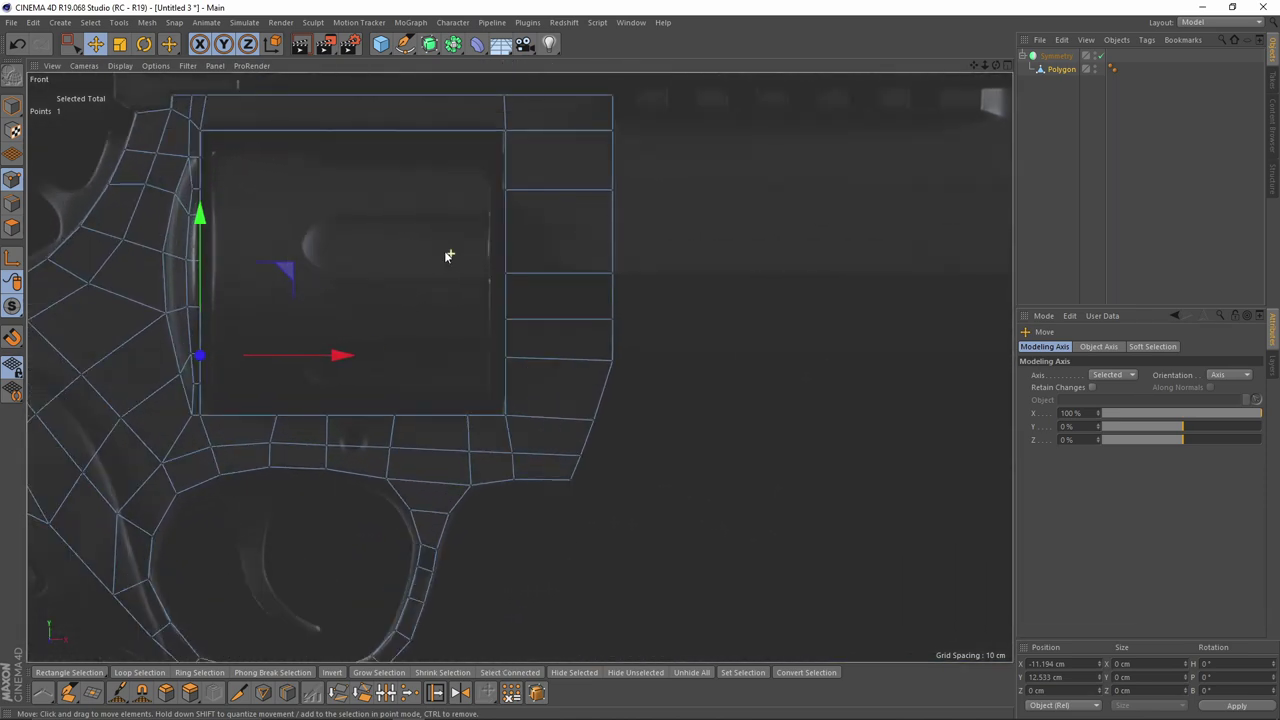
{"action": "middle_click_drag", "start_coordinate": [260, 240], "coordinate": [516, 268], "text": "alt"}
{"action": "scroll", "coordinate": [326, 209], "scroll_direction": "up", "scroll_amount": 3}
Step: Select five adjacent polygons down the frame's curved rear face, where the hammer sits
{"action": "left_click", "coordinate": [9, 229]}
{"action": "middle_click", "coordinate": [334, 280]}
{"action": "middle_click", "coordinate": [330, 261]}
{"action": "left_click_drag", "start_coordinate": [240, 191], "coordinate": [455, 215], "text": "alt"}
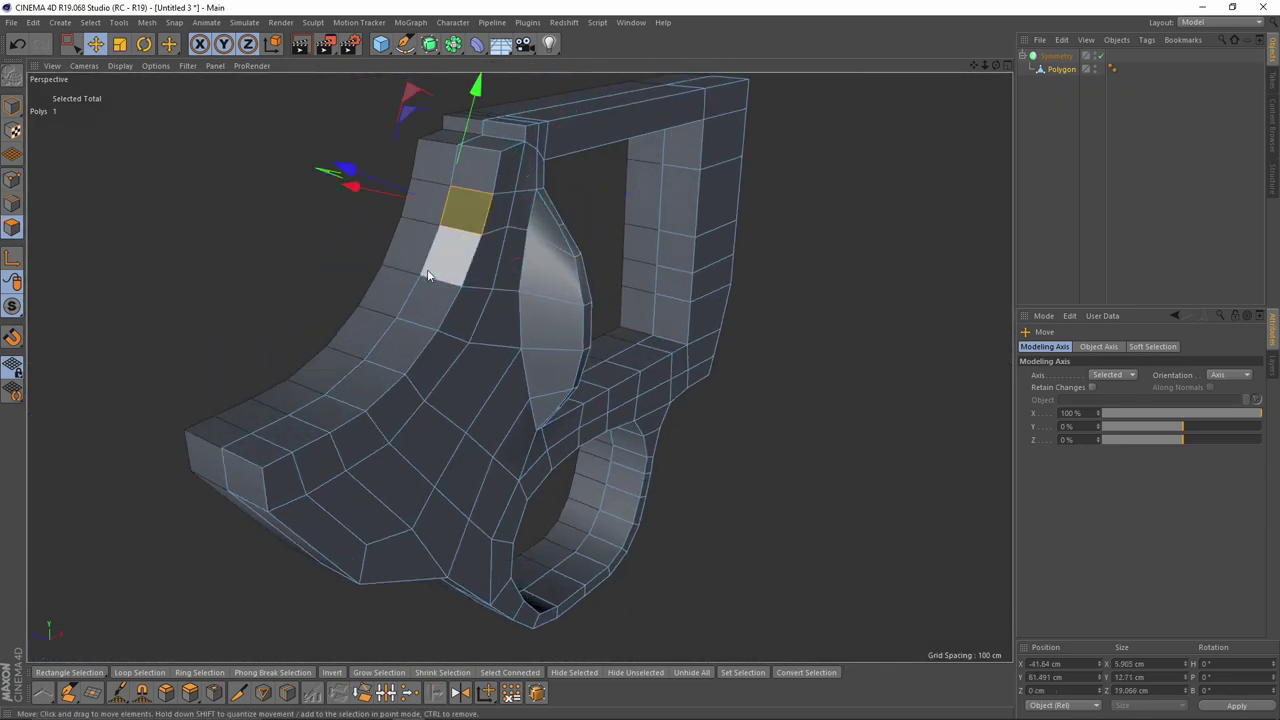
{"action": "left_click_drag", "start_coordinate": [377, 416], "coordinate": [457, 358], "text": "alt"}
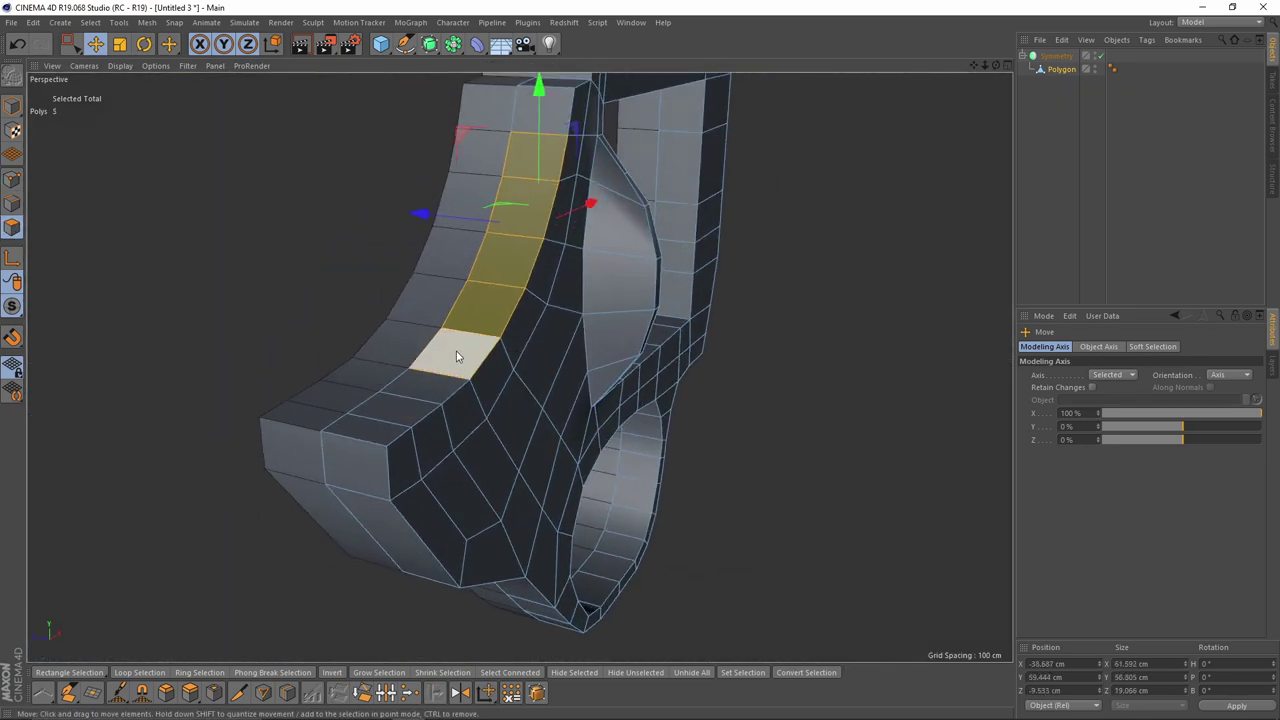
Step: Cut a lengthwise edge loop down the middle of the frame half, splitting the selected rear polygons
{"action": "key", "text": "k"}
{"action": "key", "text": "l"}
{"action": "left_click_drag", "start_coordinate": [359, 440], "coordinate": [379, 442], "text": "alt"}
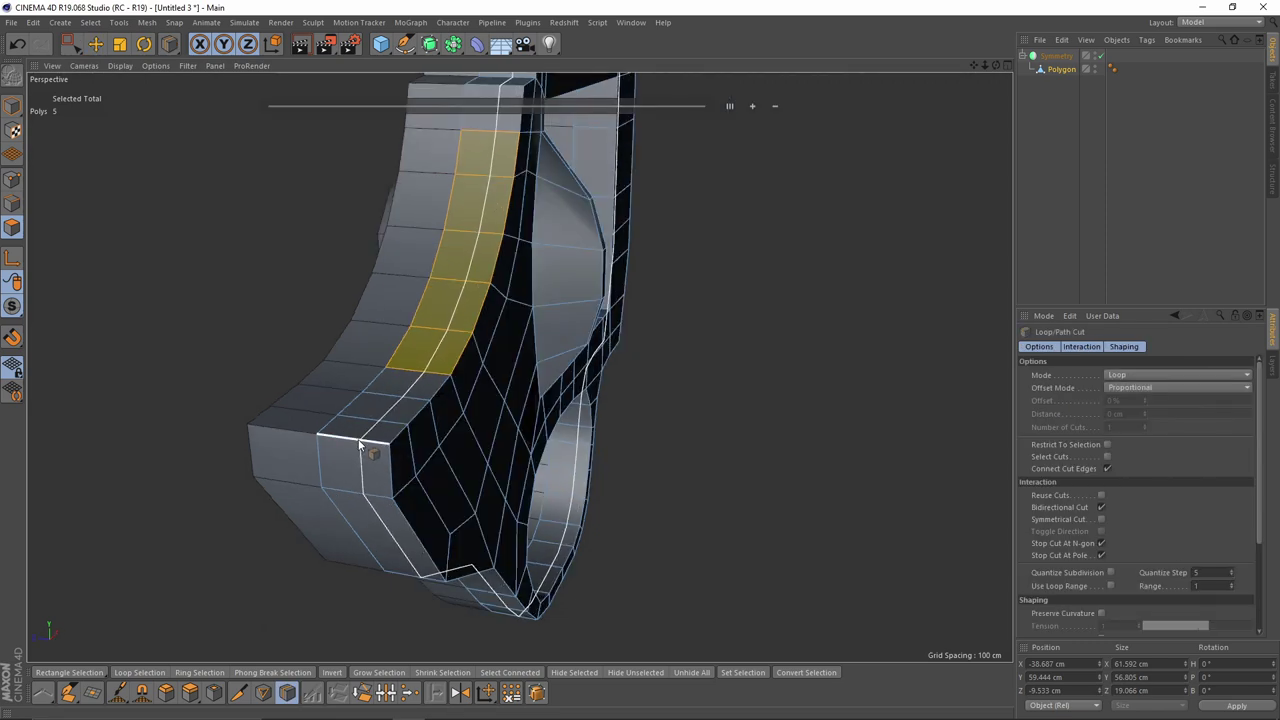
{"action": "left_click", "coordinate": [355, 440]}
{"action": "left_click_drag", "start_coordinate": [428, 362], "coordinate": [482, 386], "text": "alt"}
{"action": "key", "text": "e"}
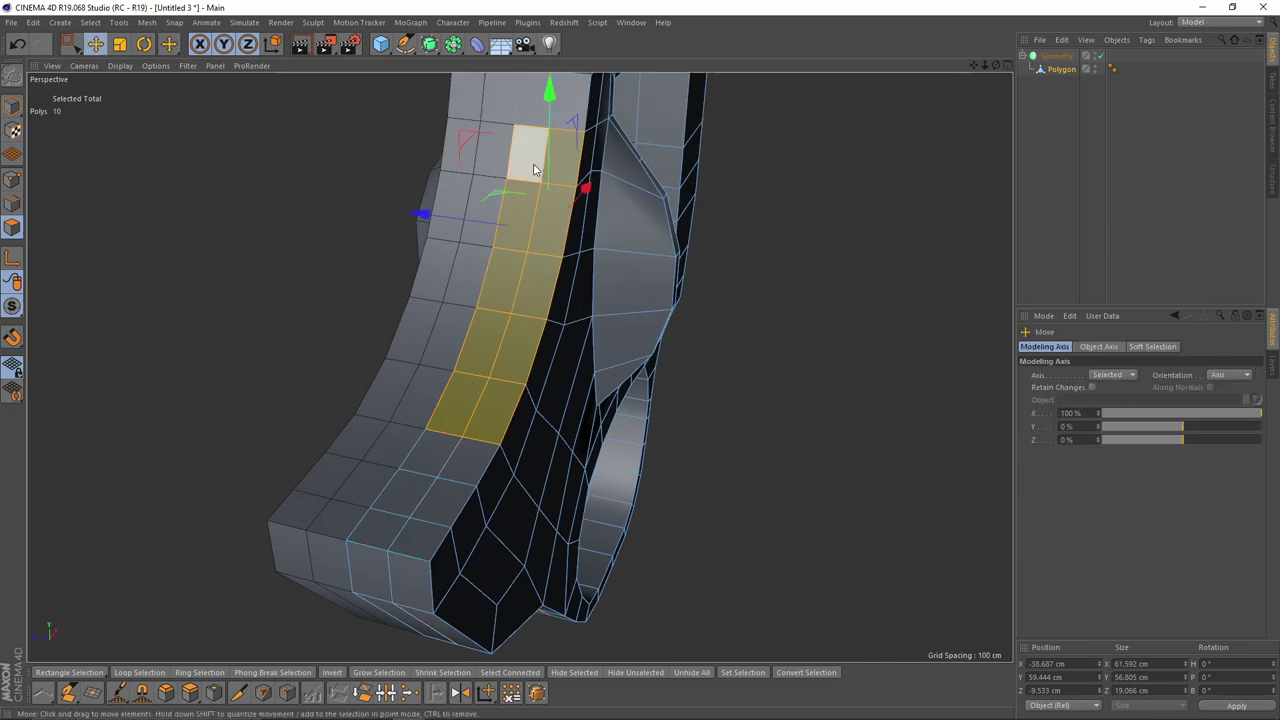
Step: Select only the rear polygons beside the symmetry plane, add one more at the lower end, and check them against the reference hammer
{"action": "left_click", "coordinate": [531, 161]}
{"action": "left_click", "coordinate": [517, 218], "text": "shift"}
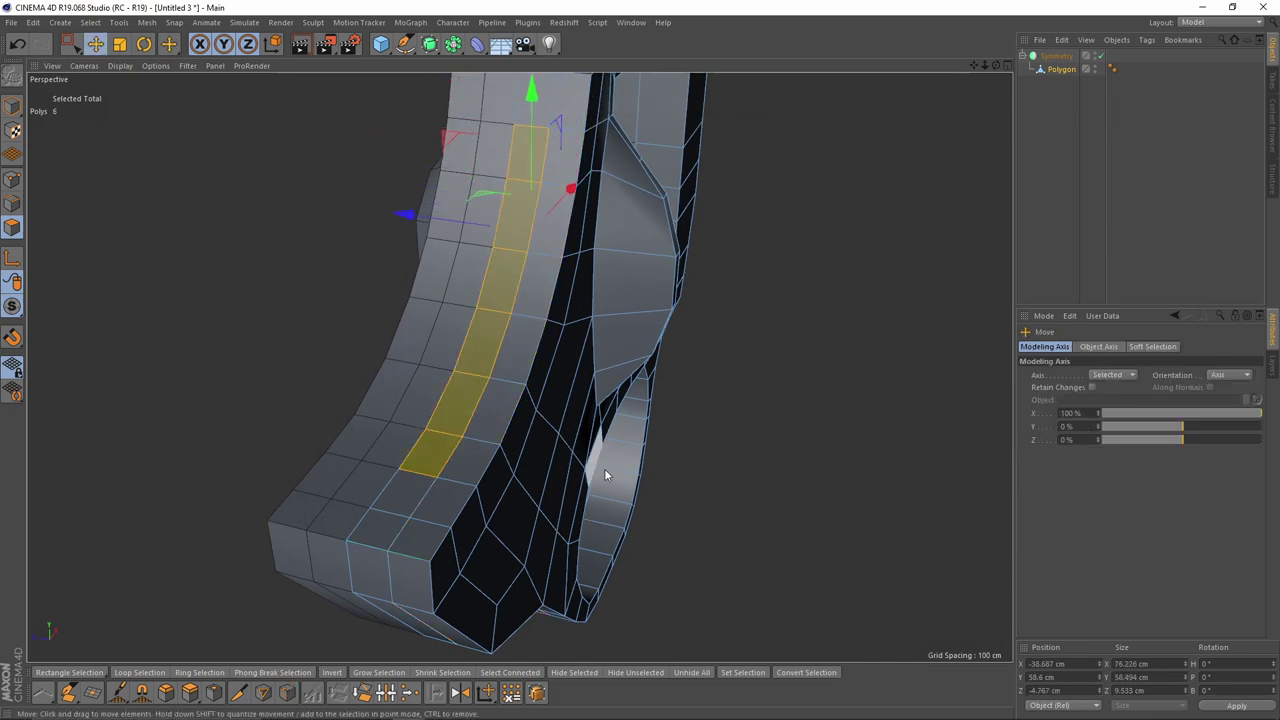
{"action": "middle_click", "coordinate": [604, 469]}
{"action": "middle_click", "coordinate": [604, 469]}
{"action": "middle_click_drag", "start_coordinate": [532, 378], "coordinate": [674, 380], "text": "alt"}
{"action": "left_click_drag", "start_coordinate": [674, 380], "coordinate": [658, 377]}
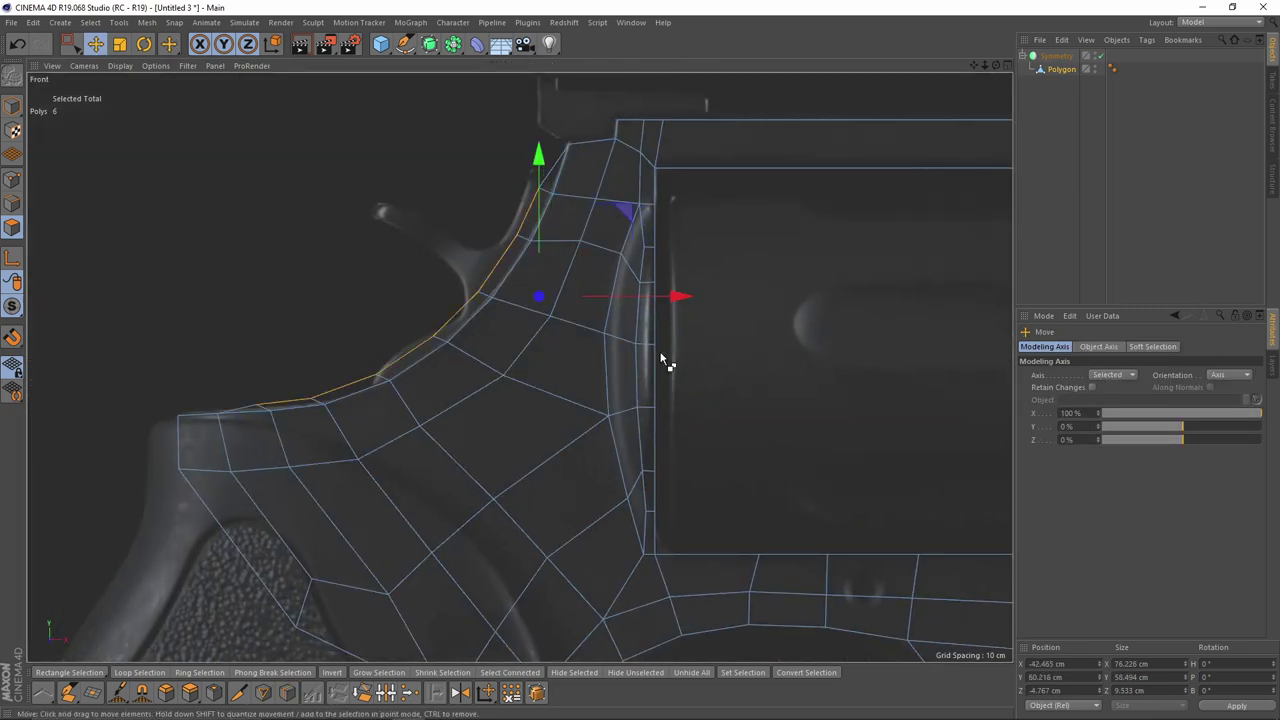
{"action": "key", "text": "ctrl+z"}
{"action": "scroll", "coordinate": [562, 185], "scroll_direction": "up", "scroll_amount": 5}
{"action": "left_click_drag", "start_coordinate": [329, 437], "coordinate": [396, 393], "text": "alt"}
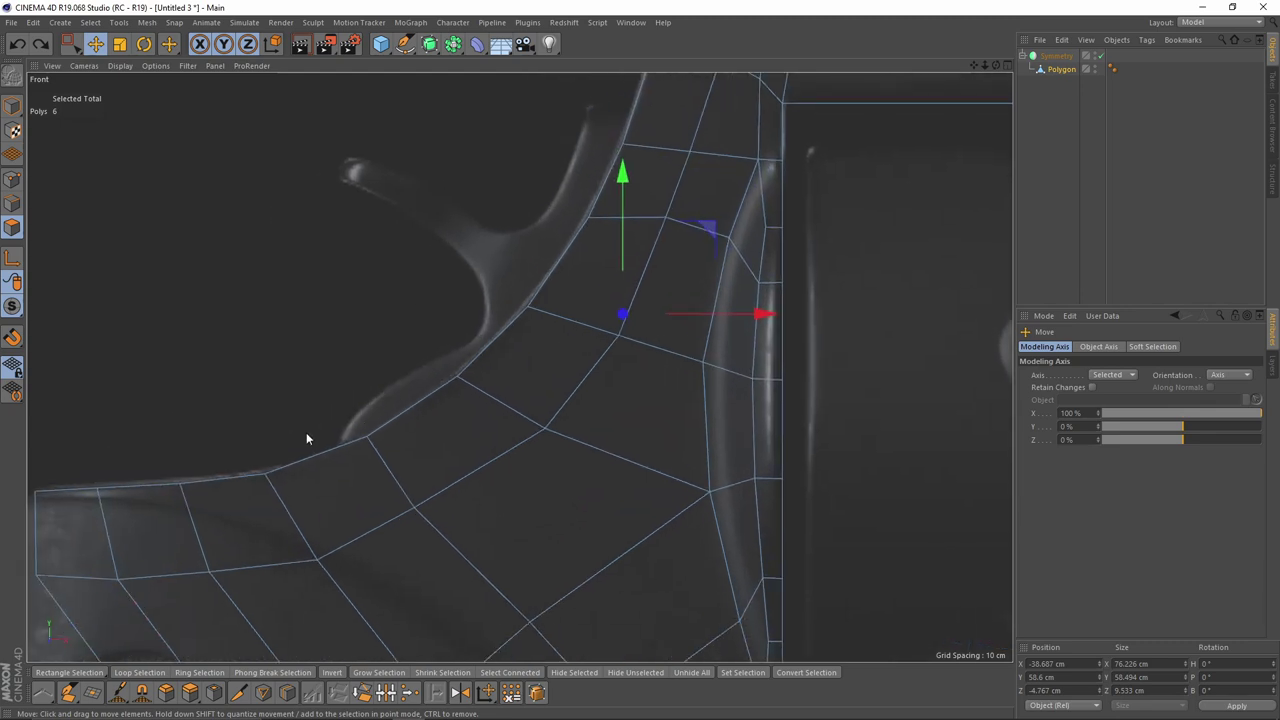
Step: Deselect the lowest polygon, extrude the remaining five with a -12.3 cm offset, and delete them to open the hammer slot
{"action": "key", "text": "F1"}
{"action": "left_click", "coordinate": [435, 466], "text": "ctrl"}
{"action": "left_click_drag", "start_coordinate": [533, 398], "coordinate": [777, 400], "text": "alt"}
{"action": "key", "text": "d"}
{"action": "left_click_drag", "start_coordinate": [700, 395], "coordinate": [632, 398]}
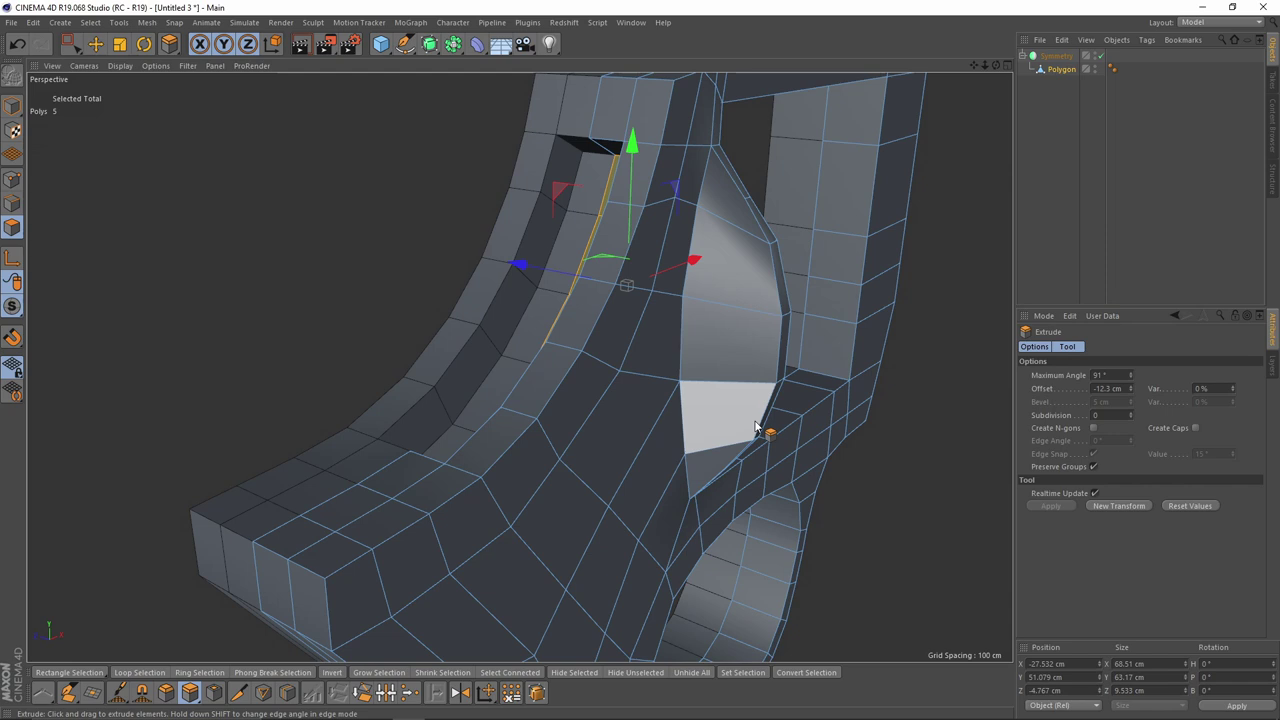
{"action": "key", "text": "Delete"}
Step: Select the polygons on the upper inside face of the trigger guard opening, above the reference trigger
{"action": "left_click_drag", "start_coordinate": [666, 353], "coordinate": [426, 277], "text": "alt"}
{"action": "scroll", "coordinate": [426, 277], "scroll_direction": "up", "scroll_amount": 3}
{"action": "key", "text": "e"}
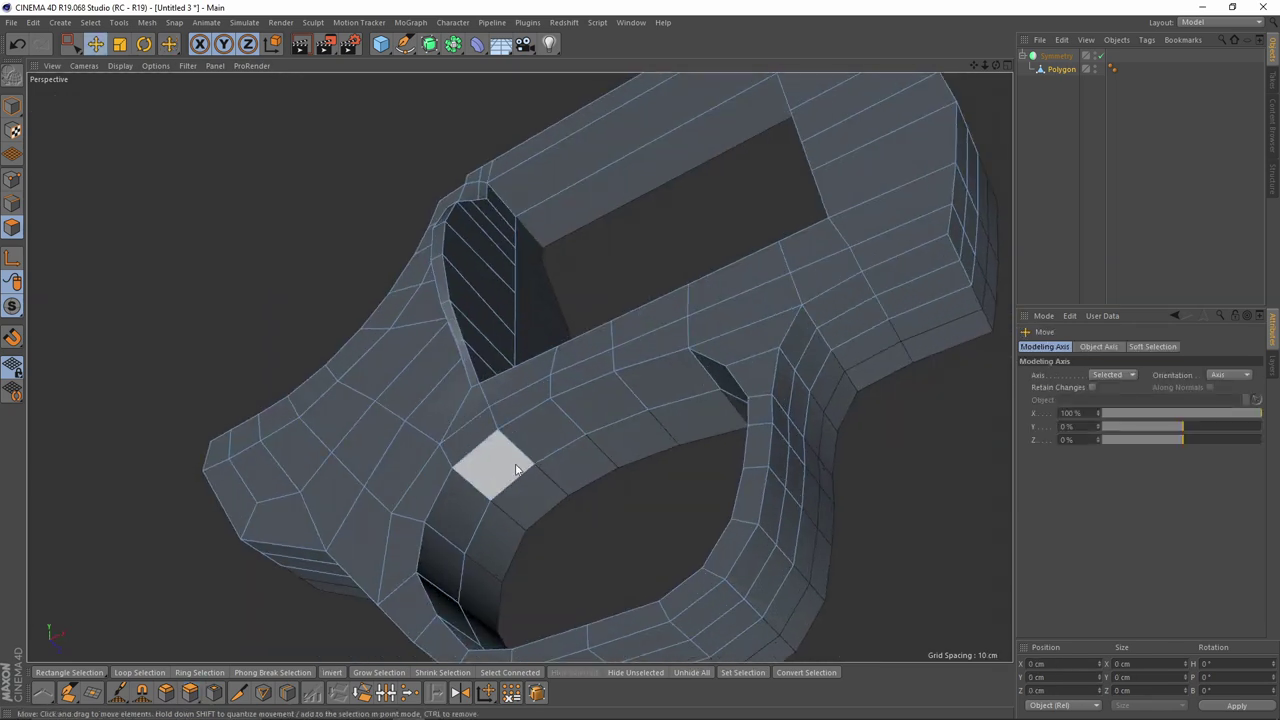
{"action": "middle_click", "coordinate": [516, 469]}
{"action": "middle_click", "coordinate": [737, 531]}
{"action": "middle_click_drag", "start_coordinate": [737, 531], "coordinate": [549, 320], "text": "alt"}
{"action": "scroll", "coordinate": [555, 345], "scroll_direction": "down", "scroll_amount": 3}
{"action": "scroll", "coordinate": [560, 356], "scroll_direction": "up", "scroll_amount": 3}
{"action": "key", "text": "space"}
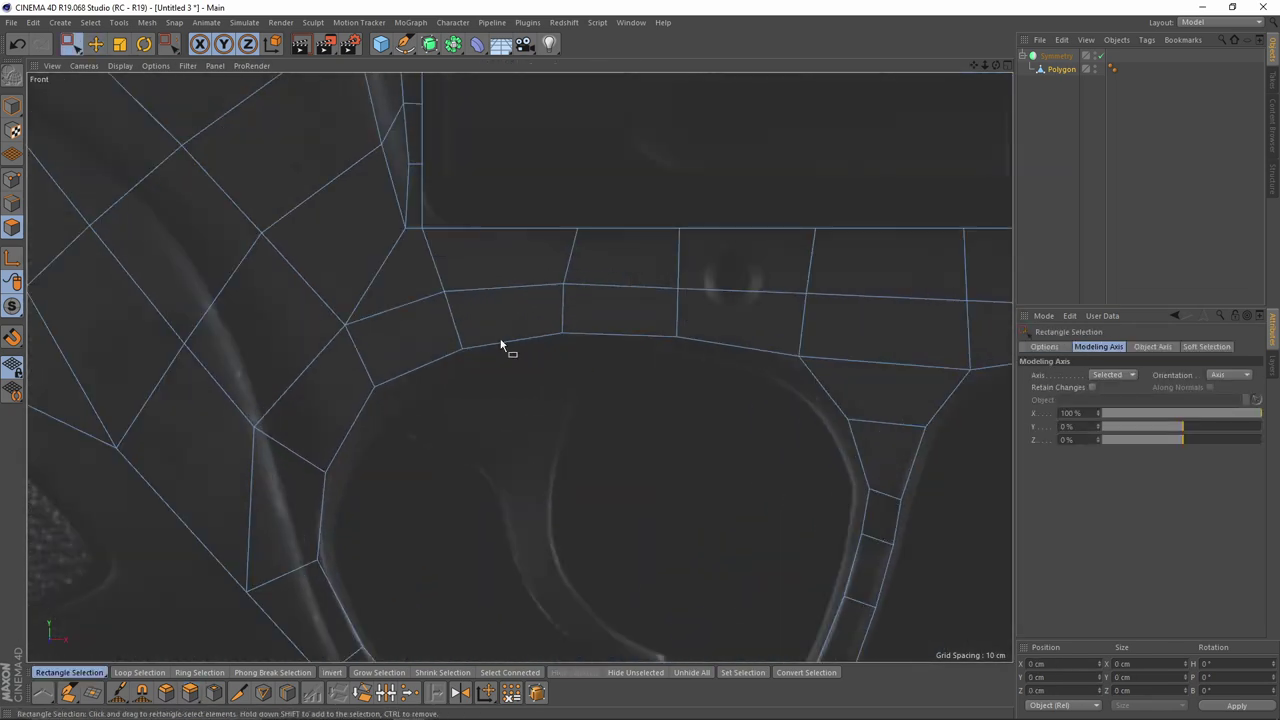
{"action": "scroll", "coordinate": [583, 332], "scroll_direction": "up", "scroll_amount": 1}
{"action": "left_click_drag", "start_coordinate": [425, 316], "coordinate": [640, 390]}
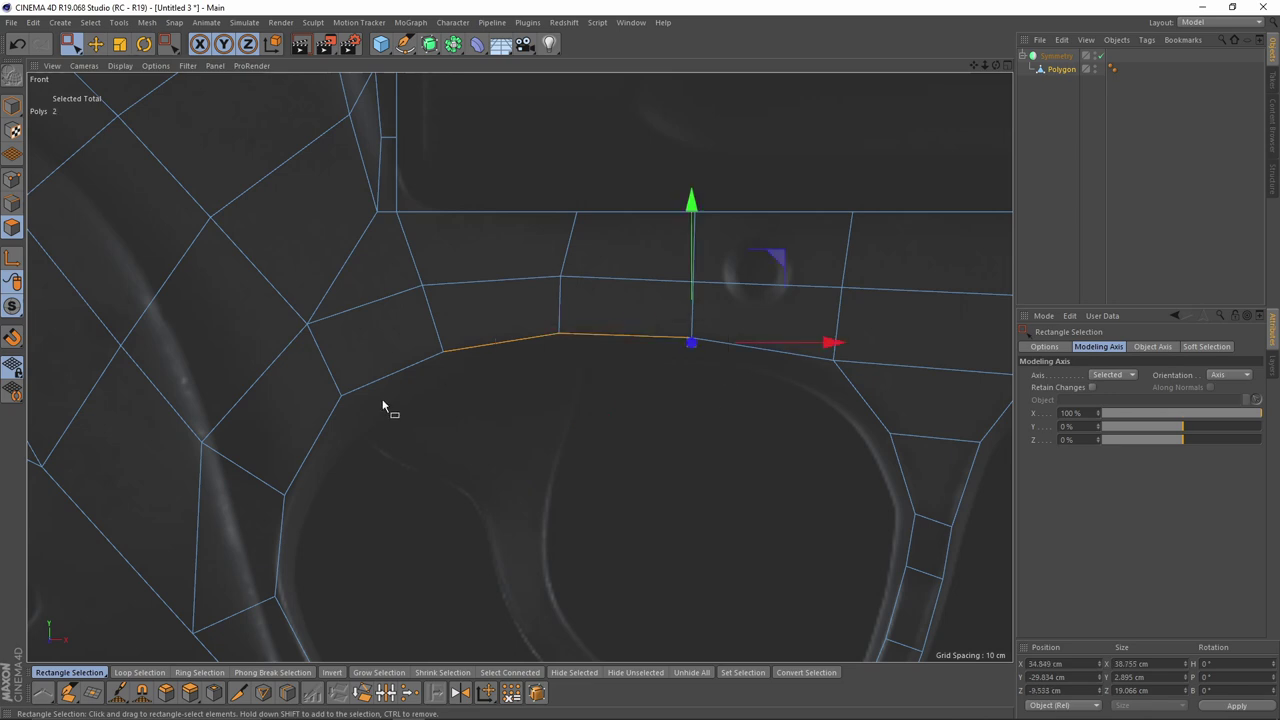
{"action": "left_click_drag", "start_coordinate": [490, 418], "coordinate": [494, 428], "text": "shift"}
Step: Cut a lengthwise edge loop through the polygons above the trigger, halving their width
{"action": "middle_click", "coordinate": [500, 458]}
{"action": "middle_click", "coordinate": [512, 337]}
{"action": "mouse_move", "coordinate": [513, 338]}
{"action": "left_mouse_down", "text": "alt"}
{"action": "mouse_move", "coordinate": [490, 321]}
{"action": "mouse_move", "coordinate": [498, 350]}
{"action": "mouse_move", "coordinate": [602, 393]}
{"action": "mouse_move", "coordinate": [534, 340]}
{"action": "left_mouse_up", "text": "alt"}
{"action": "scroll", "coordinate": [501, 362], "scroll_direction": "up", "scroll_amount": 1}
{"action": "key", "text": "k"}
{"action": "key", "text": "l"}
{"action": "left_click", "coordinate": [543, 338]}
{"action": "scroll", "coordinate": [530, 337], "scroll_direction": "up", "scroll_amount": 2}
Step: Keep only the three polygons beside the symmetry plane, extrude them with a -8.5 cm offset, and delete them to open the trigger slot
{"action": "key", "text": "e"}
{"action": "left_click", "coordinate": [545, 264], "text": "ctrl"}
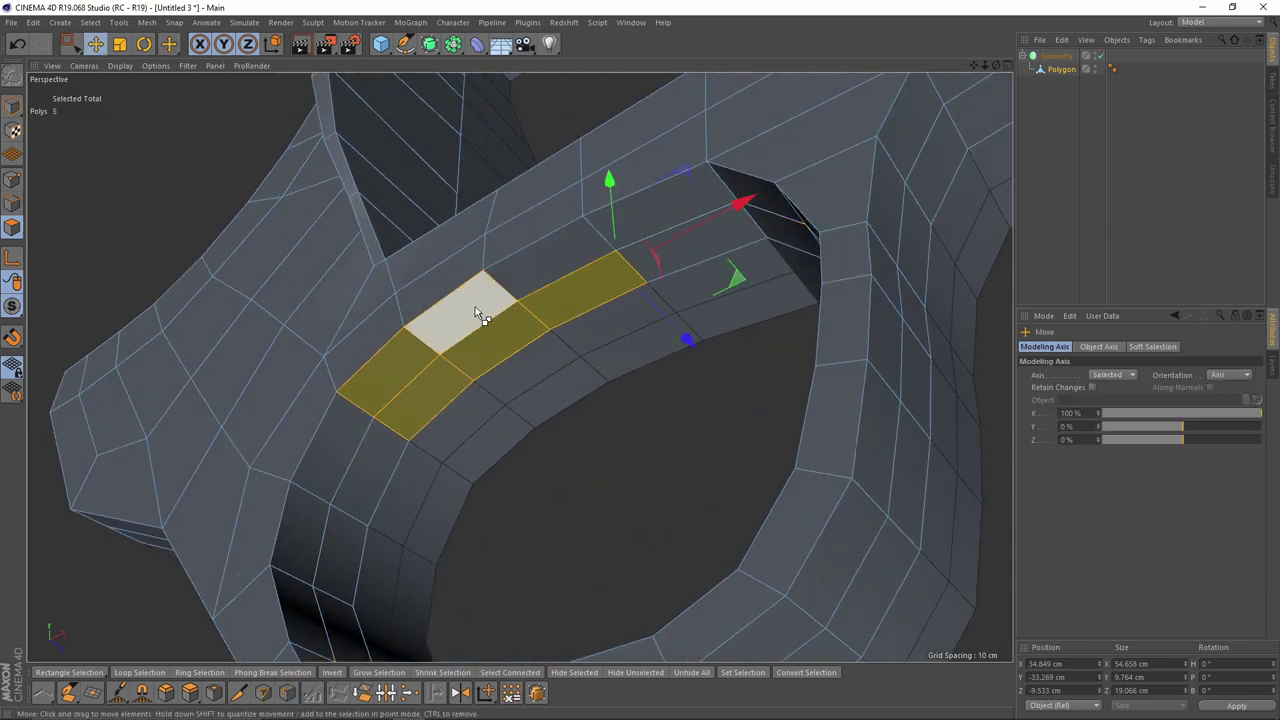
{"action": "key", "text": "d"}
{"action": "left_click_drag", "start_coordinate": [591, 486], "coordinate": [625, 245]}
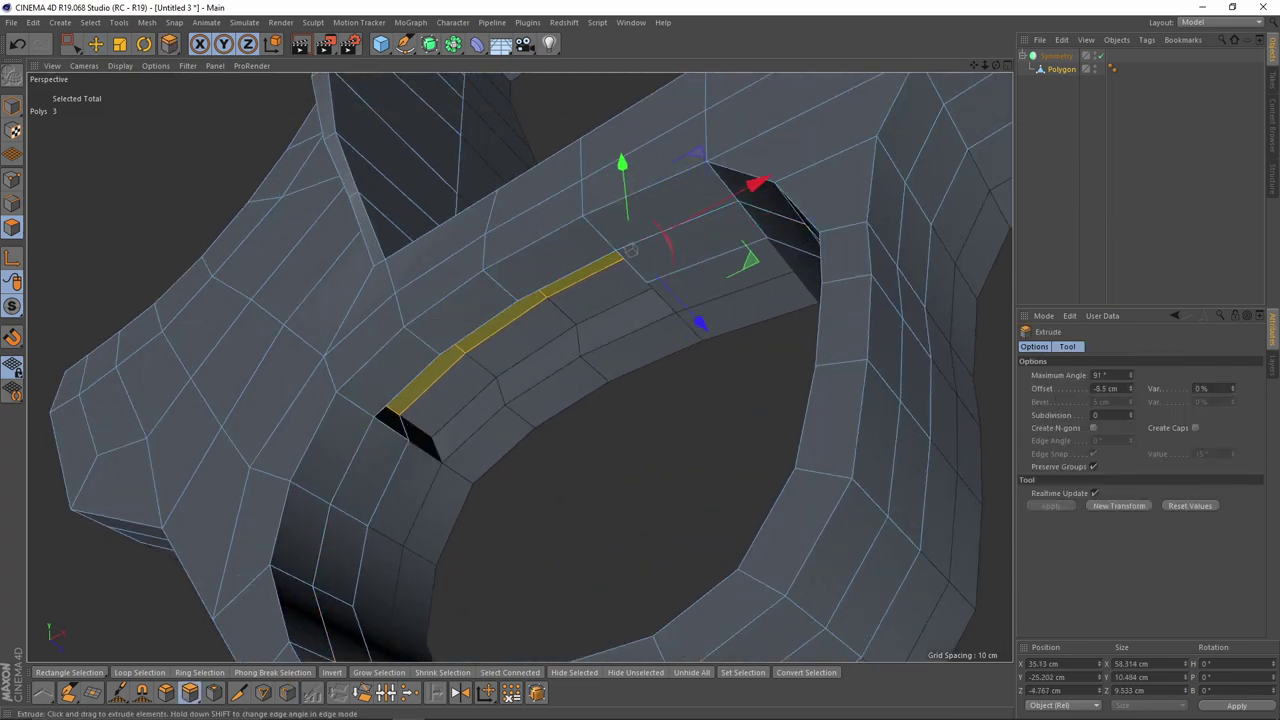
{"action": "key", "text": "Delete"}
{"action": "scroll", "coordinate": [548, 358], "scroll_direction": "down", "scroll_amount": 4}
Step: Select the middle side polygon of the frame's front section and pull it outward along Z to -31.771 cm to form the barrel bulge
{"action": "left_click_drag", "start_coordinate": [548, 349], "coordinate": [521, 368], "text": "alt"}
{"action": "scroll", "coordinate": [543, 479], "scroll_direction": "down", "scroll_amount": 2}
{"action": "left_click_drag", "start_coordinate": [520, 366], "coordinate": [535, 445], "text": "alt"}
{"action": "middle_click", "coordinate": [622, 419]}
{"action": "middle_click", "coordinate": [826, 472]}
{"action": "scroll", "coordinate": [826, 472], "scroll_direction": "down", "scroll_amount": 4}
{"action": "middle_click_drag", "start_coordinate": [793, 340], "coordinate": [543, 564], "text": "alt"}
{"action": "key", "text": "e"}
{"action": "left_click", "coordinate": [587, 382]}
{"action": "middle_click", "coordinate": [679, 464]}
{"action": "middle_click", "coordinate": [301, 259]}
{"action": "left_click_drag", "start_coordinate": [520, 366], "coordinate": [363, 320], "text": "alt"}
{"action": "left_click_drag", "start_coordinate": [566, 341], "coordinate": [614, 402], "text": "alt"}
{"action": "left_click_drag", "start_coordinate": [705, 323], "coordinate": [662, 385], "text": "alt"}
{"action": "scroll", "coordinate": [368, 430], "scroll_direction": "up", "scroll_amount": 3}
{"action": "left_click_drag", "start_coordinate": [363, 443], "coordinate": [384, 470], "text": "alt"}
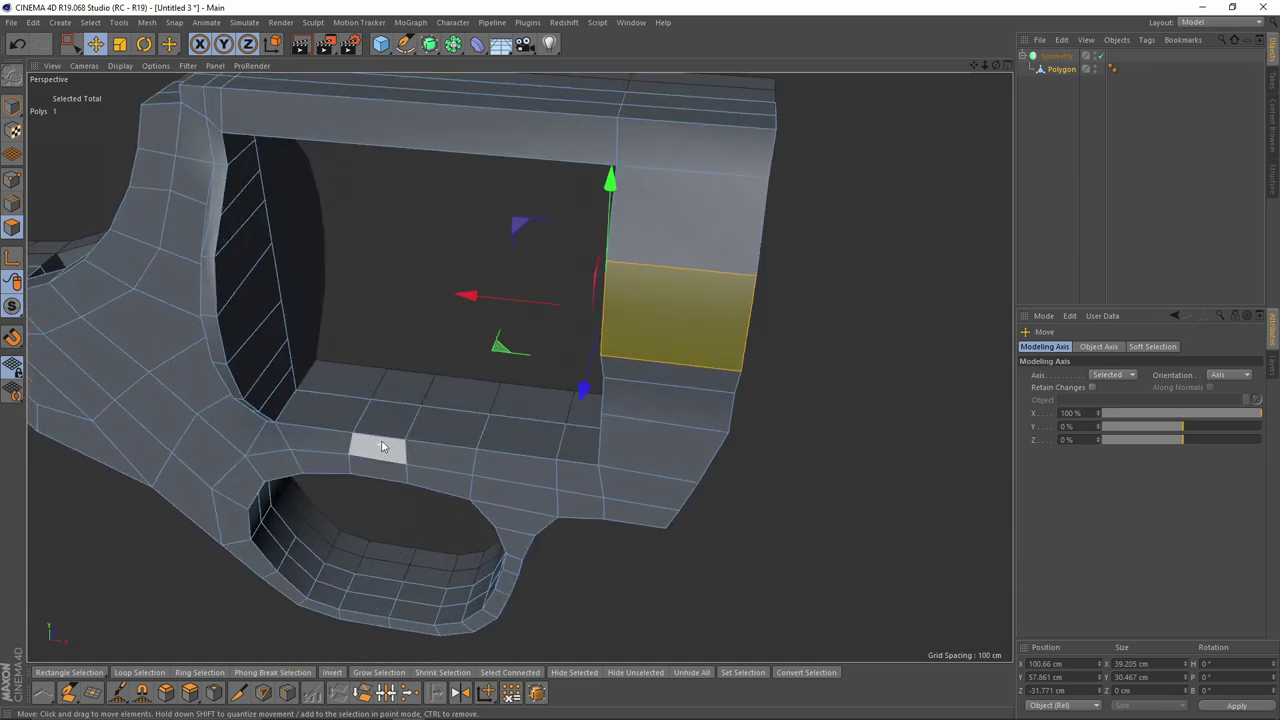
Step: Cut an edge loop at 50% offset through the floor of the cylinder window and around the frame's front section
{"action": "scroll", "coordinate": [385, 441], "scroll_direction": "up", "scroll_amount": 3}
{"action": "key", "text": "k"}
{"action": "key", "text": "l"}
{"action": "left_click_drag", "start_coordinate": [320, 437], "coordinate": [490, 440], "text": "alt"}
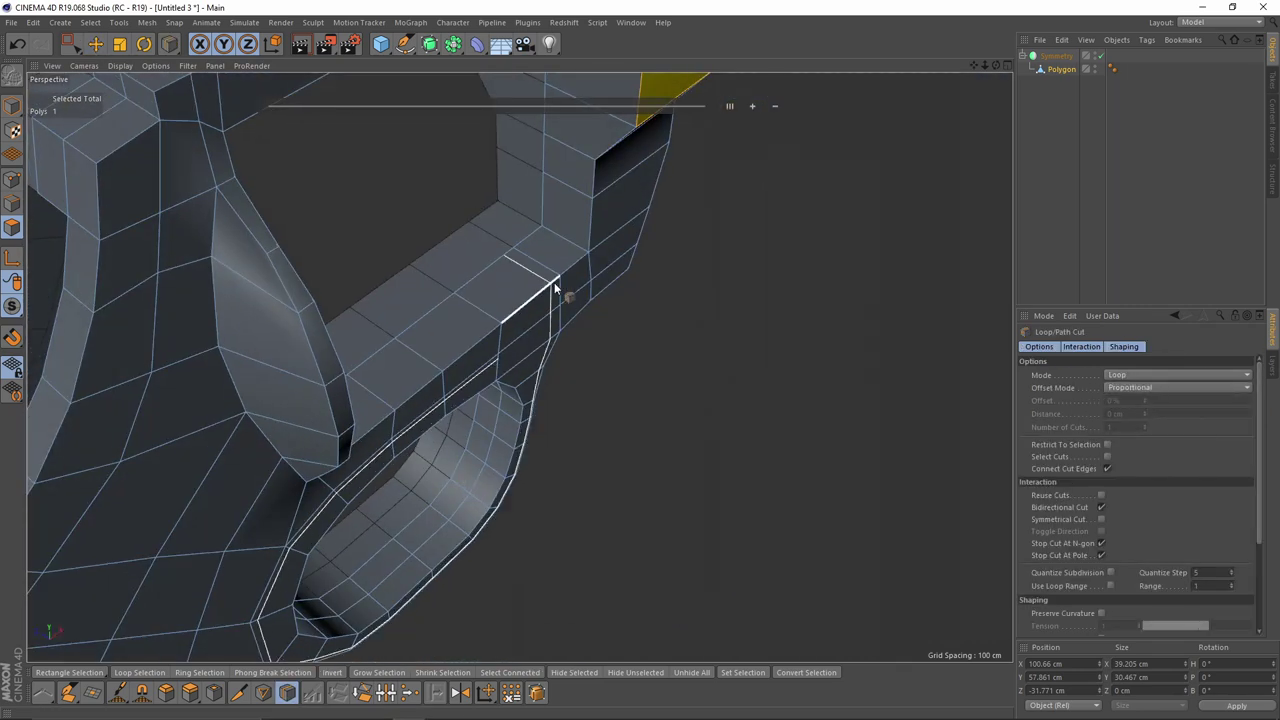
{"action": "left_click_drag", "start_coordinate": [554, 283], "coordinate": [537, 320], "text": "alt"}
{"action": "left_click", "coordinate": [544, 328], "text": "shift"}
{"action": "left_click_drag", "start_coordinate": [566, 366], "coordinate": [577, 292], "text": "alt"}
{"action": "middle_click_drag", "start_coordinate": [577, 292], "coordinate": [622, 402], "text": "alt"}
{"action": "left_click_drag", "start_coordinate": [520, 367], "coordinate": [200, 345], "text": "alt"}
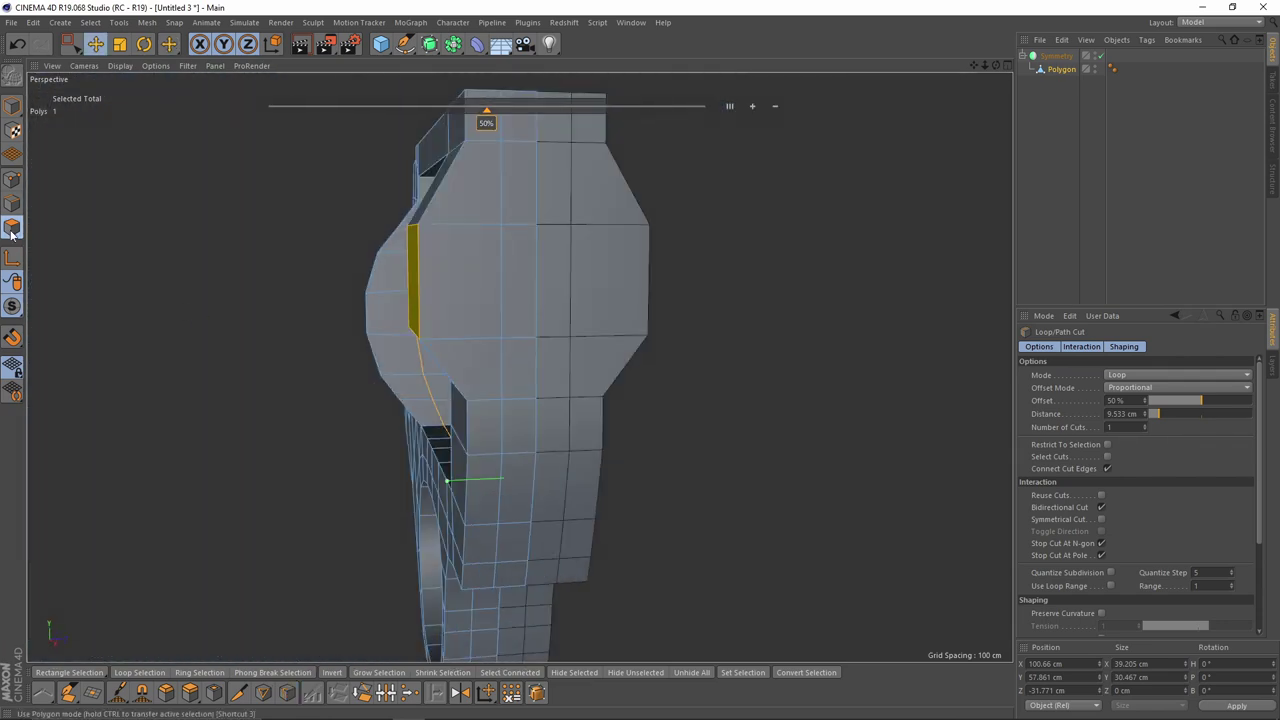
{"action": "key", "text": "e"}
{"action": "left_click_drag", "start_coordinate": [494, 289], "coordinate": [588, 322], "text": "alt"}
{"action": "right_click_drag", "start_coordinate": [588, 322], "coordinate": [450, 320], "text": "alt"}
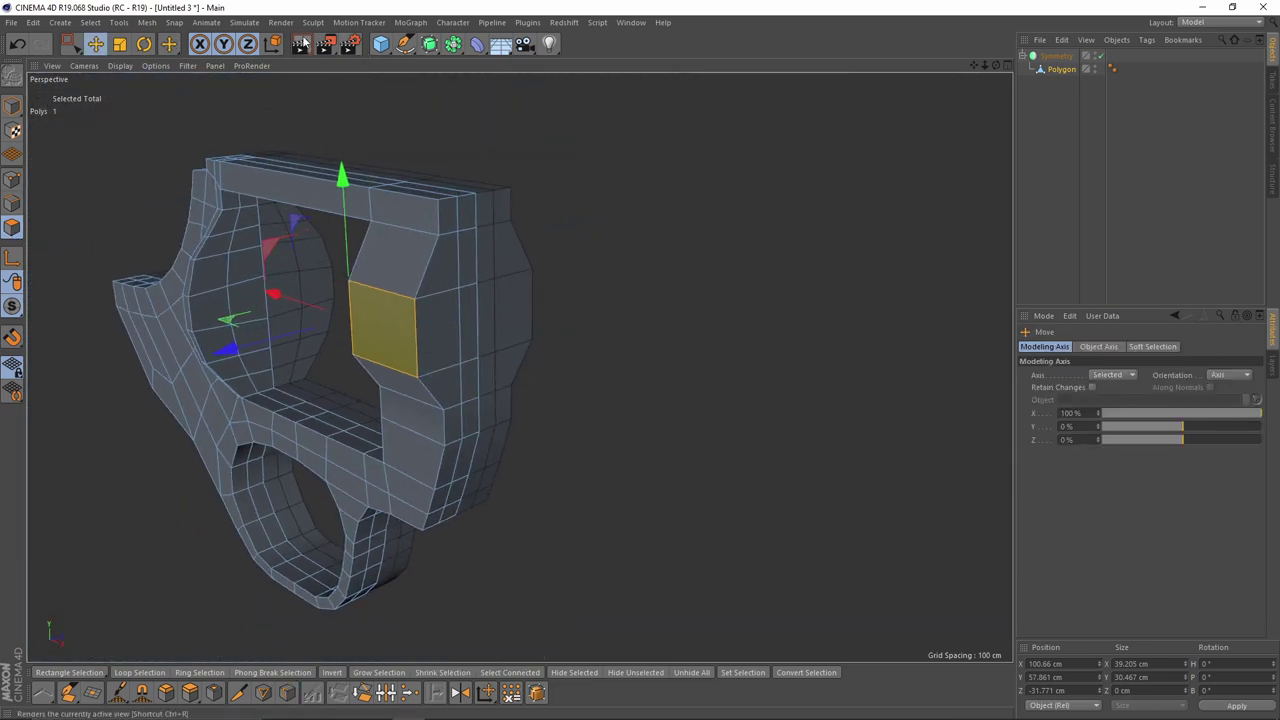
Step: Add a cylinder primitive oriented along -X and raise it to the height of the front section's bulge
{"action": "left_click_drag", "start_coordinate": [381, 44], "coordinate": [648, 63]}
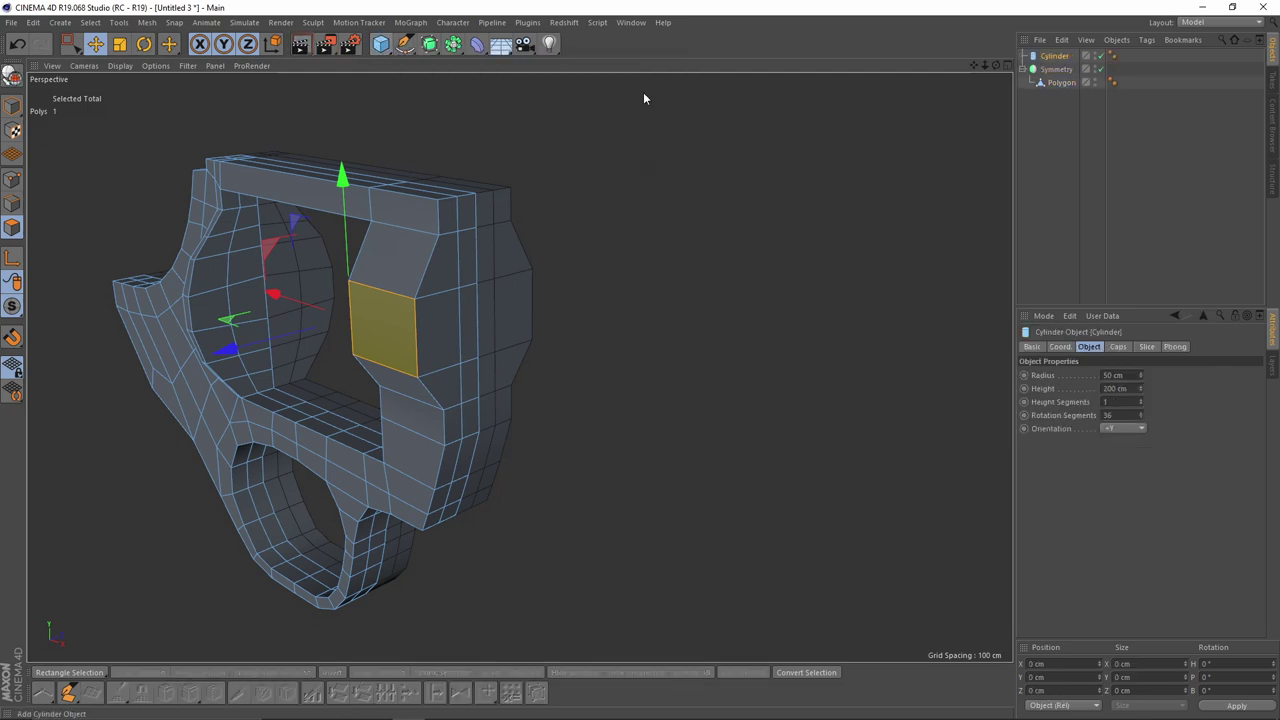
{"action": "scroll", "coordinate": [700, 220], "scroll_direction": "down", "scroll_amount": 2}
{"action": "scroll", "coordinate": [1127, 430], "scroll_direction": "down", "scroll_amount": 5}
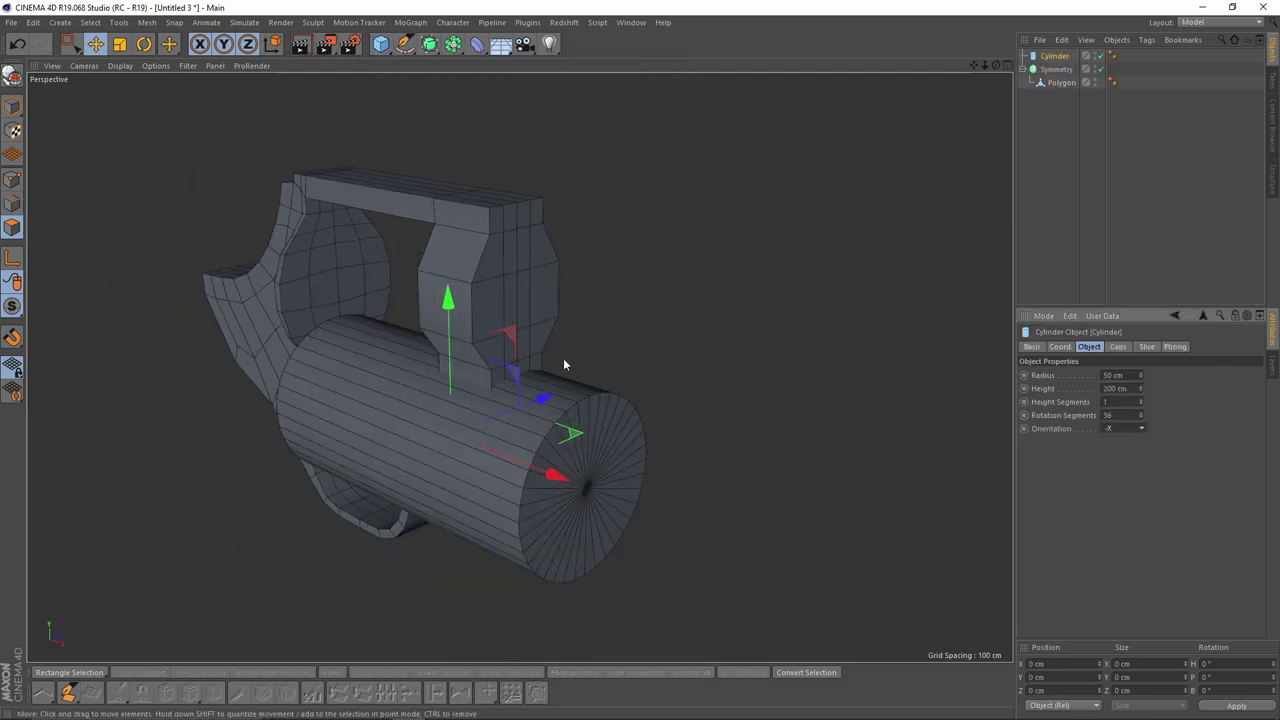
{"action": "left_click_drag", "start_coordinate": [441, 325], "coordinate": [456, 218]}
{"action": "key", "text": "ctrl+z"}
{"action": "left_click_drag", "start_coordinate": [451, 304], "coordinate": [449, 170]}
Step: Set the cylinder's radius to 18 cm and raise it slightly to center it on the front section
{"action": "left_click_drag", "start_coordinate": [1141, 376], "coordinate": [1141, 400]}
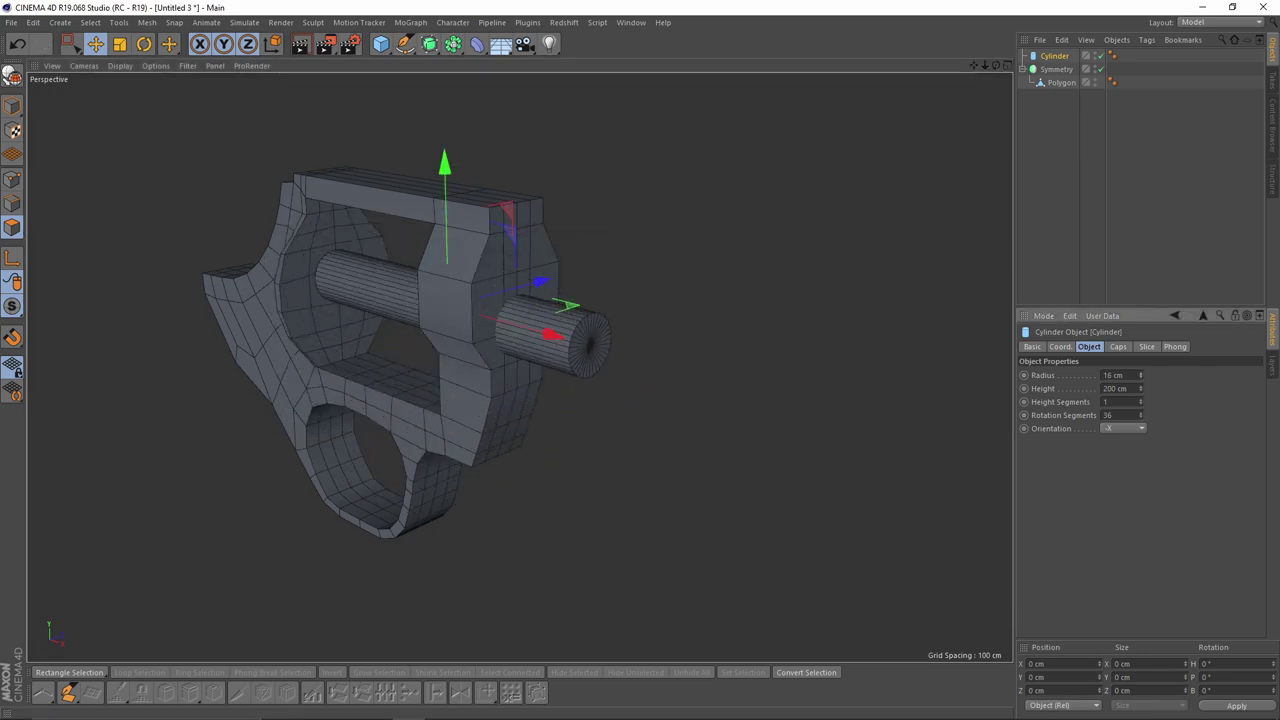
{"action": "scroll", "coordinate": [601, 230], "scroll_direction": "up", "scroll_amount": 2}
{"action": "left_click_drag", "start_coordinate": [414, 190], "coordinate": [413, 164]}
{"action": "scroll", "coordinate": [544, 308], "scroll_direction": "up", "scroll_amount": 2}
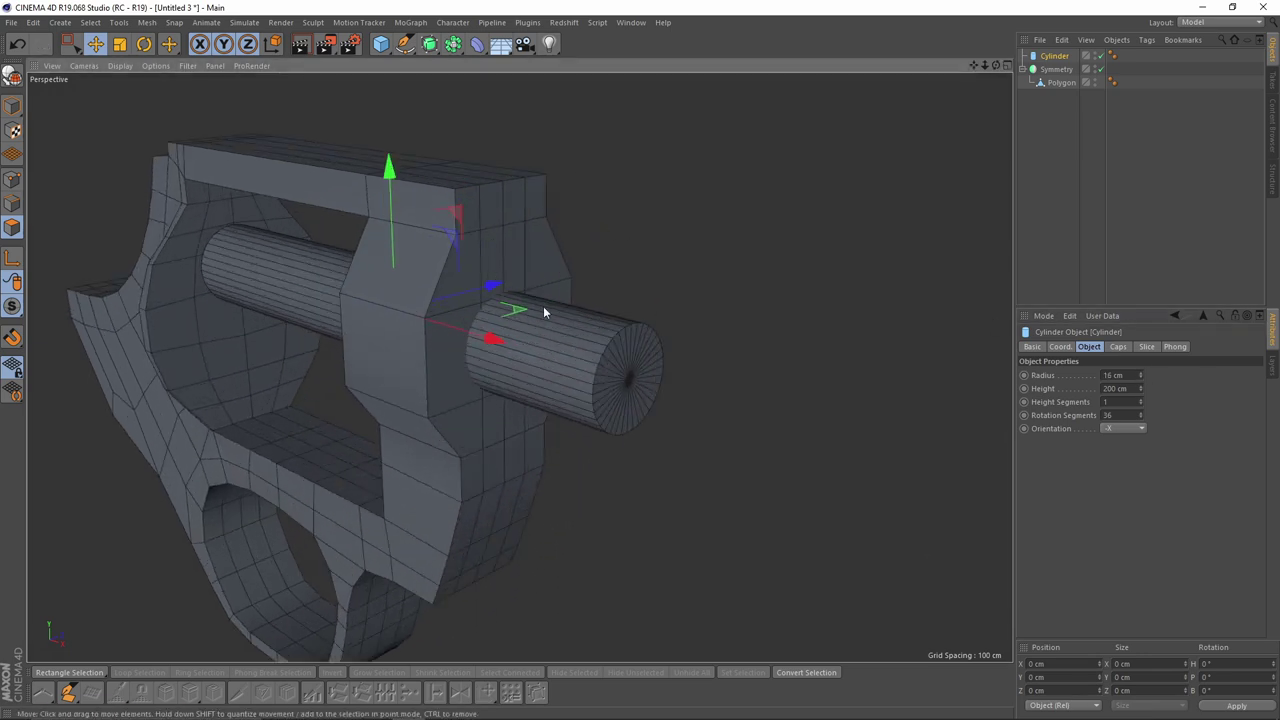
Step: Select the twelve frame polygons around the barrel cylinder on the front section's front and window-side faces
{"action": "left_click", "coordinate": [1057, 85]}
{"action": "scroll", "coordinate": [537, 296], "scroll_direction": "up", "scroll_amount": 2}
{"action": "left_click", "coordinate": [457, 285]}
{"action": "mouse_move", "coordinate": [497, 279]}
{"action": "left_mouse_down", "text": "shift"}
{"action": "mouse_move", "coordinate": [475, 399]}
{"action": "mouse_move", "coordinate": [664, 278]}
{"action": "left_mouse_up", "text": "shift"}
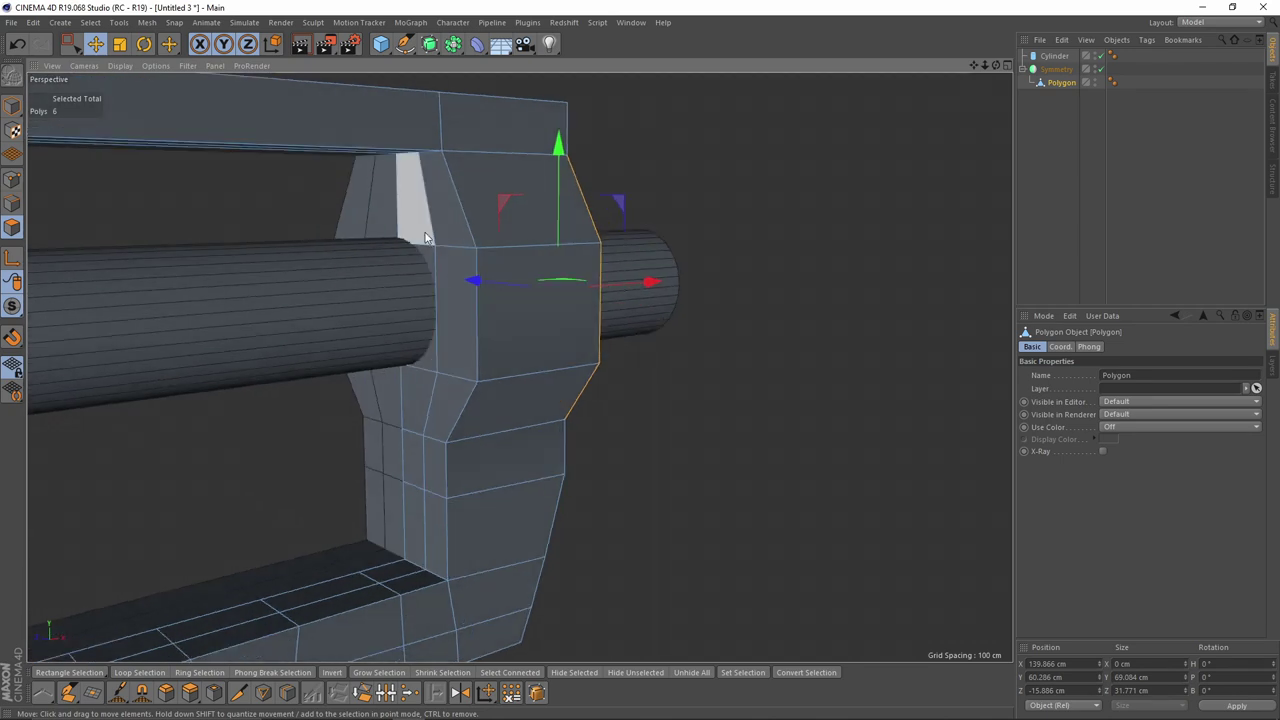
{"action": "mouse_move", "coordinate": [441, 350]}
{"action": "left_mouse_down", "text": "shift"}
{"action": "mouse_move", "coordinate": [436, 411]}
{"action": "mouse_move", "coordinate": [489, 368]}
{"action": "mouse_move", "coordinate": [527, 365]}
{"action": "left_mouse_up", "text": "shift"}
Step: Inset the twelve selected end-face polygons around the barrel cylinder with a 5.4 cm Extrude Inner offset
{"action": "key", "text": "i"}
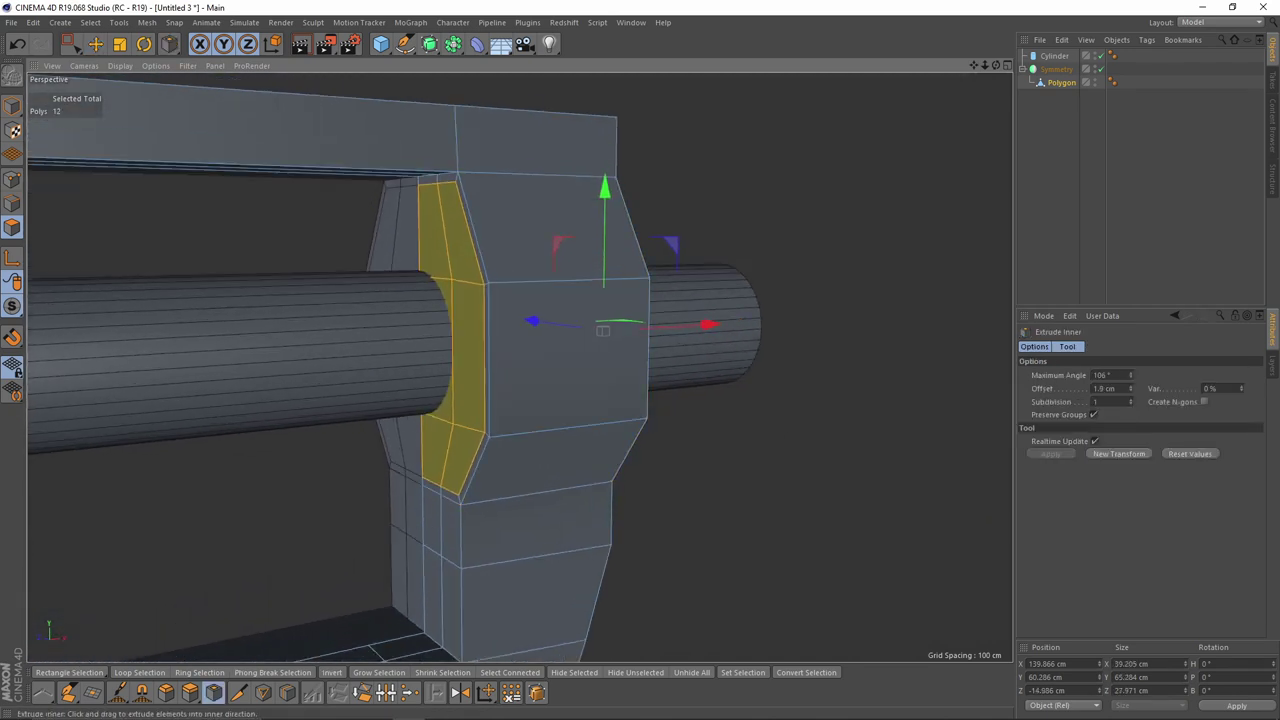
{"action": "left_click_drag", "start_coordinate": [730, 346], "coordinate": [737, 346]}
{"action": "left_click_drag", "start_coordinate": [737, 346], "coordinate": [520, 372], "text": "alt"}
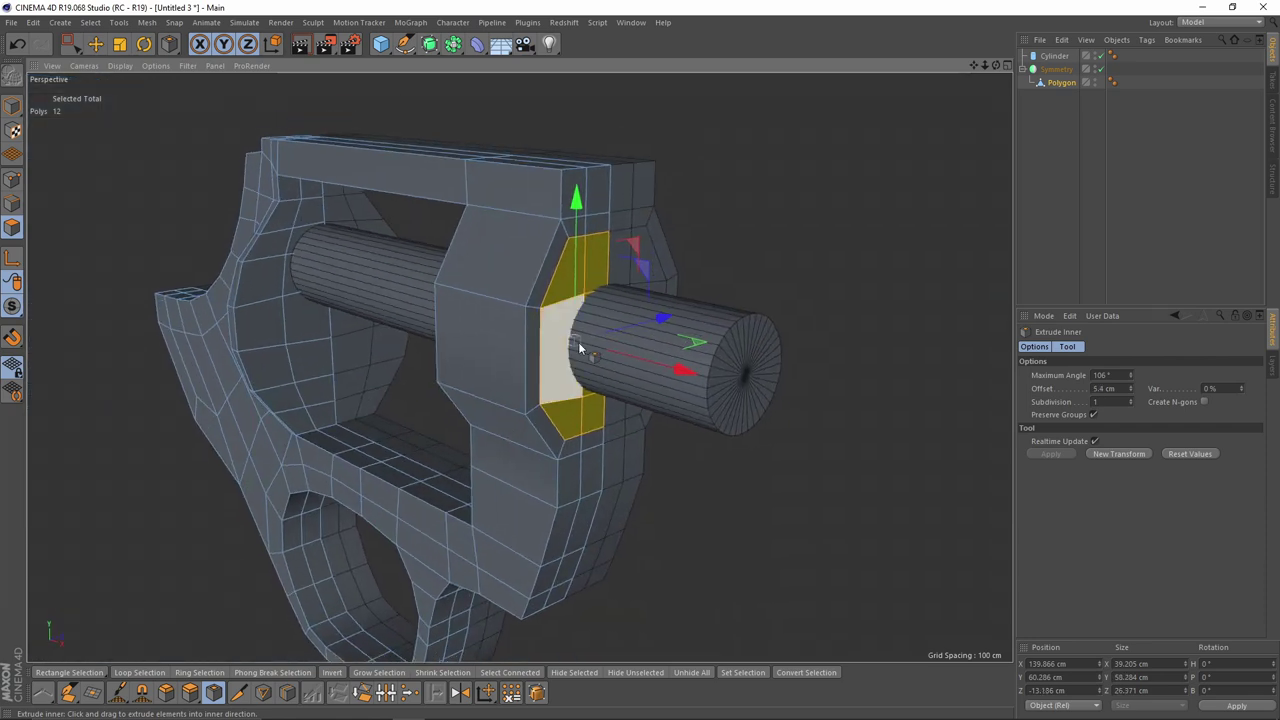
{"action": "key", "text": "s"}
{"action": "left_click_drag", "start_coordinate": [501, 295], "coordinate": [513, 324], "text": "alt"}
{"action": "scroll", "coordinate": [513, 324], "scroll_direction": "up", "scroll_amount": 1}
{"action": "scroll", "coordinate": [570, 215], "scroll_direction": "up", "scroll_amount": 1}
{"action": "middle_click_drag", "start_coordinate": [570, 215], "coordinate": [495, 164], "text": "alt"}
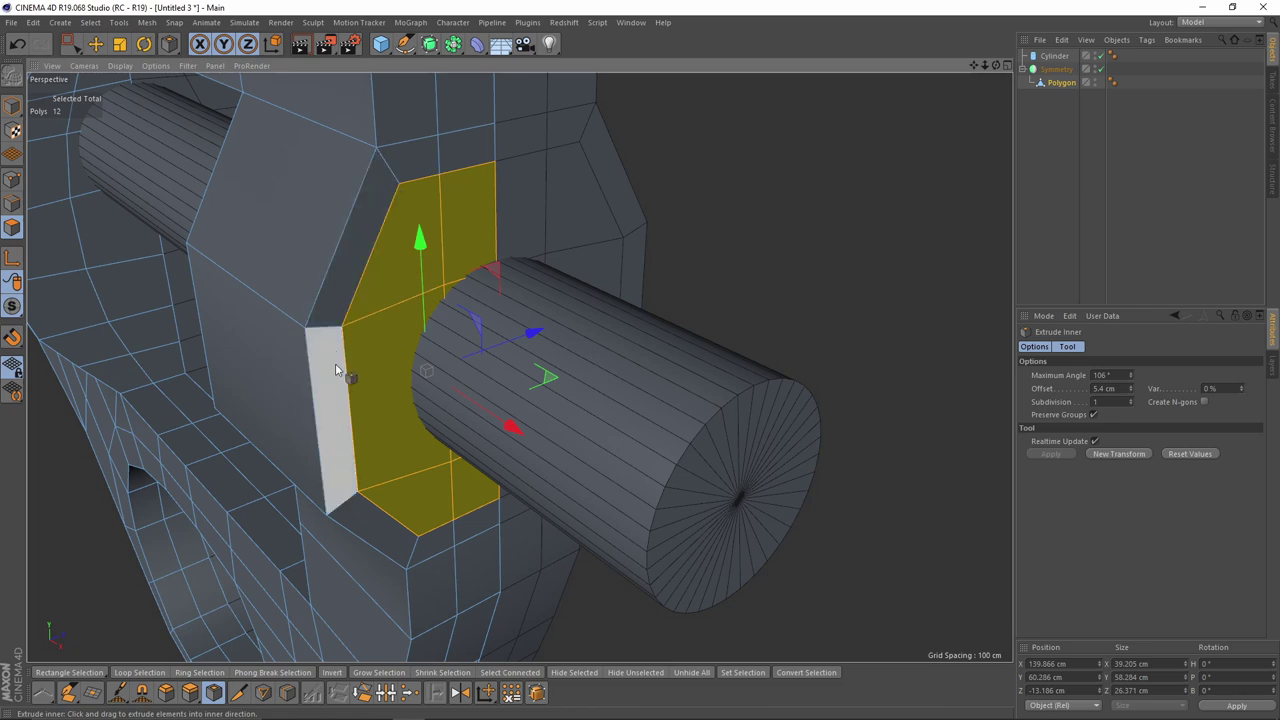
Step: Set the barrel cylinder's rotation segments to 14
{"action": "left_click_drag", "start_coordinate": [508, 518], "coordinate": [520, 475], "text": "alt"}
{"action": "scroll", "coordinate": [520, 473], "scroll_direction": "down", "scroll_amount": 1}
{"action": "middle_click_drag", "start_coordinate": [520, 470], "coordinate": [500, 516], "text": "alt"}
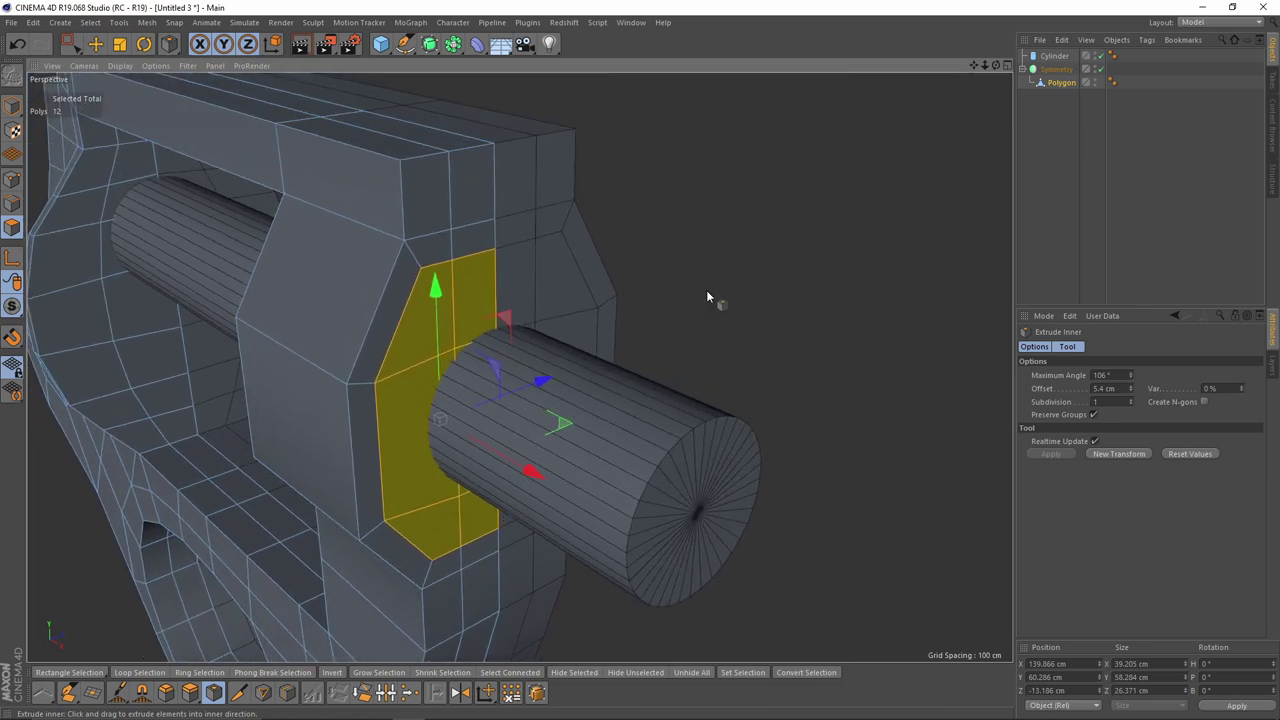
{"action": "left_click", "coordinate": [1054, 56]}
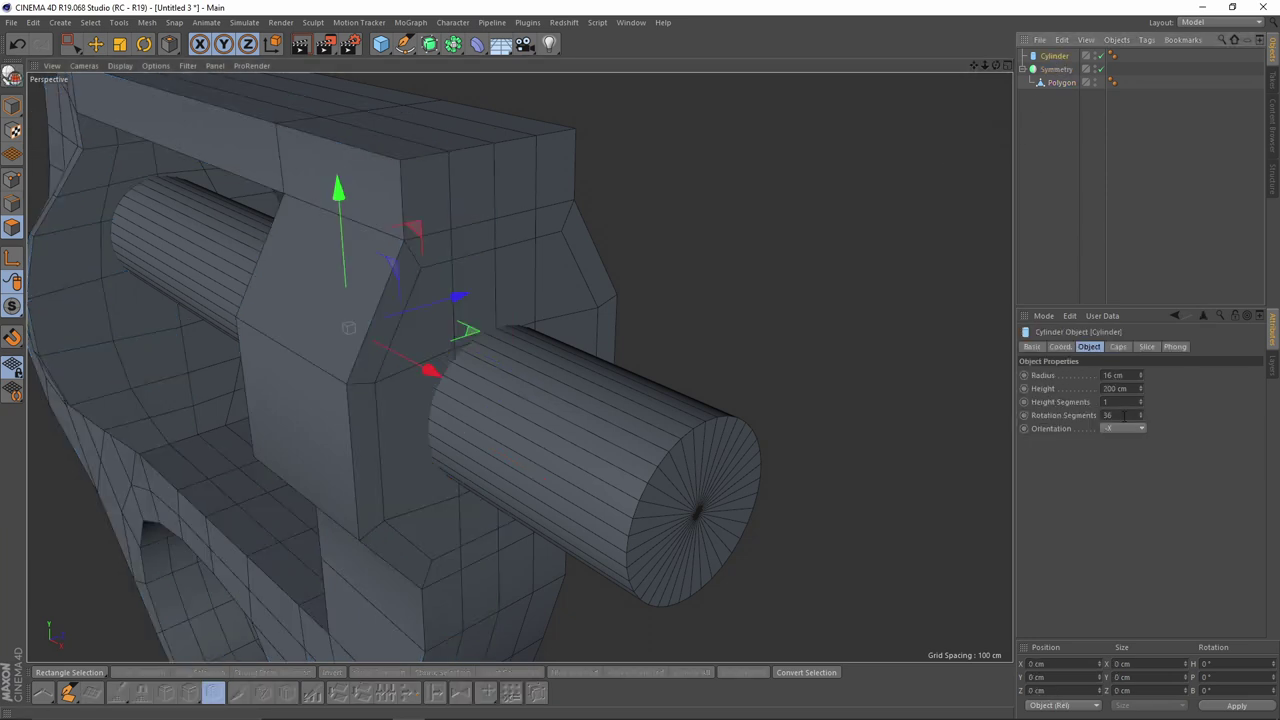
{"action": "left_click_drag", "start_coordinate": [1124, 416], "coordinate": [1075, 411]}
{"action": "type", "text": "14"}
{"action": "key", "text": "Return"}
{"action": "left_click_drag", "start_coordinate": [730, 337], "coordinate": [714, 346], "text": "alt"}
{"action": "right_click_drag", "start_coordinate": [711, 408], "coordinate": [674, 411], "text": "alt"}
{"action": "left_click_drag", "start_coordinate": [674, 411], "coordinate": [721, 362], "text": "alt"}
Step: Slide the upper inset points of the frame's front face down onto the barrel cylinder's outline
{"action": "left_click", "coordinate": [1060, 87]}
{"action": "middle_click_drag", "start_coordinate": [540, 354], "coordinate": [640, 274], "text": "alt"}
{"action": "left_click_drag", "start_coordinate": [640, 274], "coordinate": [595, 280], "text": "alt"}
{"action": "left_click", "coordinate": [12, 180]}
{"action": "key", "text": "space"}
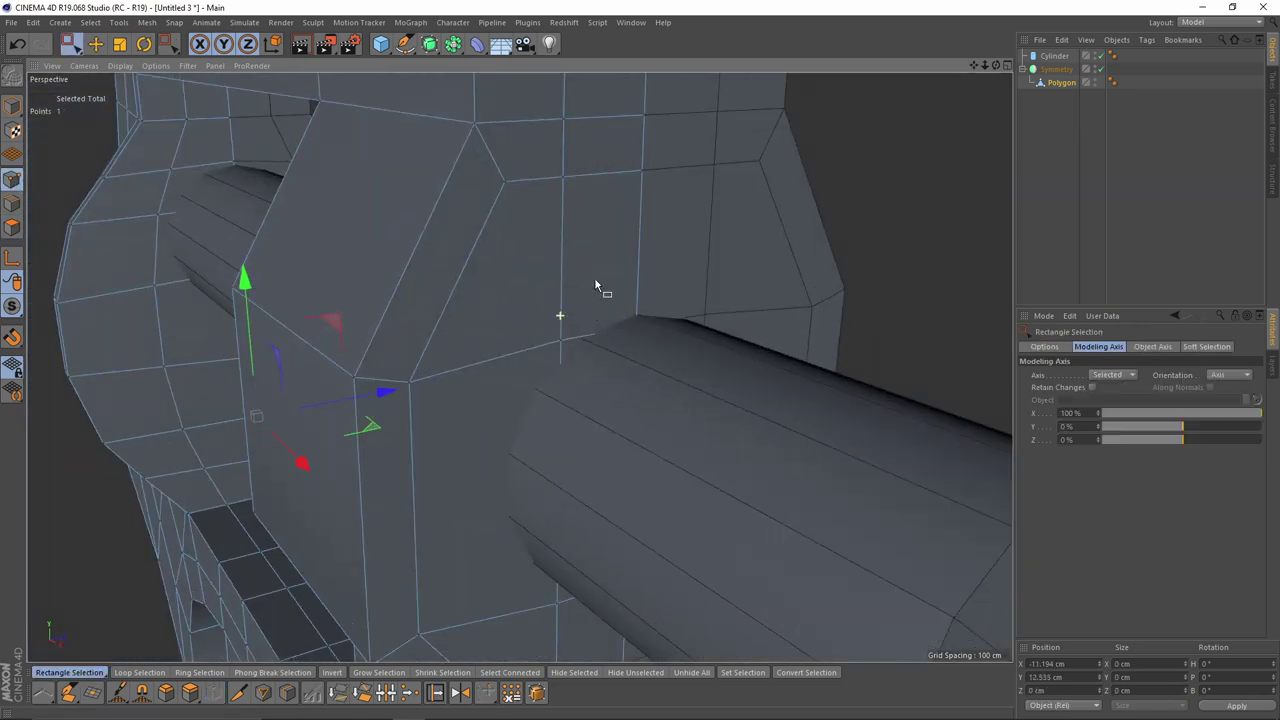
{"action": "key", "text": "m"}
{"action": "key", "text": "o"}
{"action": "scroll", "coordinate": [644, 190], "scroll_direction": "up", "scroll_amount": 2}
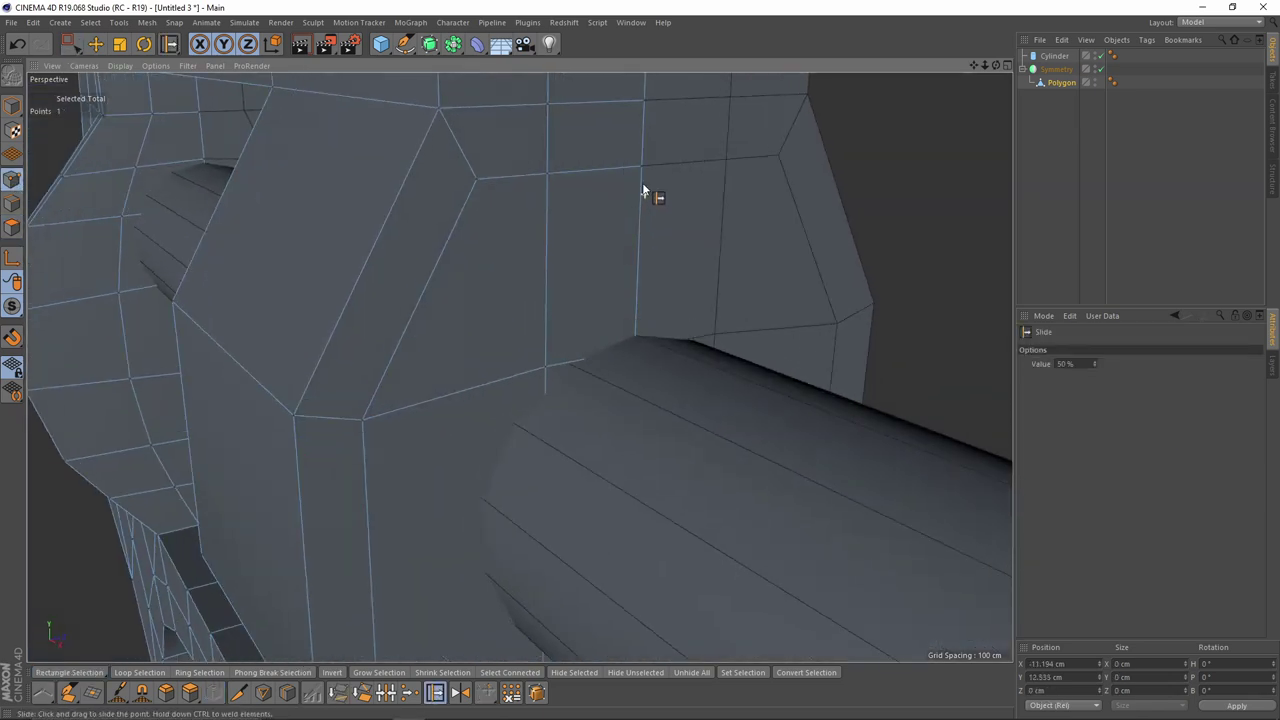
{"action": "right_click", "coordinate": [700, 306]}
{"action": "left_click", "coordinate": [700, 488]}
{"action": "key", "text": "ctrl+z"}
{"action": "left_click_drag", "start_coordinate": [548, 176], "coordinate": [384, 522]}
Step: Move two side inset points of the front face inward along Z to the barrel cylinder's outline
{"action": "key", "text": "e"}
{"action": "left_click", "coordinate": [474, 433]}
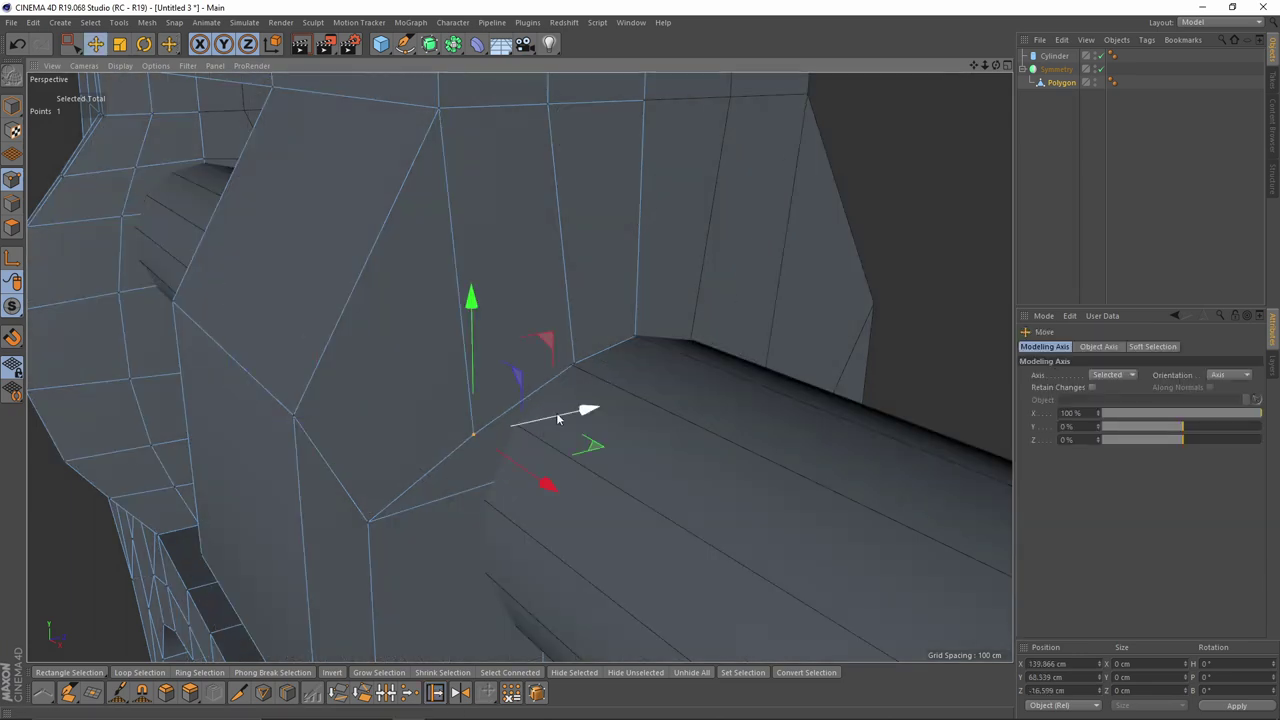
{"action": "left_click_drag", "start_coordinate": [557, 417], "coordinate": [599, 409]}
{"action": "left_click_drag", "start_coordinate": [599, 409], "coordinate": [560, 380], "text": "alt"}
{"action": "left_click", "coordinate": [351, 457]}
{"action": "left_click_drag", "start_coordinate": [491, 451], "coordinate": [622, 428]}
Step: Slide the lower and side inset points of the front face onto the barrel cylinder's outline
{"action": "left_click_drag", "start_coordinate": [520, 367], "coordinate": [481, 360], "text": "alt"}
{"action": "key", "text": "m"}
{"action": "key", "text": "o"}
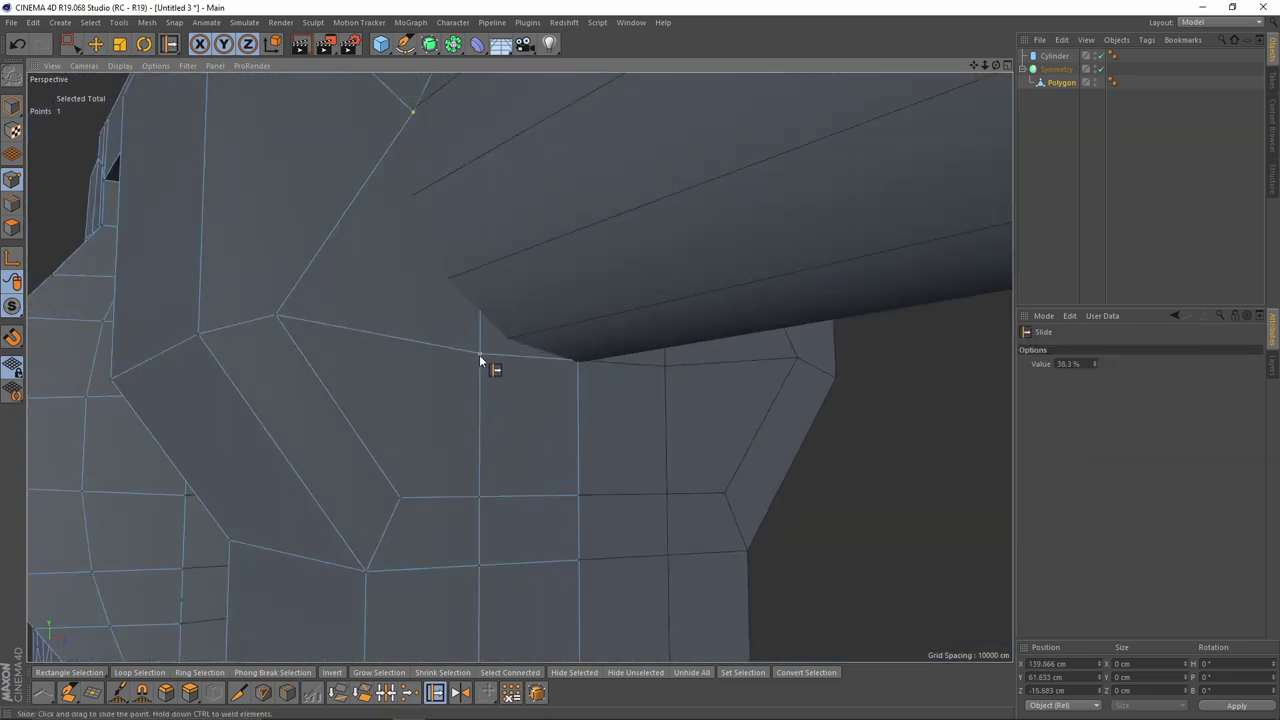
{"action": "left_click_drag", "start_coordinate": [590, 390], "coordinate": [588, 363]}
{"action": "left_click_drag", "start_coordinate": [545, 367], "coordinate": [549, 335], "text": "alt"}
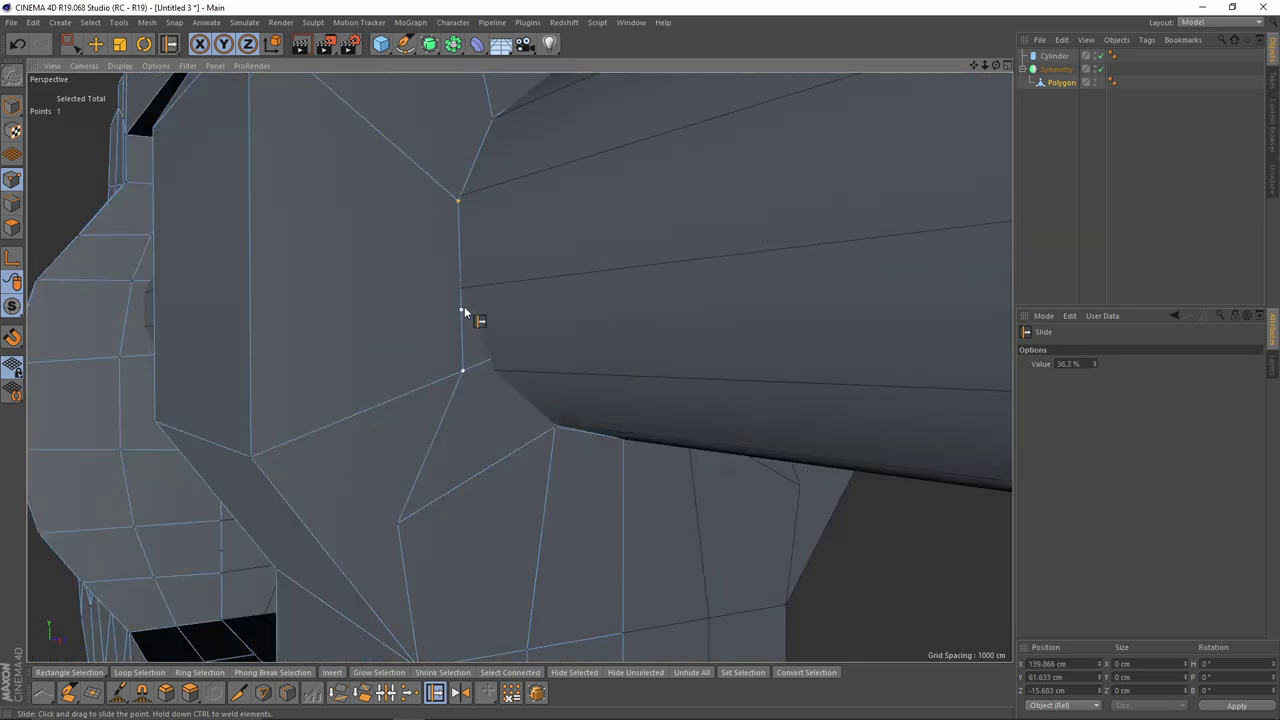
{"action": "left_click_drag", "start_coordinate": [464, 311], "coordinate": [463, 290]}
{"action": "left_click_drag", "start_coordinate": [396, 518], "coordinate": [381, 447], "text": "alt"}
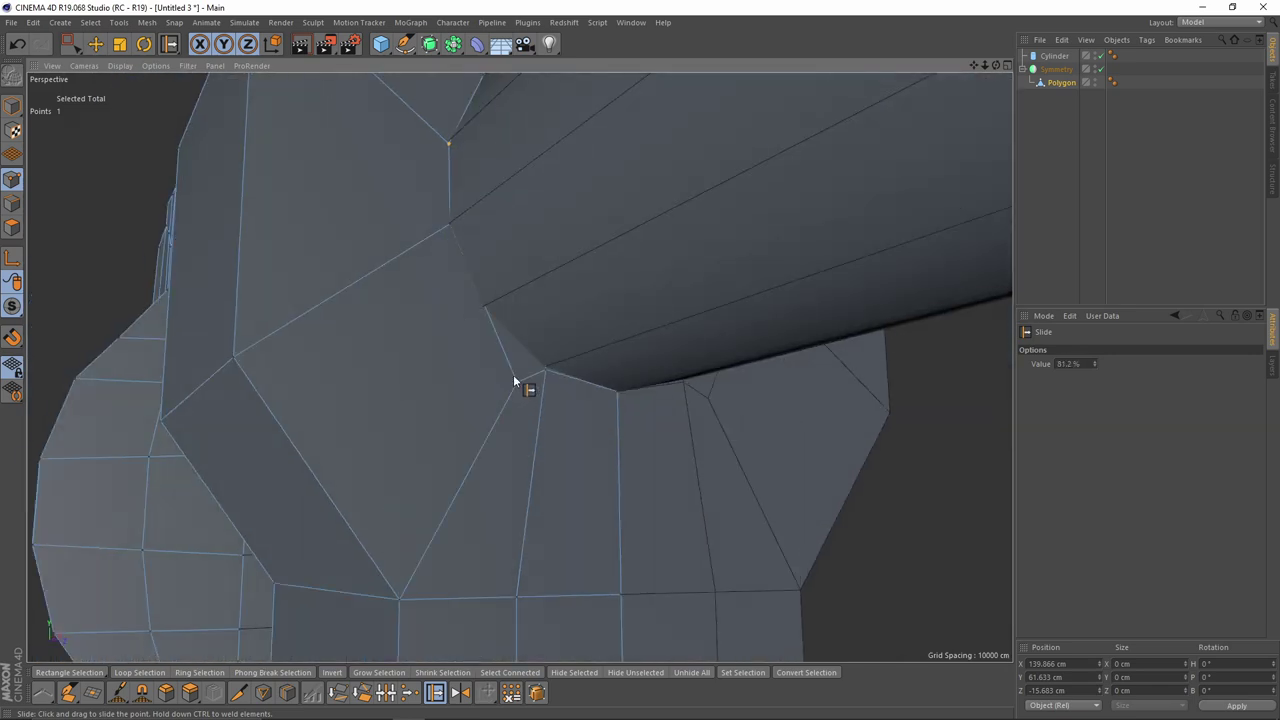
{"action": "left_click_drag", "start_coordinate": [486, 305], "coordinate": [486, 304]}
Step: Move the upper inset points of the front section's window-side face onto the barrel cylinder's outline
{"action": "scroll", "coordinate": [485, 399], "scroll_direction": "down", "scroll_amount": 6}
{"action": "left_click_drag", "start_coordinate": [485, 399], "coordinate": [447, 132], "text": "alt"}
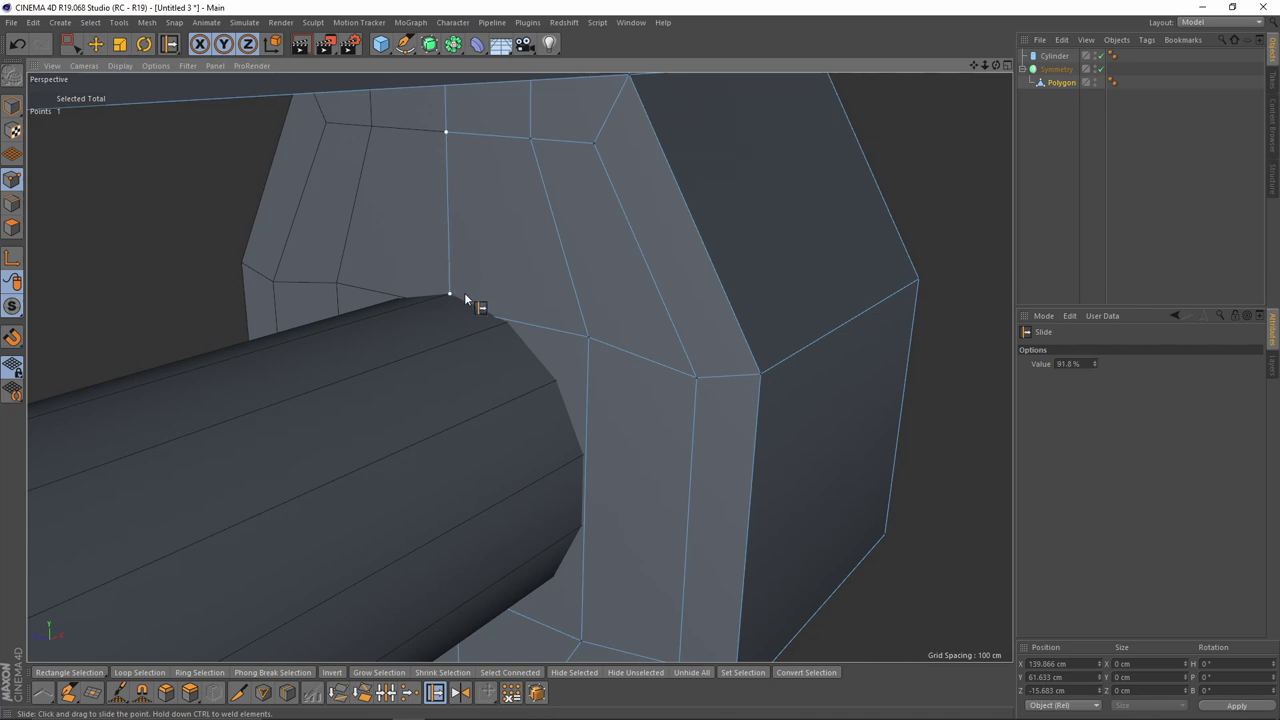
{"action": "left_click_drag", "start_coordinate": [559, 252], "coordinate": [574, 384]}
{"action": "key", "text": "ctrl+z"}
{"action": "key", "text": "e"}
{"action": "left_click_drag", "start_coordinate": [530, 138], "coordinate": [513, 311]}
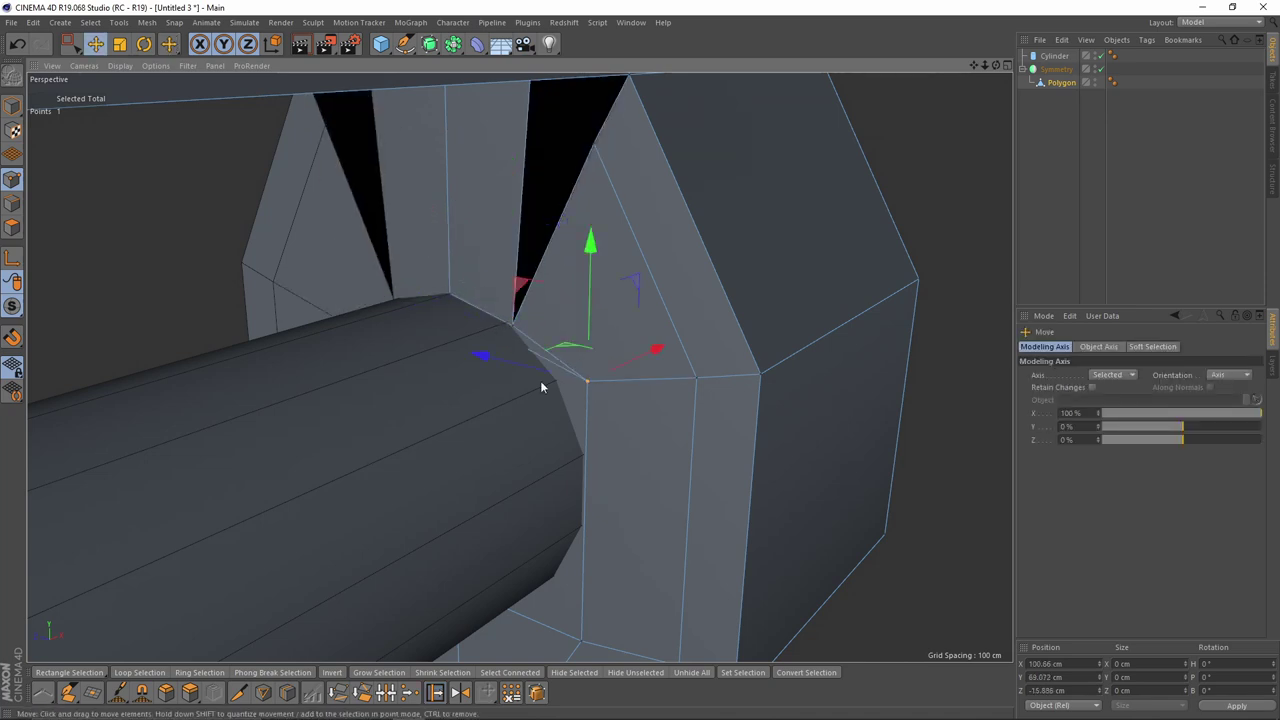
{"action": "left_click_drag", "start_coordinate": [460, 393], "coordinate": [477, 362]}
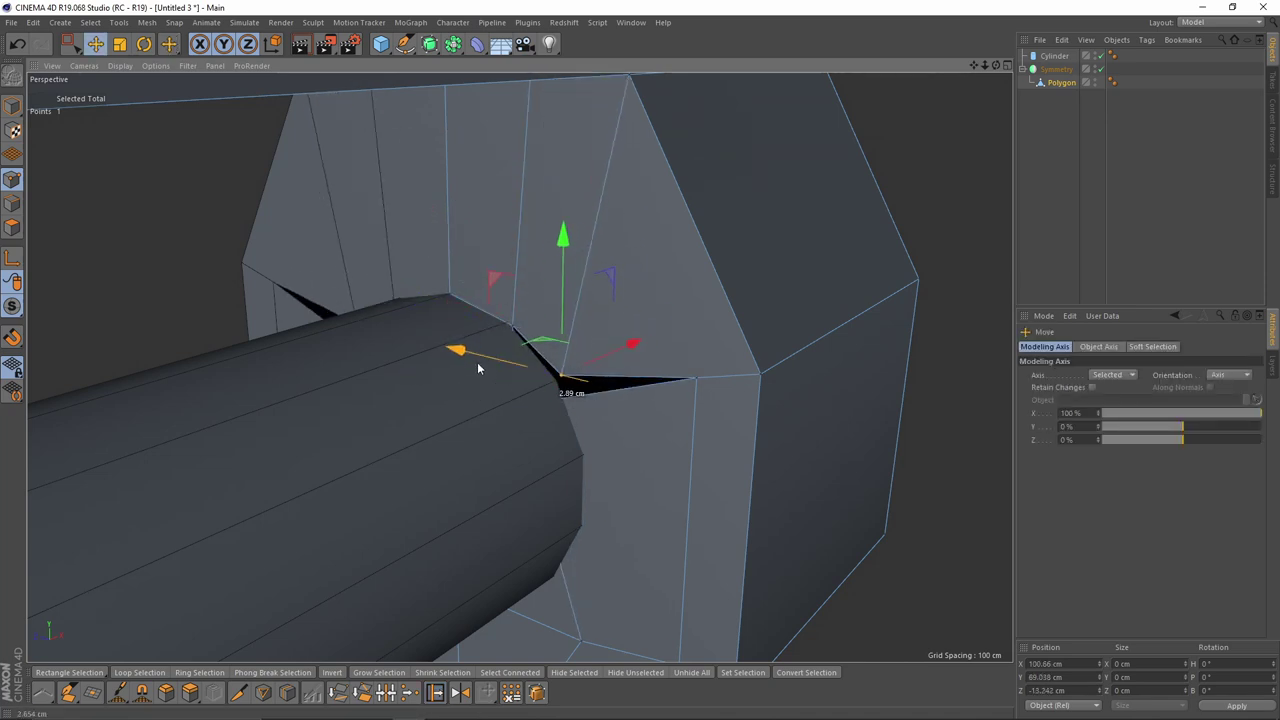
{"action": "left_click_drag", "start_coordinate": [704, 262], "coordinate": [697, 385]}
{"action": "left_click_drag", "start_coordinate": [575, 474], "coordinate": [470, 432]}
Step: Move the lower inset points of the window-side face onto the barrel cylinder's outline
{"action": "left_click_drag", "start_coordinate": [520, 366], "coordinate": [665, 150], "text": "alt"}
{"action": "left_click", "coordinate": [459, 408]}
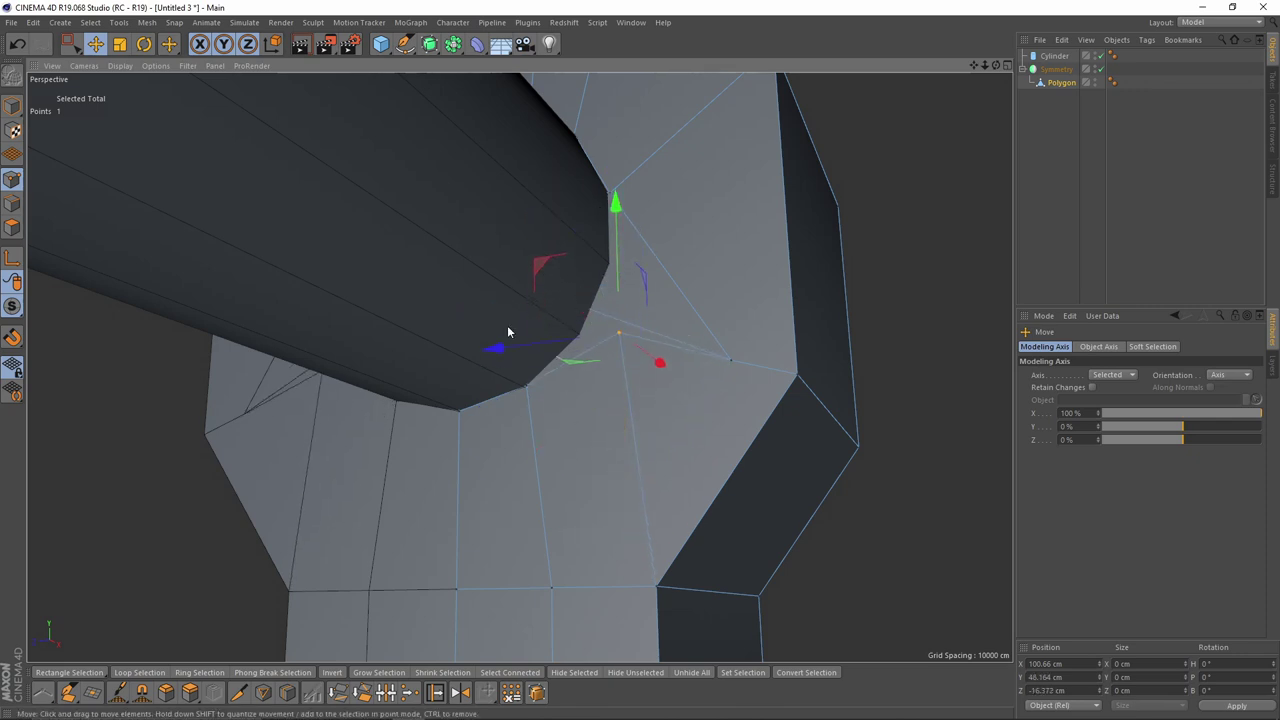
{"action": "left_click_drag", "start_coordinate": [577, 220], "coordinate": [620, 340], "text": "alt"}
{"action": "left_click", "coordinate": [726, 349]}
{"action": "left_click_drag", "start_coordinate": [721, 249], "coordinate": [720, 155]}
{"action": "left_click_drag", "start_coordinate": [621, 252], "coordinate": [400, 280]}
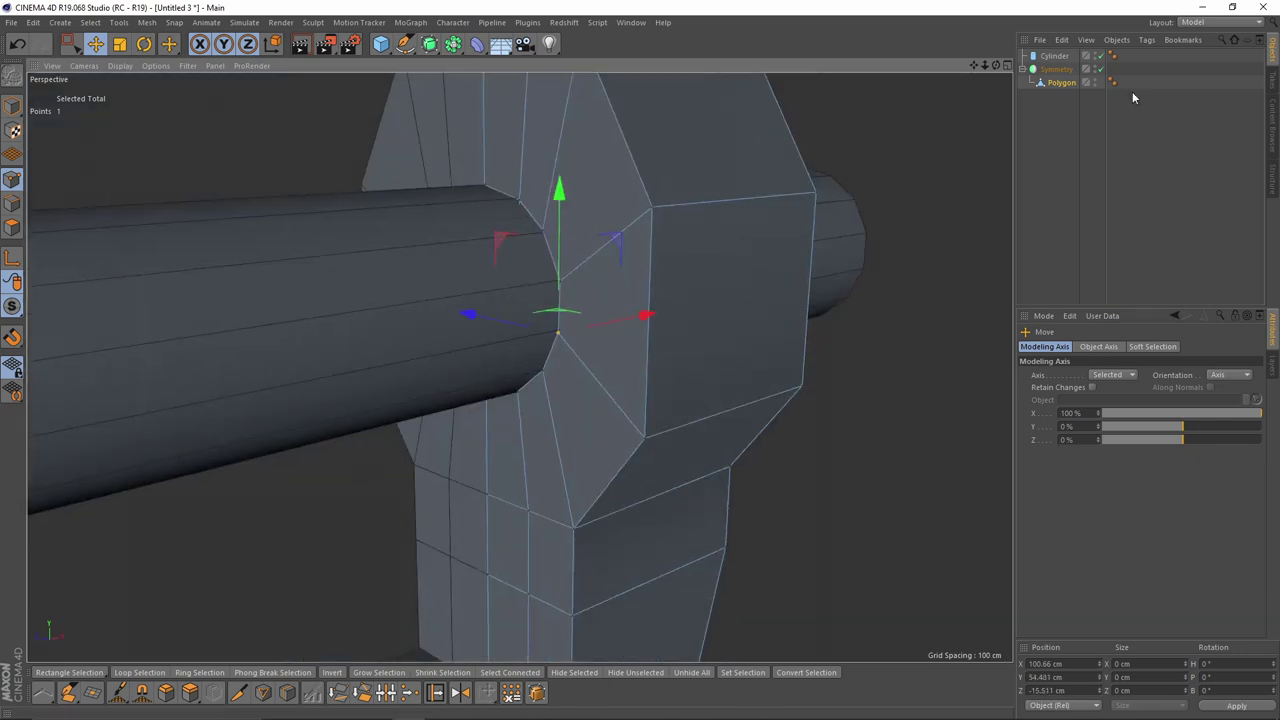
Step: Hide the barrel cylinder and return to the twelve selected end-face polygons
{"action": "left_click", "coordinate": [1101, 56]}
{"action": "left_click", "coordinate": [14, 234]}
{"action": "left_click_drag", "start_coordinate": [520, 366], "coordinate": [440, 354], "text": "alt"}
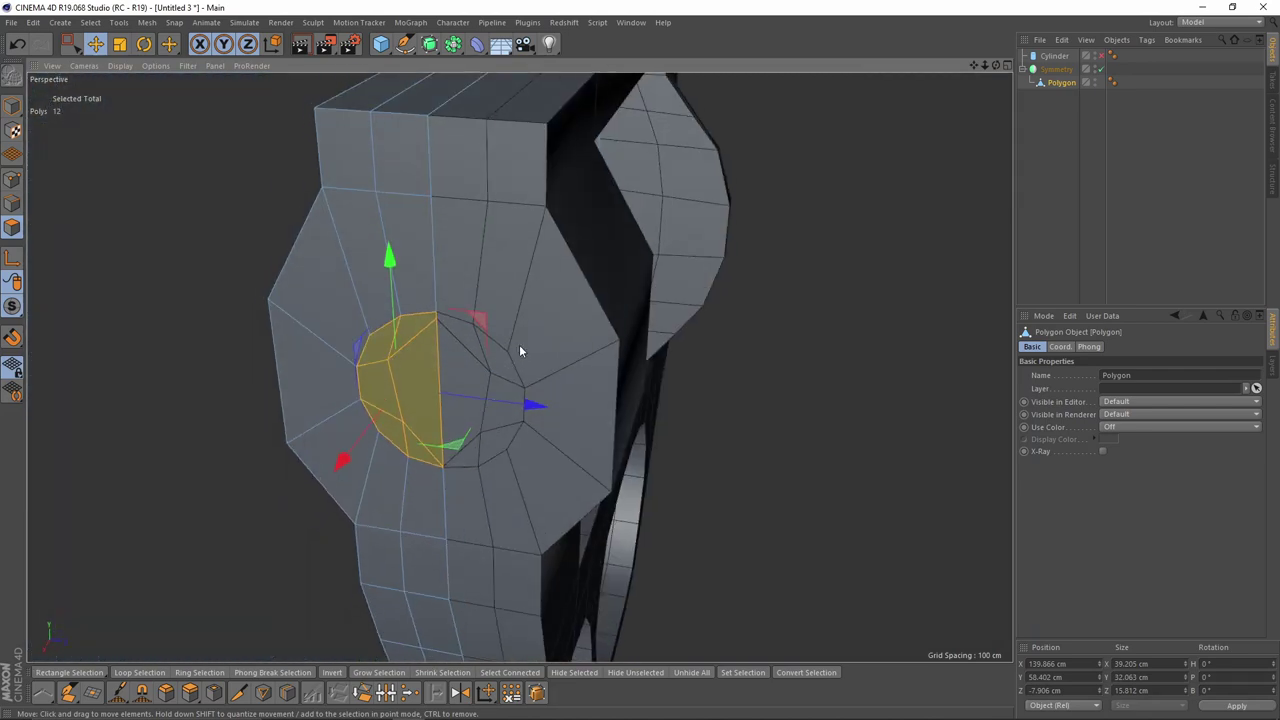
Step: Try to bridge the twelve selected end-face polygons through the front section in wireframe display, and undo it
{"action": "key", "text": "n"}
{"action": "key", "text": "g"}
{"action": "mouse_move", "coordinate": [520, 366]}
{"action": "left_mouse_down", "text": "alt"}
{"action": "mouse_move", "coordinate": [543, 328]}
{"action": "mouse_move", "coordinate": [549, 226]}
{"action": "mouse_move", "coordinate": [513, 216]}
{"action": "mouse_move", "coordinate": [521, 328]}
{"action": "mouse_move", "coordinate": [545, 330]}
{"action": "mouse_move", "coordinate": [546, 347]}
{"action": "left_mouse_up", "text": "alt"}
{"action": "scroll", "coordinate": [546, 347], "scroll_direction": "up", "scroll_amount": 2}
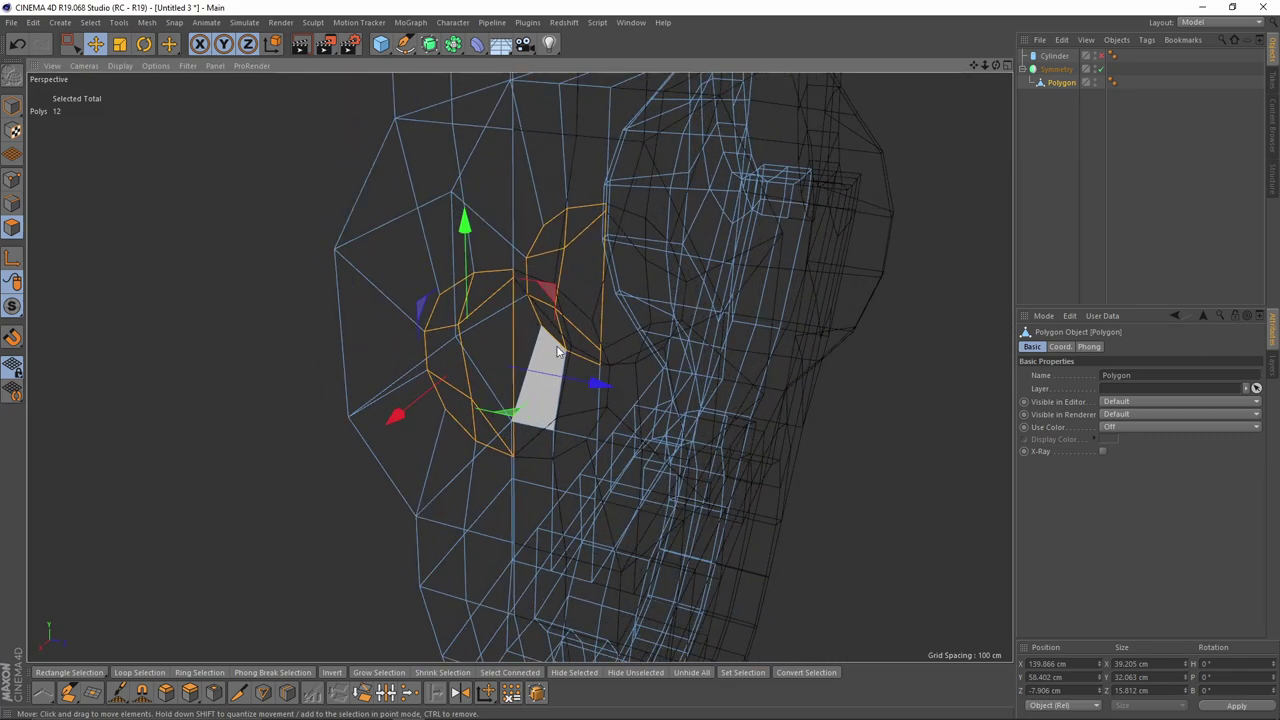
{"action": "right_click", "coordinate": [582, 311]}
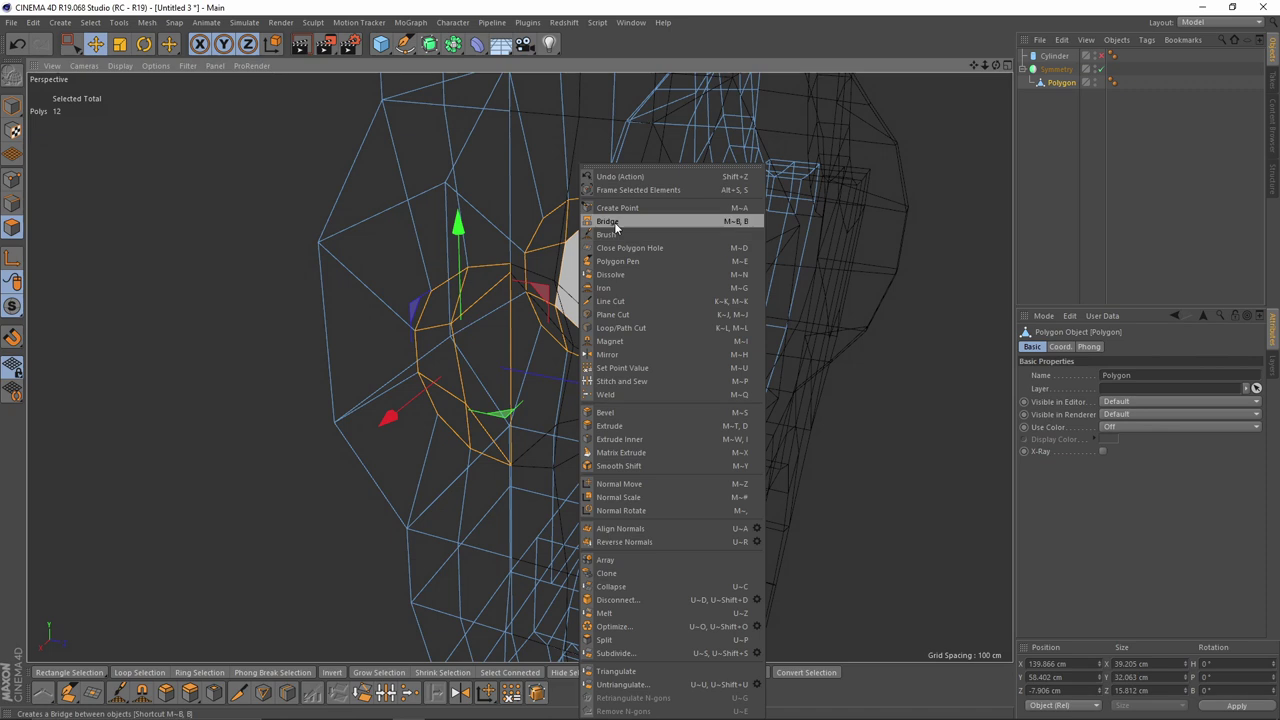
{"action": "left_click", "coordinate": [615, 222]}
{"action": "left_click_drag", "start_coordinate": [534, 399], "coordinate": [458, 443], "text": "alt"}
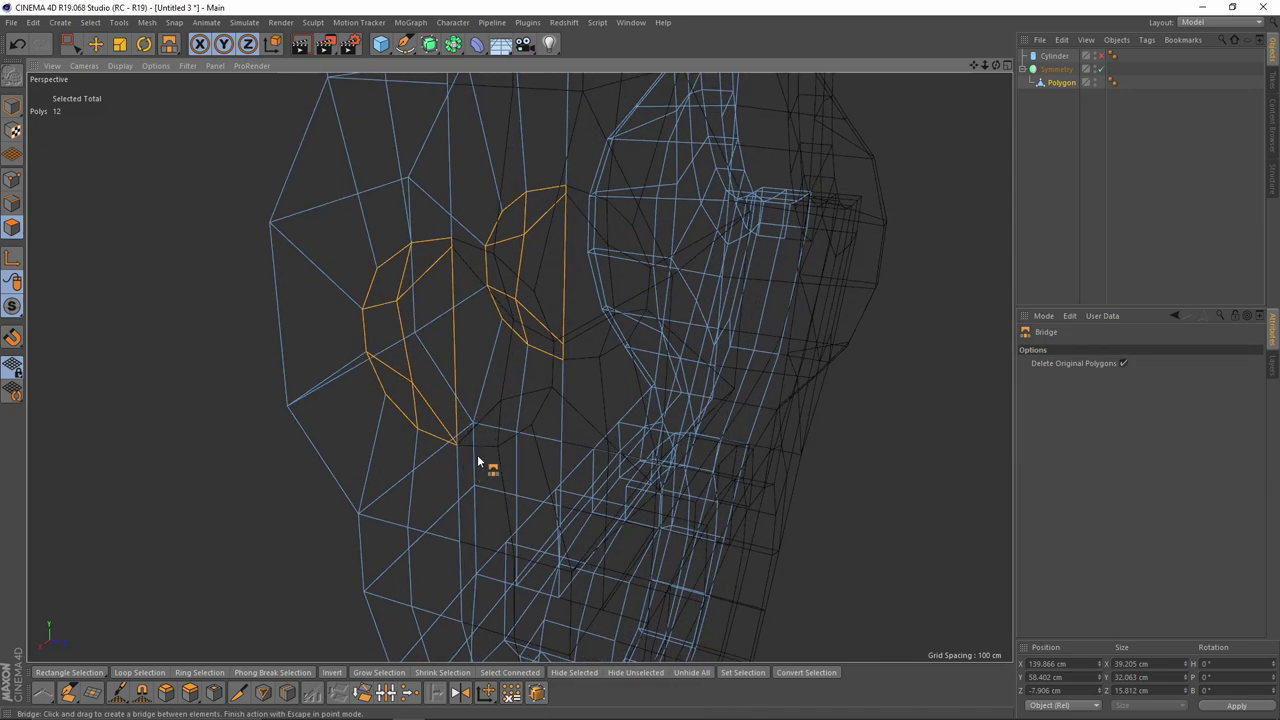
{"action": "left_click_drag", "start_coordinate": [549, 380], "coordinate": [578, 376]}
{"action": "mouse_move", "coordinate": [494, 366]}
{"action": "left_mouse_down", "text": "alt"}
{"action": "mouse_move", "coordinate": [622, 343]}
{"action": "mouse_move", "coordinate": [567, 390]}
{"action": "mouse_move", "coordinate": [628, 392]}
{"action": "mouse_move", "coordinate": [549, 416]}
{"action": "mouse_move", "coordinate": [573, 386]}
{"action": "left_mouse_up", "text": "alt"}
{"action": "key", "text": "n"}
{"action": "key", "text": "b"}
{"action": "key", "text": "ctrl+z"}
Step: Try the bridge between the two end faces again, delete a leftover polygon, and undo these changes
{"action": "key", "text": "n"}
{"action": "key", "text": "g"}
{"action": "mouse_move", "coordinate": [552, 445]}
{"action": "left_mouse_down"}
{"action": "mouse_move", "coordinate": [680, 363]}
{"action": "mouse_move", "coordinate": [551, 356]}
{"action": "mouse_move", "coordinate": [711, 444]}
{"action": "mouse_move", "coordinate": [769, 520]}
{"action": "mouse_move", "coordinate": [770, 482]}
{"action": "mouse_move", "coordinate": [680, 445]}
{"action": "mouse_move", "coordinate": [594, 435]}
{"action": "mouse_move", "coordinate": [760, 440]}
{"action": "left_mouse_up"}
{"action": "key", "text": "n"}
{"action": "key", "text": "b"}
{"action": "key", "text": "e"}
{"action": "left_click", "coordinate": [537, 358]}
{"action": "key", "text": "Delete"}
{"action": "key", "text": "ctrl+z"}
{"action": "key", "text": "ctrl+z"}
{"action": "key", "text": "ctrl+z"}
Step: Try to bridge the two end faces with the symmetry temporarily disabled, and undo the result
{"action": "key", "text": "n"}
{"action": "key", "text": "g"}
{"action": "left_click_drag", "start_coordinate": [415, 430], "coordinate": [480, 424], "text": "alt"}
{"action": "left_click", "coordinate": [1101, 69]}
{"action": "mouse_move", "coordinate": [455, 490]}
{"action": "left_mouse_down", "text": "alt"}
{"action": "mouse_move", "coordinate": [523, 494]}
{"action": "mouse_move", "coordinate": [357, 454]}
{"action": "left_mouse_up", "text": "alt"}
{"action": "key", "text": "b"}
{"action": "key", "text": "ctrl+z"}
{"action": "mouse_move", "coordinate": [626, 519]}
{"action": "left_mouse_down", "text": "alt"}
{"action": "mouse_move", "coordinate": [304, 412]}
{"action": "mouse_move", "coordinate": [745, 380]}
{"action": "left_mouse_up", "text": "alt"}
{"action": "key", "text": "Return"}
{"action": "key", "text": "n"}
{"action": "key", "text": "b"}
{"action": "key", "text": "e"}
{"action": "left_click", "coordinate": [1101, 69]}
Step: Move the inner centre-line points on the front section's end face away from the circular outline to space them evenly
{"action": "left_click_drag", "start_coordinate": [798, 437], "coordinate": [692, 415], "text": "alt"}
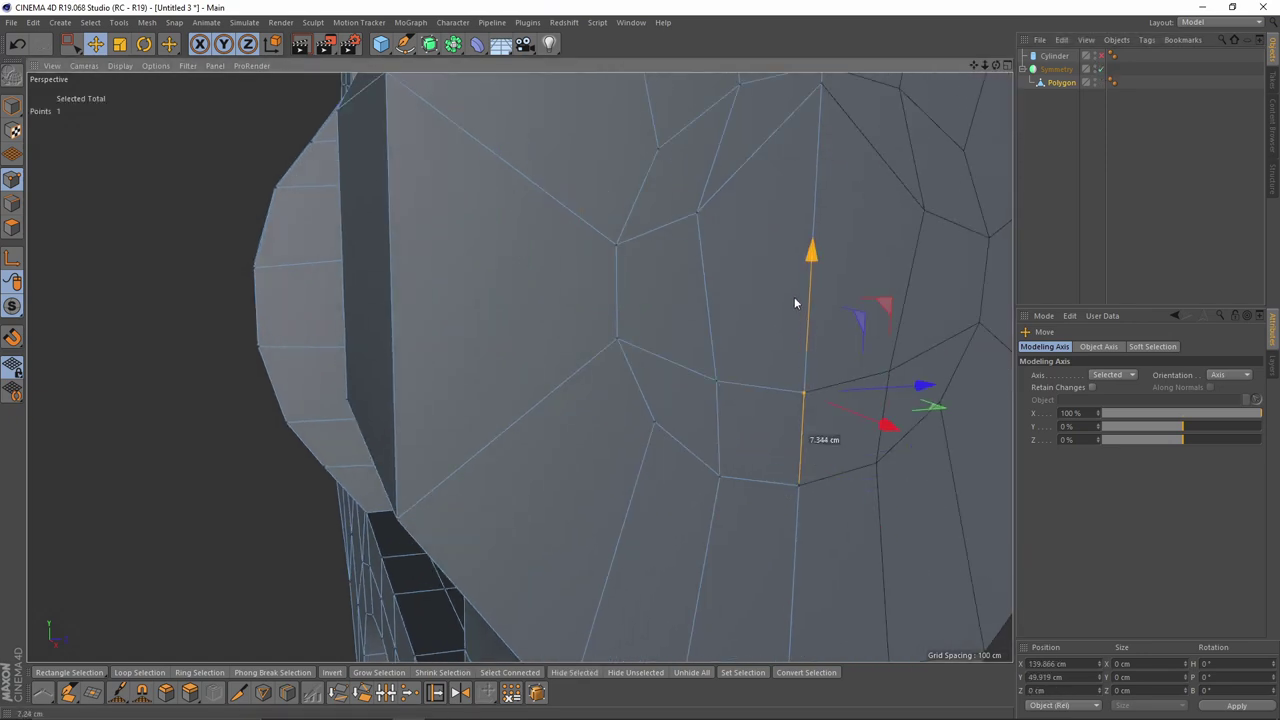
{"action": "left_click_drag", "start_coordinate": [794, 297], "coordinate": [794, 296]}
{"action": "middle_click_drag", "start_coordinate": [794, 296], "coordinate": [763, 394], "text": "alt"}
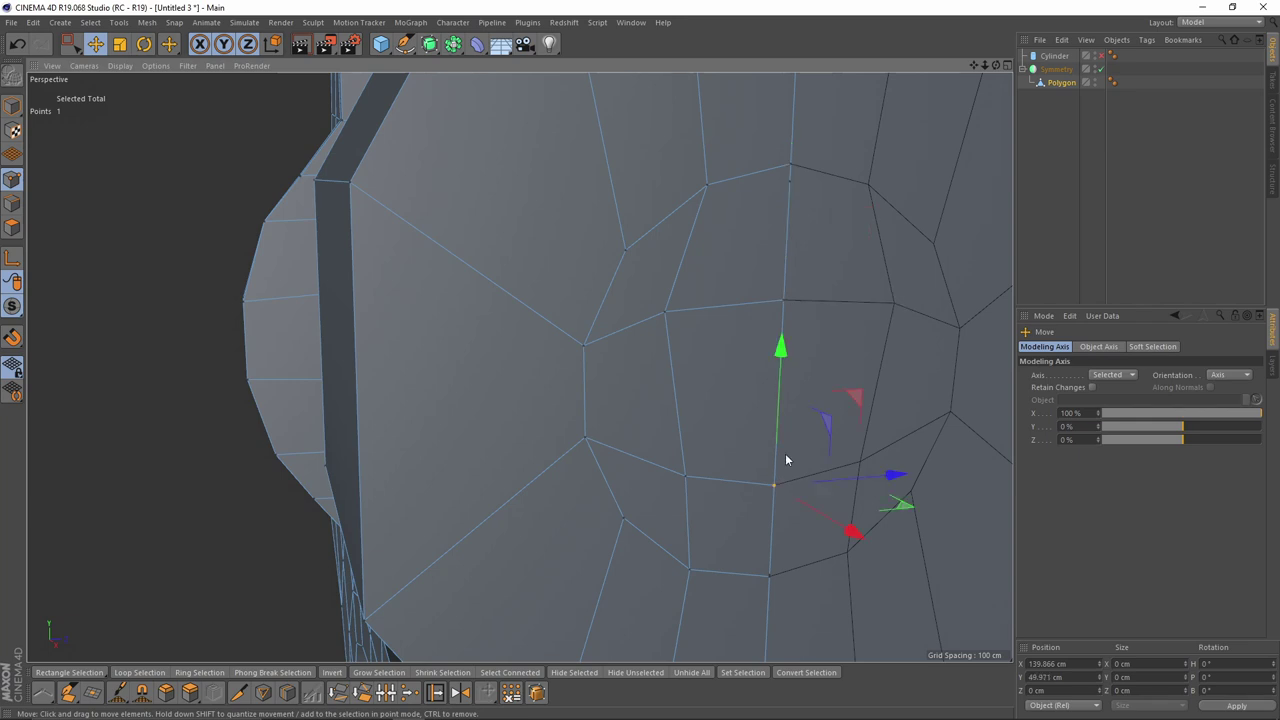
{"action": "left_click_drag", "start_coordinate": [782, 340], "coordinate": [783, 329]}
{"action": "right_click_drag", "start_coordinate": [783, 329], "coordinate": [643, 351], "text": "alt"}
{"action": "left_click_drag", "start_coordinate": [643, 351], "coordinate": [718, 372], "text": "alt"}
{"action": "middle_click_drag", "start_coordinate": [520, 366], "coordinate": [680, 392], "text": "alt"}
{"action": "mouse_move", "coordinate": [581, 299]}
{"action": "left_mouse_down", "text": "alt"}
{"action": "mouse_move", "coordinate": [603, 313]}
{"action": "mouse_move", "coordinate": [586, 280]}
{"action": "left_mouse_up", "text": "alt"}
Step: Bridge the twelve selected polygons of the two end faces to cut a bore through the front section
{"action": "left_click", "coordinate": [12, 228]}
{"action": "left_click_drag", "start_coordinate": [483, 371], "coordinate": [205, 385], "text": "alt"}
{"action": "left_click_drag", "start_coordinate": [520, 366], "coordinate": [443, 343], "text": "alt"}
{"action": "scroll", "coordinate": [447, 398], "scroll_direction": "up", "scroll_amount": 2}
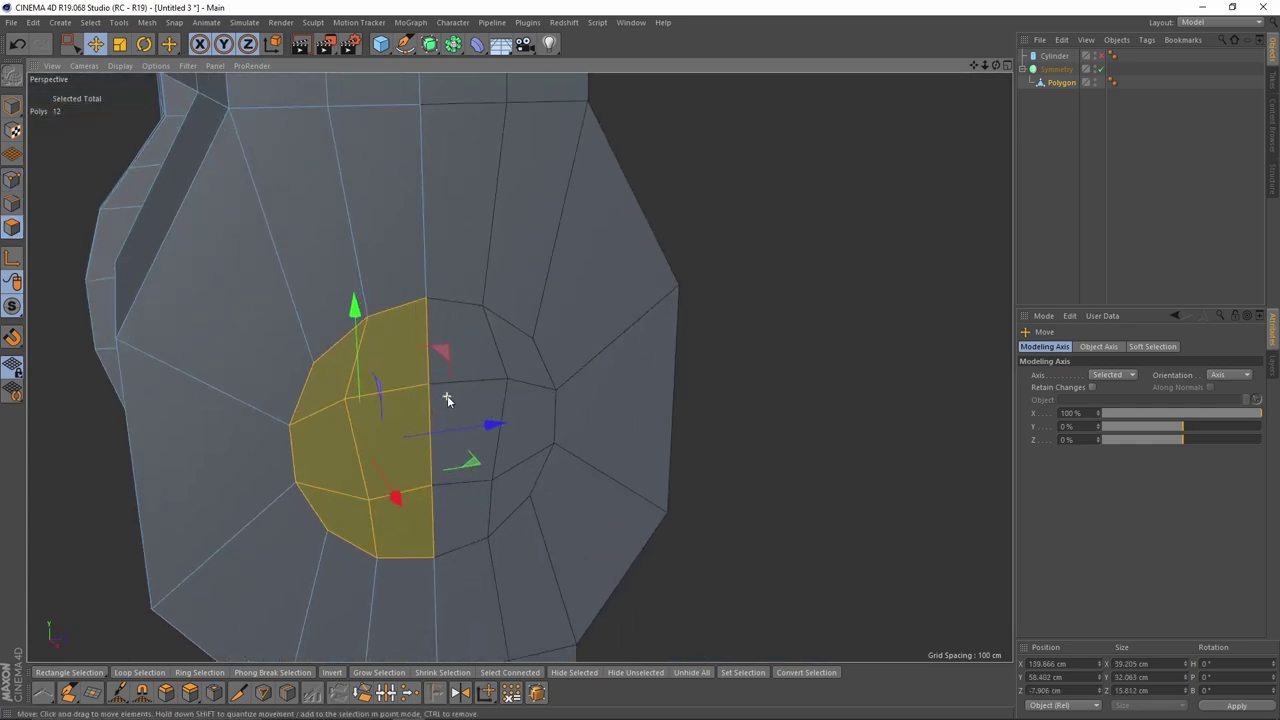
{"action": "key", "text": "n"}
{"action": "key", "text": "g"}
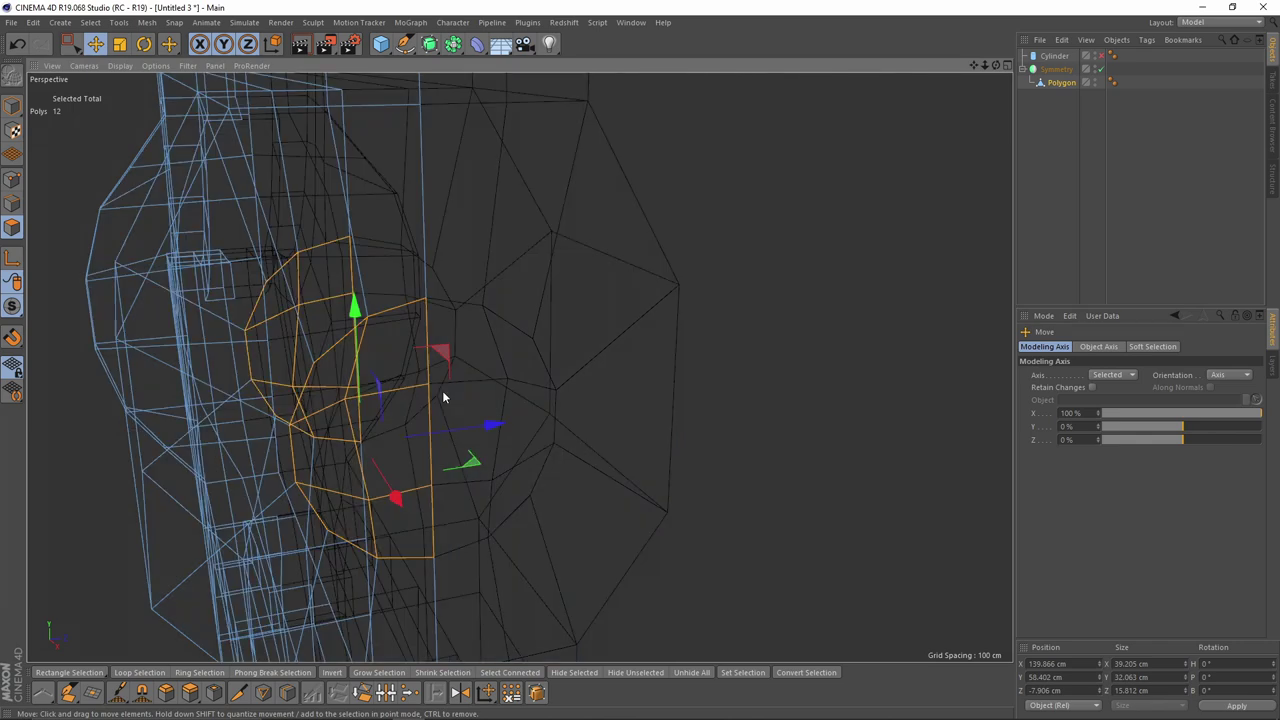
{"action": "key", "text": "b"}
{"action": "left_click_drag", "start_coordinate": [410, 432], "coordinate": [285, 484], "text": "alt"}
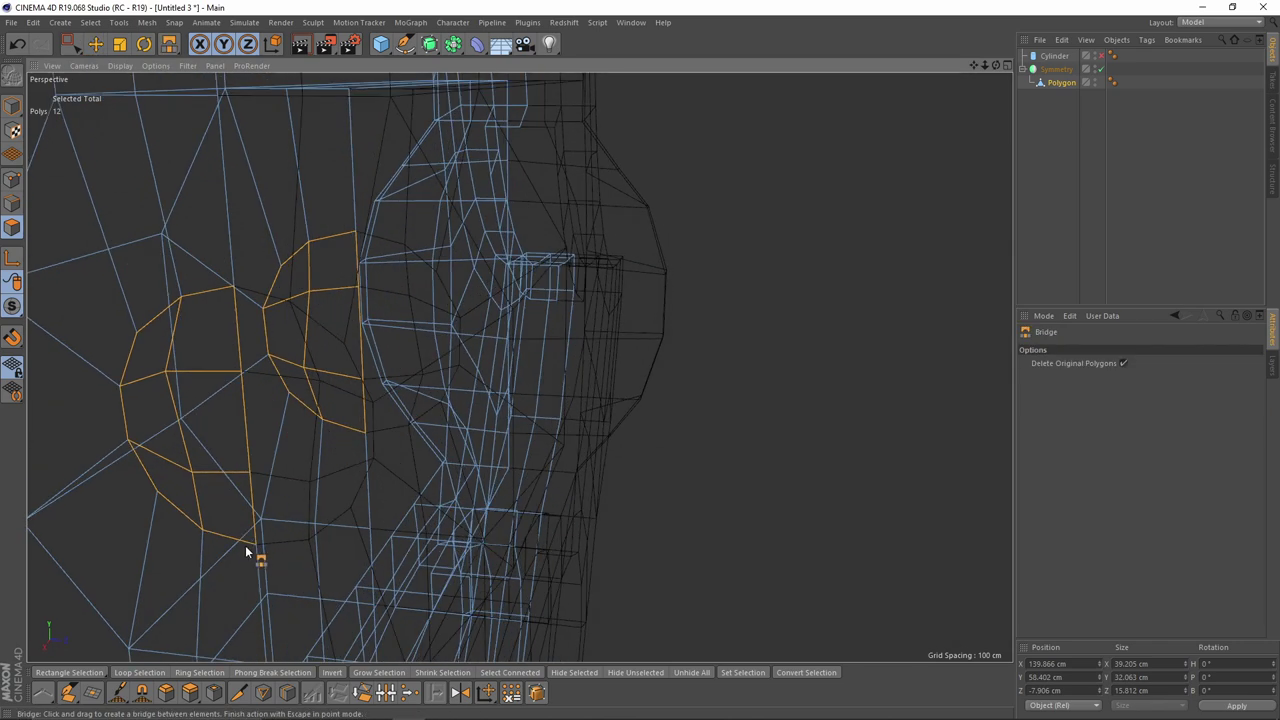
{"action": "mouse_move", "coordinate": [361, 444]}
{"action": "left_mouse_down"}
{"action": "mouse_move", "coordinate": [366, 408]}
{"action": "mouse_move", "coordinate": [393, 410]}
{"action": "left_mouse_up"}
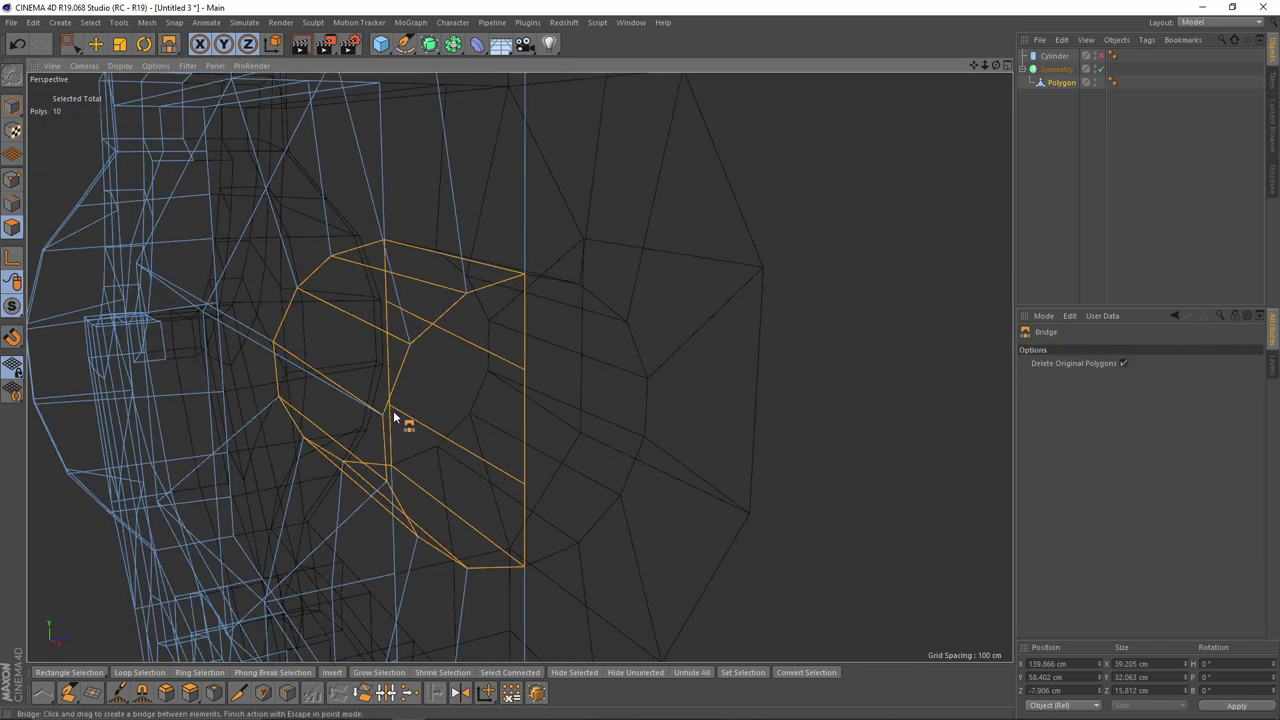
Step: Return to shaded display and delete the leftover polygons on the mirror plane inside the bore
{"action": "key", "text": "n"}
{"action": "key", "text": "b"}
{"action": "key", "text": "e"}
{"action": "left_click", "coordinate": [474, 416]}
{"action": "key", "text": "Delete"}
{"action": "left_click", "coordinate": [500, 470]}
{"action": "key", "text": "Delete"}
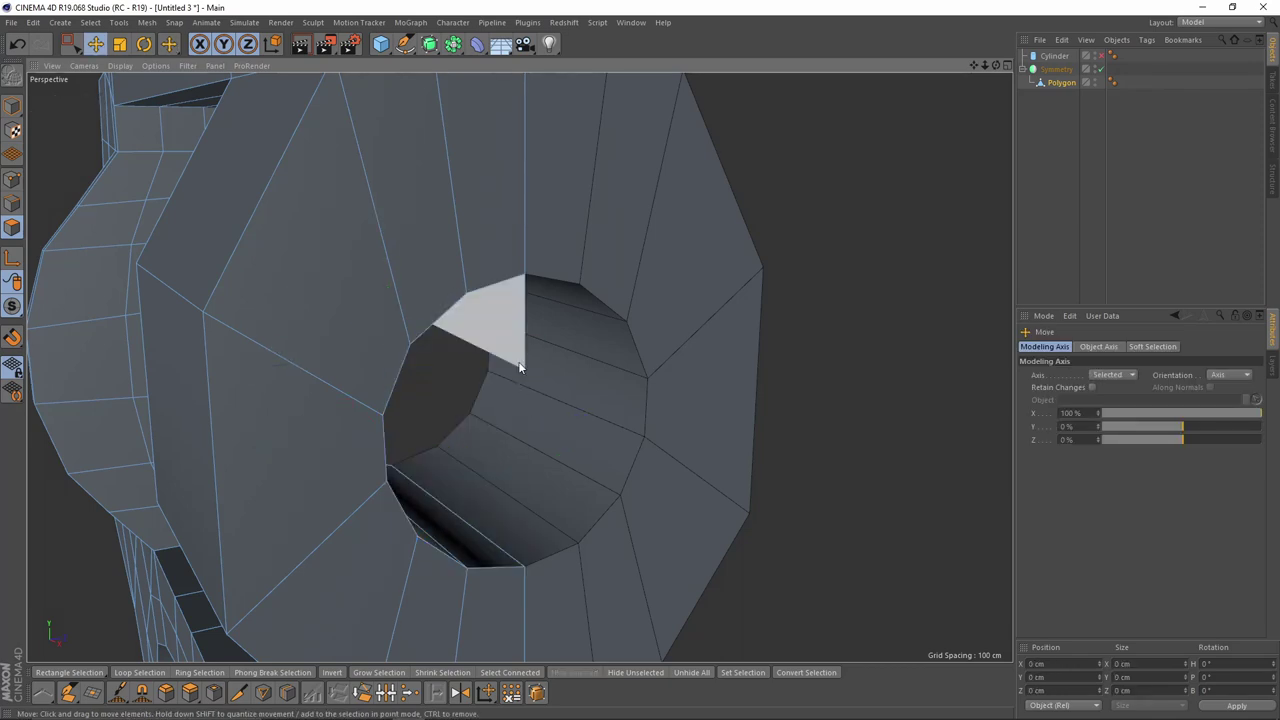
{"action": "left_click", "coordinate": [520, 360]}
{"action": "key", "text": "Delete"}
Step: Select the two frame polygons around the small pin above the trigger guard in the front view and inset them 4.6 cm
{"action": "scroll", "coordinate": [507, 368], "scroll_direction": "down", "scroll_amount": 4}
{"action": "left_click_drag", "start_coordinate": [506, 372], "coordinate": [539, 376], "text": "alt"}
{"action": "scroll", "coordinate": [540, 364], "scroll_direction": "down", "scroll_amount": 4}
{"action": "middle_click", "coordinate": [540, 354]}
{"action": "middle_click", "coordinate": [662, 446]}
{"action": "scroll", "coordinate": [660, 444], "scroll_direction": "down", "scroll_amount": 4}
{"action": "scroll", "coordinate": [570, 395], "scroll_direction": "up", "scroll_amount": 7}
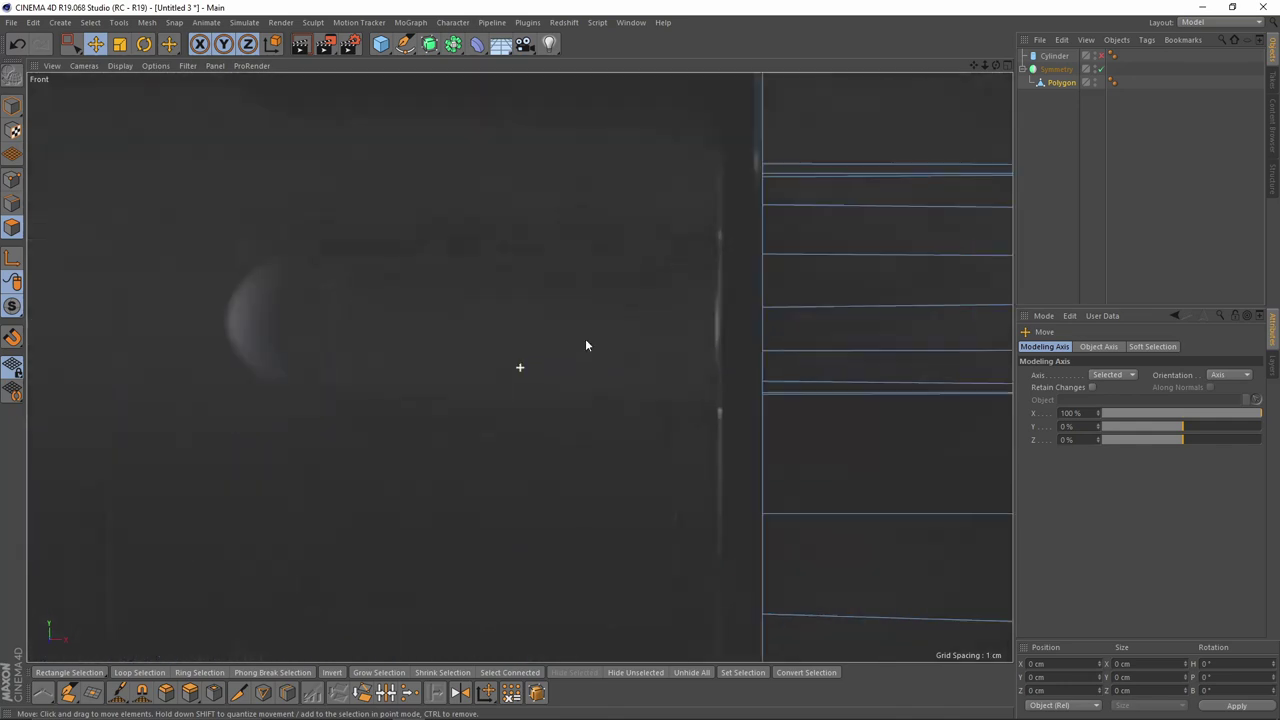
{"action": "scroll", "coordinate": [503, 396], "scroll_direction": "down", "scroll_amount": 7}
{"action": "middle_click_drag", "start_coordinate": [401, 493], "coordinate": [475, 382], "text": "alt"}
{"action": "right_click_drag", "start_coordinate": [475, 382], "coordinate": [512, 374], "text": "alt"}
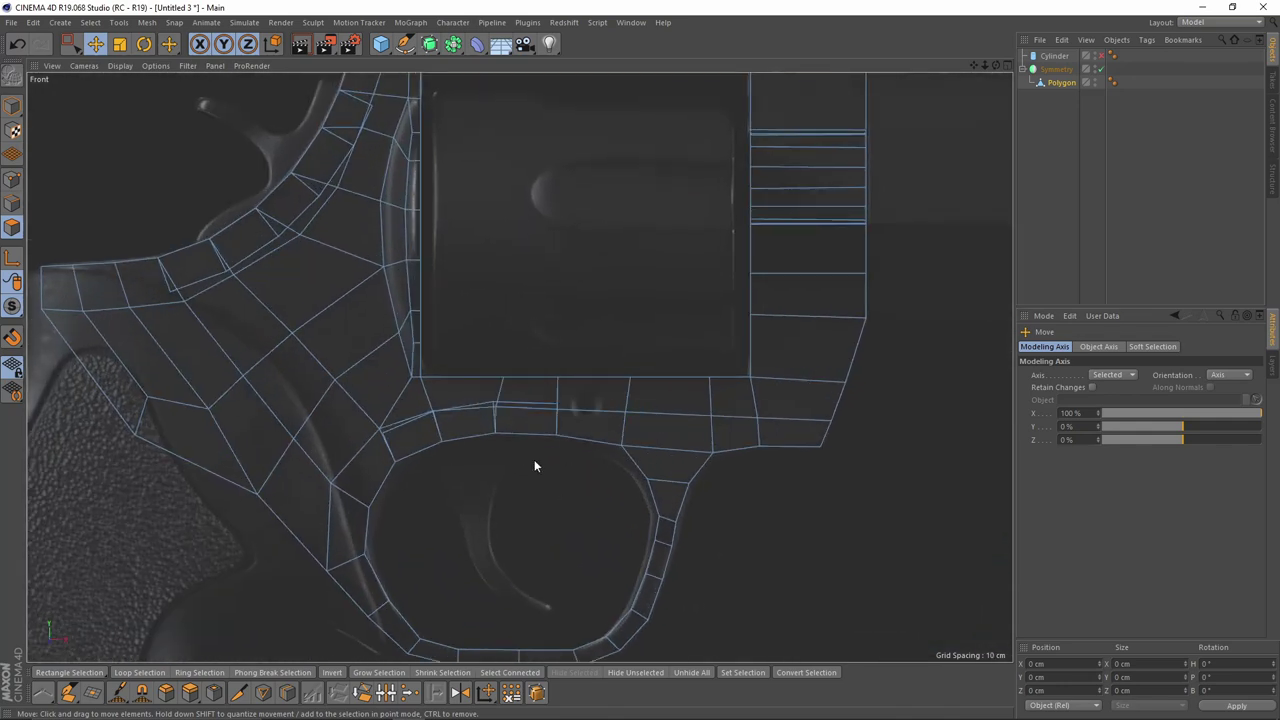
{"action": "scroll", "coordinate": [512, 396], "scroll_direction": "up", "scroll_amount": 5}
{"action": "left_click", "coordinate": [474, 366]}
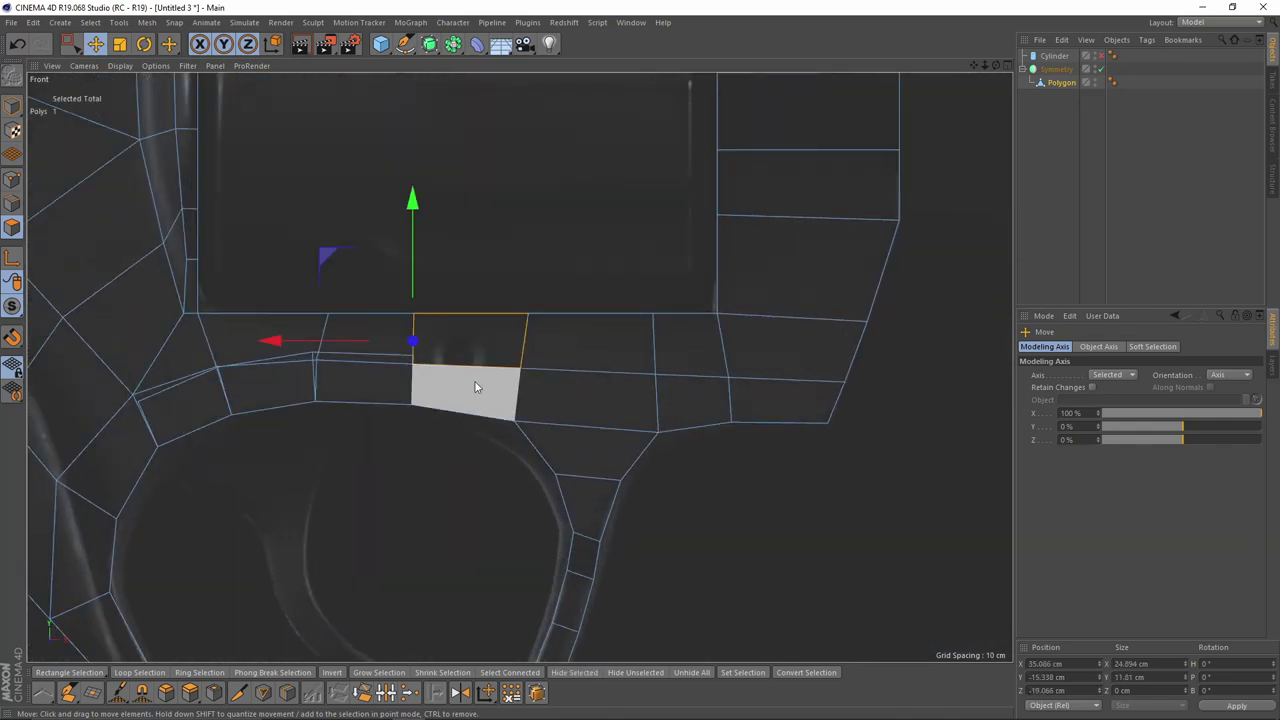
{"action": "left_click", "coordinate": [476, 387], "text": "shift"}
{"action": "middle_click_drag", "start_coordinate": [469, 361], "coordinate": [521, 376], "text": "alt"}
{"action": "scroll", "coordinate": [521, 376], "scroll_direction": "up", "scroll_amount": 4}
{"action": "key", "text": "i"}
{"action": "left_click_drag", "start_coordinate": [718, 460], "coordinate": [665, 460]}
Step: Examine the new inset above the trigger guard in the perspective view
{"action": "middle_click", "coordinate": [561, 397]}
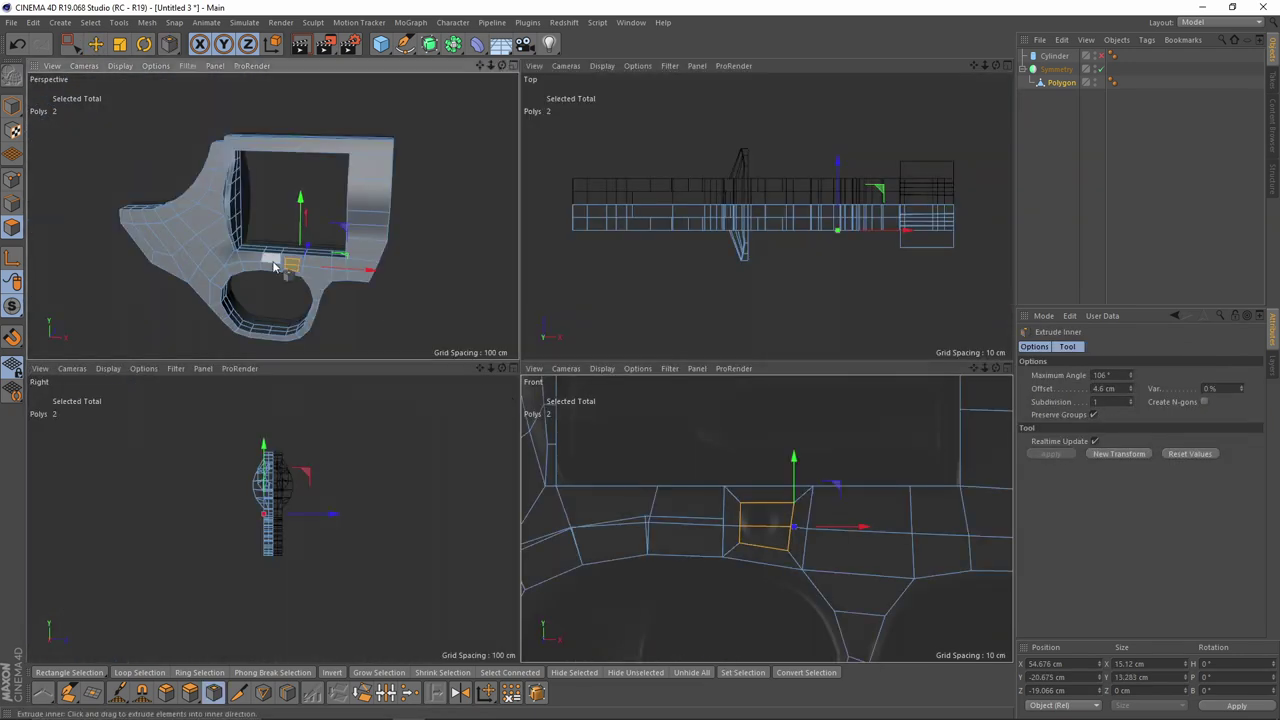
{"action": "middle_click", "coordinate": [280, 267]}
{"action": "scroll", "coordinate": [547, 441], "scroll_direction": "up", "scroll_amount": 3}
{"action": "middle_click_drag", "start_coordinate": [543, 440], "coordinate": [571, 409], "text": "alt"}
{"action": "scroll", "coordinate": [547, 416], "scroll_direction": "up", "scroll_amount": 4}
{"action": "left_click_drag", "start_coordinate": [548, 420], "coordinate": [600, 388], "text": "alt"}
{"action": "middle_click", "coordinate": [615, 440]}
{"action": "middle_click", "coordinate": [619, 452]}
Step: Add a disc primitive oriented along -Z with 1 disc segment and 8 rotation segments
{"action": "middle_click_drag", "start_coordinate": [644, 400], "coordinate": [523, 351], "text": "alt"}
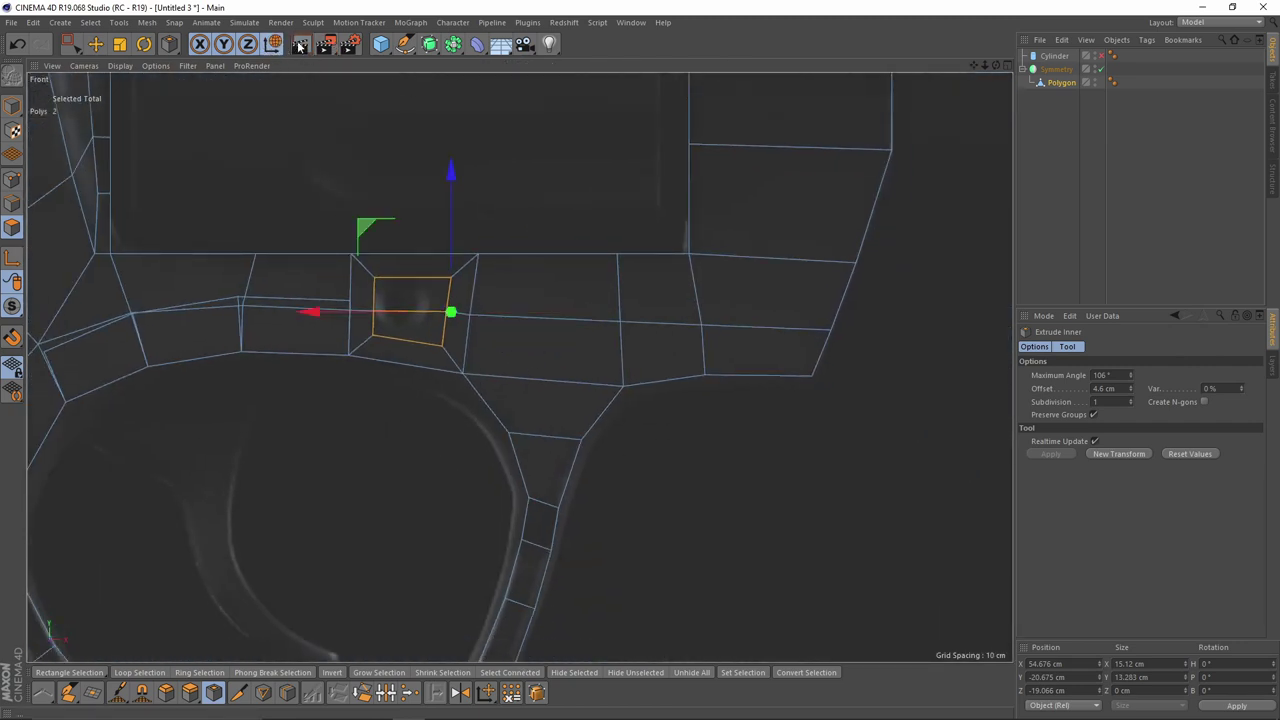
{"action": "left_click_drag", "start_coordinate": [382, 46], "coordinate": [451, 86]}
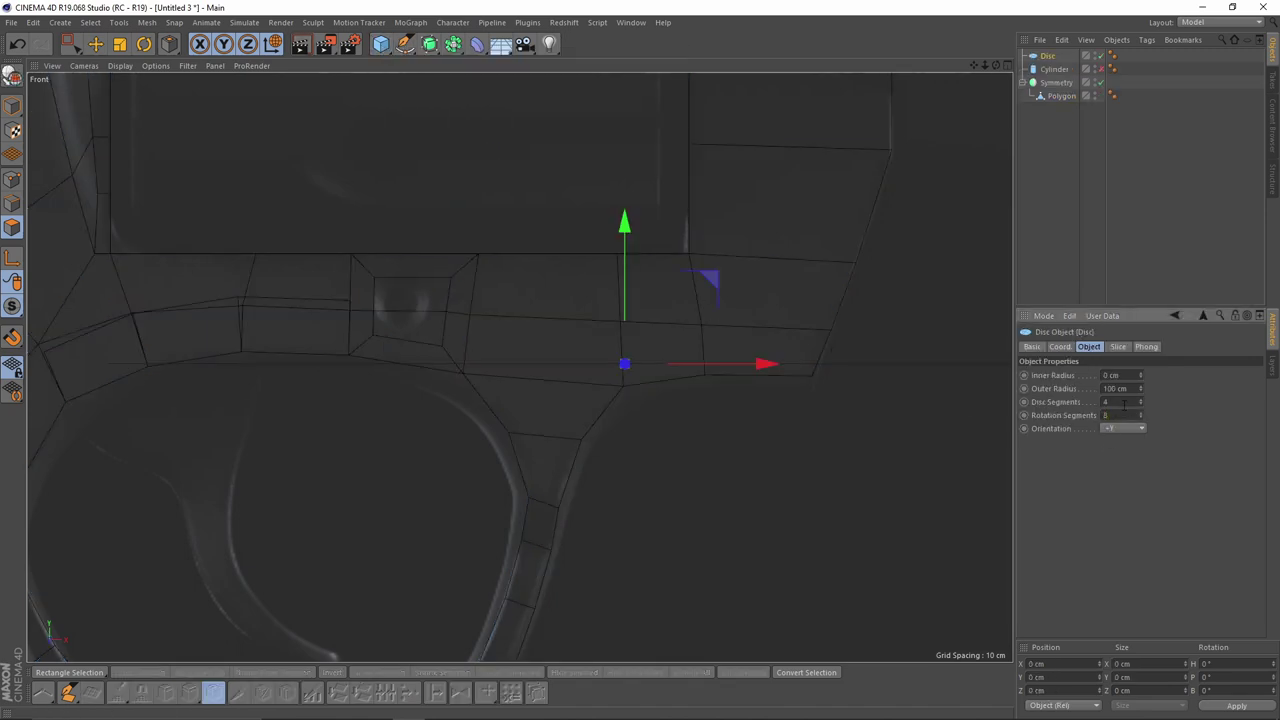
{"action": "scroll", "coordinate": [676, 367], "scroll_direction": "down", "scroll_amount": 3}
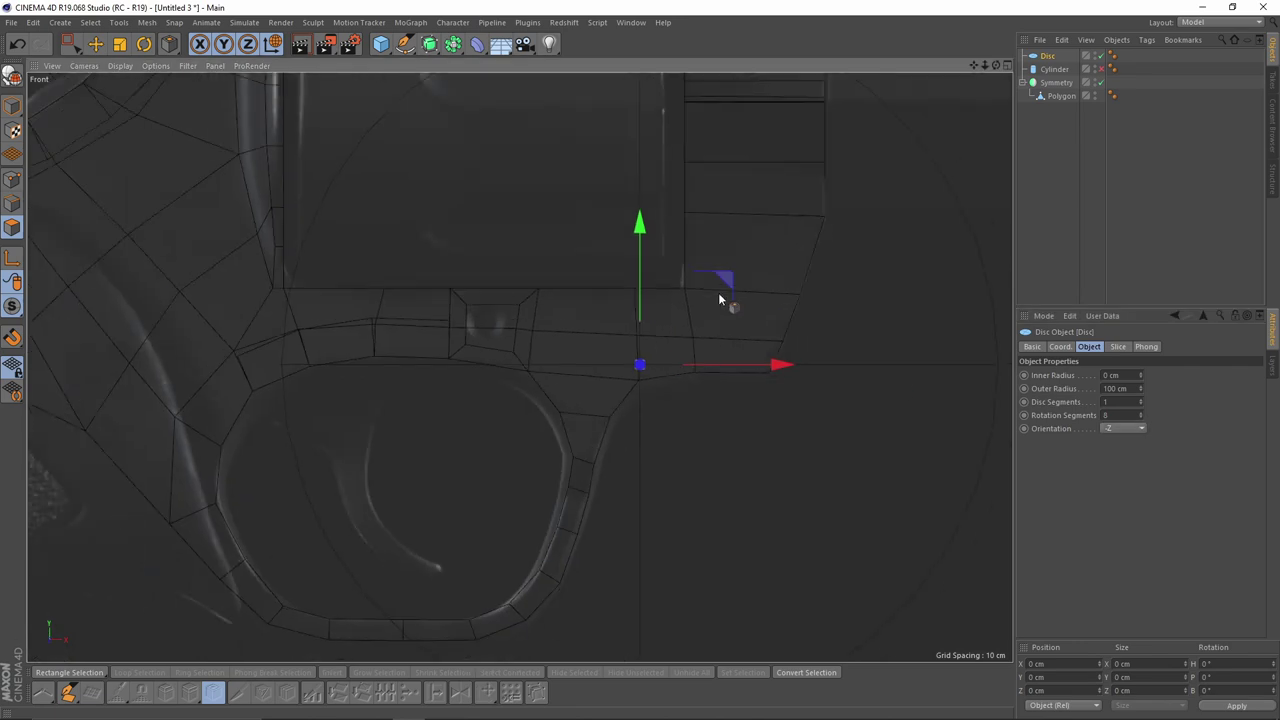
Step: Move the disc over the pin above the trigger guard and scale it down to match the pin in the reference image
{"action": "key", "text": "e"}
{"action": "left_click_drag", "start_coordinate": [718, 280], "coordinate": [575, 224]}
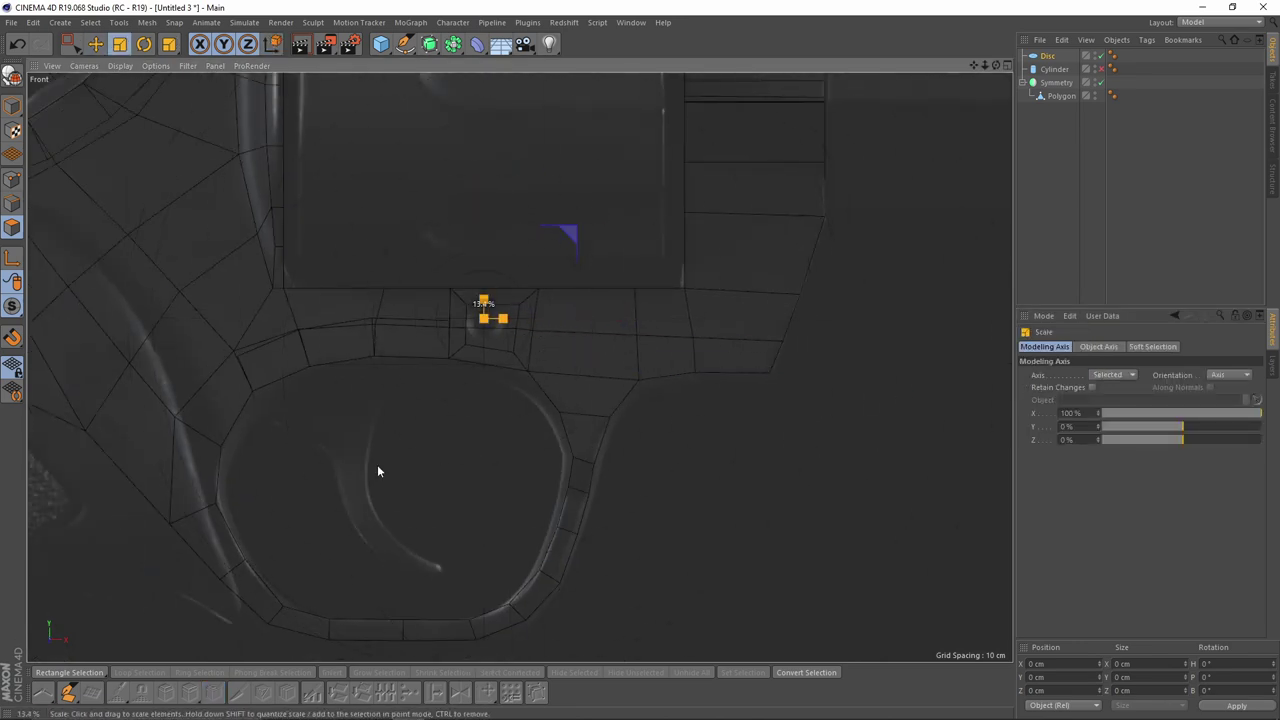
{"action": "scroll", "coordinate": [473, 384], "scroll_direction": "up", "scroll_amount": 4}
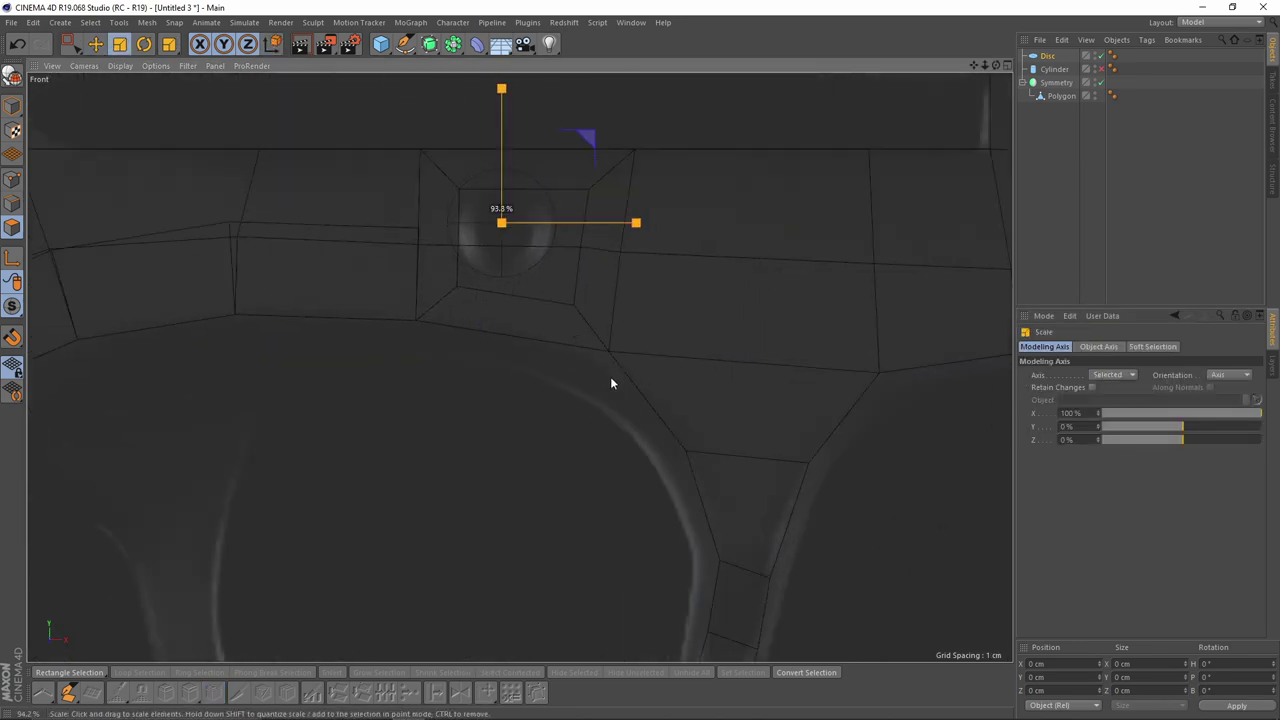
{"action": "left_click_drag", "start_coordinate": [577, 138], "coordinate": [580, 147]}
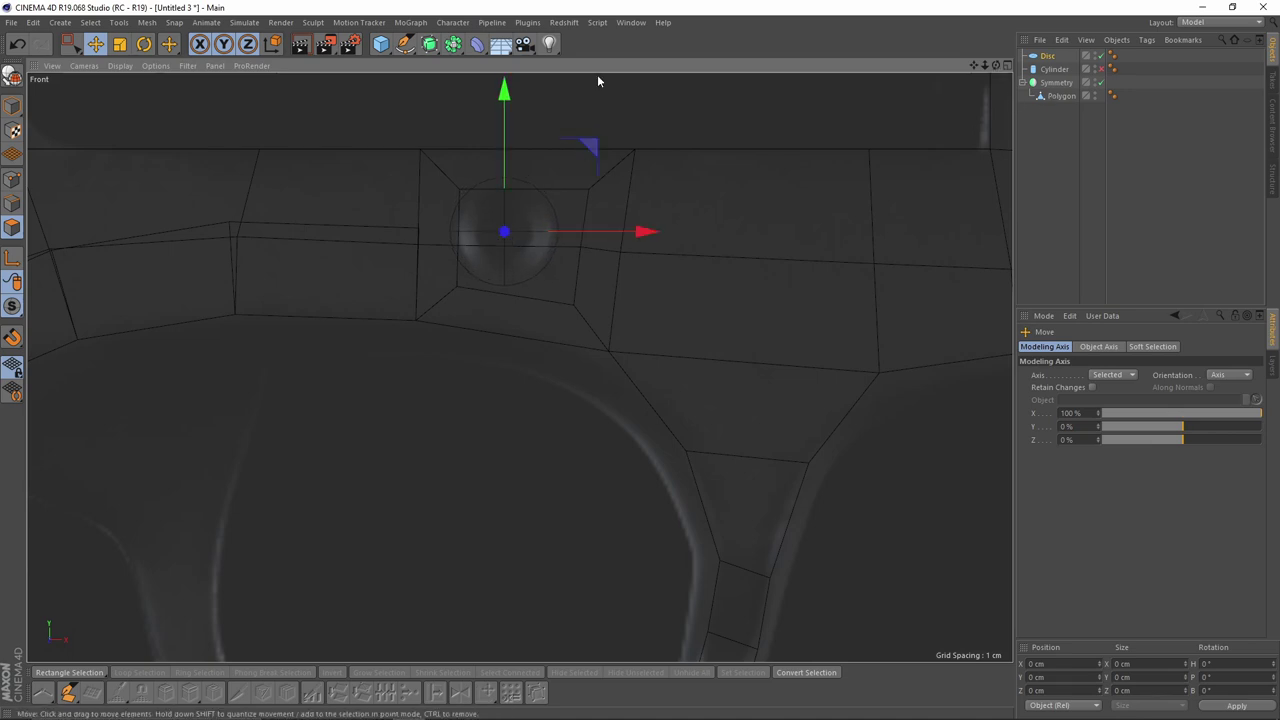
Step: Change the front view's display mode to show the disc's actual polygon edges
{"action": "left_click", "coordinate": [158, 67]}
{"action": "mouse_move", "coordinate": [124, 67]}
{"action": "left_click", "coordinate": [141, 197]}
{"action": "left_click", "coordinate": [116, 66]}
{"action": "left_click", "coordinate": [579, 309]}
{"action": "scroll", "coordinate": [579, 309], "scroll_direction": "up", "scroll_amount": 2}
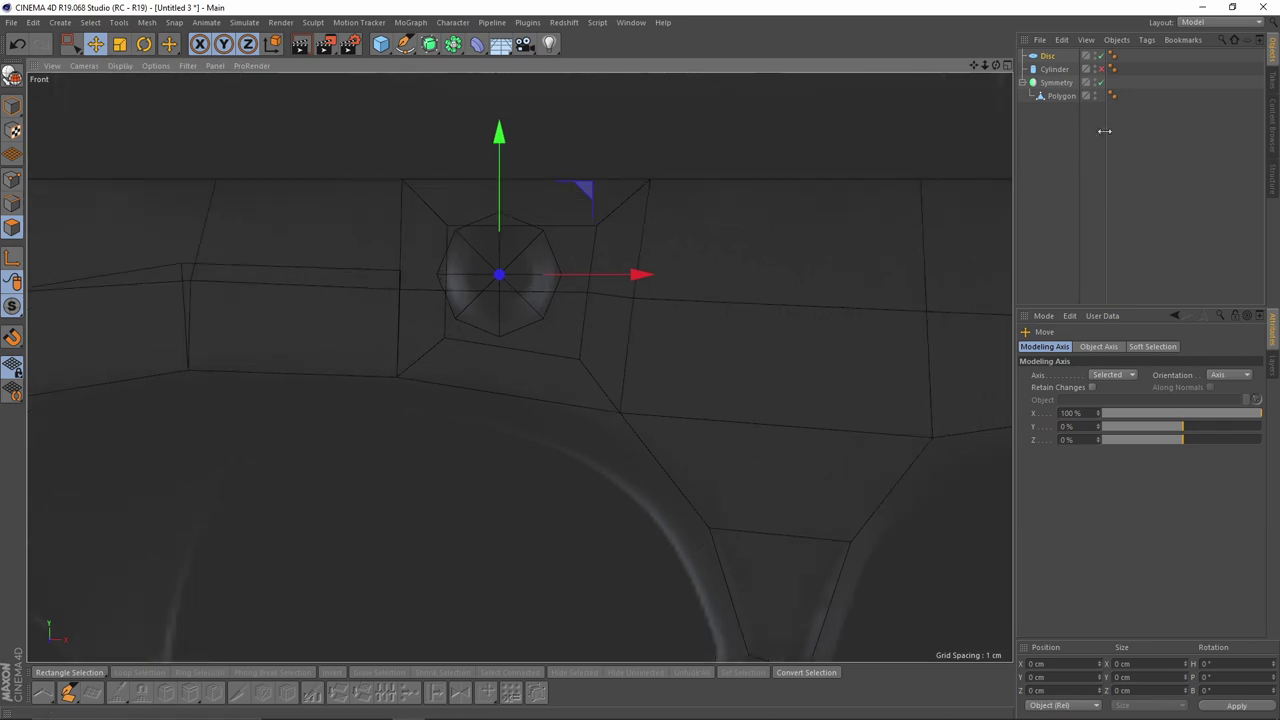
Step: Rotate the disc above the trigger guard so its upper and lower edges lie nearly level
{"action": "left_click", "coordinate": [1058, 98]}
{"action": "left_click", "coordinate": [13, 180]}
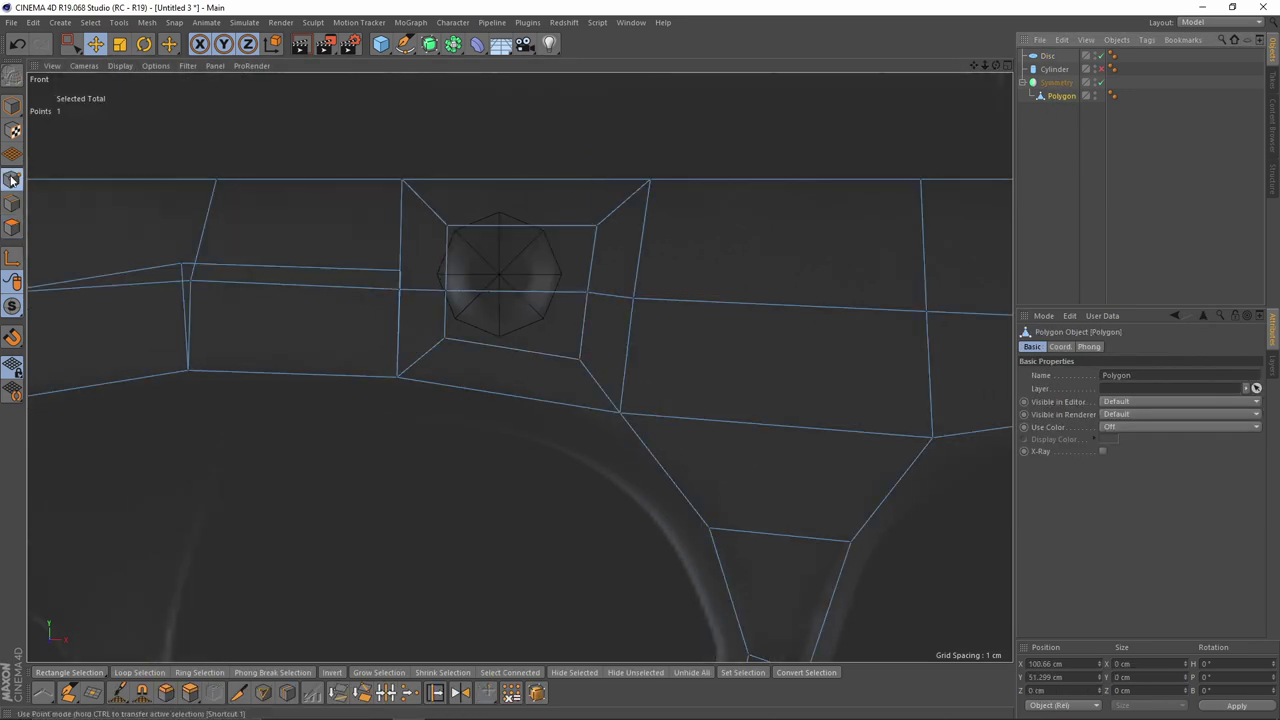
{"action": "middle_click_drag", "start_coordinate": [515, 306], "coordinate": [520, 367], "text": "alt"}
{"action": "scroll", "coordinate": [603, 287], "scroll_direction": "up", "scroll_amount": 2}
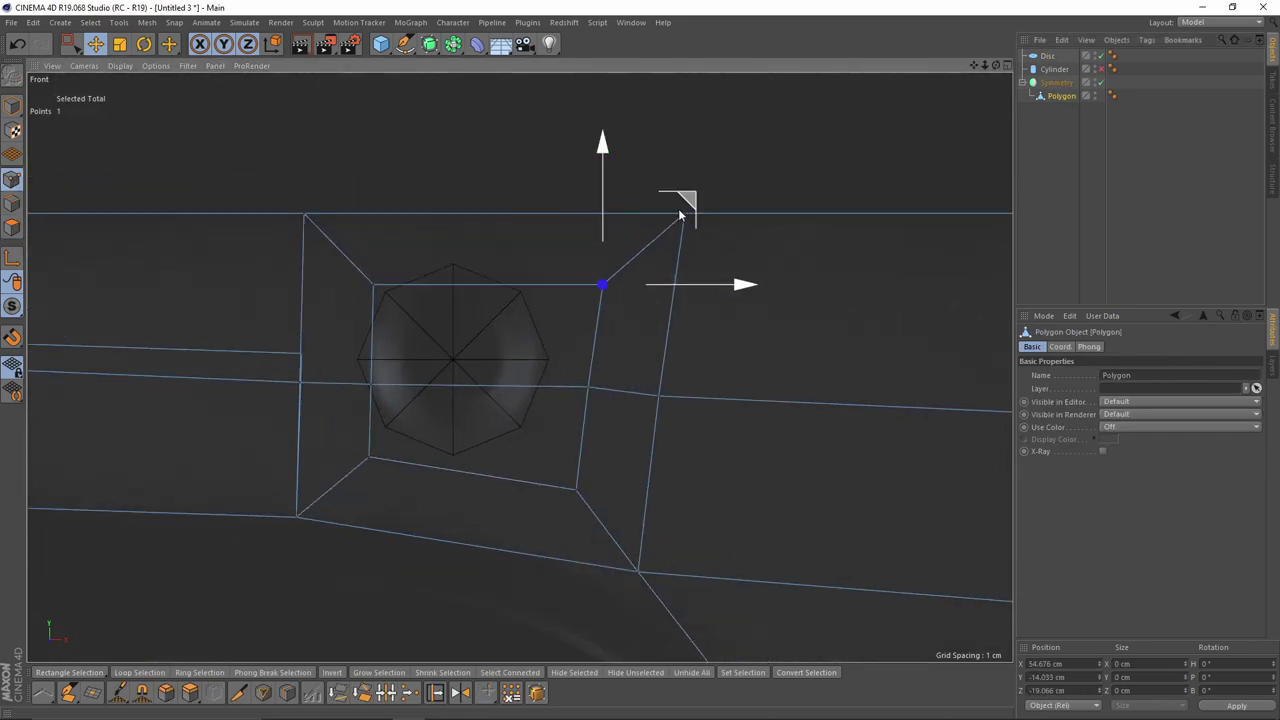
{"action": "left_click", "coordinate": [1047, 56]}
{"action": "left_click", "coordinate": [1060, 347]}
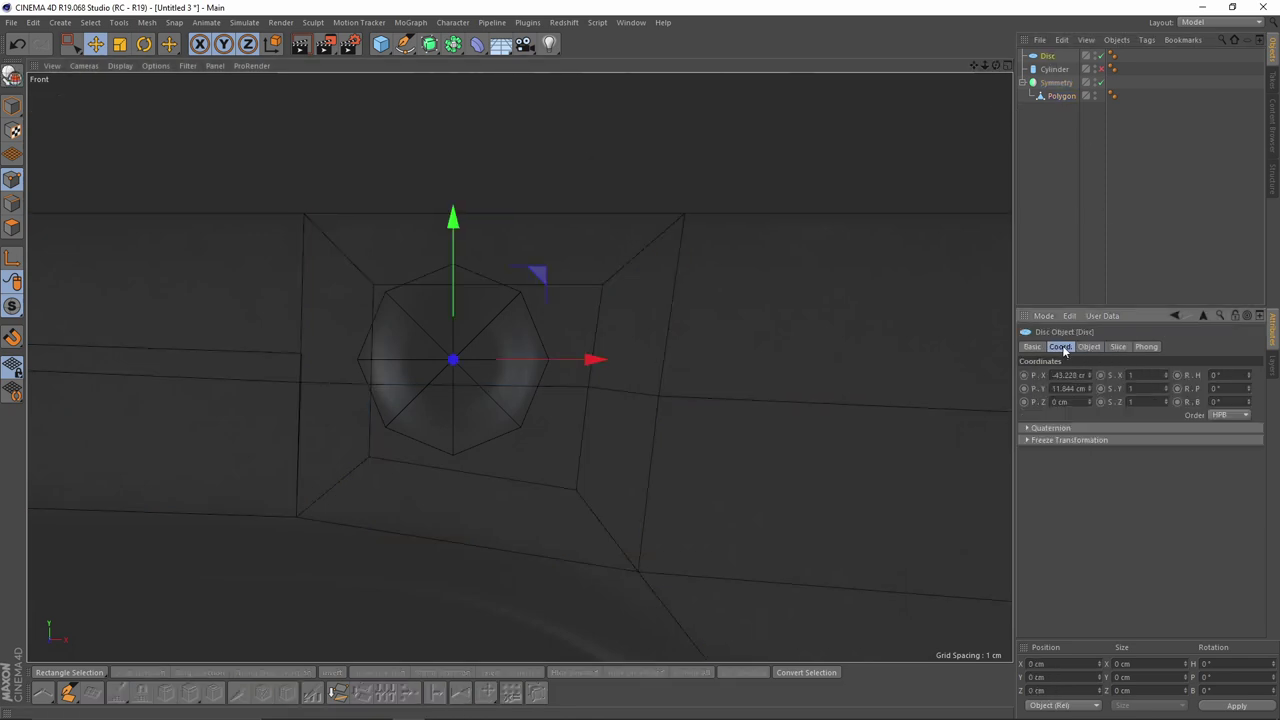
{"action": "key", "text": "r"}
{"action": "left_click_drag", "start_coordinate": [522, 313], "coordinate": [534, 346]}
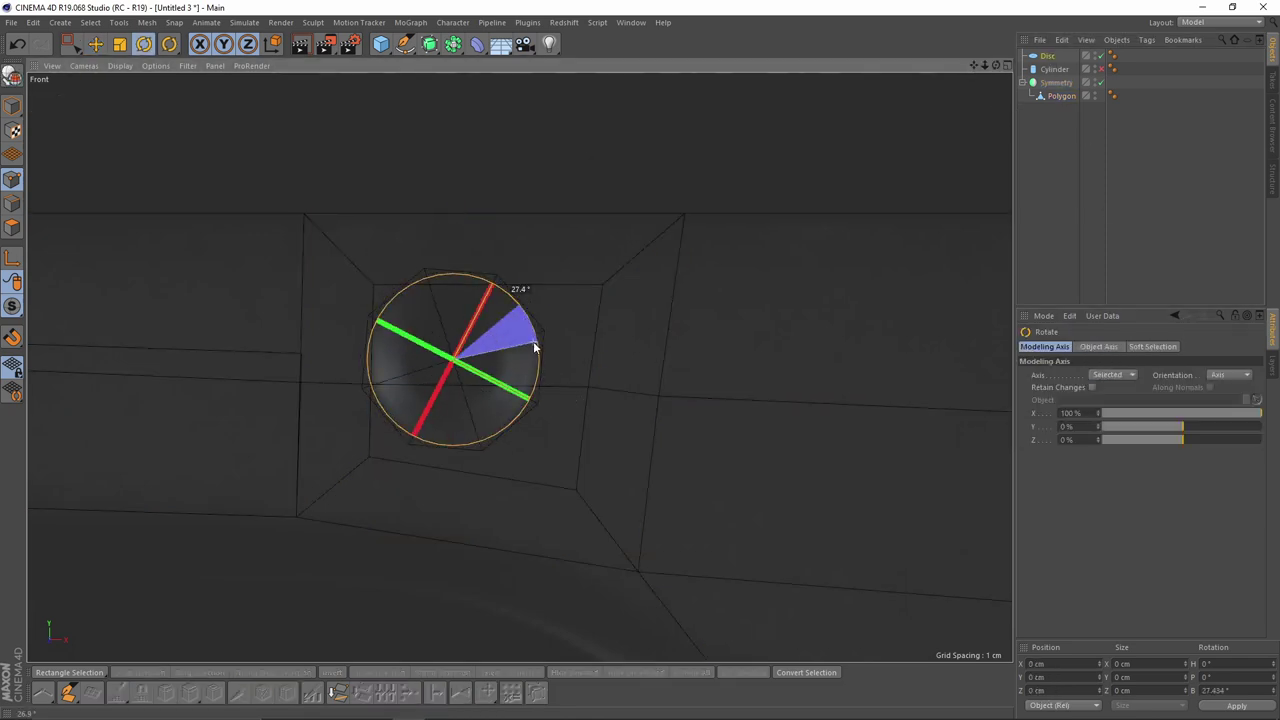
Step: Snap the frame's inset points onto the vertices of the eight-sided disc above the trigger guard
{"action": "left_click", "coordinate": [1061, 95]}
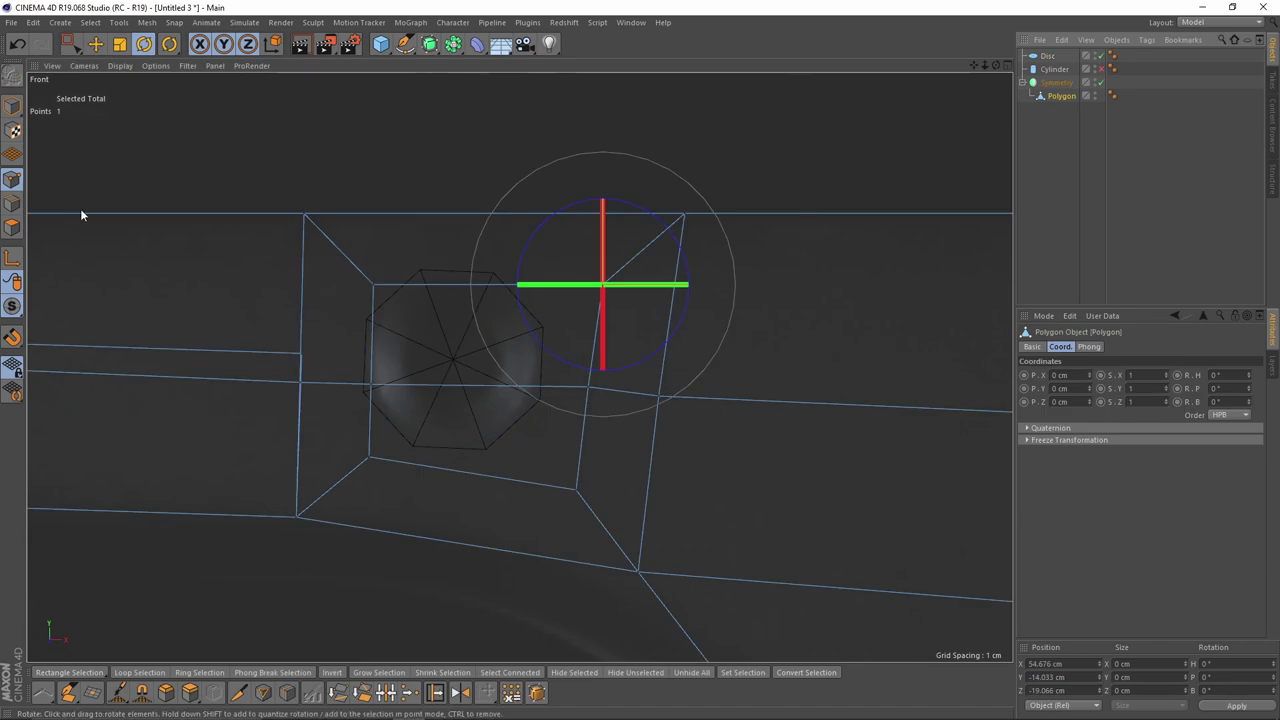
{"action": "key", "text": "e"}
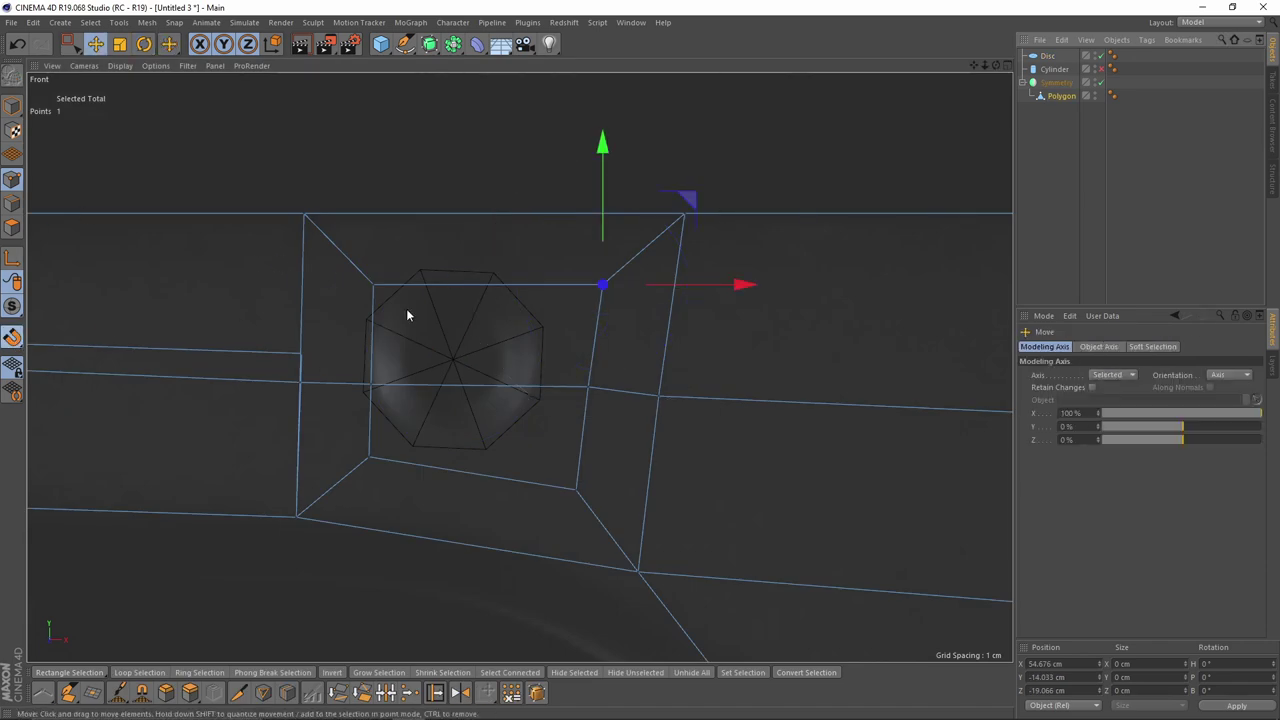
{"action": "left_click_drag", "start_coordinate": [686, 203], "coordinate": [588, 195]}
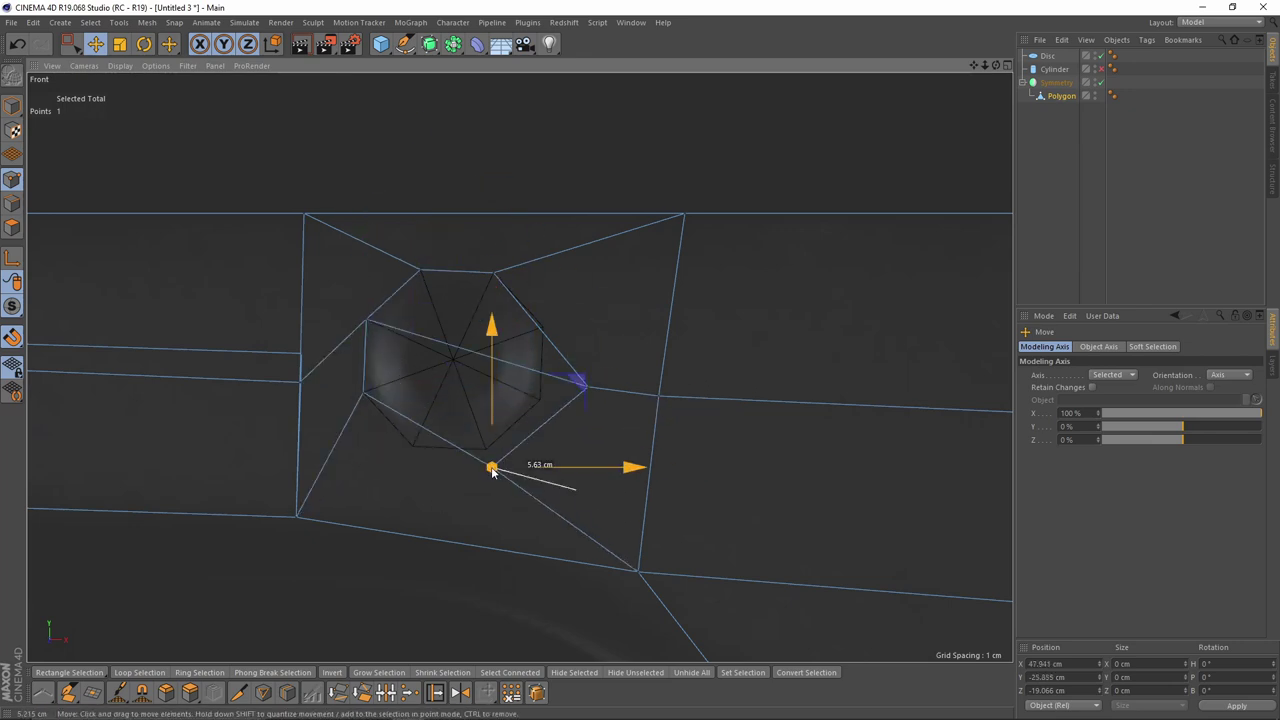
{"action": "left_click_drag", "start_coordinate": [604, 343], "coordinate": [611, 344]}
{"action": "scroll", "coordinate": [470, 440], "scroll_direction": "down", "scroll_amount": 3}
{"action": "key", "text": "k"}
{"action": "key", "text": "l"}
{"action": "middle_click_drag", "start_coordinate": [469, 484], "coordinate": [478, 412], "text": "alt"}
{"action": "scroll", "coordinate": [478, 403], "scroll_direction": "down", "scroll_amount": 4}
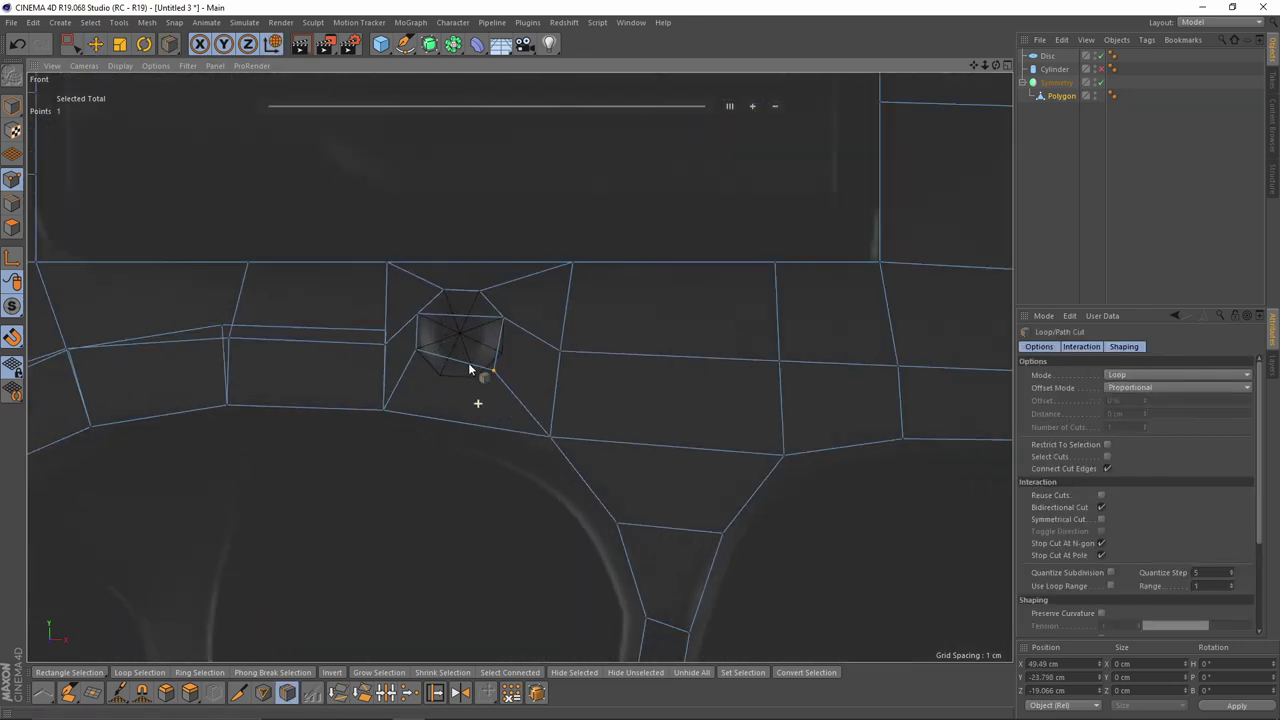
Step: Set the disc to 6 rotation segments and its bank rotation to 0°
{"action": "left_click", "coordinate": [1047, 56]}
{"action": "left_click", "coordinate": [1089, 346]}
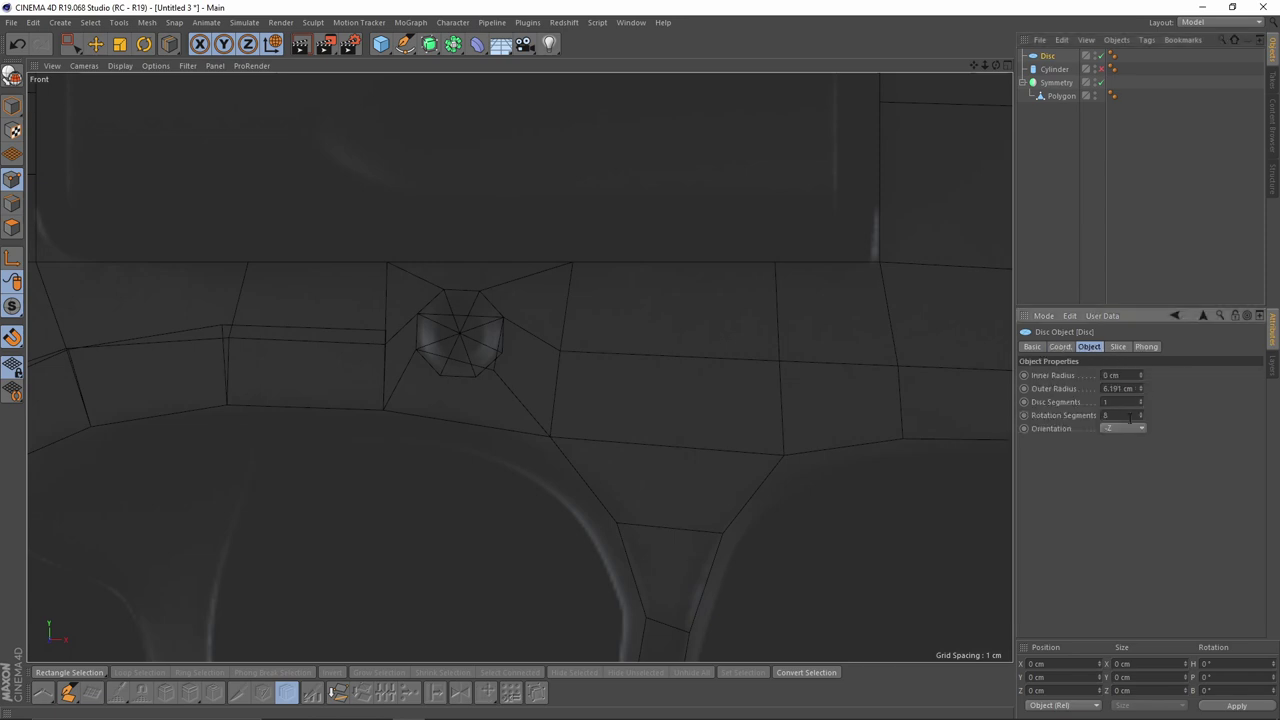
{"action": "scroll", "coordinate": [717, 311], "scroll_direction": "up", "scroll_amount": 2}
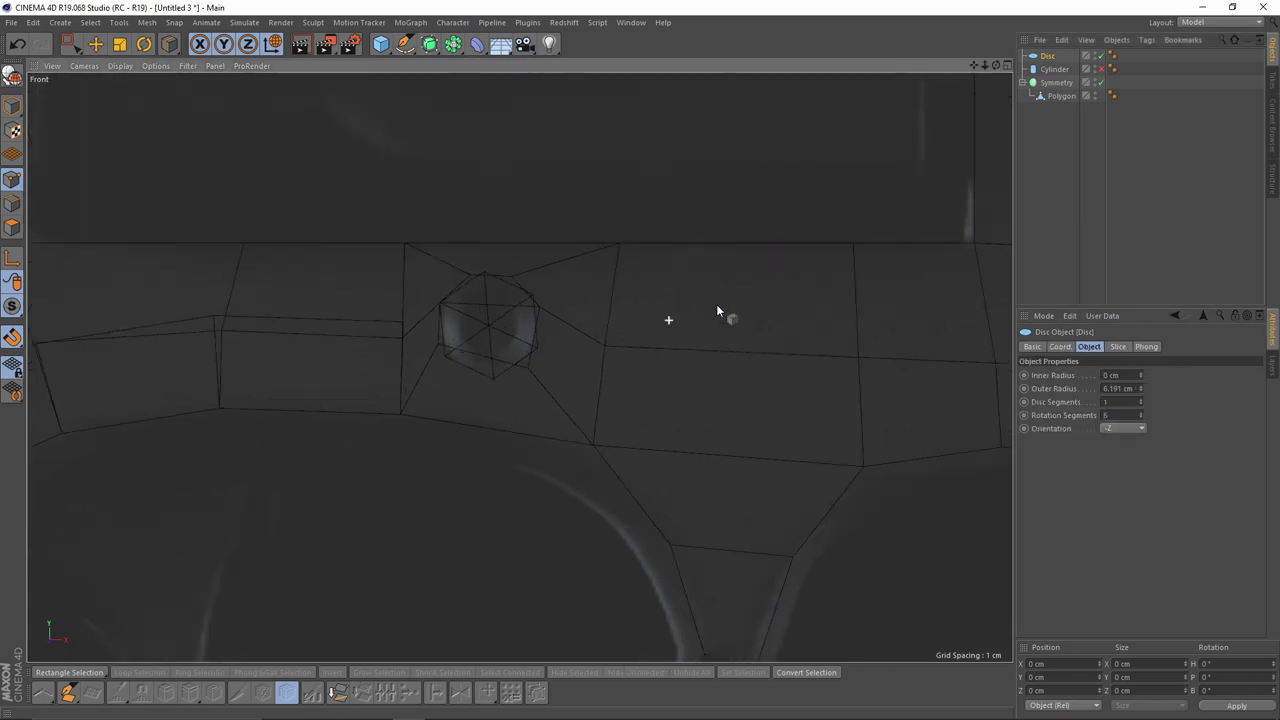
{"action": "left_click", "coordinate": [1060, 346]}
{"action": "double_click", "coordinate": [1226, 402]}
{"action": "type", "text": "0"}
{"action": "key", "text": "Return"}
Step: Snap the inset points of the frame mesh onto the six outer vertices of the disc
{"action": "scroll", "coordinate": [500, 373], "scroll_direction": "up", "scroll_amount": 5}
{"action": "left_click", "coordinate": [1061, 96]}
{"action": "middle_click_drag", "start_coordinate": [470, 290], "coordinate": [484, 369], "text": "alt"}
{"action": "left_click_drag", "start_coordinate": [485, 359], "coordinate": [471, 367]}
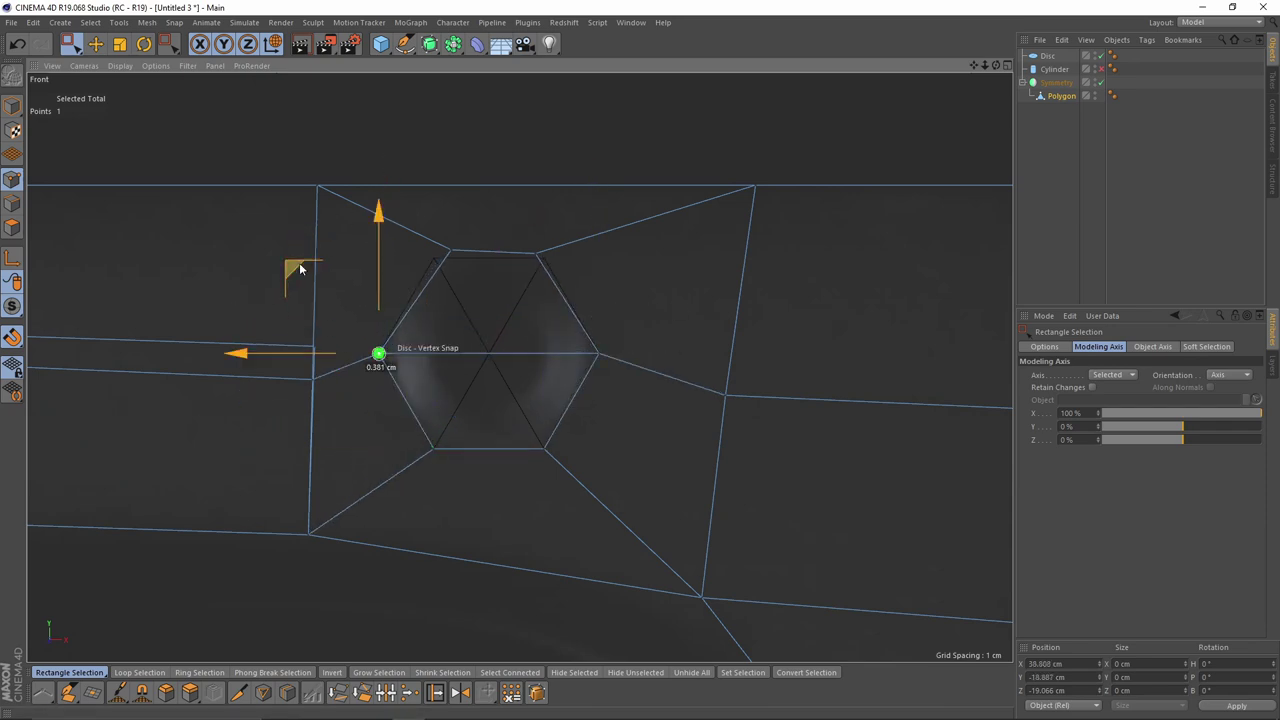
{"action": "left_click_drag", "start_coordinate": [461, 187], "coordinate": [470, 192]}
{"action": "scroll", "coordinate": [641, 300], "scroll_direction": "down", "scroll_amount": 6}
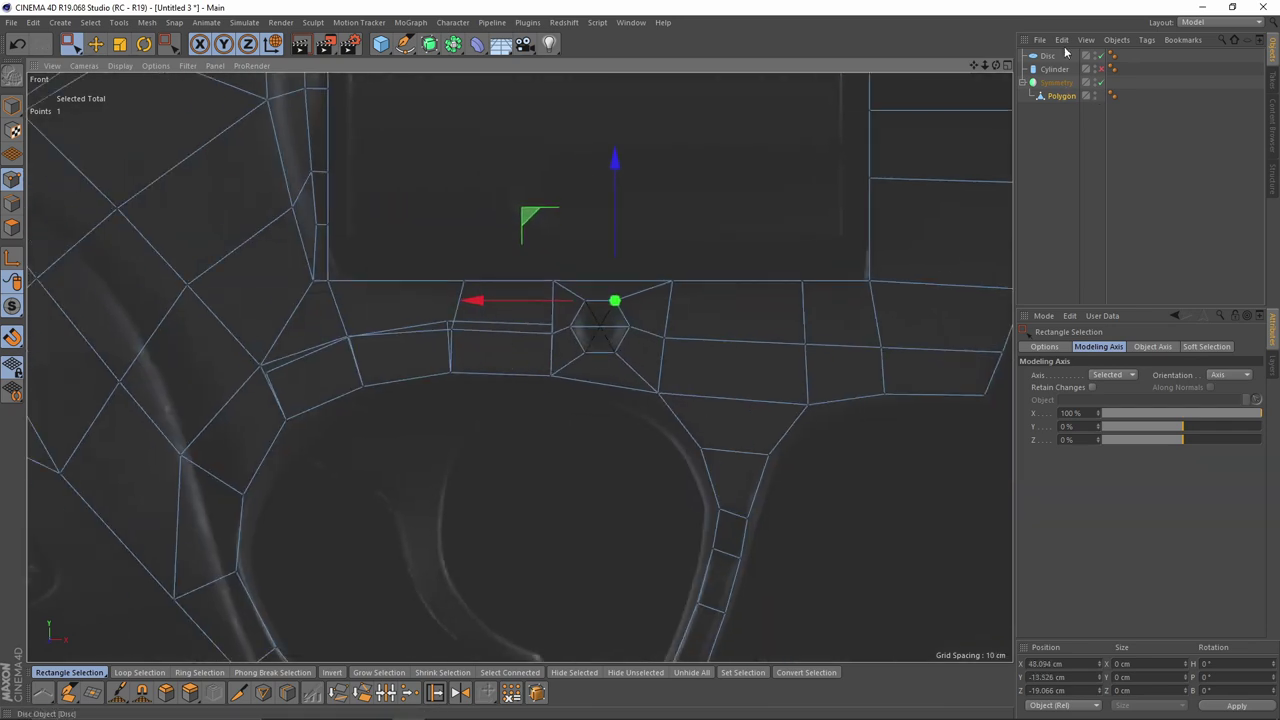
Step: Move the disc over the pin location at the rear of the trigger guard opening
{"action": "left_click", "coordinate": [1048, 56]}
{"action": "key", "text": "e"}
{"action": "scroll", "coordinate": [422, 328], "scroll_direction": "up", "scroll_amount": 2}
{"action": "middle_click_drag", "start_coordinate": [284, 454], "coordinate": [549, 291], "text": "alt"}
{"action": "scroll", "coordinate": [449, 320], "scroll_direction": "up", "scroll_amount": 1}
Step: Select the four frame polygons around the relocated disc and inset them by 2.7 cm
{"action": "left_click", "coordinate": [1057, 96]}
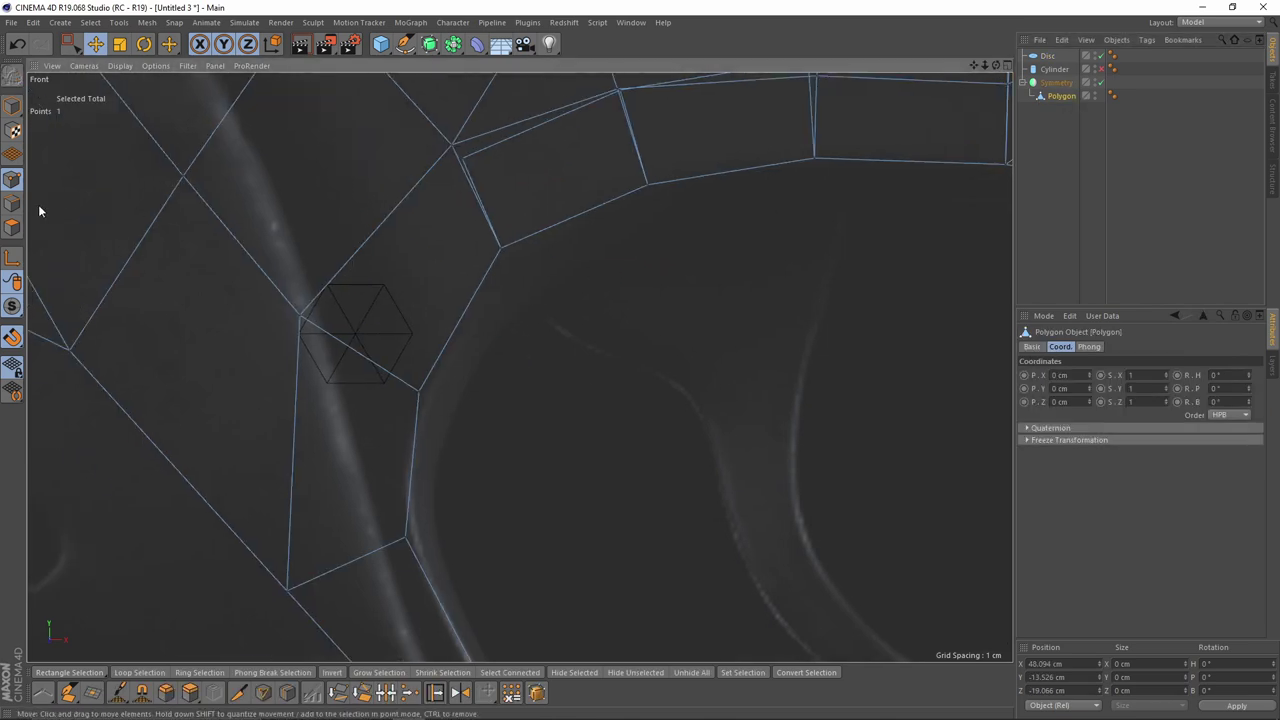
{"action": "left_click", "coordinate": [12, 227]}
{"action": "scroll", "coordinate": [330, 342], "scroll_direction": "down", "scroll_amount": 3}
{"action": "key", "text": "9"}
{"action": "left_click", "coordinate": [319, 330]}
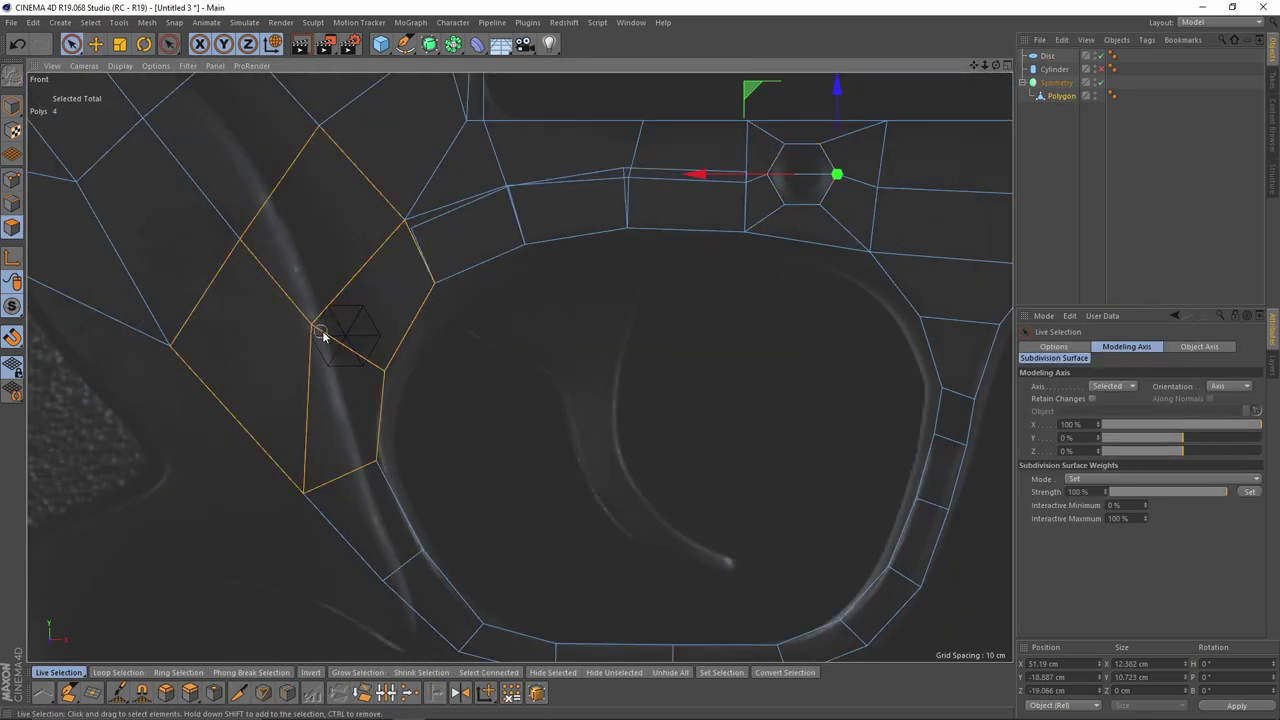
{"action": "middle_click_drag", "start_coordinate": [412, 354], "coordinate": [461, 406], "text": "alt"}
{"action": "scroll", "coordinate": [462, 446], "scroll_direction": "up", "scroll_amount": 1}
{"action": "key", "text": "i"}
{"action": "left_click_drag", "start_coordinate": [482, 449], "coordinate": [470, 449]}
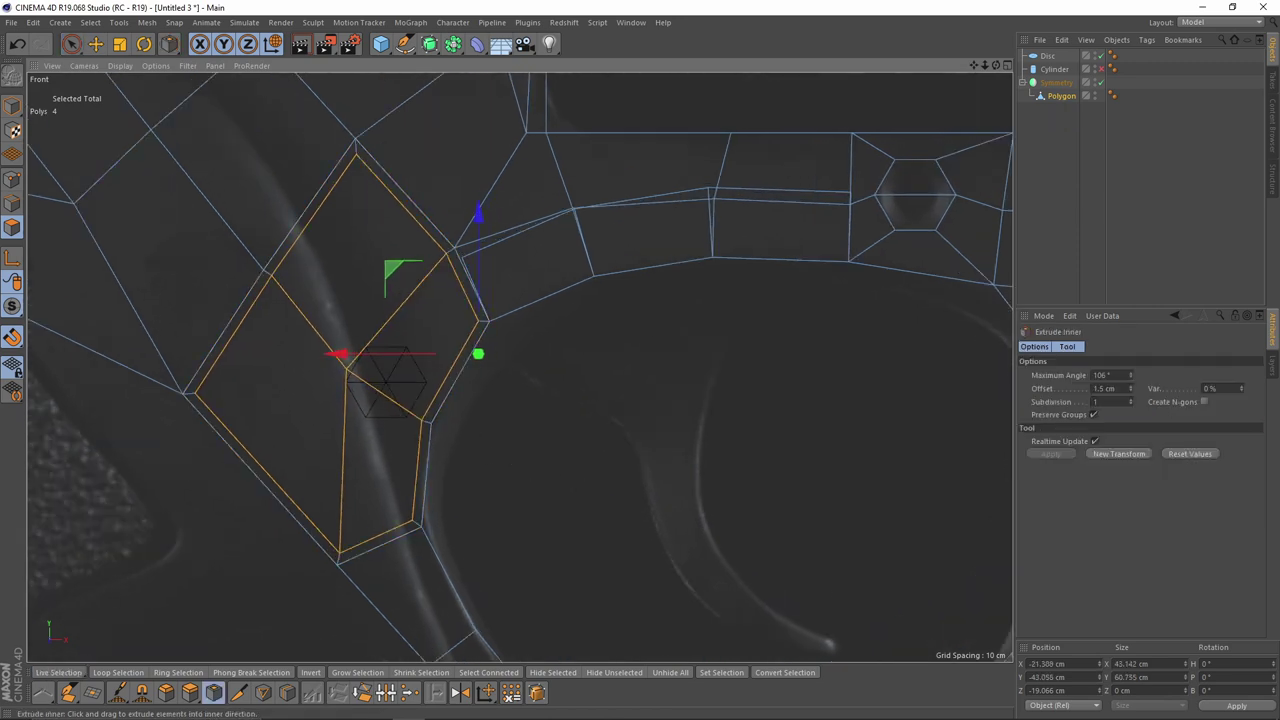
{"action": "middle_click_drag", "start_coordinate": [518, 428], "coordinate": [532, 429], "text": "alt"}
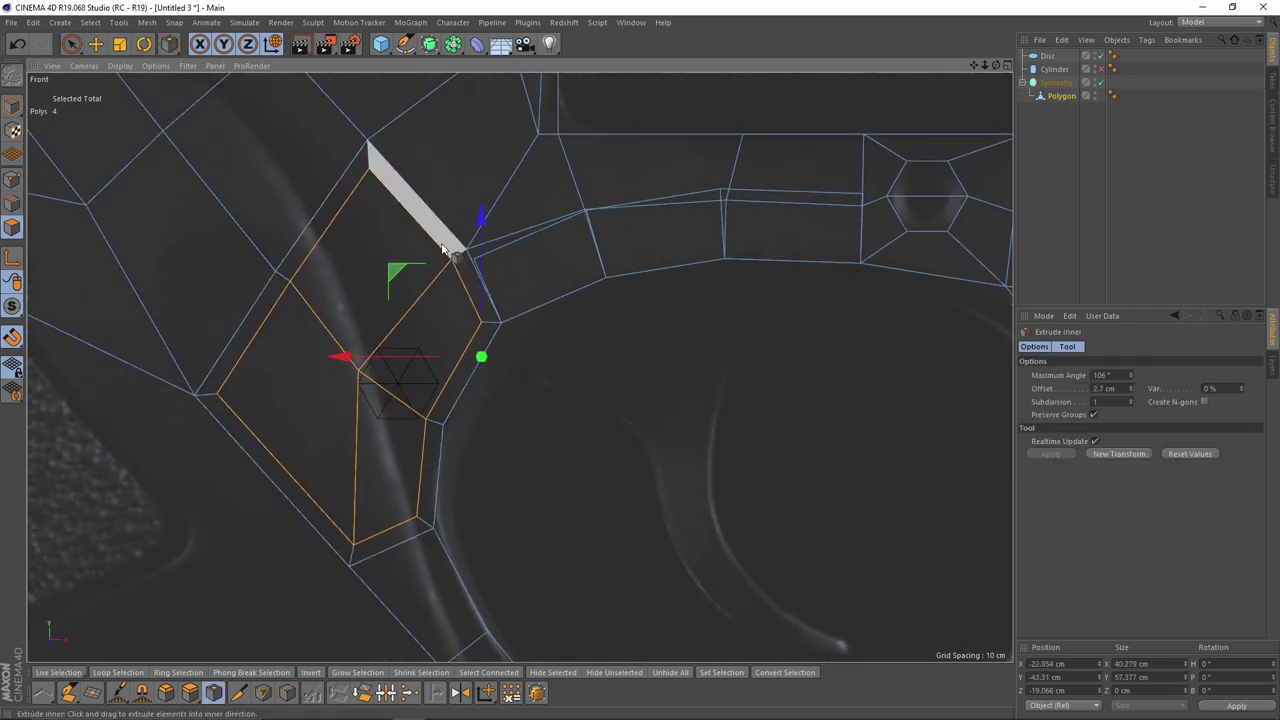
{"action": "middle_click_drag", "start_coordinate": [420, 205], "coordinate": [472, 204], "text": "alt"}
Step: Set the disc to 8 rotation segments and return to point selection on the frame mesh
{"action": "left_click", "coordinate": [1047, 58]}
{"action": "left_click", "coordinate": [1089, 347]}
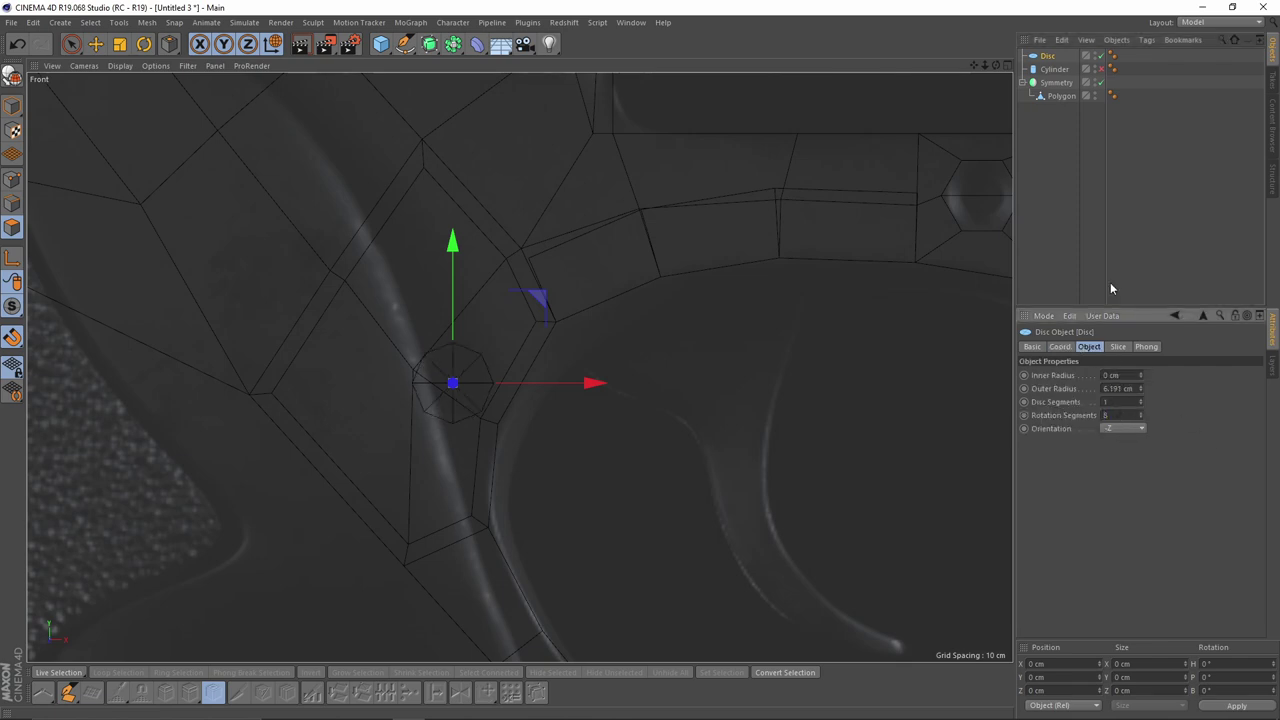
{"action": "left_click", "coordinate": [1049, 98]}
{"action": "left_click", "coordinate": [13, 182]}
{"action": "key", "text": "space"}
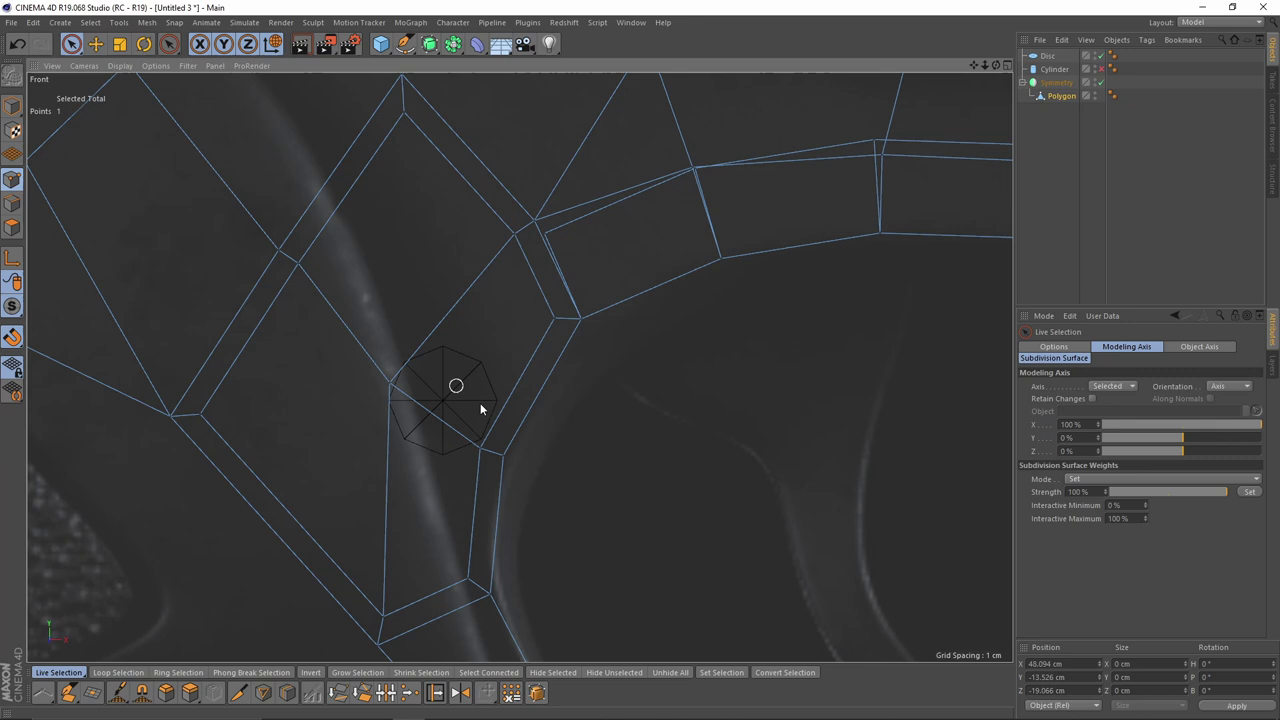
Step: Snap the nearest inset points onto the disc's right and top vertices, and the shared inner point onto its center
{"action": "scroll", "coordinate": [477, 396], "scroll_direction": "up", "scroll_amount": 4}
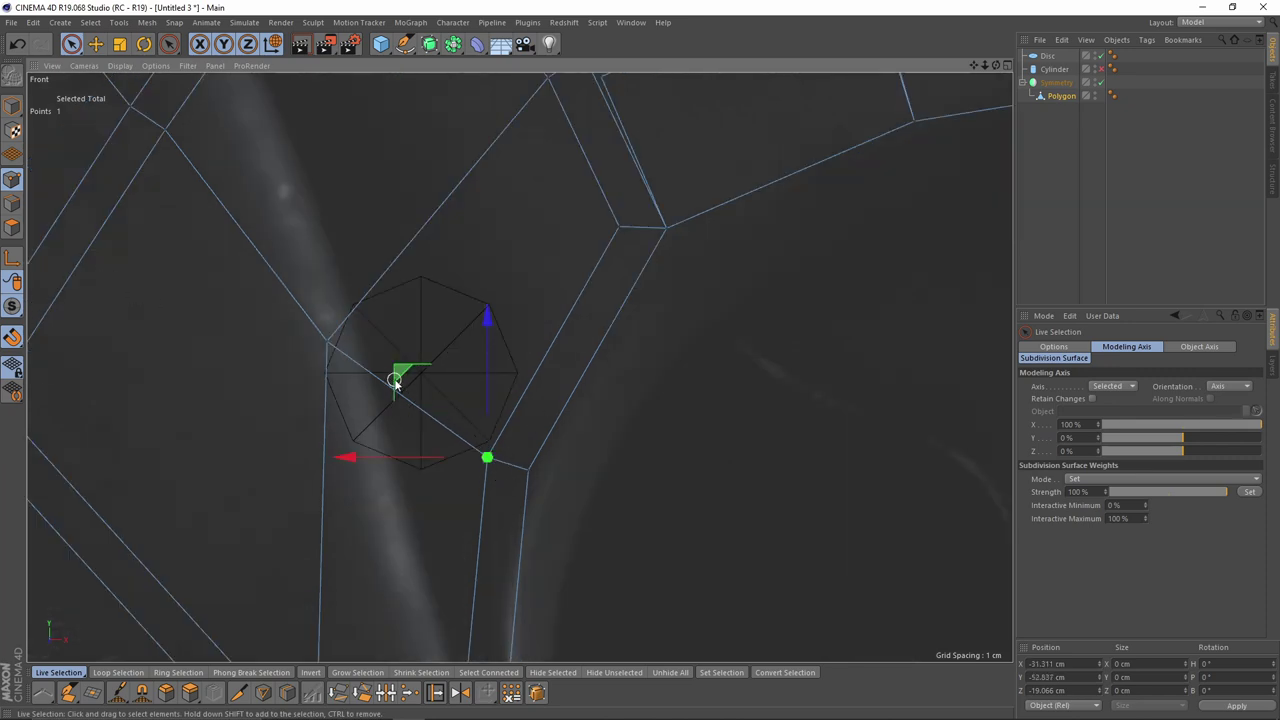
{"action": "left_click", "coordinate": [629, 222]}
{"action": "middle_click_drag", "start_coordinate": [629, 220], "coordinate": [597, 285], "text": "alt"}
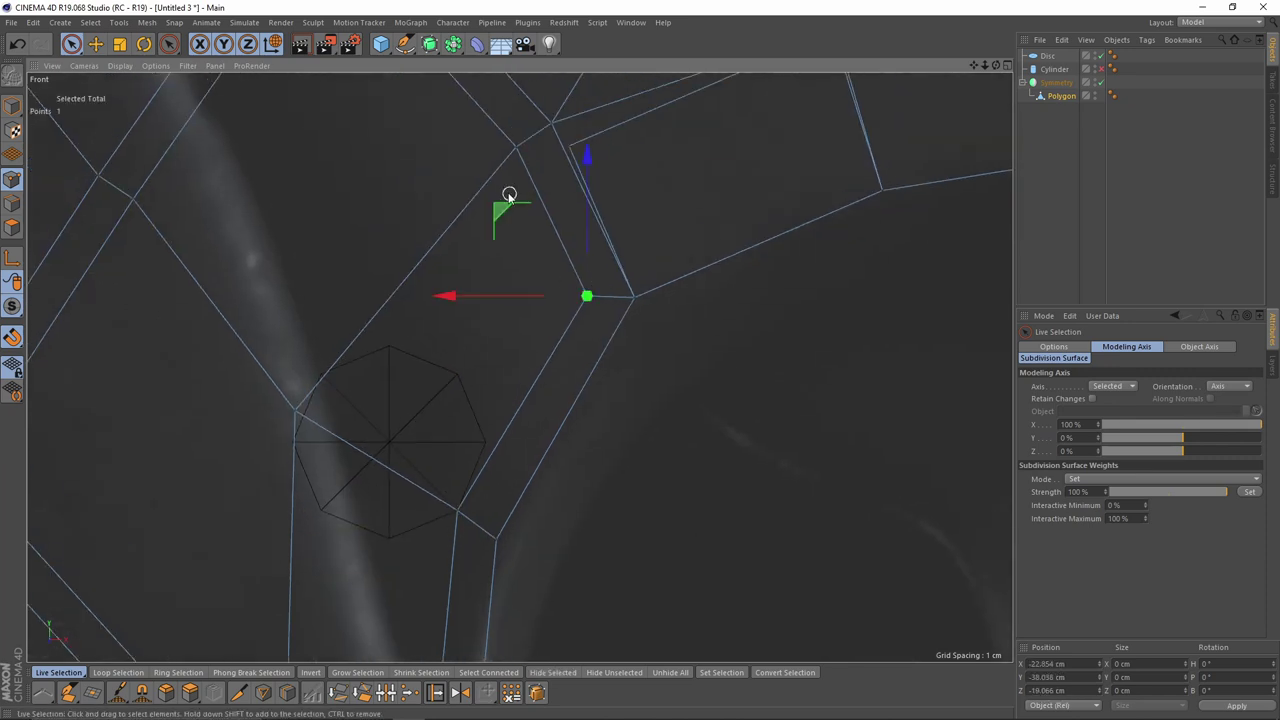
{"action": "middle_click_drag", "start_coordinate": [520, 168], "coordinate": [520, 210], "text": "alt"}
{"action": "left_click_drag", "start_coordinate": [432, 116], "coordinate": [374, 346]}
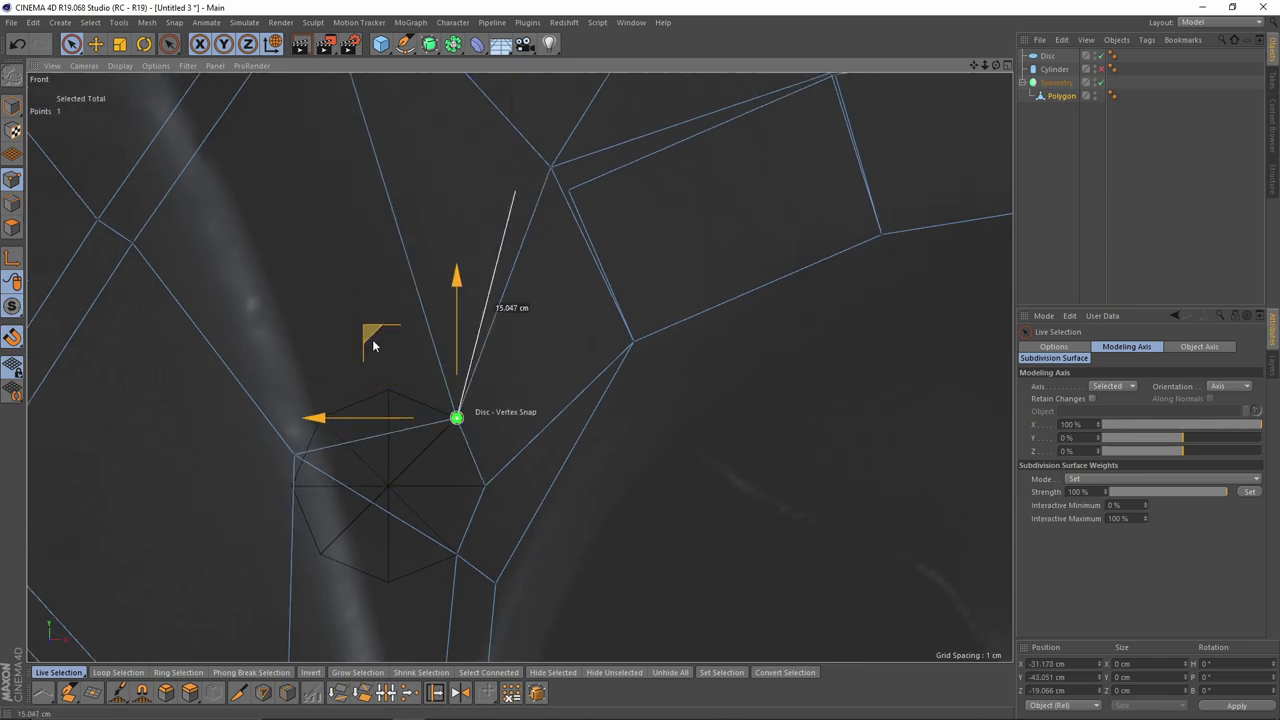
{"action": "middle_click_drag", "start_coordinate": [372, 325], "coordinate": [440, 485], "text": "alt"}
{"action": "left_click", "coordinate": [409, 214]}
{"action": "left_click_drag", "start_coordinate": [324, 137], "coordinate": [378, 469]}
{"action": "middle_click_drag", "start_coordinate": [389, 438], "coordinate": [446, 309], "text": "alt"}
{"action": "left_click", "coordinate": [483, 396]}
{"action": "left_click_drag", "start_coordinate": [394, 319], "coordinate": [465, 343]}
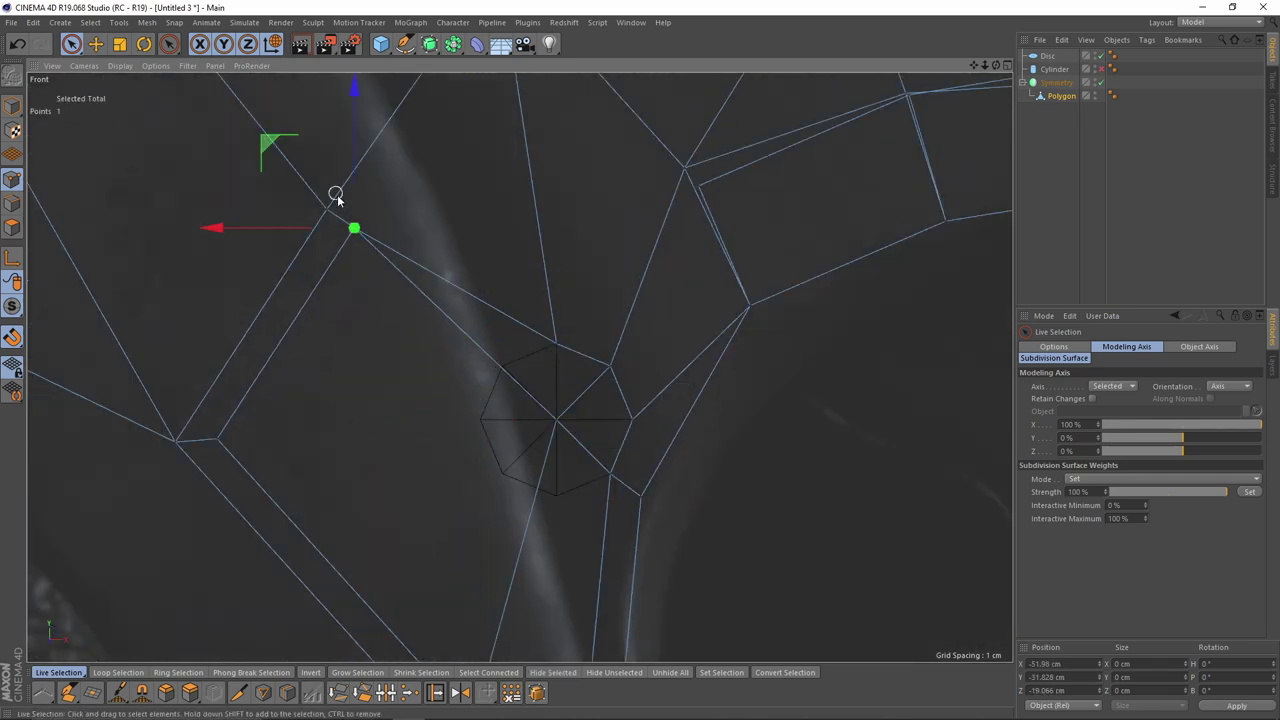
Step: Snap the remaining inset points of the frame mesh onto the disc's left and bottom vertices
{"action": "left_click_drag", "start_coordinate": [269, 142], "coordinate": [417, 280]}
{"action": "middle_click_drag", "start_coordinate": [418, 280], "coordinate": [428, 98], "text": "alt"}
{"action": "left_click", "coordinate": [482, 541]}
{"action": "left_click_drag", "start_coordinate": [397, 456], "coordinate": [427, 206]}
{"action": "left_click", "coordinate": [600, 487]}
{"action": "left_click_drag", "start_coordinate": [516, 402], "coordinate": [482, 229]}
{"action": "middle_click_drag", "start_coordinate": [482, 229], "coordinate": [465, 291], "text": "alt"}
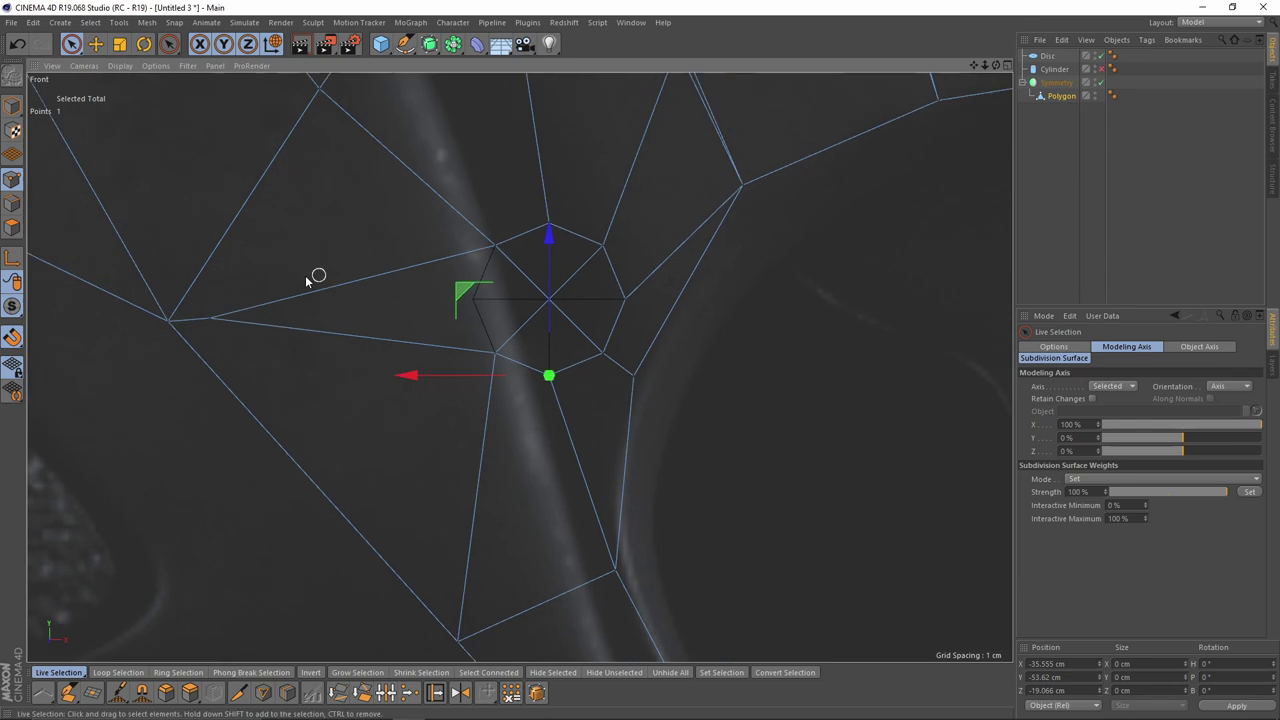
Step: Delete the guide disc and view the whole frame in the perspective view
{"action": "scroll", "coordinate": [381, 229], "scroll_direction": "down", "scroll_amount": 5}
{"action": "middle_click", "coordinate": [339, 438]}
{"action": "key", "text": "F1"}
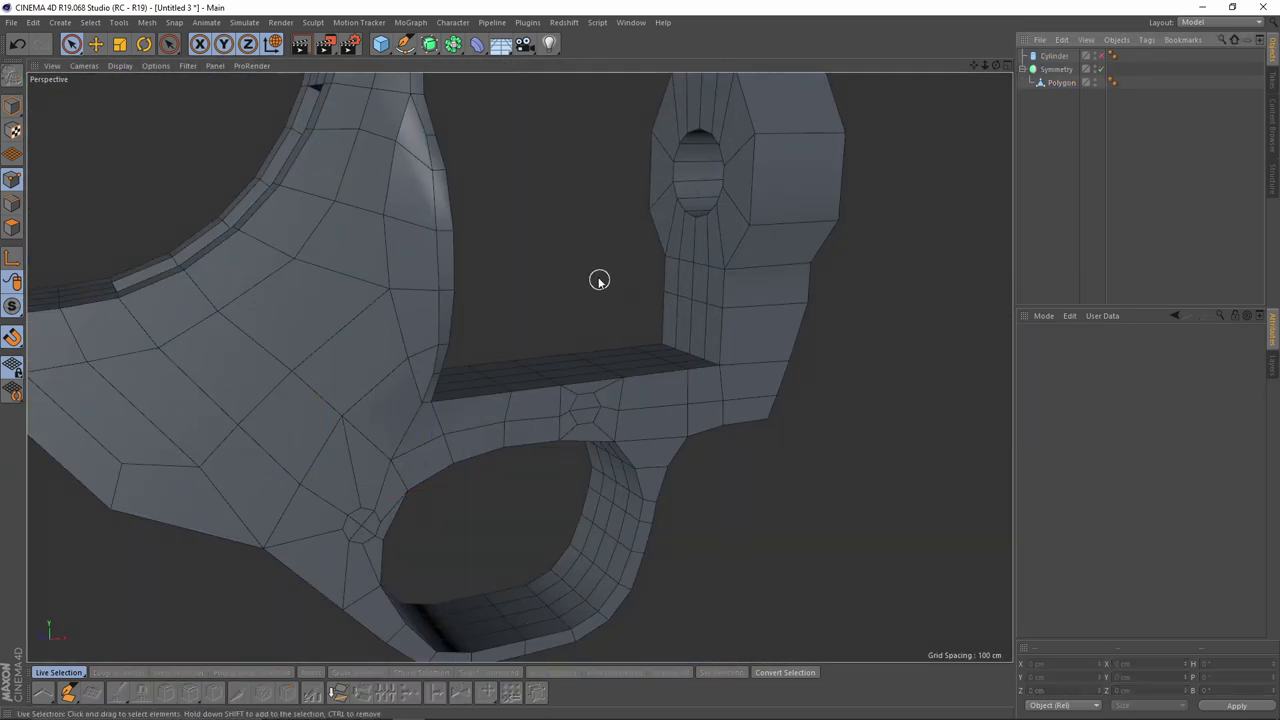
{"action": "mouse_move", "coordinate": [599, 281]}
{"action": "left_mouse_down", "text": "alt"}
{"action": "mouse_move", "coordinate": [603, 340]}
{"action": "mouse_move", "coordinate": [537, 407]}
{"action": "mouse_move", "coordinate": [250, 361]}
{"action": "mouse_move", "coordinate": [421, 357]}
{"action": "mouse_move", "coordinate": [594, 295]}
{"action": "mouse_move", "coordinate": [606, 264]}
{"action": "left_mouse_up", "text": "alt"}
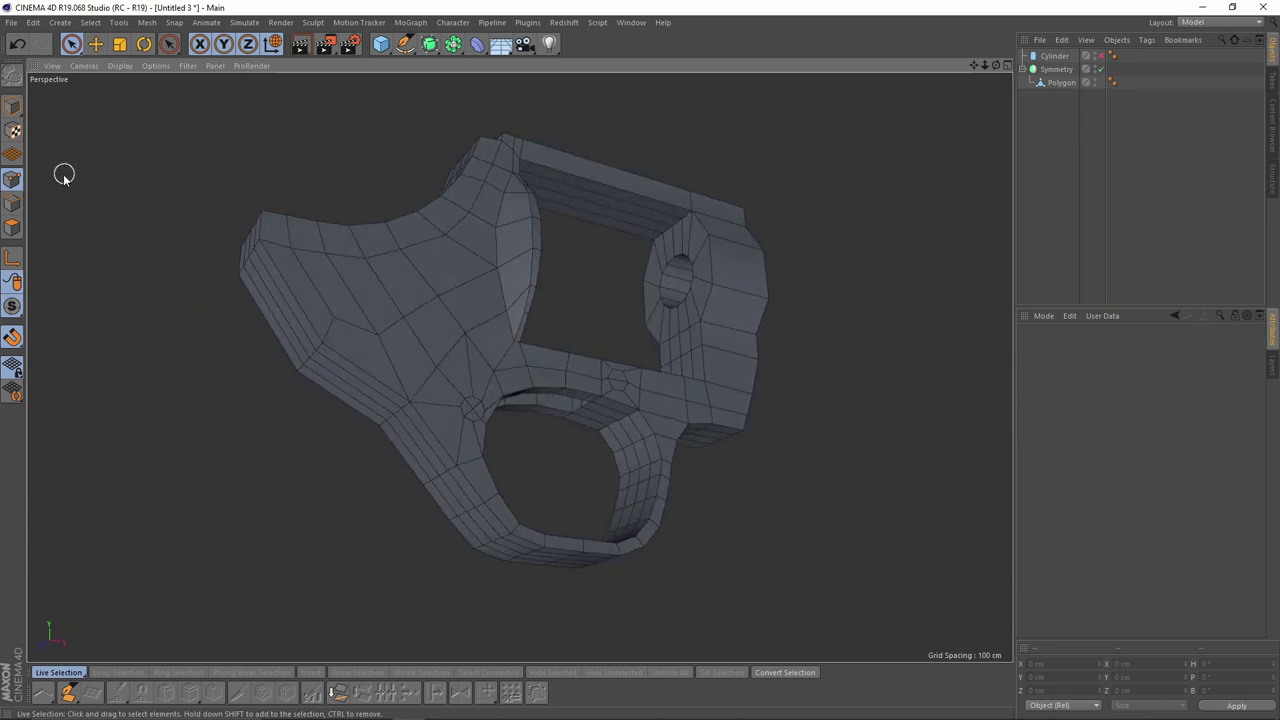
Step: Start a Phong Break Selection on the frame mesh's edges with Override Phong Tag enabled
{"action": "left_click", "coordinate": [12, 204]}
{"action": "key", "text": "e"}
{"action": "left_click", "coordinate": [1061, 83]}
{"action": "left_click_drag", "start_coordinate": [503, 326], "coordinate": [580, 420], "text": "alt"}
{"action": "middle_click_drag", "start_coordinate": [513, 342], "coordinate": [405, 303], "text": "alt"}
{"action": "left_click_drag", "start_coordinate": [405, 303], "coordinate": [398, 350], "text": "alt"}
{"action": "left_click", "coordinate": [97, 24]}
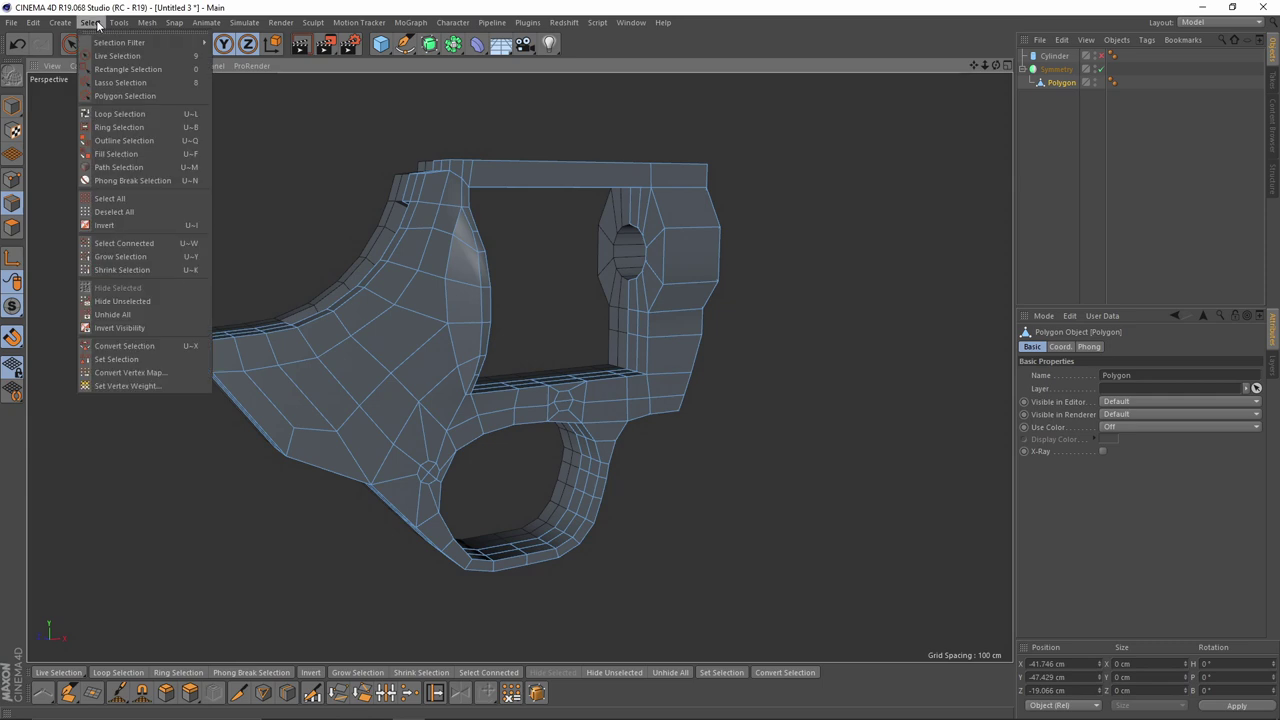
{"action": "left_click", "coordinate": [137, 182]}
{"action": "left_click_drag", "start_coordinate": [389, 266], "coordinate": [445, 335], "text": "alt"}
{"action": "left_click", "coordinate": [1108, 376]}
{"action": "left_click_drag", "start_coordinate": [520, 366], "coordinate": [680, 287], "text": "alt"}
{"action": "scroll", "coordinate": [680, 287], "scroll_direction": "up", "scroll_amount": 2}
{"action": "left_click_drag", "start_coordinate": [394, 317], "coordinate": [475, 328], "text": "alt"}
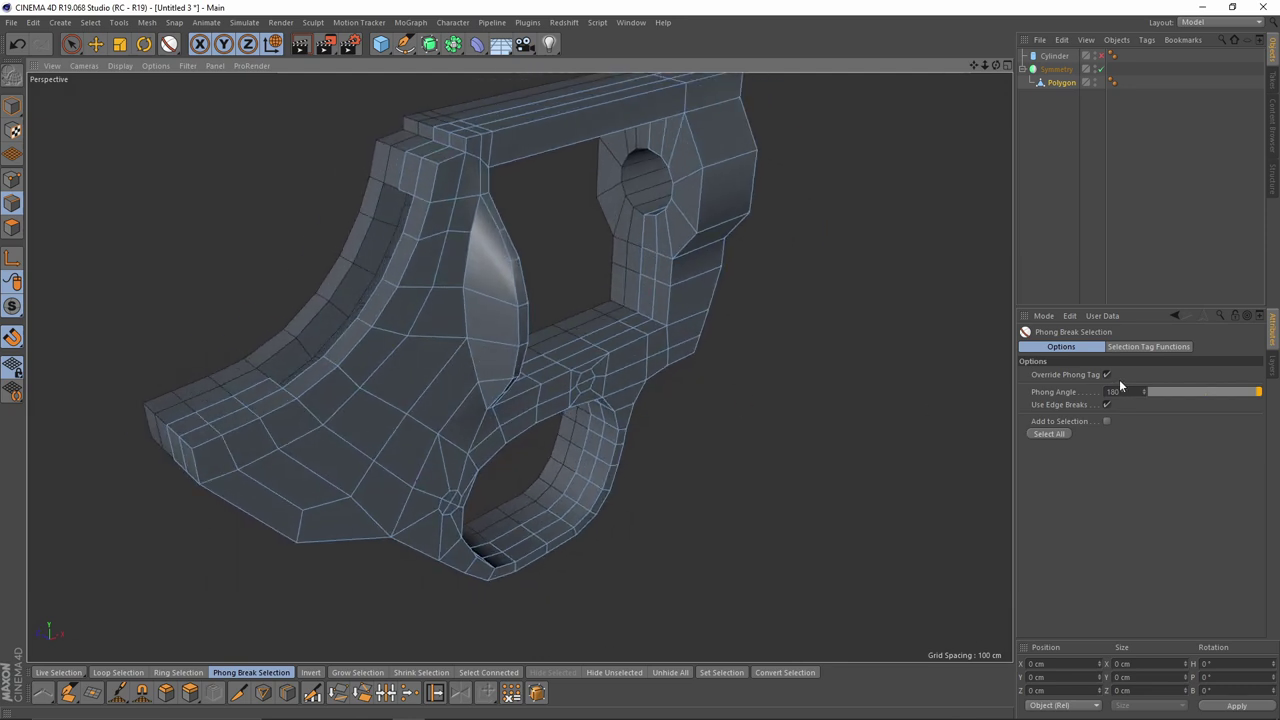
Step: Lower the Phong Angle to about 73.8° and check which frame edges are highlighted
{"action": "left_click_drag", "start_coordinate": [1259, 397], "coordinate": [1254, 395]}
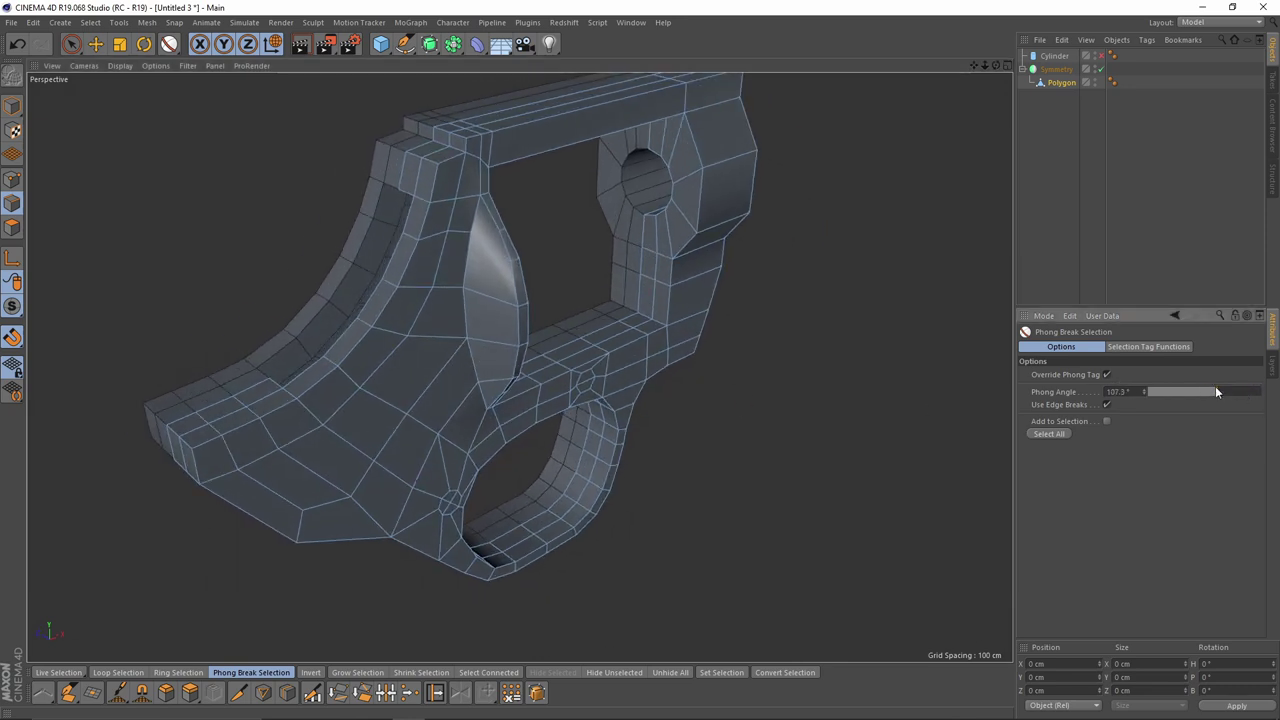
{"action": "left_click_drag", "start_coordinate": [629, 305], "coordinate": [609, 328], "text": "alt"}
{"action": "left_click_drag", "start_coordinate": [447, 177], "coordinate": [450, 212], "text": "alt"}
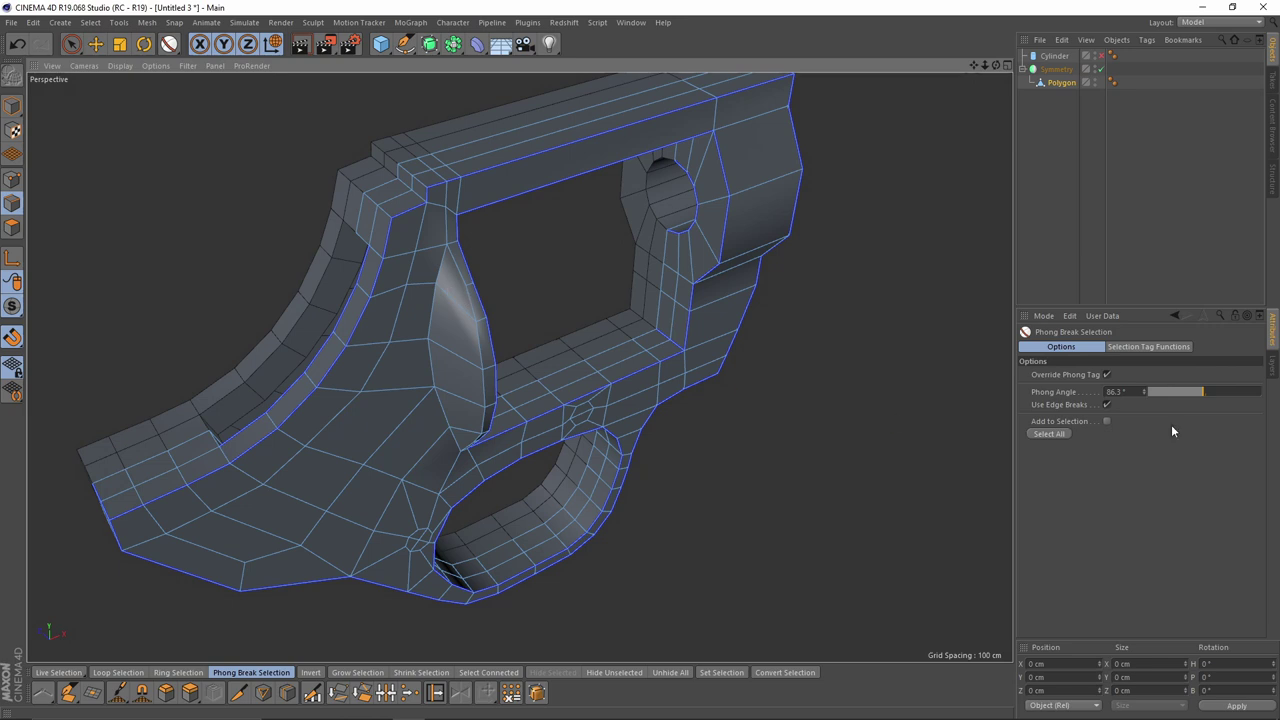
{"action": "left_click_drag", "start_coordinate": [1200, 397], "coordinate": [1180, 392]}
{"action": "left_click_drag", "start_coordinate": [573, 319], "coordinate": [508, 320], "text": "alt"}
{"action": "left_click_drag", "start_coordinate": [1181, 393], "coordinate": [1195, 391]}
{"action": "left_click_drag", "start_coordinate": [523, 271], "coordinate": [372, 290], "text": "alt"}
{"action": "left_click_drag", "start_coordinate": [560, 337], "coordinate": [640, 318], "text": "alt"}
{"action": "scroll", "coordinate": [508, 286], "scroll_direction": "up", "scroll_amount": 3}
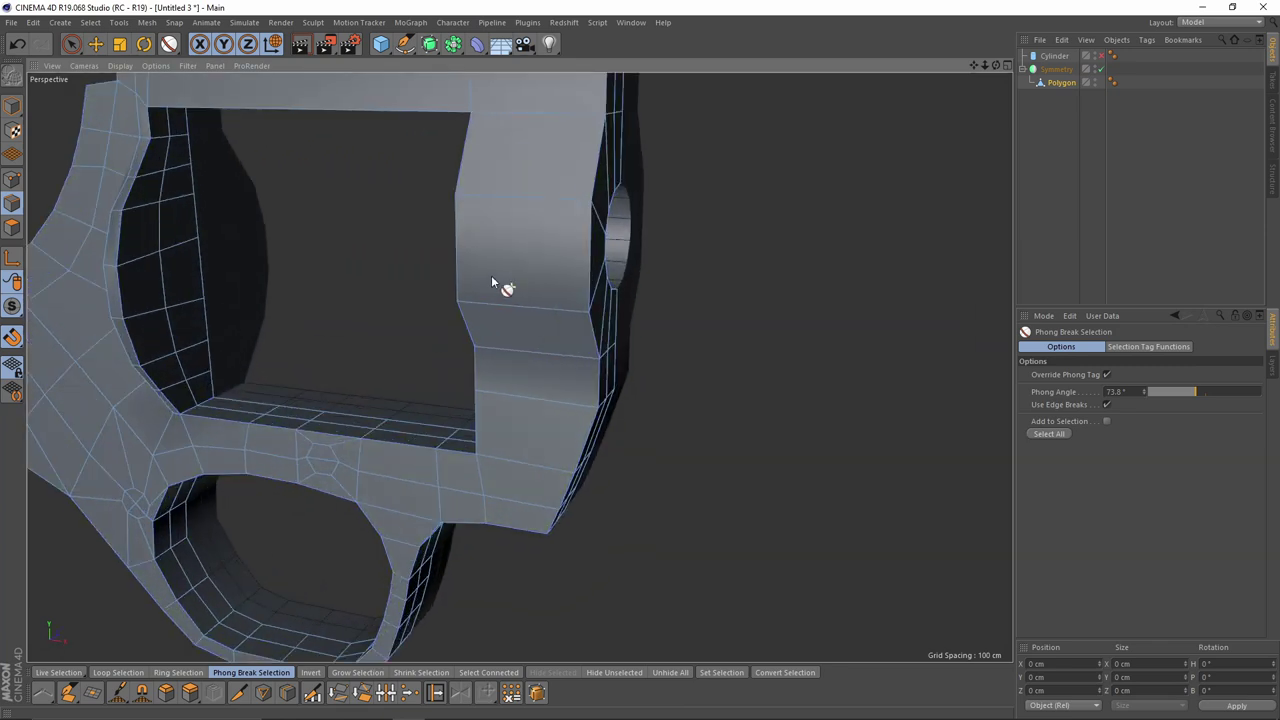
Step: Set the Phong Angle to about 19.4° and select all phong break edges of the frame
{"action": "left_click_drag", "start_coordinate": [491, 277], "coordinate": [640, 290], "text": "alt"}
{"action": "left_click_drag", "start_coordinate": [1196, 393], "coordinate": [1162, 391]}
{"action": "left_click_drag", "start_coordinate": [912, 344], "coordinate": [400, 430], "text": "alt"}
{"action": "right_click_drag", "start_coordinate": [357, 446], "coordinate": [510, 400], "text": "alt"}
{"action": "right_click_drag", "start_coordinate": [726, 394], "coordinate": [555, 376], "text": "alt"}
{"action": "left_click_drag", "start_coordinate": [519, 333], "coordinate": [812, 370], "text": "alt"}
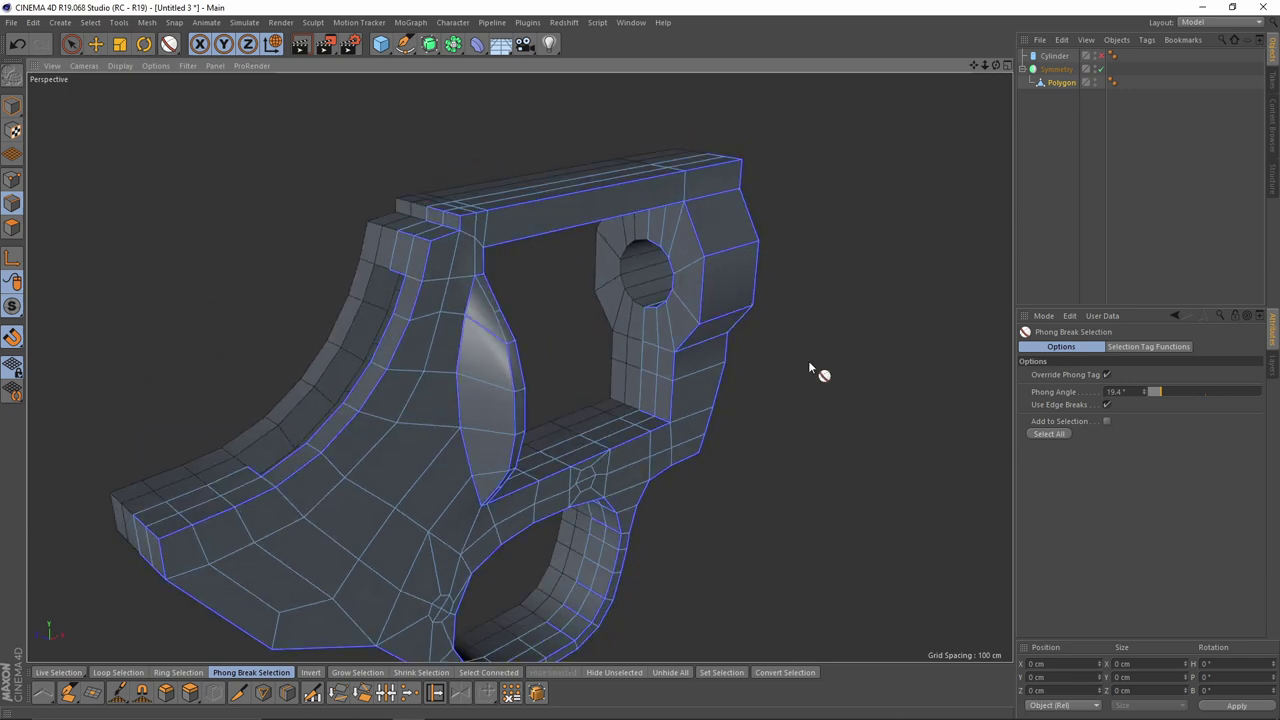
{"action": "left_click", "coordinate": [1051, 435]}
{"action": "left_click_drag", "start_coordinate": [661, 350], "coordinate": [477, 339], "text": "alt"}
Step: Deselect the lengthwise edges inside the barrel bore with Live Selection
{"action": "key", "text": "e"}
{"action": "right_click_drag", "start_coordinate": [310, 290], "coordinate": [358, 281], "text": "alt"}
{"action": "left_click_drag", "start_coordinate": [431, 268], "coordinate": [281, 308], "text": "alt"}
{"action": "left_click_drag", "start_coordinate": [519, 367], "coordinate": [243, 297], "text": "alt"}
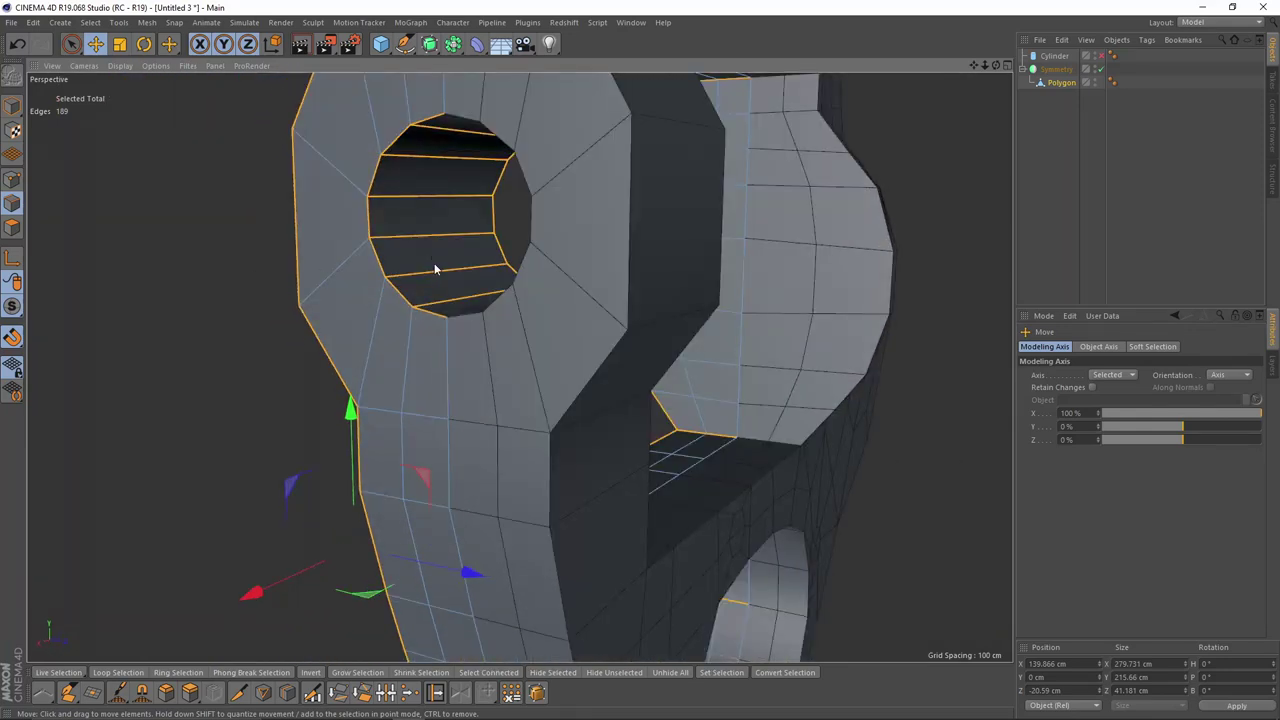
{"action": "middle_click_drag", "start_coordinate": [435, 268], "coordinate": [426, 314], "text": "alt"}
{"action": "right_click_drag", "start_coordinate": [426, 314], "coordinate": [414, 288], "text": "alt"}
{"action": "key", "text": "space"}
{"action": "left_click_drag", "start_coordinate": [446, 312], "coordinate": [448, 357], "text": "ctrl"}
Step: Deselect the unwanted cross edges on the underside of the frame's front and the trigger guard
{"action": "left_click_drag", "start_coordinate": [449, 314], "coordinate": [610, 225], "text": "alt"}
{"action": "right_click_drag", "start_coordinate": [610, 225], "coordinate": [514, 283], "text": "alt"}
{"action": "middle_click_drag", "start_coordinate": [505, 368], "coordinate": [557, 287], "text": "alt"}
{"action": "left_click_drag", "start_coordinate": [557, 287], "coordinate": [492, 252], "text": "alt"}
{"action": "middle_click_drag", "start_coordinate": [520, 398], "coordinate": [566, 280], "text": "alt"}
{"action": "left_click_drag", "start_coordinate": [566, 280], "coordinate": [593, 222], "text": "alt"}
{"action": "right_click_drag", "start_coordinate": [550, 382], "coordinate": [620, 325], "text": "alt"}
{"action": "middle_click_drag", "start_coordinate": [546, 394], "coordinate": [569, 374], "text": "alt"}
{"action": "left_click_drag", "start_coordinate": [569, 374], "coordinate": [553, 341], "text": "alt"}
{"action": "left_click", "coordinate": [516, 579], "text": "ctrl"}
{"action": "middle_click_drag", "start_coordinate": [522, 570], "coordinate": [651, 346], "text": "alt"}
{"action": "left_click", "coordinate": [602, 432], "text": "ctrl"}
{"action": "left_click_drag", "start_coordinate": [553, 464], "coordinate": [453, 486], "text": "alt"}
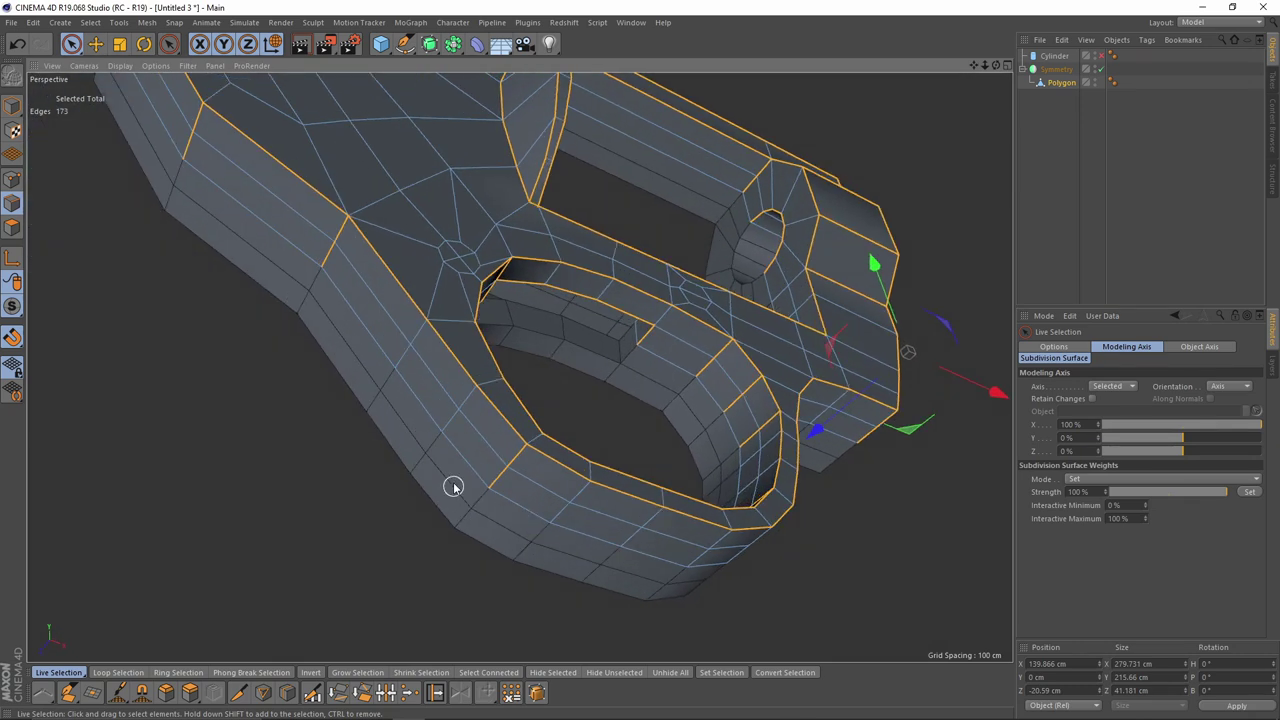
Step: Deselect the cross edges along the outer underside between the trigger guard and the grip
{"action": "middle_click_drag", "start_coordinate": [362, 282], "coordinate": [394, 346], "text": "alt"}
{"action": "left_click_drag", "start_coordinate": [323, 292], "coordinate": [366, 361], "text": "alt"}
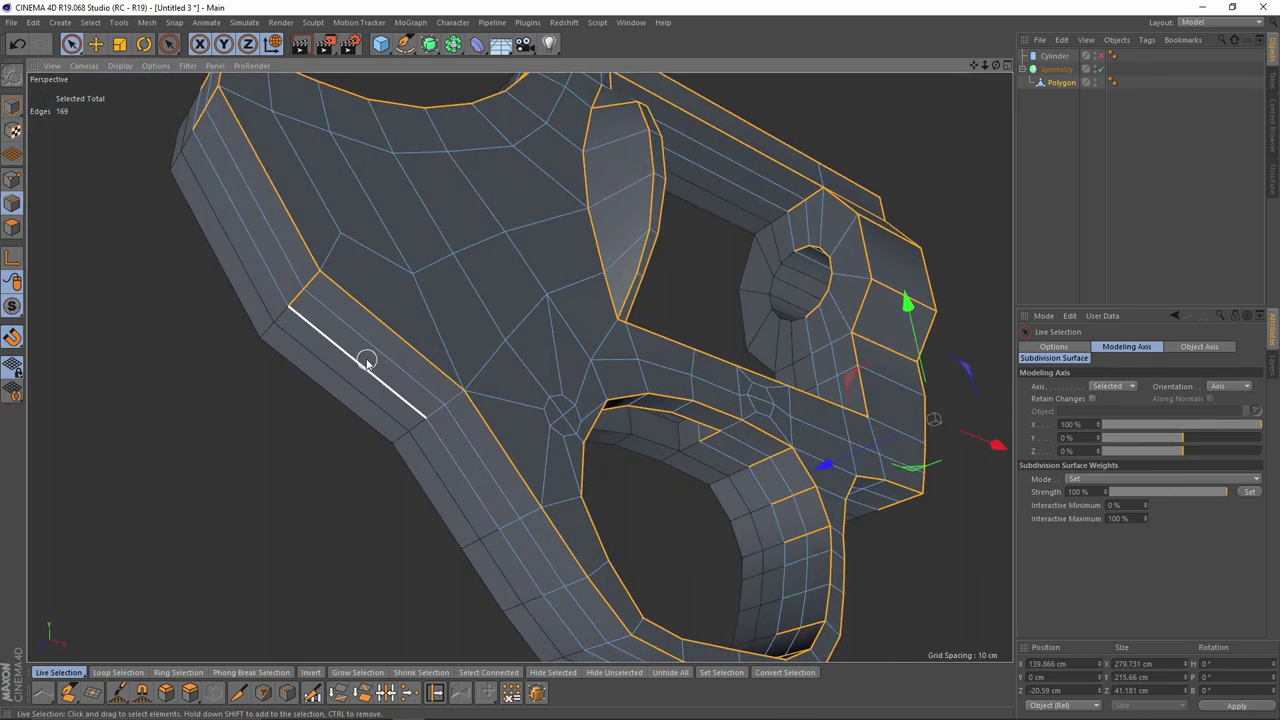
{"action": "left_click_drag", "start_coordinate": [286, 278], "coordinate": [366, 418], "text": "alt"}
{"action": "left_click_drag", "start_coordinate": [315, 296], "coordinate": [640, 352], "text": "alt"}
{"action": "scroll", "coordinate": [571, 154], "scroll_direction": "up", "scroll_amount": 5}
{"action": "left_click", "coordinate": [514, 177], "text": "ctrl"}
{"action": "left_click", "coordinate": [649, 391], "text": "ctrl"}
{"action": "scroll", "coordinate": [649, 391], "scroll_direction": "down", "scroll_amount": 5}
Step: Deselect the cross edges along the inner surface of the trigger guard opening
{"action": "mouse_move", "coordinate": [320, 403]}
{"action": "left_mouse_down", "text": "alt"}
{"action": "mouse_move", "coordinate": [406, 318]}
{"action": "mouse_move", "coordinate": [434, 346]}
{"action": "mouse_move", "coordinate": [546, 244]}
{"action": "left_mouse_up", "text": "alt"}
{"action": "mouse_move", "coordinate": [546, 244]}
{"action": "left_mouse_down", "text": "ctrl"}
{"action": "mouse_move", "coordinate": [614, 280]}
{"action": "mouse_move", "coordinate": [624, 322]}
{"action": "left_mouse_up", "text": "ctrl"}
{"action": "mouse_move", "coordinate": [624, 322]}
{"action": "left_mouse_down", "text": "alt"}
{"action": "mouse_move", "coordinate": [594, 363]}
{"action": "mouse_move", "coordinate": [665, 328]}
{"action": "left_mouse_up", "text": "alt"}
{"action": "mouse_move", "coordinate": [665, 328]}
{"action": "left_mouse_down", "text": "ctrl"}
{"action": "mouse_move", "coordinate": [643, 520]}
{"action": "mouse_move", "coordinate": [640, 505]}
{"action": "left_mouse_up", "text": "ctrl"}
{"action": "left_click_drag", "start_coordinate": [640, 505], "coordinate": [364, 474], "text": "ctrl"}
Step: Turn off the Symmetry object to expose the slot edges above the trigger guard on the half frame
{"action": "left_click_drag", "start_coordinate": [364, 474], "coordinate": [329, 371], "text": "alt"}
{"action": "scroll", "coordinate": [520, 366], "scroll_direction": "up", "scroll_amount": 4}
{"action": "left_click_drag", "start_coordinate": [520, 366], "coordinate": [374, 355], "text": "alt"}
{"action": "left_click_drag", "start_coordinate": [677, 397], "coordinate": [717, 380], "text": "alt"}
{"action": "left_click", "coordinate": [1101, 70]}
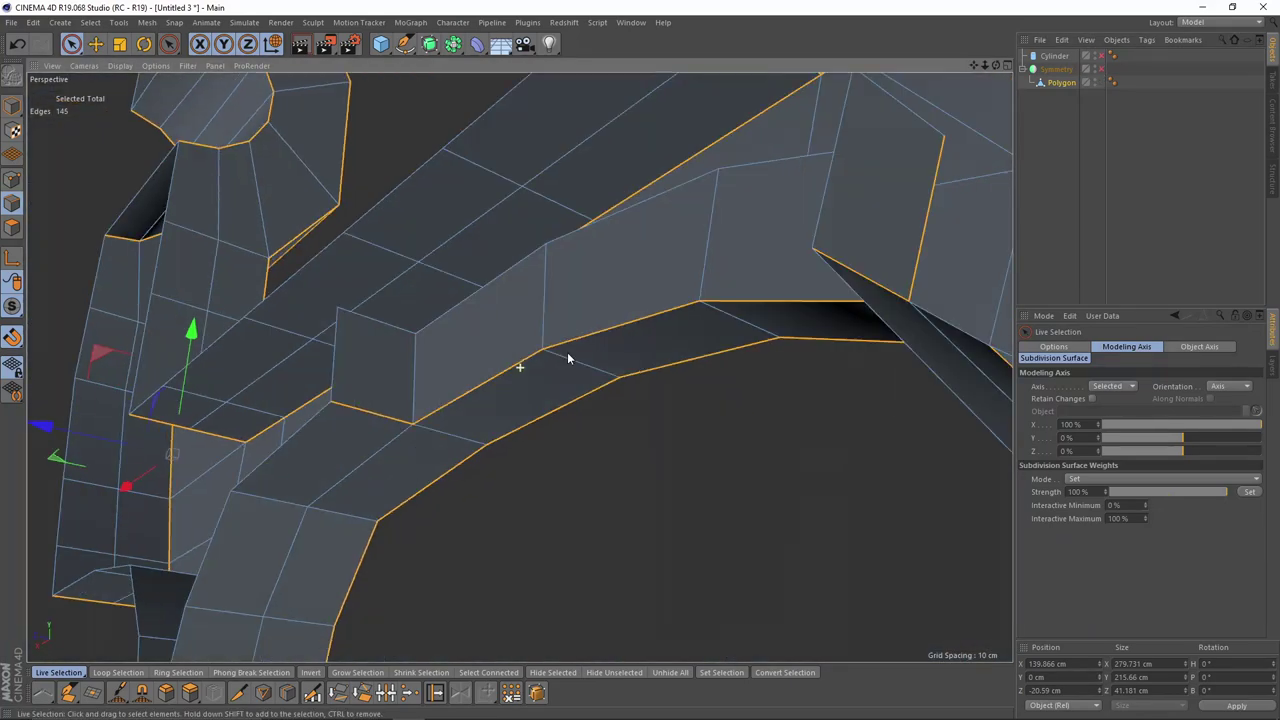
Step: Turn the Symmetry object back on to restore the mirrored half of the frame
{"action": "left_click_drag", "start_coordinate": [571, 357], "coordinate": [686, 477], "text": "alt"}
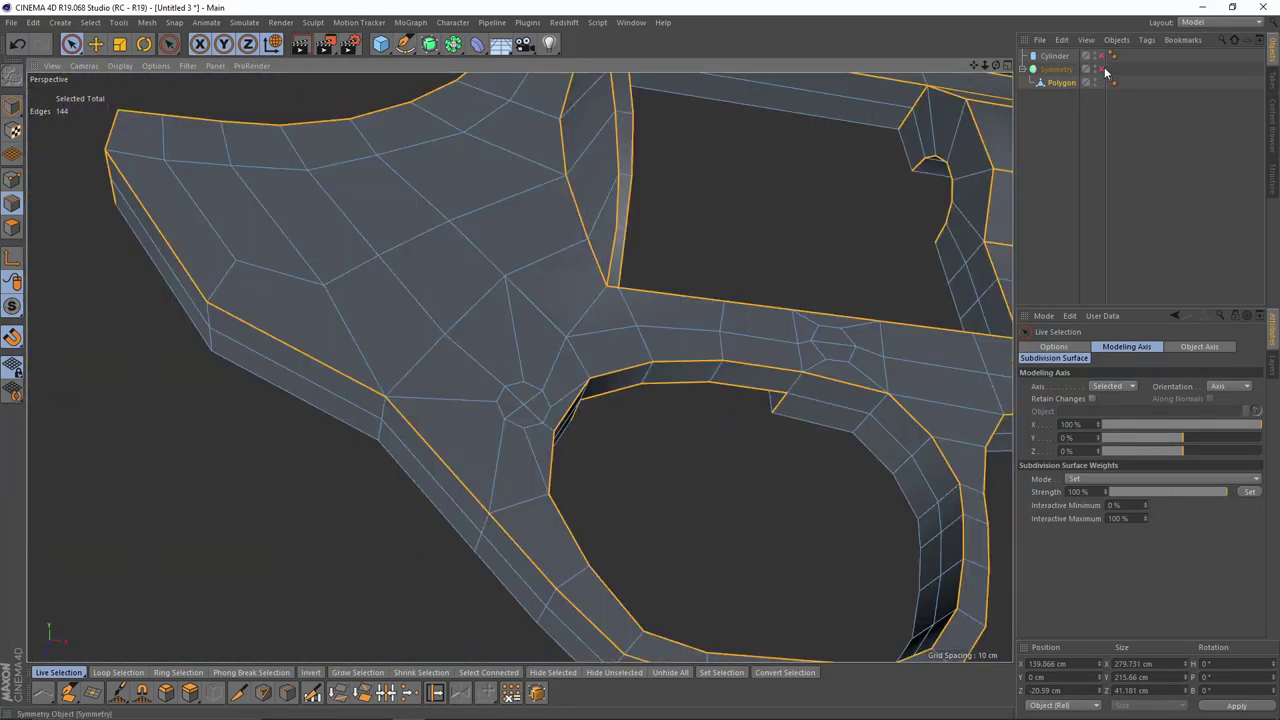
{"action": "left_click", "coordinate": [1102, 69]}
{"action": "scroll", "coordinate": [486, 300], "scroll_direction": "down", "scroll_amount": 6}
{"action": "mouse_move", "coordinate": [486, 300]}
{"action": "left_mouse_down", "text": "alt"}
{"action": "mouse_move", "coordinate": [471, 312]}
{"action": "mouse_move", "coordinate": [463, 459]}
{"action": "mouse_move", "coordinate": [554, 288]}
{"action": "mouse_move", "coordinate": [500, 300]}
{"action": "left_mouse_up", "text": "alt"}
{"action": "left_click_drag", "start_coordinate": [397, 320], "coordinate": [351, 340], "text": "alt"}
{"action": "left_click_drag", "start_coordinate": [343, 284], "coordinate": [394, 290], "text": "alt"}
{"action": "left_click_drag", "start_coordinate": [520, 366], "coordinate": [440, 371], "text": "alt"}
{"action": "middle_click_drag", "start_coordinate": [443, 378], "coordinate": [498, 288], "text": "alt"}
{"action": "left_click_drag", "start_coordinate": [507, 300], "coordinate": [549, 319], "text": "alt"}
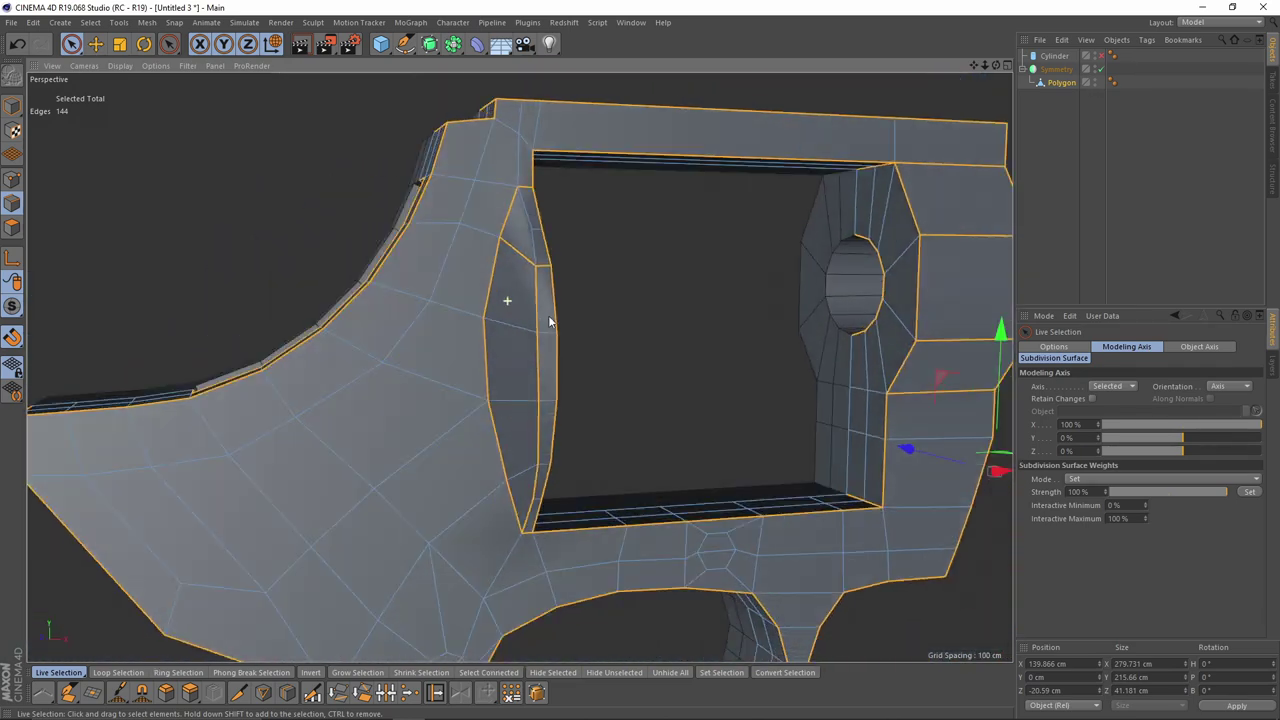
Step: Deselect the two cross edges in the recess behind the cylinder window and select the upper edges of its vertical crease
{"action": "scroll", "coordinate": [528, 262], "scroll_direction": "up", "scroll_amount": 4}
{"action": "scroll", "coordinate": [515, 270], "scroll_direction": "up", "scroll_amount": 2}
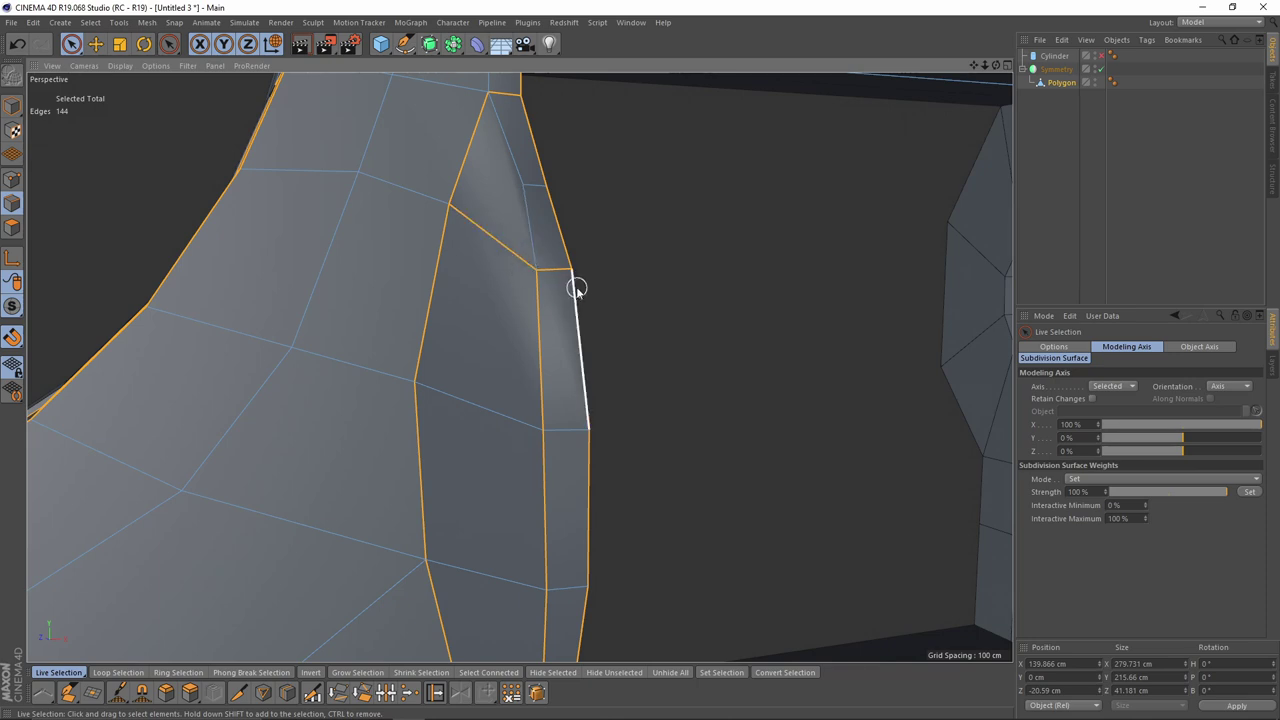
{"action": "scroll", "coordinate": [551, 267], "scroll_direction": "up", "scroll_amount": 2}
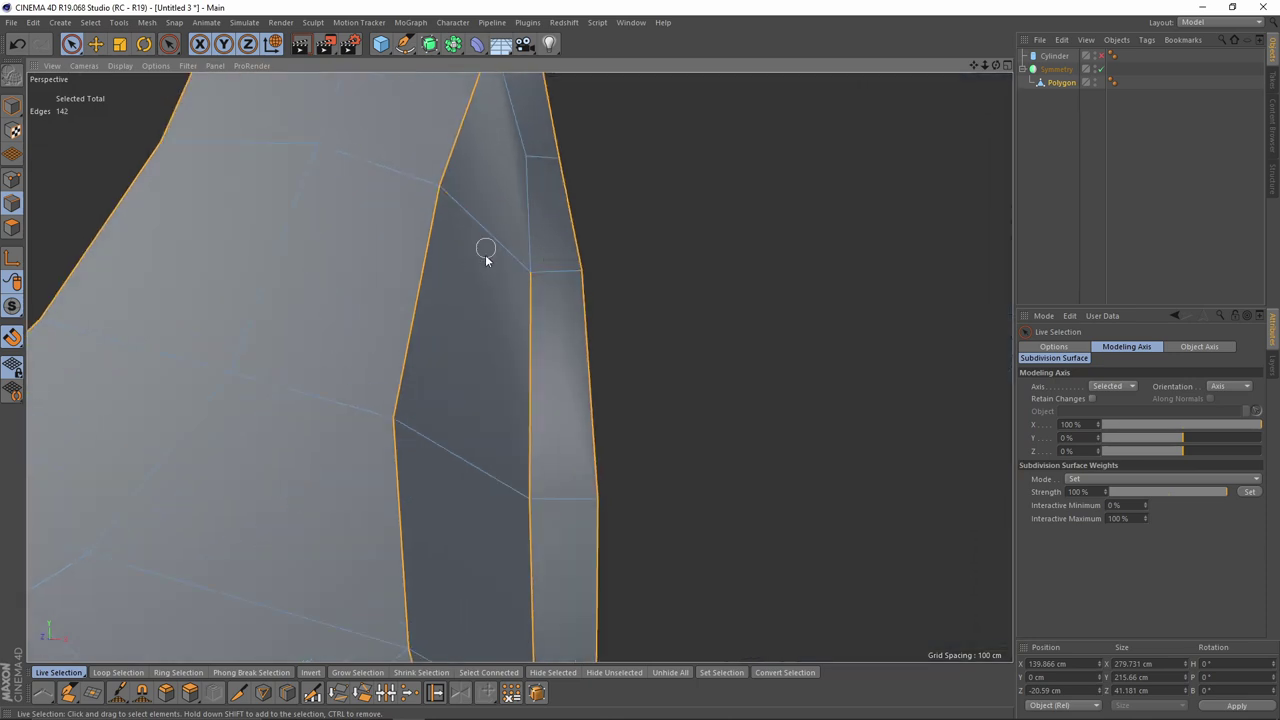
{"action": "middle_click_drag", "start_coordinate": [486, 257], "coordinate": [475, 372], "text": "alt"}
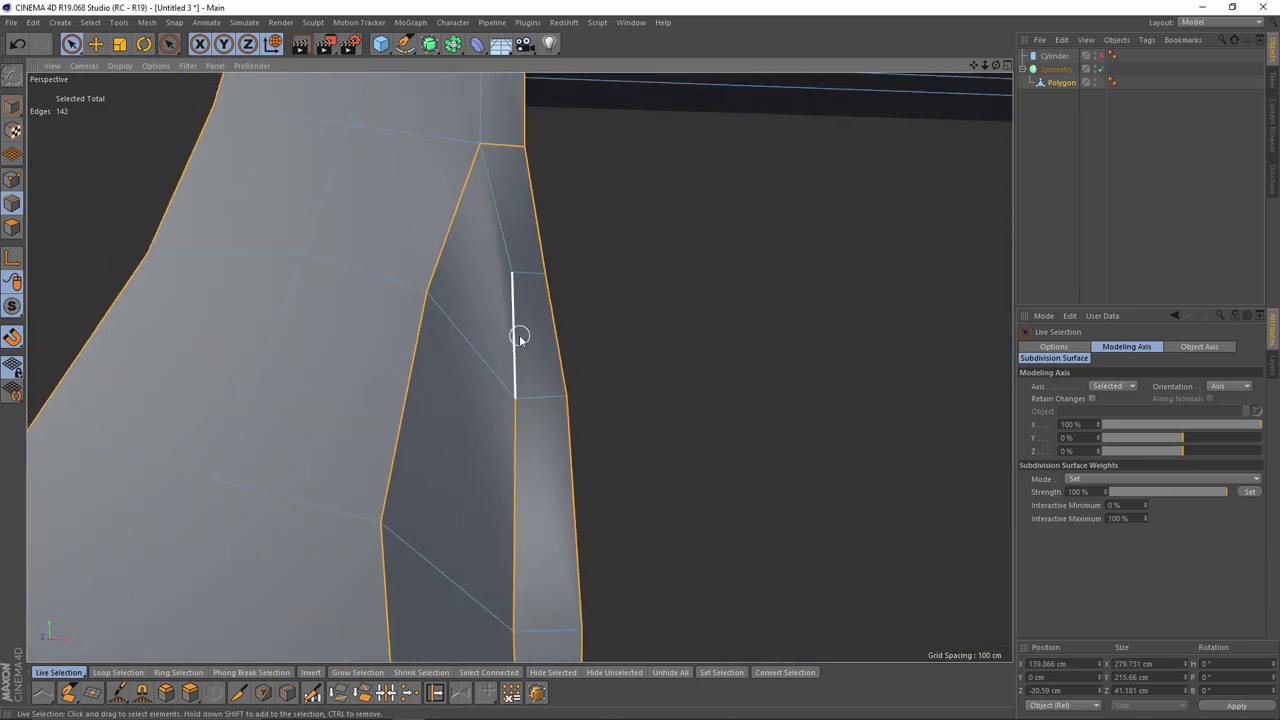
{"action": "scroll", "coordinate": [498, 232], "scroll_direction": "down", "scroll_amount": 3}
{"action": "left_click_drag", "start_coordinate": [520, 366], "coordinate": [528, 250], "text": "alt"}
{"action": "scroll", "coordinate": [531, 446], "scroll_direction": "down", "scroll_amount": 3}
{"action": "middle_click_drag", "start_coordinate": [531, 446], "coordinate": [540, 306], "text": "alt"}
{"action": "left_click_drag", "start_coordinate": [547, 303], "coordinate": [532, 366], "text": "alt"}
{"action": "scroll", "coordinate": [470, 405], "scroll_direction": "down", "scroll_amount": 3}
{"action": "left_click_drag", "start_coordinate": [470, 405], "coordinate": [587, 443], "text": "alt"}
{"action": "scroll", "coordinate": [587, 443], "scroll_direction": "down", "scroll_amount": 4}
{"action": "left_click_drag", "start_coordinate": [520, 366], "coordinate": [469, 494], "text": "alt"}
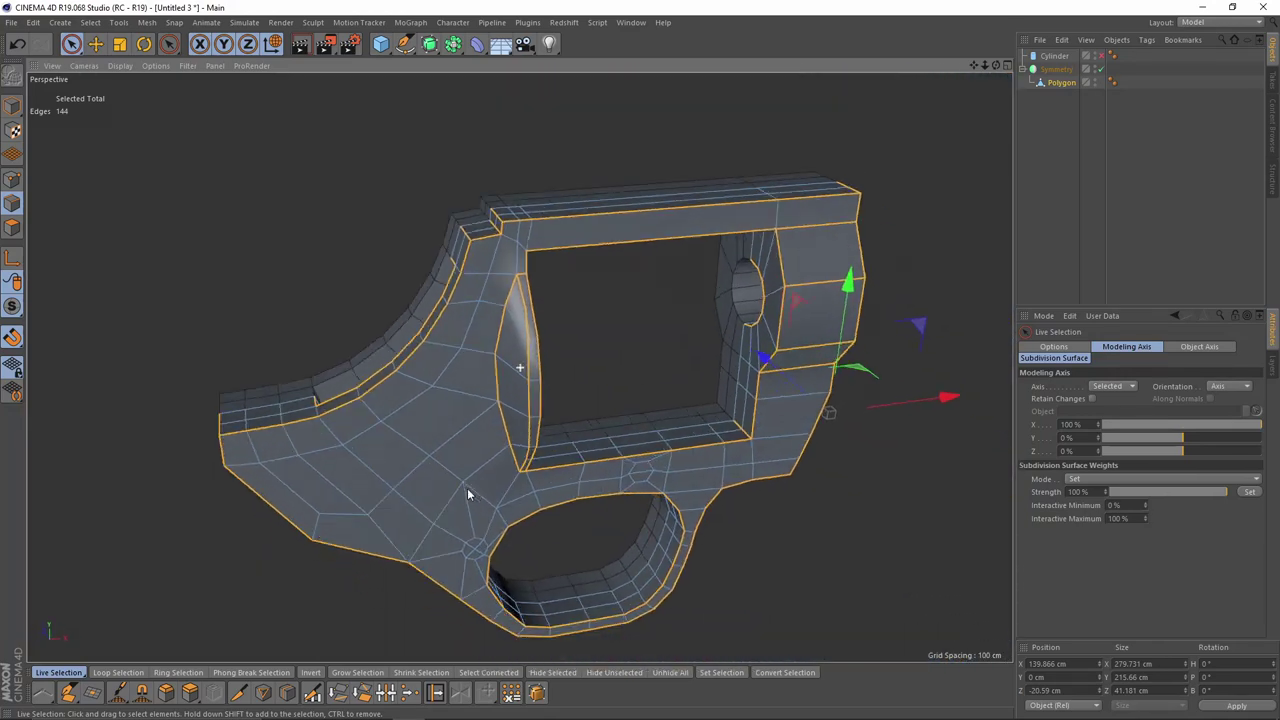
Step: Inset the hexagonal pin face above the trigger guard with Extrude Inner at a 2.1 cm offset
{"action": "middle_click_drag", "start_coordinate": [469, 494], "coordinate": [402, 466], "text": "alt"}
{"action": "left_click_drag", "start_coordinate": [602, 468], "coordinate": [516, 436], "text": "alt"}
{"action": "middle_click_drag", "start_coordinate": [509, 434], "coordinate": [563, 363], "text": "alt"}
{"action": "left_click_drag", "start_coordinate": [563, 363], "coordinate": [537, 309], "text": "alt"}
{"action": "scroll", "coordinate": [506, 357], "scroll_direction": "up", "scroll_amount": 3}
{"action": "left_click_drag", "start_coordinate": [506, 357], "coordinate": [119, 240], "text": "alt"}
{"action": "scroll", "coordinate": [520, 383], "scroll_direction": "up", "scroll_amount": 2}
{"action": "left_click", "coordinate": [11, 229]}
{"action": "left_click", "coordinate": [402, 400]}
{"action": "scroll", "coordinate": [617, 329], "scroll_direction": "up", "scroll_amount": 4}
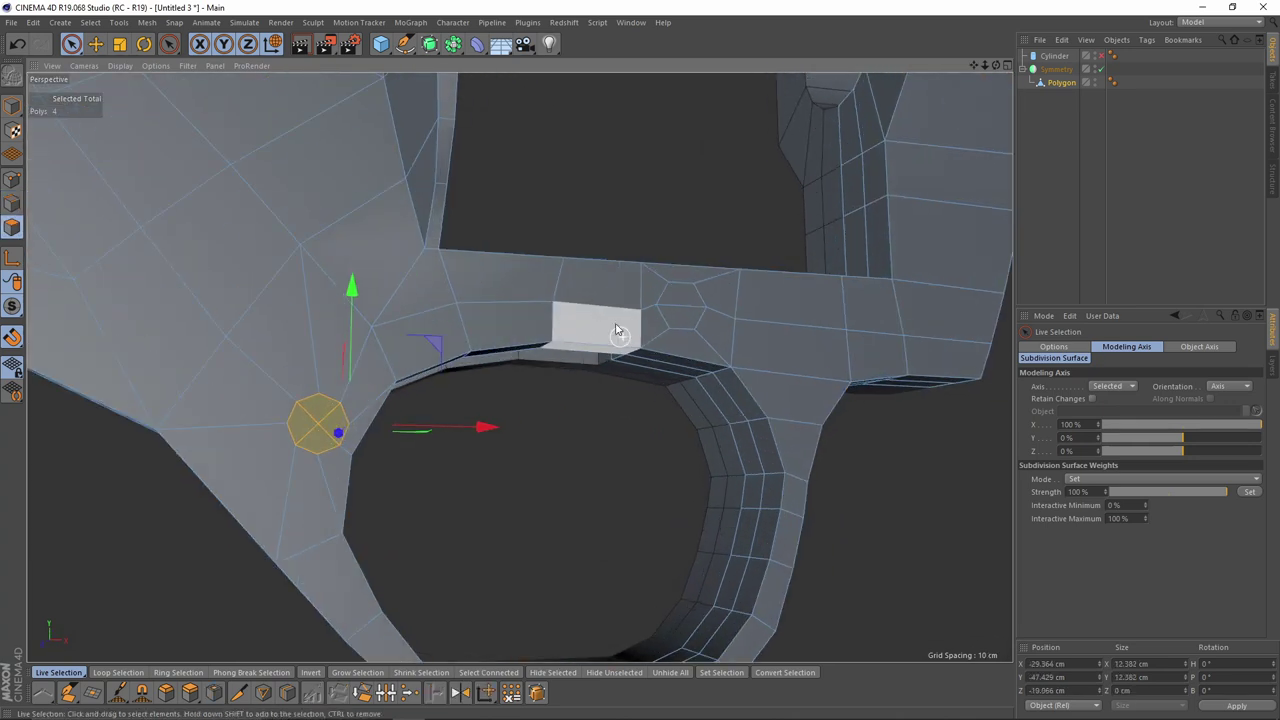
{"action": "left_click", "coordinate": [692, 298]}
{"action": "left_click_drag", "start_coordinate": [692, 298], "coordinate": [303, 420], "text": "alt"}
{"action": "middle_click_drag", "start_coordinate": [718, 330], "coordinate": [538, 381], "text": "alt"}
{"action": "left_click_drag", "start_coordinate": [538, 381], "coordinate": [614, 374], "text": "alt"}
{"action": "scroll", "coordinate": [614, 374], "scroll_direction": "up", "scroll_amount": 2}
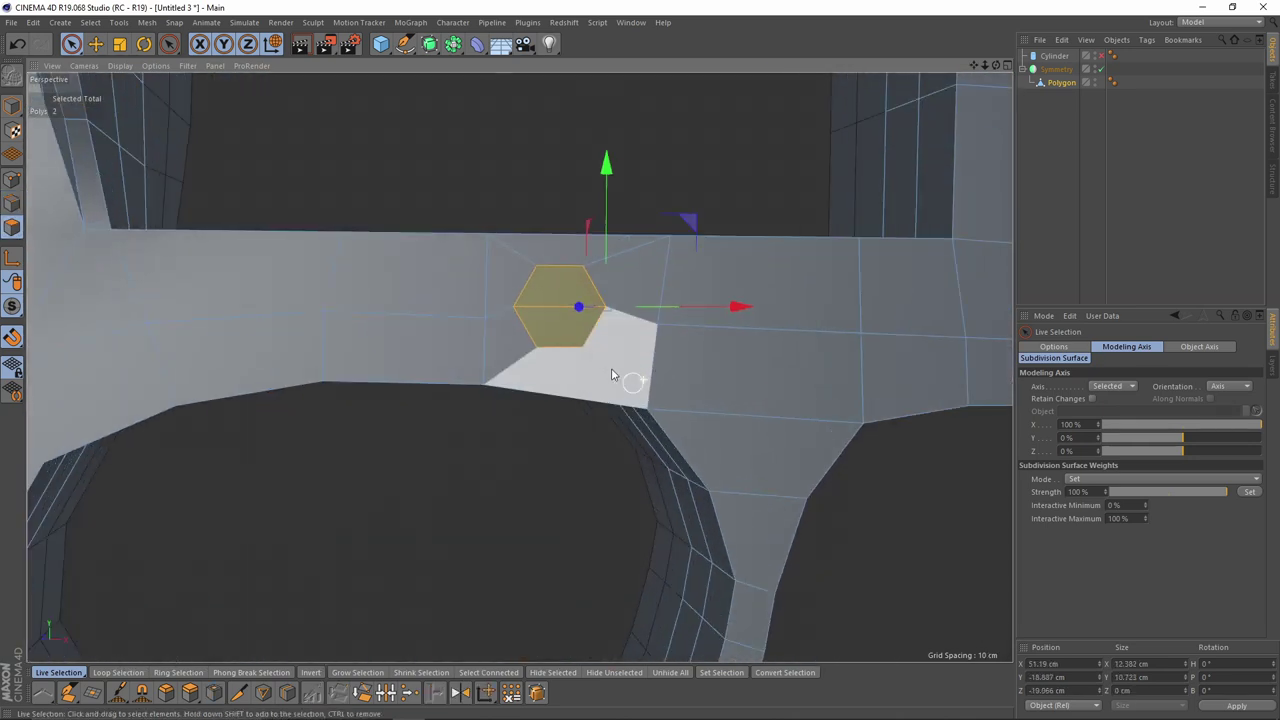
{"action": "middle_click", "coordinate": [672, 412]}
{"action": "middle_click", "coordinate": [747, 518]}
{"action": "middle_click_drag", "start_coordinate": [790, 305], "coordinate": [695, 369], "text": "alt"}
{"action": "scroll", "coordinate": [695, 369], "scroll_direction": "up", "scroll_amount": 1}
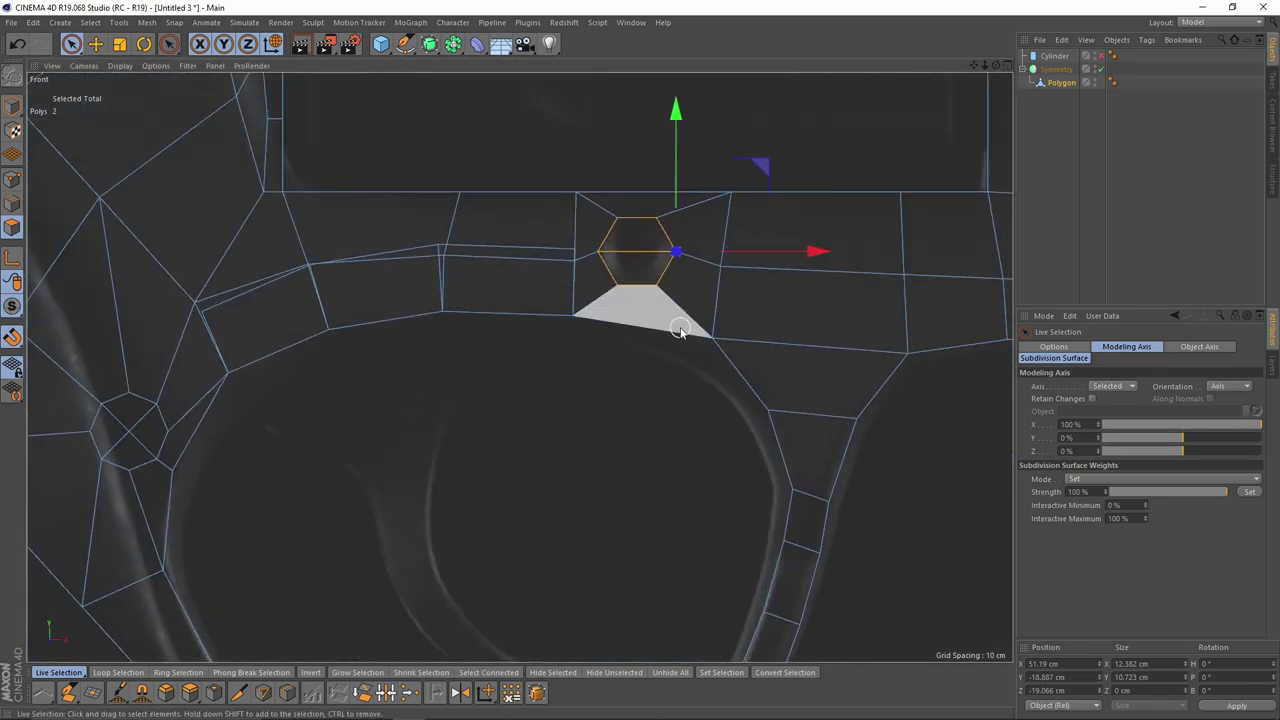
{"action": "key", "text": "i"}
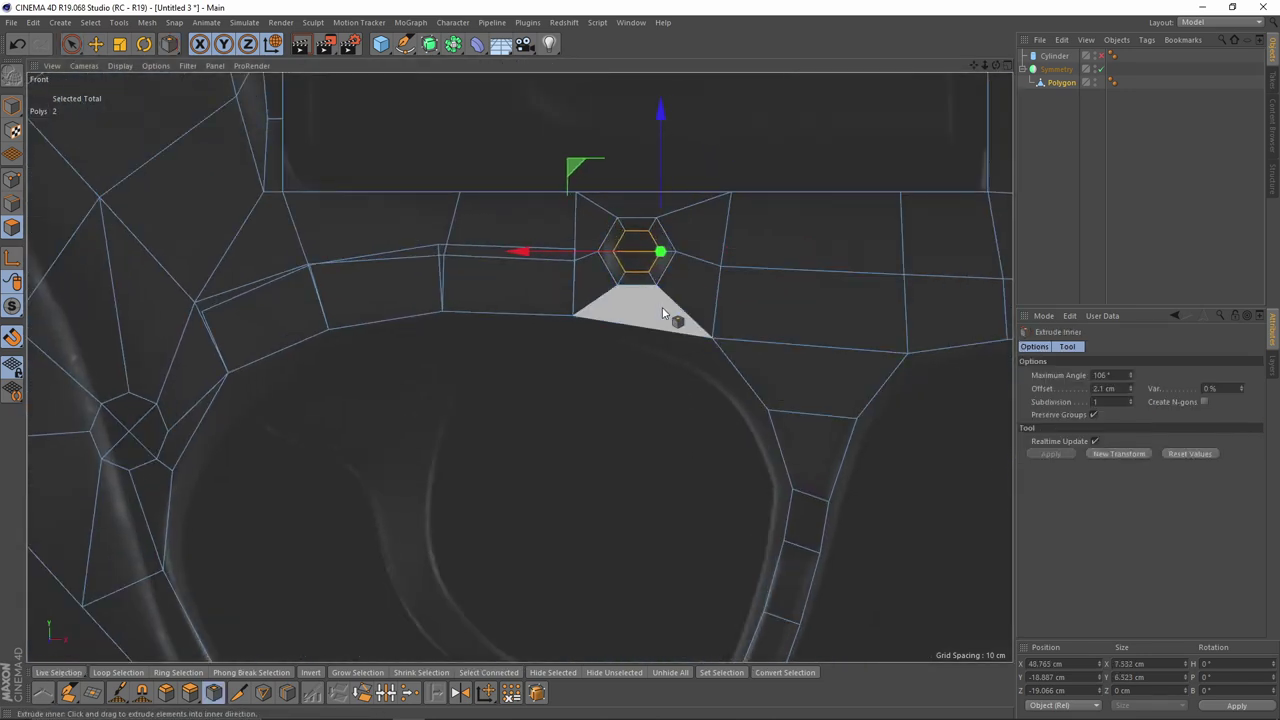
{"action": "middle_click", "coordinate": [662, 313]}
{"action": "middle_click", "coordinate": [491, 326]}
Step: Inset the octagonal pin face behind the trigger guard by 2.1 cm and sink it into the frame
{"action": "left_click_drag", "start_coordinate": [491, 326], "coordinate": [629, 200], "text": "alt"}
{"action": "middle_click_drag", "start_coordinate": [629, 200], "coordinate": [790, 182], "text": "alt"}
{"action": "key", "text": "space"}
{"action": "left_click_drag", "start_coordinate": [357, 418], "coordinate": [311, 335]}
{"action": "key", "text": "space"}
{"action": "left_click", "coordinate": [1051, 454]}
{"action": "scroll", "coordinate": [343, 343], "scroll_direction": "down", "scroll_amount": 3}
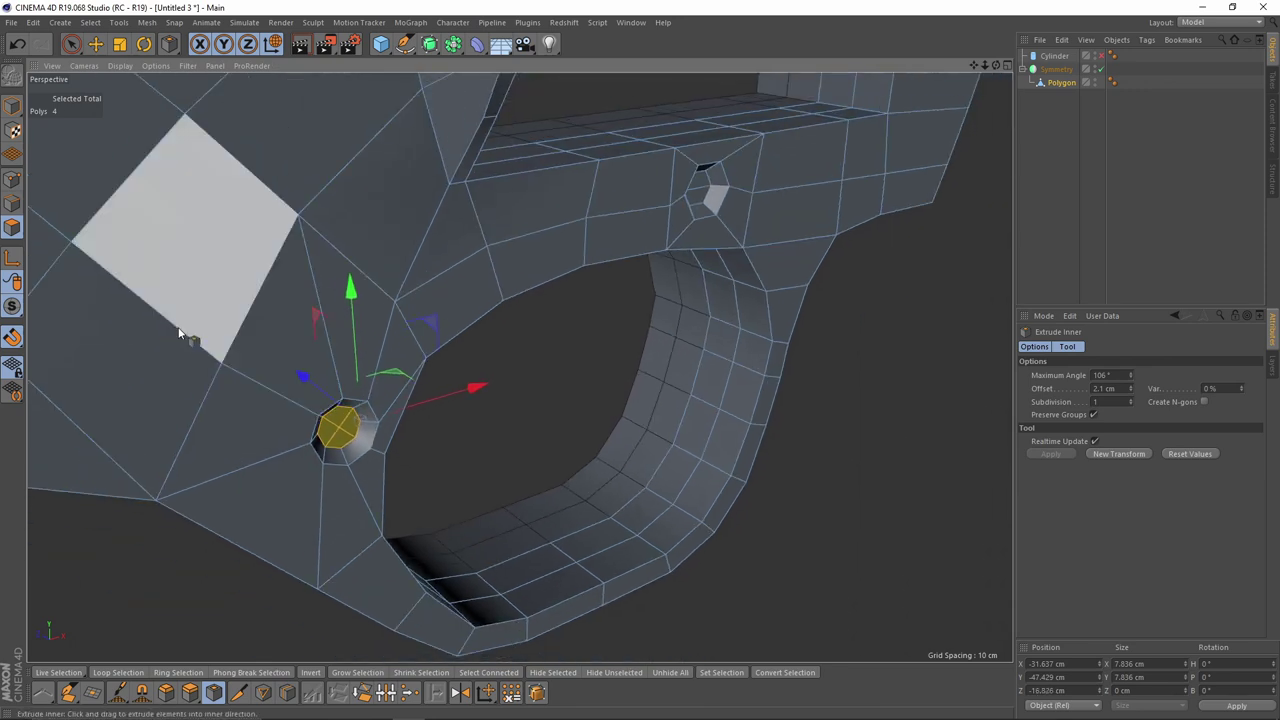
Step: Return to edge mode and add the outer and inner rims of the octagonal pin recess to the hard-edge selection
{"action": "left_click", "coordinate": [12, 204]}
{"action": "key", "text": "e"}
{"action": "scroll", "coordinate": [414, 410], "scroll_direction": "down", "scroll_amount": 2}
{"action": "left_click_drag", "start_coordinate": [359, 429], "coordinate": [375, 410], "text": "alt"}
{"action": "scroll", "coordinate": [375, 406], "scroll_direction": "up", "scroll_amount": 2}
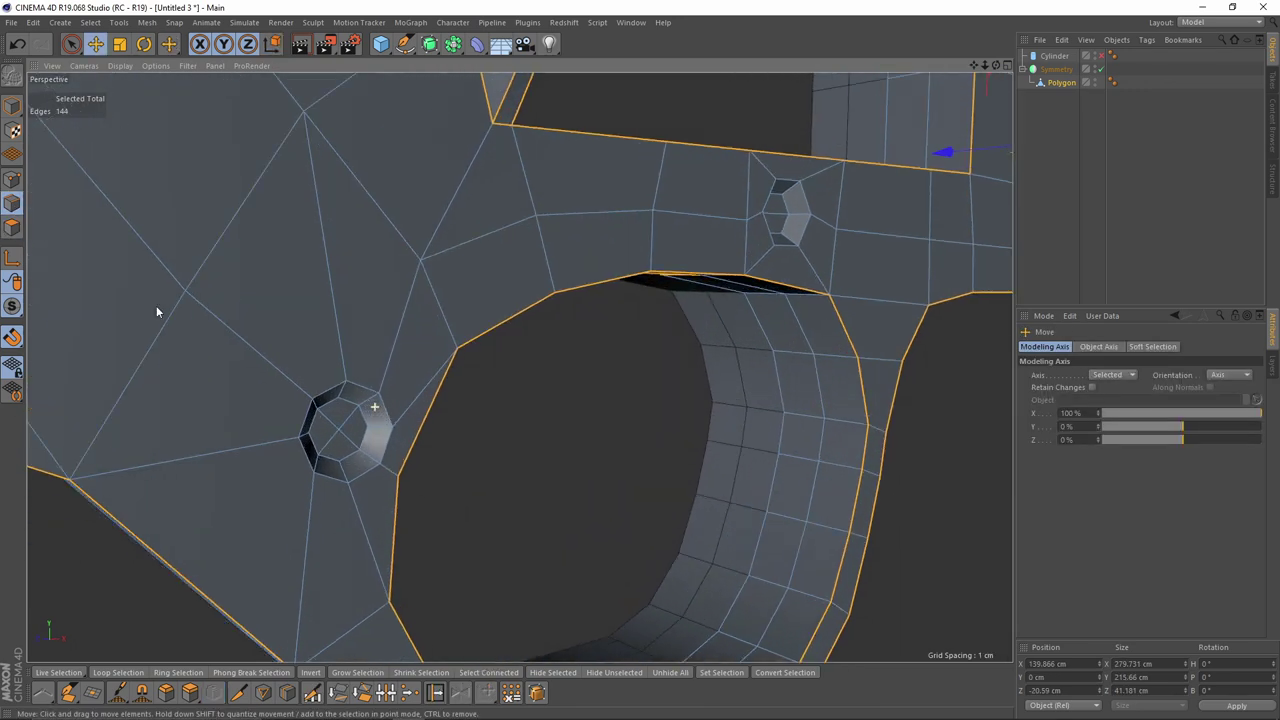
{"action": "scroll", "coordinate": [347, 396], "scroll_direction": "up", "scroll_amount": 2}
{"action": "double_click", "coordinate": [376, 387], "text": "shift"}
{"action": "double_click", "coordinate": [377, 423], "text": "shift"}
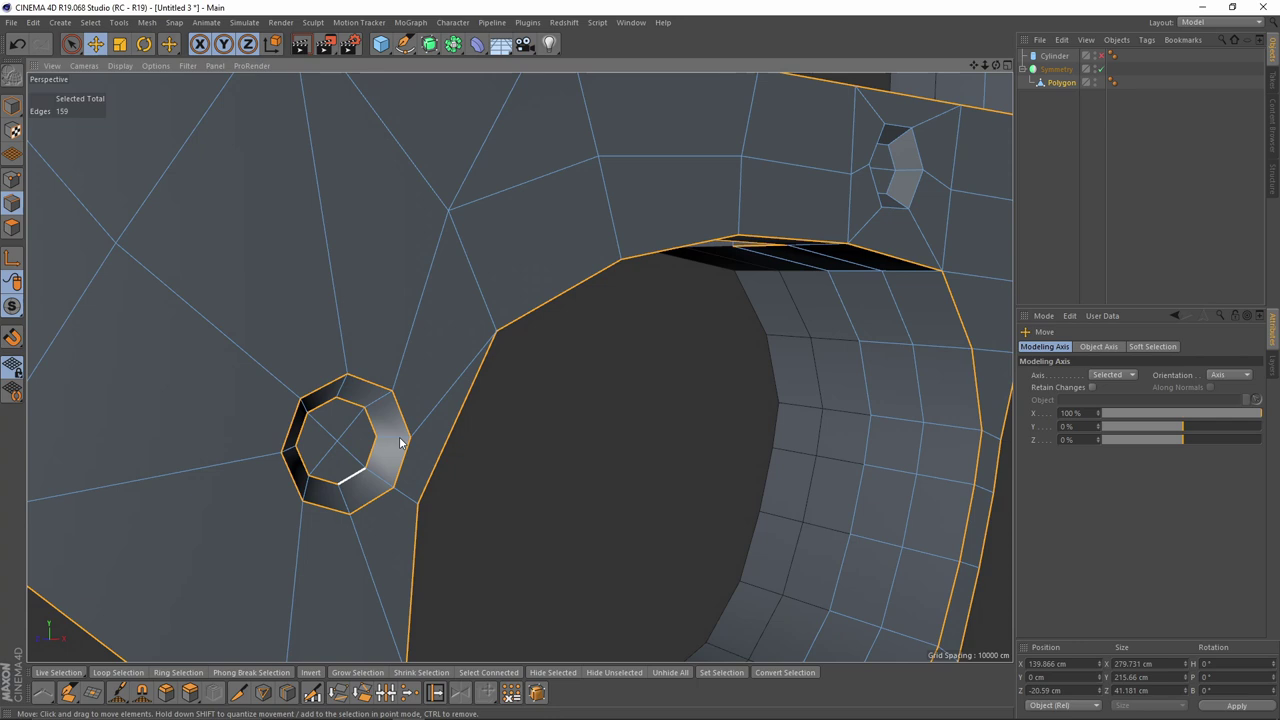
Step: Add the outer and inner rims of the hexagonal pin recess to the hard-edge selection
{"action": "scroll", "coordinate": [402, 442], "scroll_direction": "down", "scroll_amount": 3}
{"action": "scroll", "coordinate": [752, 297], "scroll_direction": "up", "scroll_amount": 3}
{"action": "left_click_drag", "start_coordinate": [752, 297], "coordinate": [662, 327], "text": "alt"}
{"action": "scroll", "coordinate": [660, 326], "scroll_direction": "up", "scroll_amount": 1}
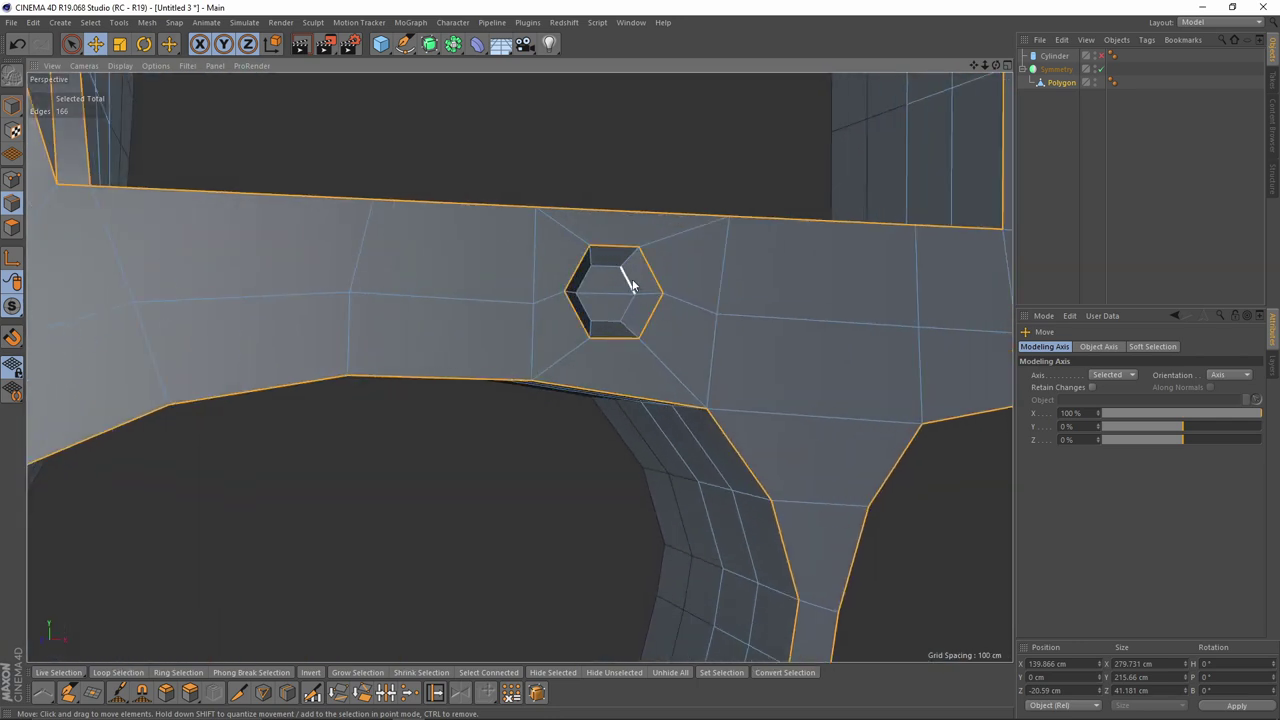
{"action": "left_click", "coordinate": [592, 320], "text": "shift"}
{"action": "left_click", "coordinate": [588, 277], "text": "shift"}
{"action": "left_click", "coordinate": [605, 270], "text": "shift"}
{"action": "left_click", "coordinate": [609, 323], "text": "shift"}
{"action": "scroll", "coordinate": [754, 326], "scroll_direction": "down", "scroll_amount": 4}
Step: Place the Symmetry object under a new Subdivision Surface and set its type to OpenSubdiv Catmull-Clark
{"action": "left_click_drag", "start_coordinate": [657, 350], "coordinate": [520, 367], "text": "alt"}
{"action": "left_click_drag", "start_coordinate": [520, 367], "coordinate": [715, 292], "text": "alt"}
{"action": "left_click", "coordinate": [1054, 69]}
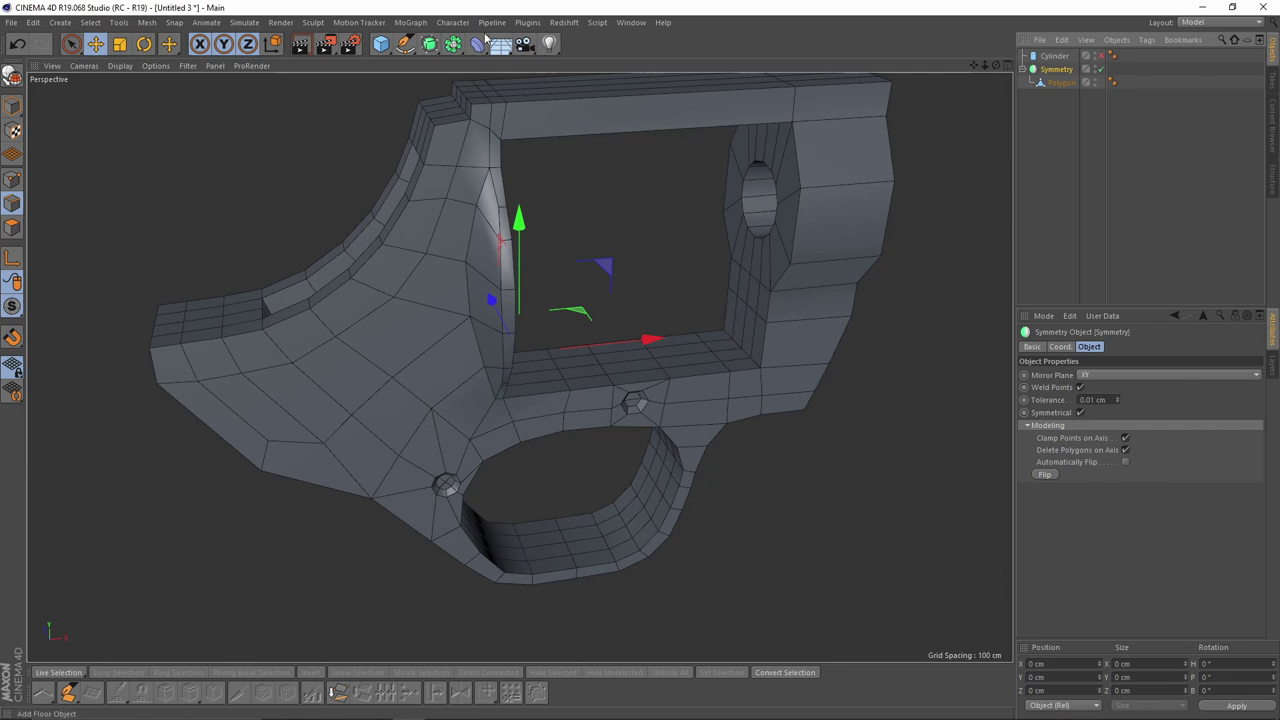
{"action": "left_click", "coordinate": [431, 48], "text": "alt"}
{"action": "left_click_drag", "start_coordinate": [518, 366], "coordinate": [605, 325], "text": "alt"}
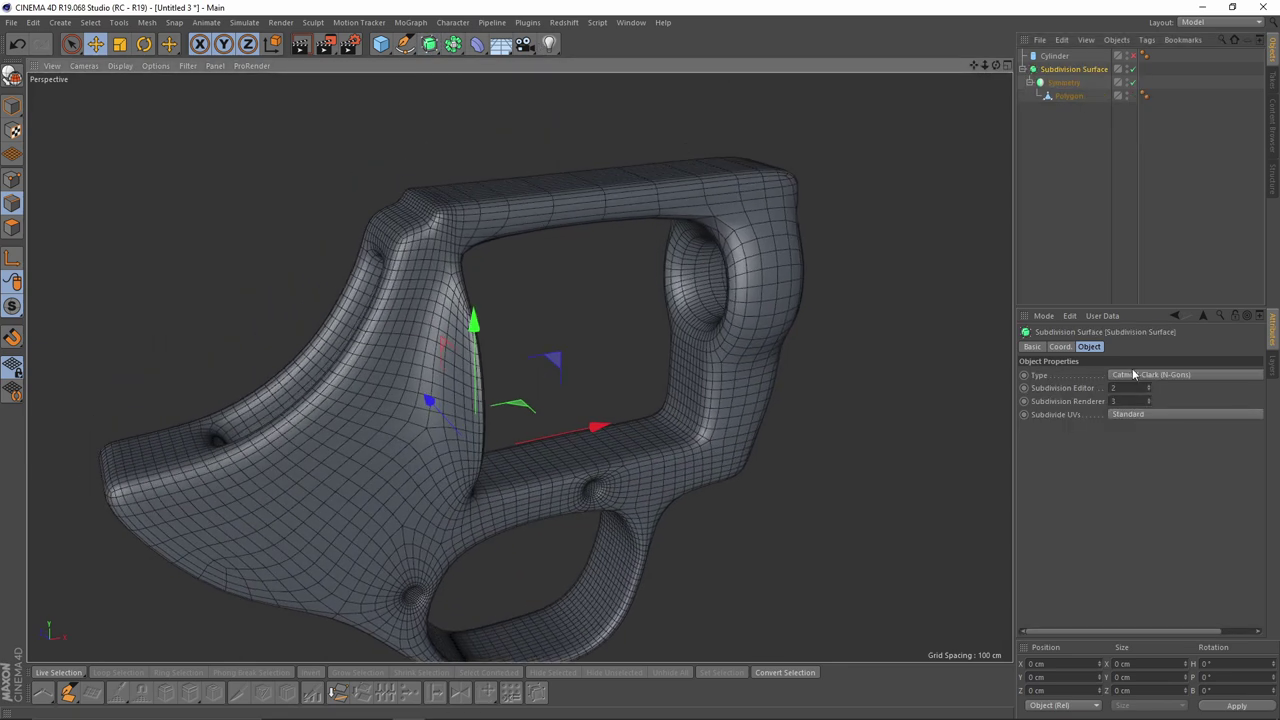
{"action": "left_click", "coordinate": [1140, 374]}
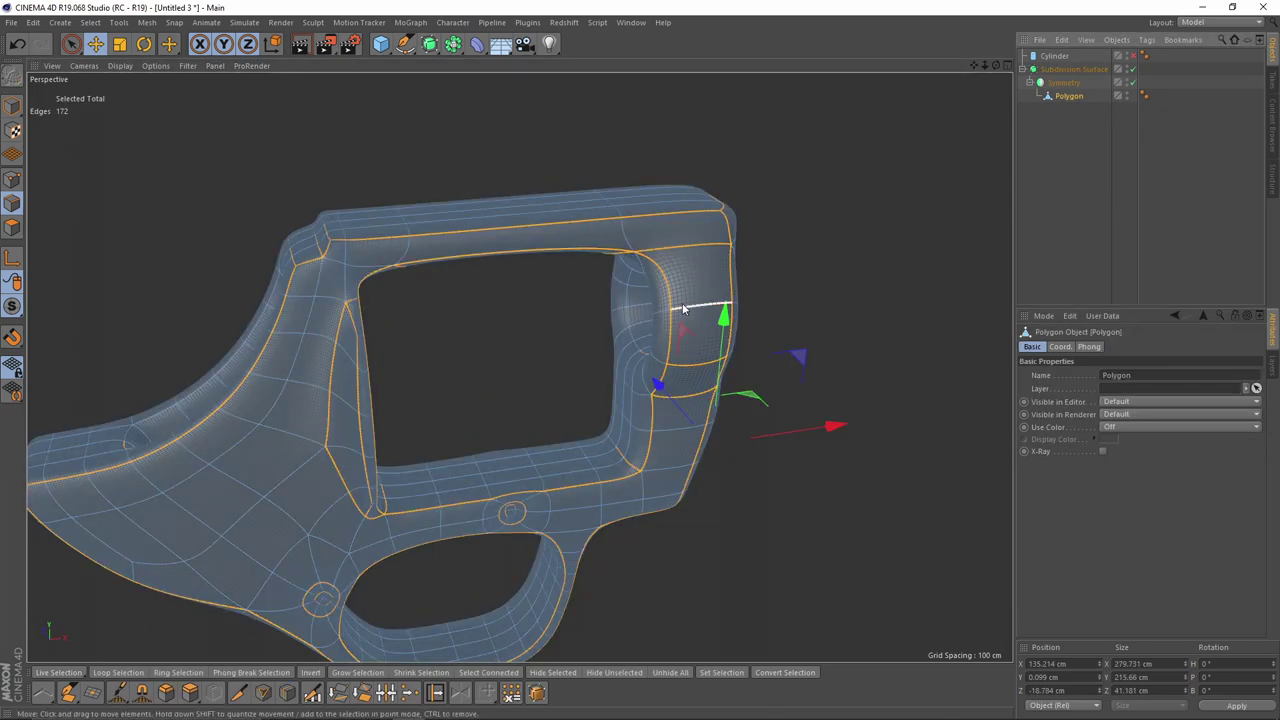
Step: Apply a subdivision surface weight with 75% strength to the selected hard edges using Live Selection
{"action": "left_click_drag", "start_coordinate": [683, 310], "coordinate": [483, 277], "text": "alt"}
{"action": "right_click_drag", "start_coordinate": [600, 180], "coordinate": [632, 204], "text": "alt"}
{"action": "left_click_drag", "start_coordinate": [632, 204], "coordinate": [700, 235], "text": "alt"}
{"action": "middle_click_drag", "start_coordinate": [614, 237], "coordinate": [735, 180], "text": "alt"}
{"action": "right_click_drag", "start_coordinate": [480, 230], "coordinate": [548, 216], "text": "alt"}
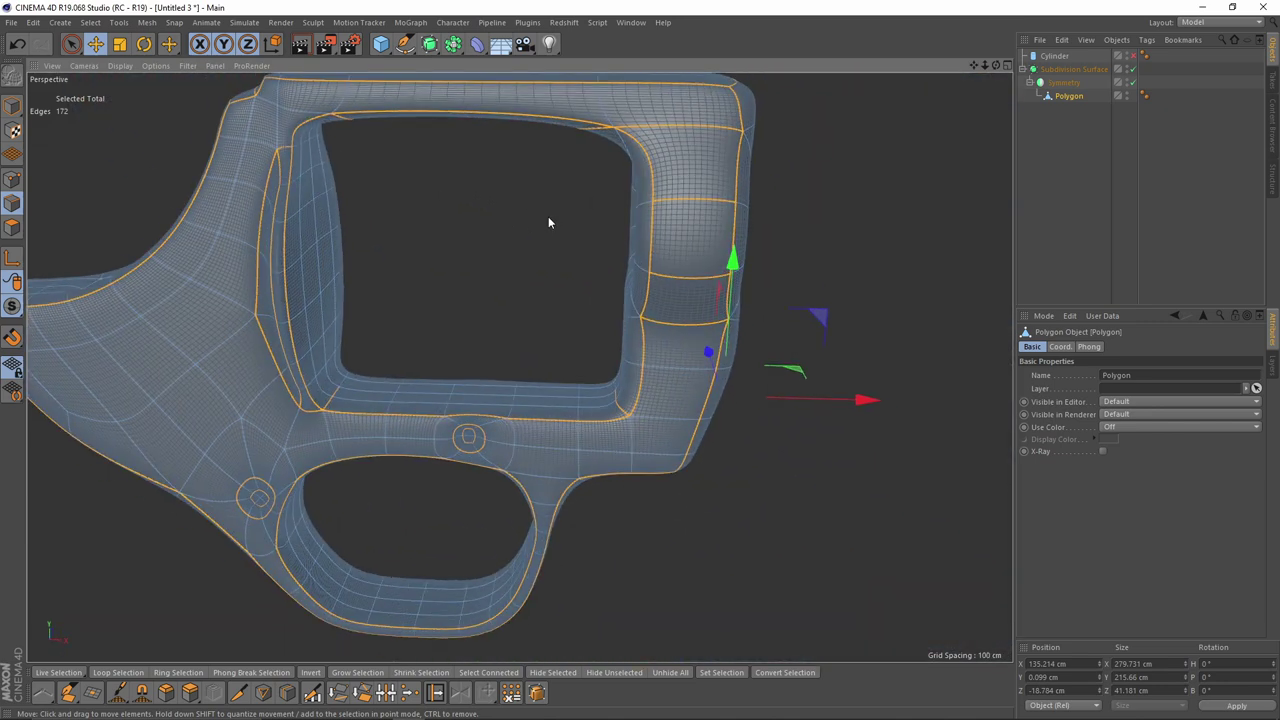
{"action": "left_click_drag", "start_coordinate": [548, 216], "coordinate": [606, 163], "text": "alt"}
{"action": "left_click", "coordinate": [70, 45]}
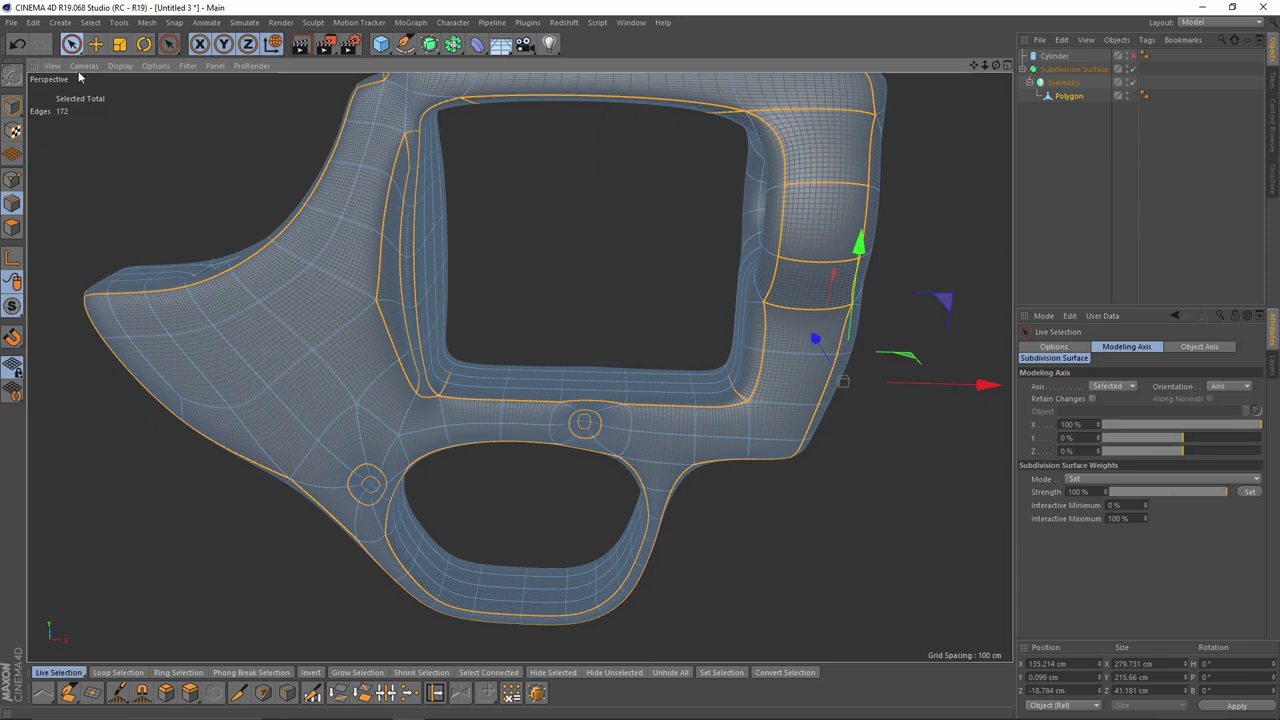
{"action": "left_click", "coordinate": [137, 66]}
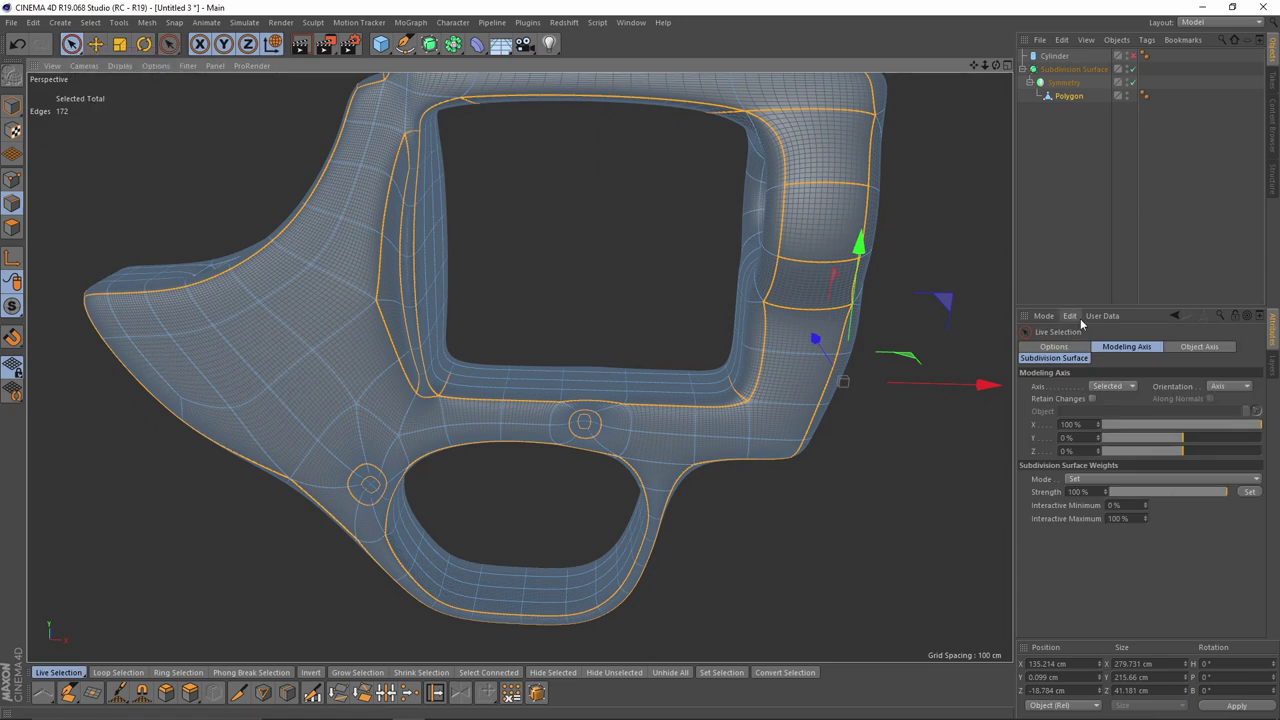
{"action": "left_click", "coordinate": [1049, 358]}
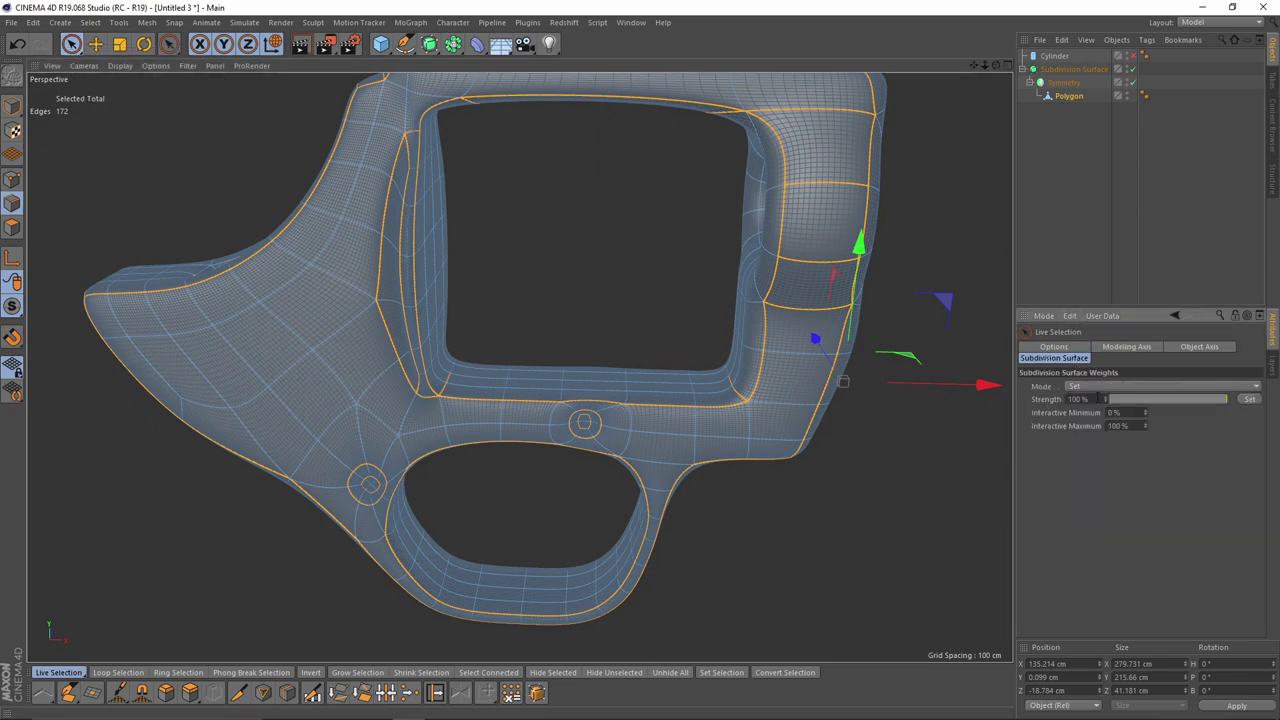
{"action": "type", "text": "35"}
{"action": "left_click_drag", "start_coordinate": [1081, 400], "coordinate": [1069, 408]}
{"action": "type", "text": "75"}
{"action": "left_click", "coordinate": [1250, 401]}
Step: Deselect everything and examine the smoothed frame from the side, the front and below
{"action": "middle_click_drag", "start_coordinate": [791, 340], "coordinate": [743, 383], "text": "alt"}
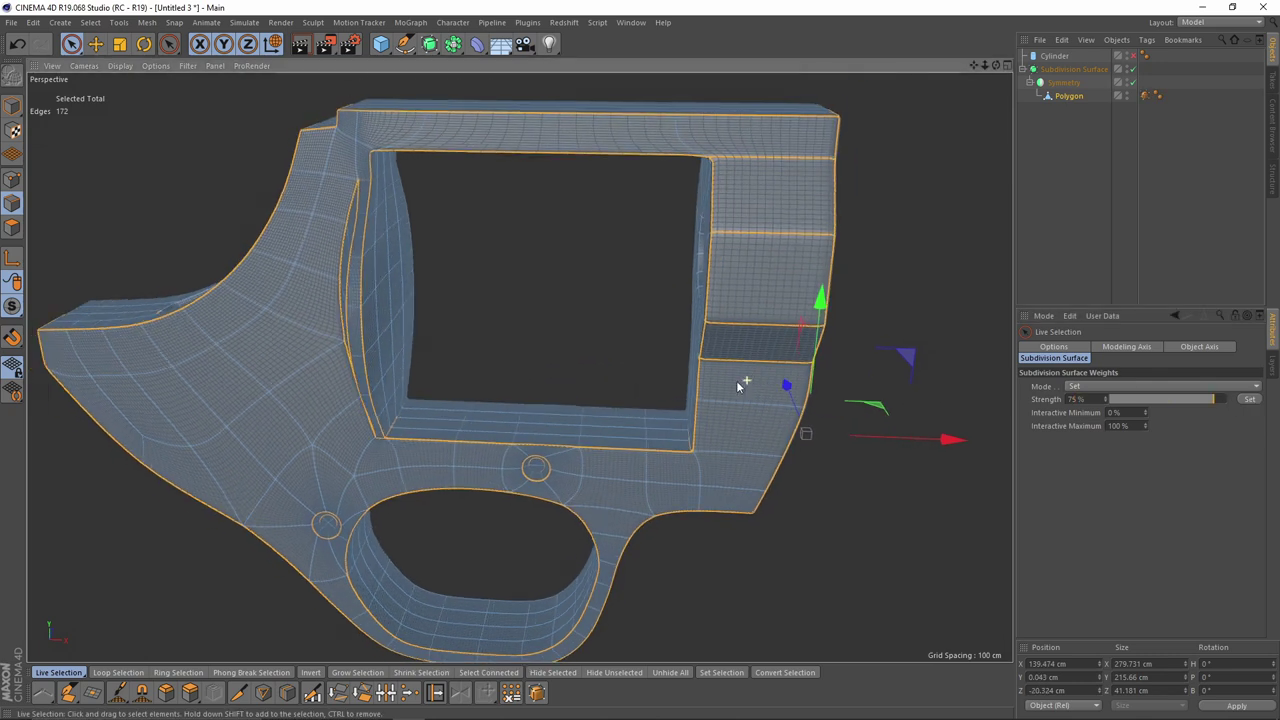
{"action": "left_click_drag", "start_coordinate": [743, 383], "coordinate": [675, 405], "text": "alt"}
{"action": "left_click", "coordinate": [1176, 209]}
{"action": "middle_click_drag", "start_coordinate": [815, 254], "coordinate": [731, 291], "text": "alt"}
{"action": "left_click_drag", "start_coordinate": [731, 291], "coordinate": [757, 284], "text": "alt"}
{"action": "middle_click_drag", "start_coordinate": [757, 284], "coordinate": [771, 206], "text": "alt"}
{"action": "left_click_drag", "start_coordinate": [766, 200], "coordinate": [705, 308], "text": "alt"}
{"action": "middle_click_drag", "start_coordinate": [705, 308], "coordinate": [752, 190], "text": "alt"}
{"action": "right_click_drag", "start_coordinate": [752, 190], "coordinate": [706, 284], "text": "alt"}
{"action": "left_click_drag", "start_coordinate": [706, 284], "coordinate": [676, 322], "text": "alt"}
{"action": "middle_click_drag", "start_coordinate": [676, 322], "coordinate": [671, 366], "text": "alt"}
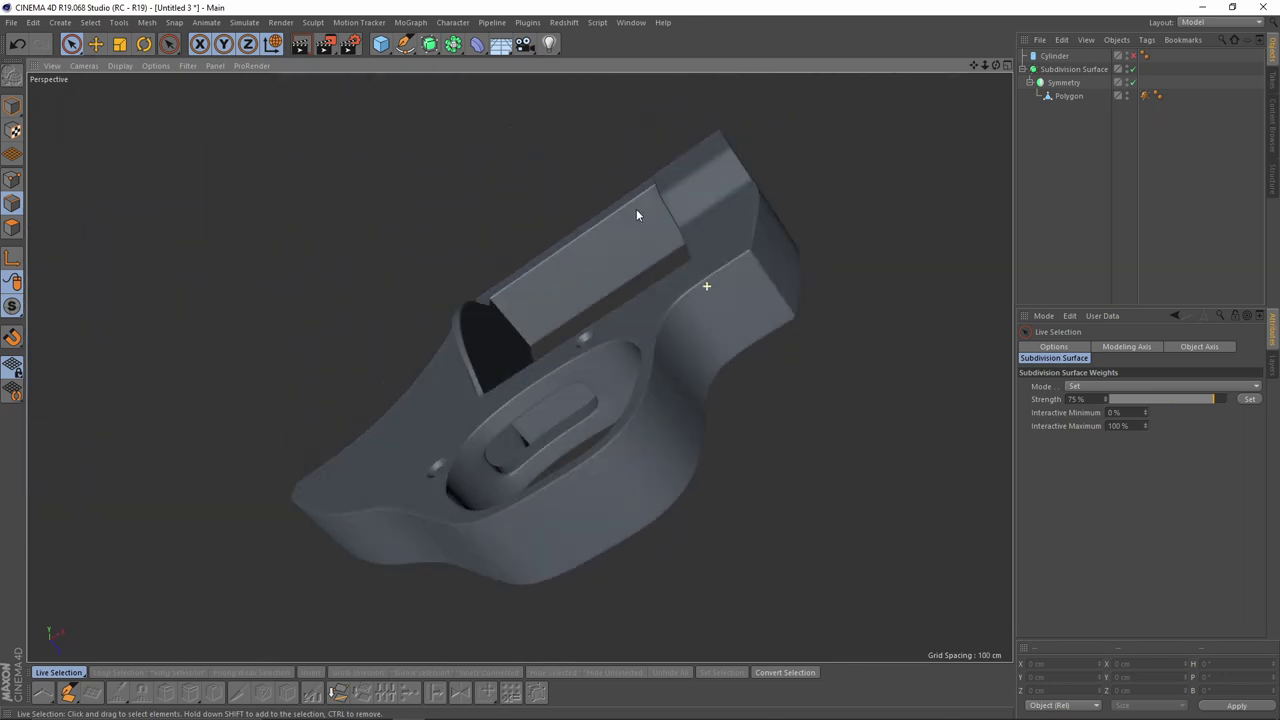
{"action": "mouse_move", "coordinate": [703, 354]}
{"action": "left_mouse_down", "text": "alt"}
{"action": "mouse_move", "coordinate": [625, 331]}
{"action": "mouse_move", "coordinate": [633, 354]}
{"action": "mouse_move", "coordinate": [738, 352]}
{"action": "mouse_move", "coordinate": [724, 350]}
{"action": "left_mouse_up", "text": "alt"}
Step: Examine the shading at the frame's front end and open the settings of the polygon object's Phong tag
{"action": "left_click", "coordinate": [1069, 96]}
{"action": "left_click", "coordinate": [1034, 274]}
{"action": "left_click_drag", "start_coordinate": [866, 290], "coordinate": [838, 300], "text": "alt"}
{"action": "right_click_drag", "start_coordinate": [796, 312], "coordinate": [827, 314], "text": "alt"}
{"action": "key", "text": "ctrl+z"}
{"action": "left_click", "coordinate": [1034, 272]}
{"action": "left_click_drag", "start_coordinate": [860, 295], "coordinate": [767, 321], "text": "alt"}
{"action": "right_click_drag", "start_coordinate": [767, 321], "coordinate": [742, 358], "text": "alt"}
{"action": "left_click", "coordinate": [1157, 96]}
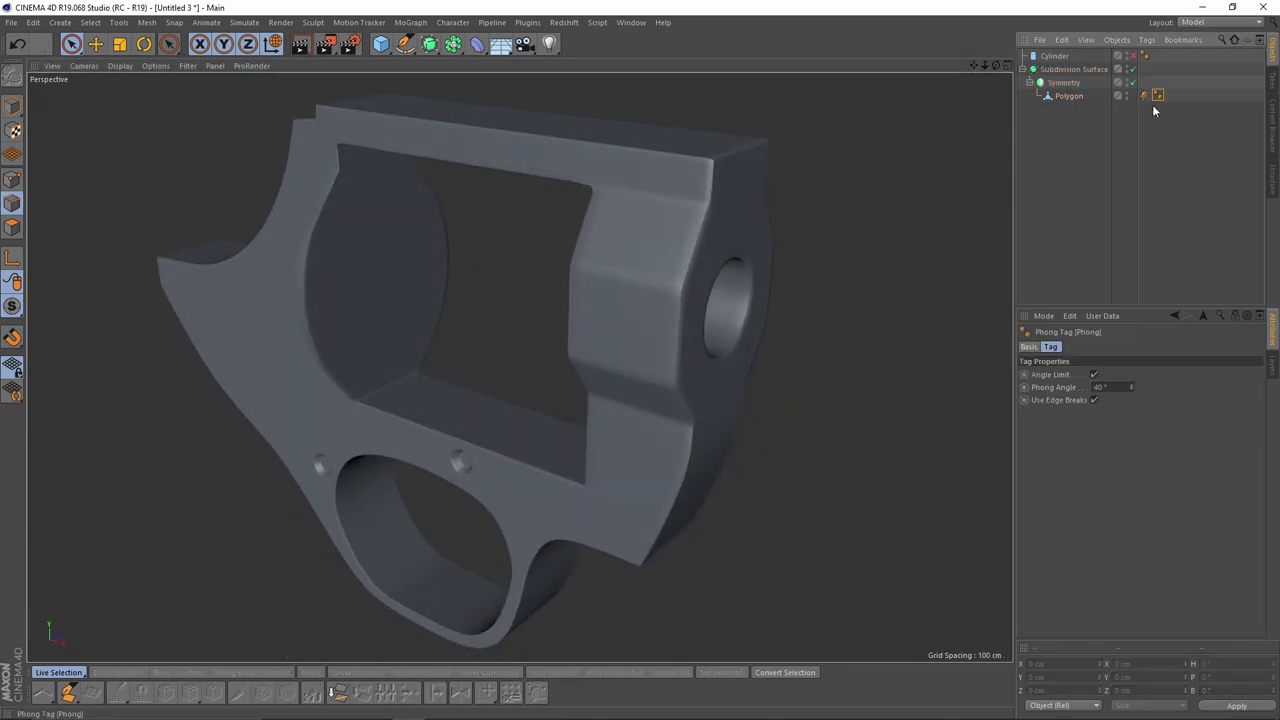
{"action": "left_click_drag", "start_coordinate": [835, 329], "coordinate": [603, 341], "text": "alt"}
Step: Set the Subdivision Surface's editor subdivision level to 5
{"action": "left_click", "coordinate": [1074, 70]}
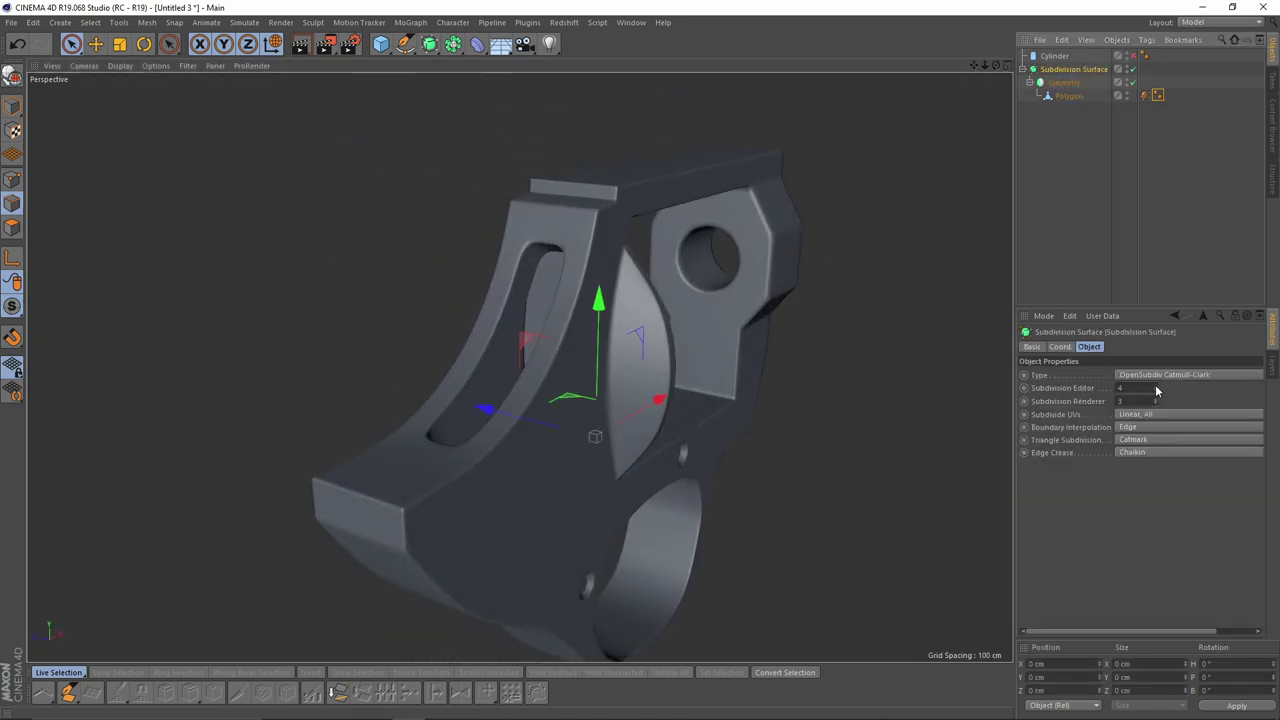
{"action": "left_click_drag", "start_coordinate": [754, 316], "coordinate": [514, 314], "text": "alt"}
{"action": "right_click_drag", "start_coordinate": [514, 314], "coordinate": [566, 297], "text": "alt"}
{"action": "left_click_drag", "start_coordinate": [566, 297], "coordinate": [519, 367], "text": "alt"}
{"action": "right_click_drag", "start_coordinate": [519, 367], "coordinate": [598, 379], "text": "alt"}
{"action": "middle_click_drag", "start_coordinate": [598, 379], "coordinate": [463, 320], "text": "alt"}
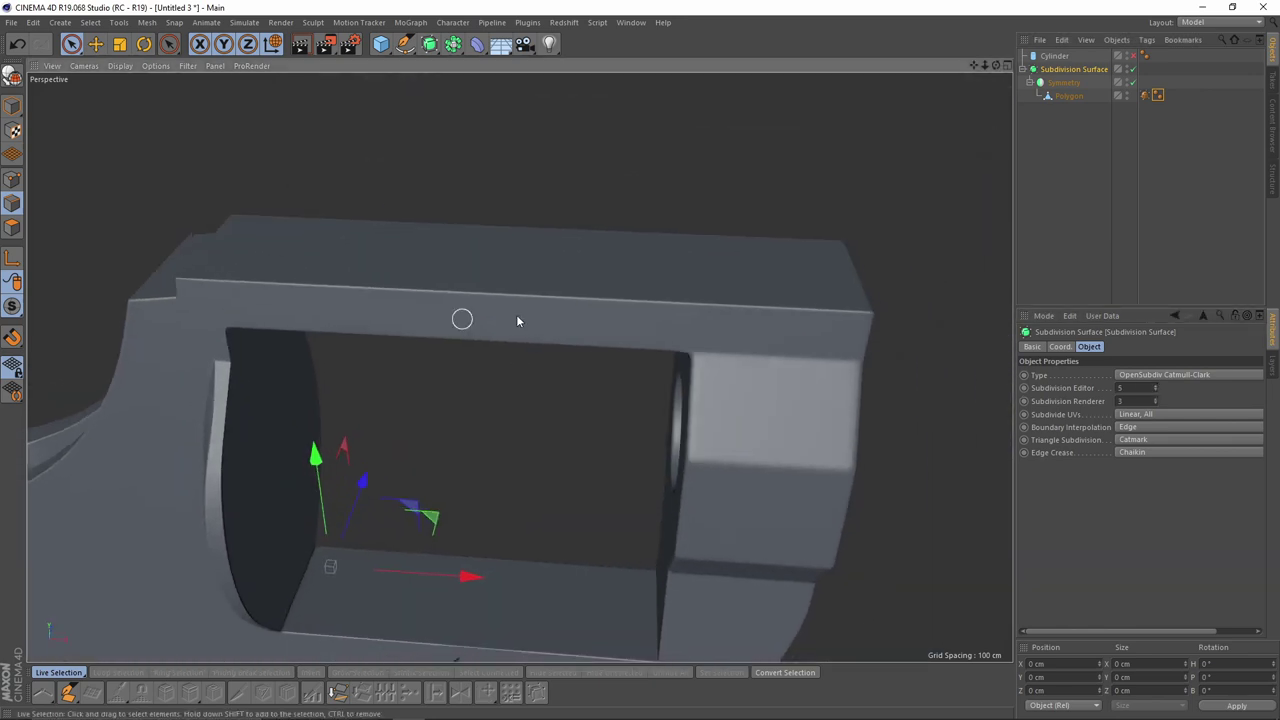
Step: Examine the smoothed edges along the top strap, the cylinder window and the trigger guard
{"action": "left_click_drag", "start_coordinate": [516, 319], "coordinate": [417, 313], "text": "alt"}
{"action": "middle_click_drag", "start_coordinate": [509, 404], "coordinate": [575, 300], "text": "alt"}
{"action": "left_click_drag", "start_coordinate": [589, 306], "coordinate": [482, 268], "text": "alt"}
{"action": "middle_click_drag", "start_coordinate": [572, 404], "coordinate": [575, 270], "text": "alt"}
{"action": "left_click_drag", "start_coordinate": [580, 290], "coordinate": [734, 357], "text": "alt"}
{"action": "right_click_drag", "start_coordinate": [736, 357], "coordinate": [790, 360], "text": "alt"}
{"action": "left_click_drag", "start_coordinate": [717, 396], "coordinate": [722, 352], "text": "alt"}
{"action": "right_click_drag", "start_coordinate": [722, 352], "coordinate": [754, 354], "text": "alt"}
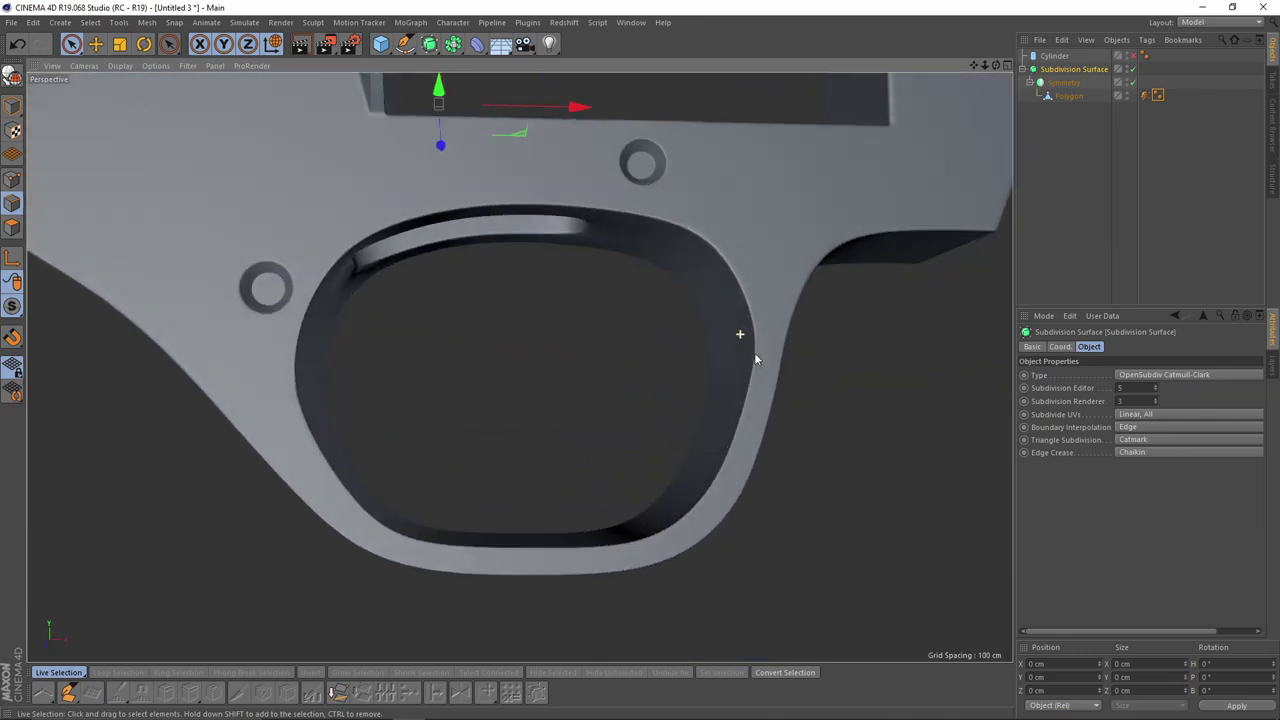
Step: Select the edge loop around the trigger guard opening on the polygon object, disabling the Subdivision Surface only while picking the loop
{"action": "left_click", "coordinate": [1072, 98]}
{"action": "key", "text": "q"}
{"action": "middle_click_drag", "start_coordinate": [780, 360], "coordinate": [768, 315], "text": "alt"}
{"action": "left_click_drag", "start_coordinate": [768, 315], "coordinate": [746, 284], "text": "alt"}
{"action": "scroll", "coordinate": [388, 316], "scroll_direction": "up", "scroll_amount": 1}
{"action": "key", "text": "u"}
{"action": "key", "text": "l"}
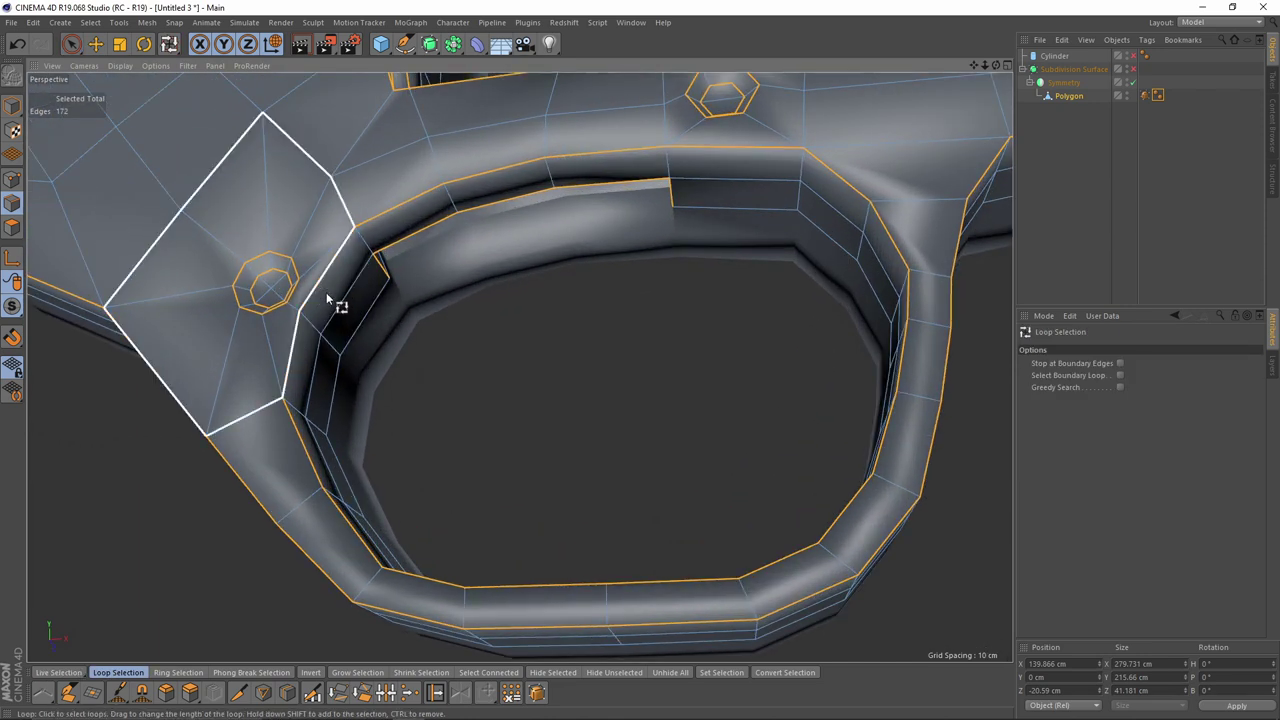
{"action": "left_click", "coordinate": [323, 271]}
{"action": "scroll", "coordinate": [518, 355], "scroll_direction": "down", "scroll_amount": 3}
{"action": "left_click_drag", "start_coordinate": [519, 366], "coordinate": [516, 375], "text": "alt"}
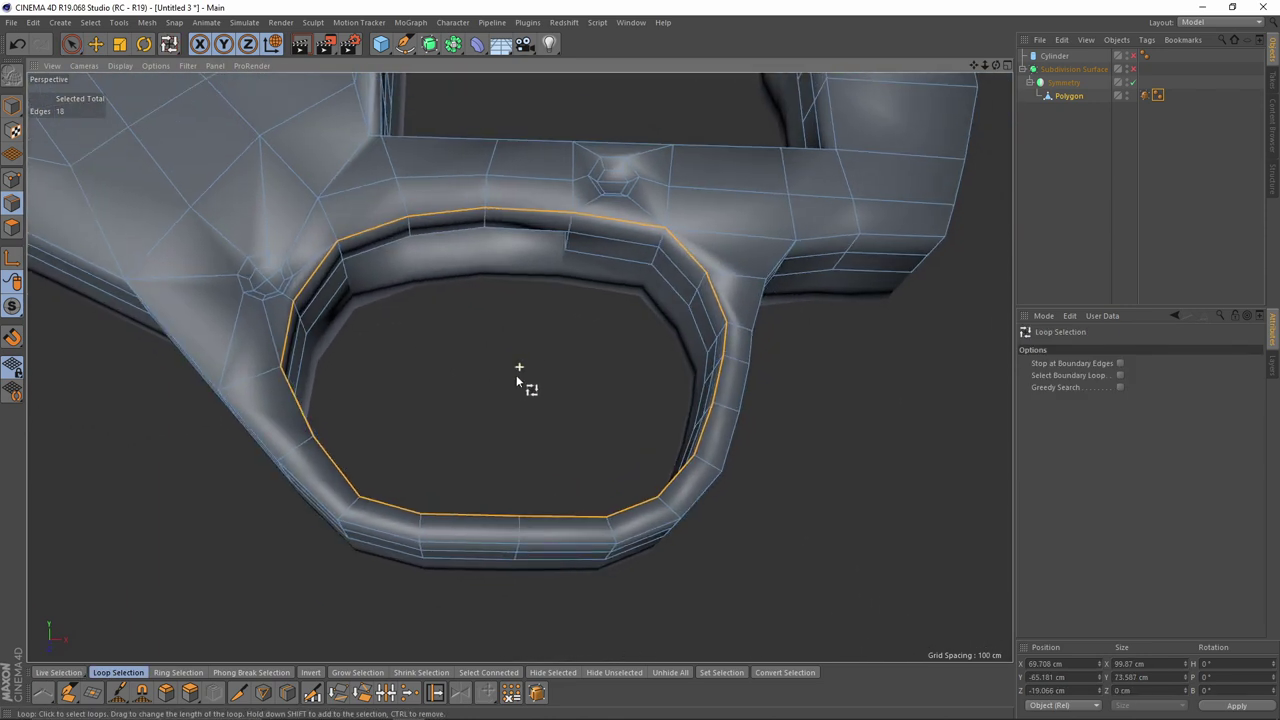
{"action": "left_click", "coordinate": [70, 45]}
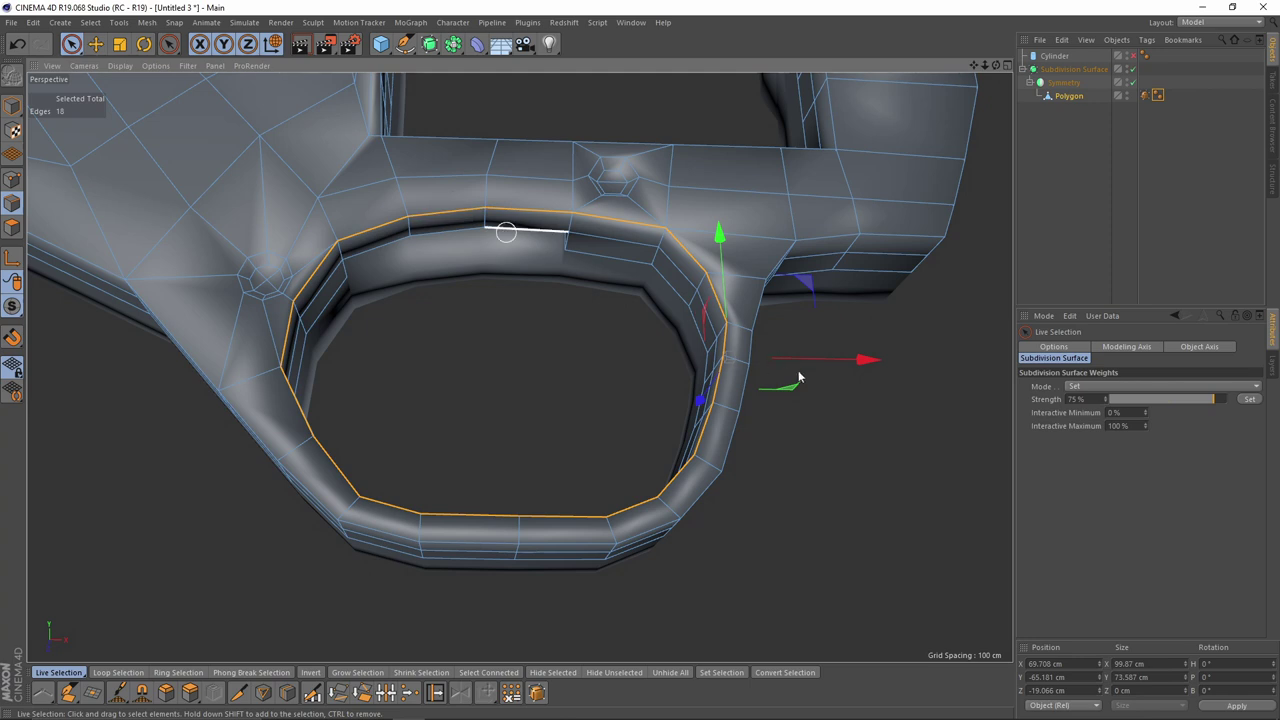
{"action": "key", "text": "q"}
{"action": "left_click_drag", "start_coordinate": [786, 349], "coordinate": [932, 385], "text": "alt"}
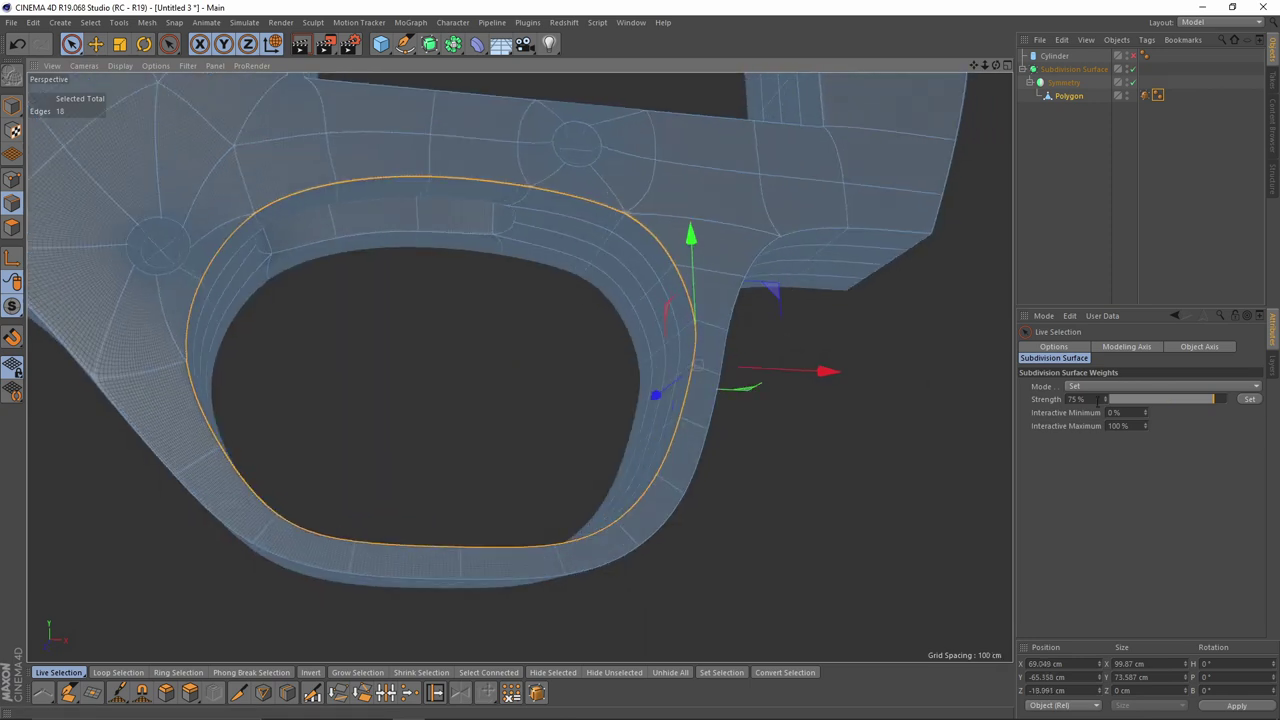
Step: Try a 50% subdivision surface weight on the edge loop around the trigger guard opening
{"action": "left_click_drag", "start_coordinate": [1097, 401], "coordinate": [1049, 402]}
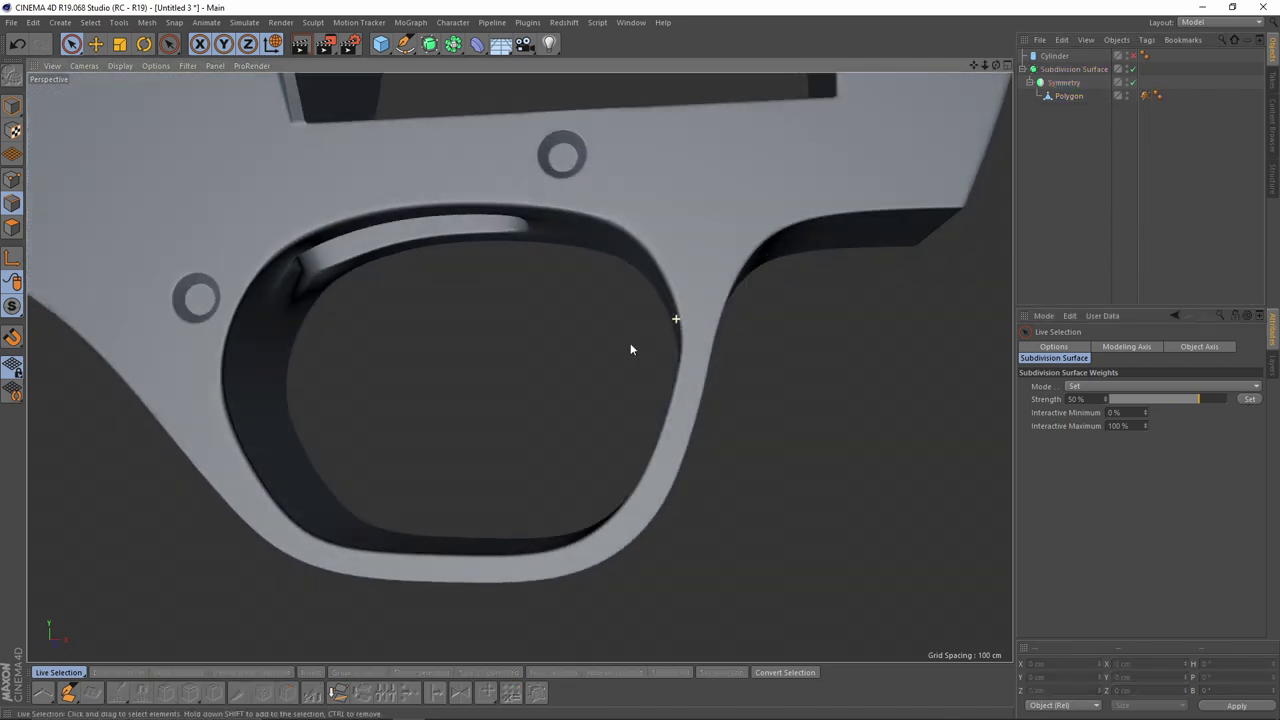
{"action": "scroll", "coordinate": [650, 310], "scroll_direction": "up", "scroll_amount": 4}
Step: Restore the trigger guard opening's loop selection and set its subdivision surface weight to 35%
{"action": "key", "text": "ctrl+z"}
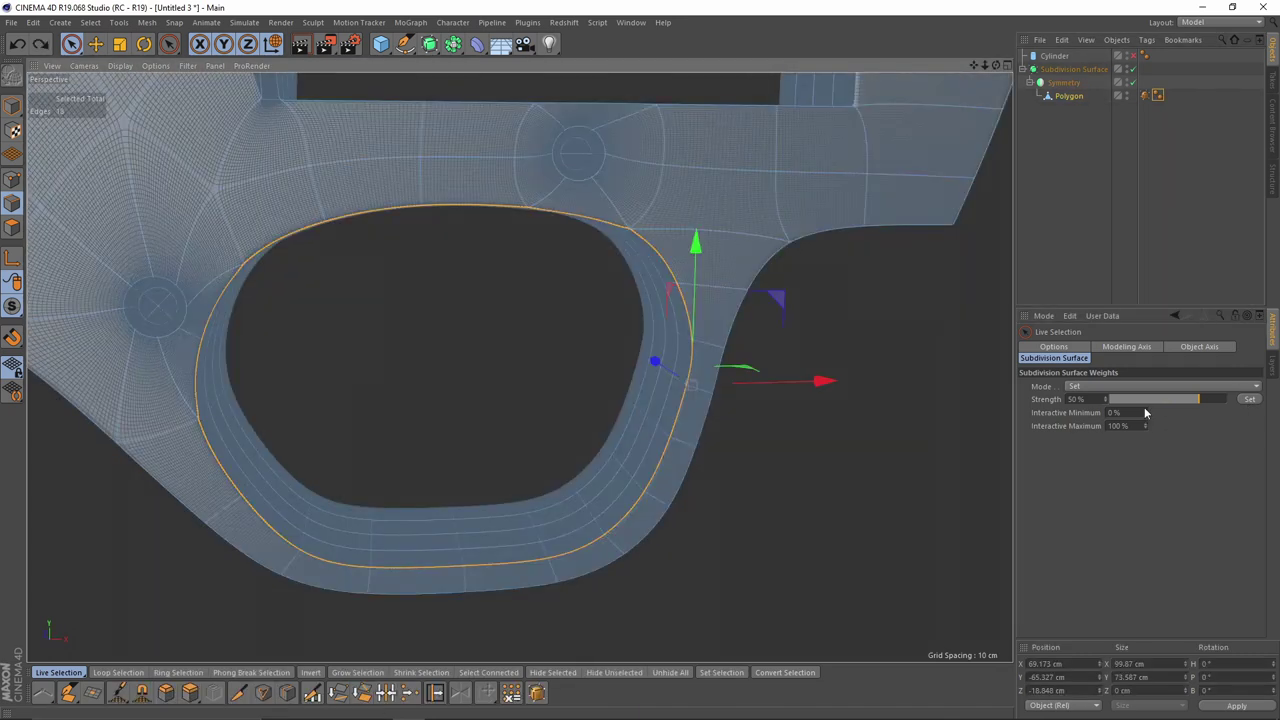
{"action": "left_click_drag", "start_coordinate": [1092, 400], "coordinate": [1019, 407]}
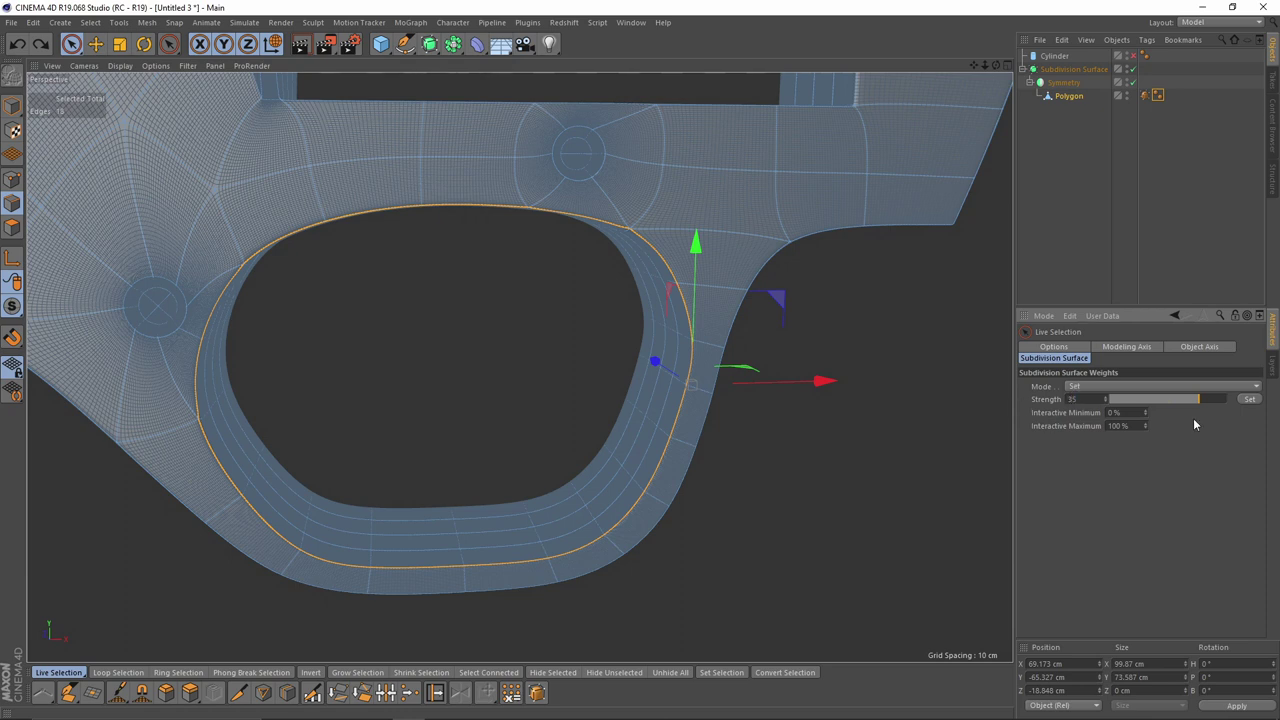
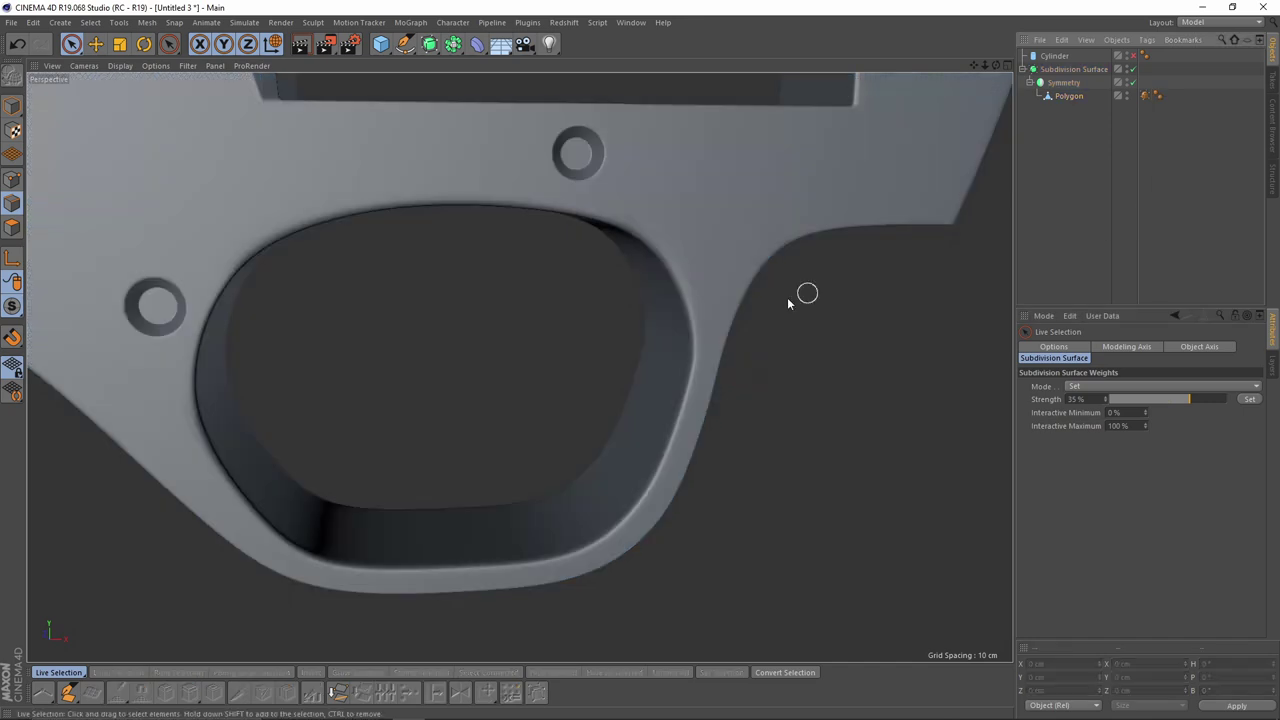
Step: Select the edge crossing the frame's front face below the barrel mount, disabling the Subdivision Surface only while picking
{"action": "mouse_move", "coordinate": [800, 291]}
{"action": "left_mouse_down", "text": "alt"}
{"action": "mouse_move", "coordinate": [585, 296]}
{"action": "mouse_move", "coordinate": [623, 343]}
{"action": "mouse_move", "coordinate": [629, 423]}
{"action": "mouse_move", "coordinate": [749, 343]}
{"action": "left_mouse_up", "text": "alt"}
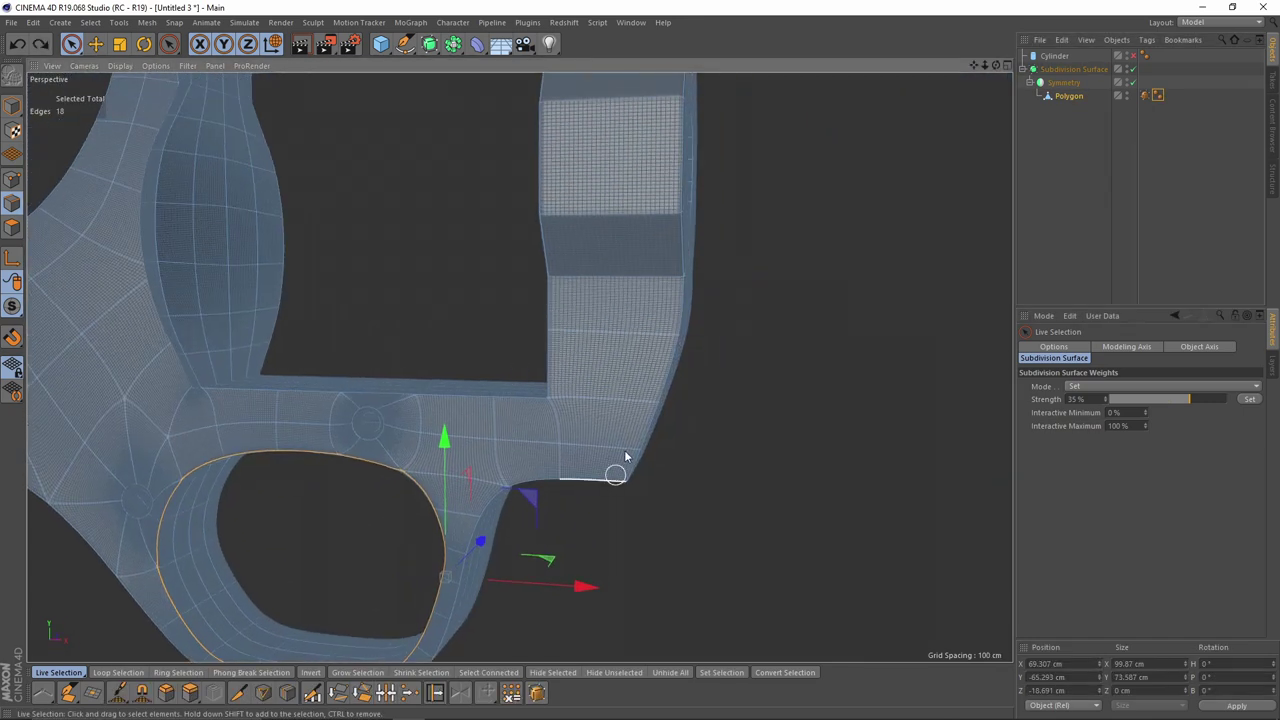
{"action": "key", "text": "q"}
{"action": "mouse_move", "coordinate": [620, 369]}
{"action": "left_mouse_down", "text": "alt"}
{"action": "mouse_move", "coordinate": [520, 366]}
{"action": "mouse_move", "coordinate": [545, 352]}
{"action": "mouse_move", "coordinate": [738, 345]}
{"action": "mouse_move", "coordinate": [708, 294]}
{"action": "mouse_move", "coordinate": [666, 360]}
{"action": "left_mouse_up", "text": "alt"}
{"action": "scroll", "coordinate": [622, 361], "scroll_direction": "up", "scroll_amount": 2}
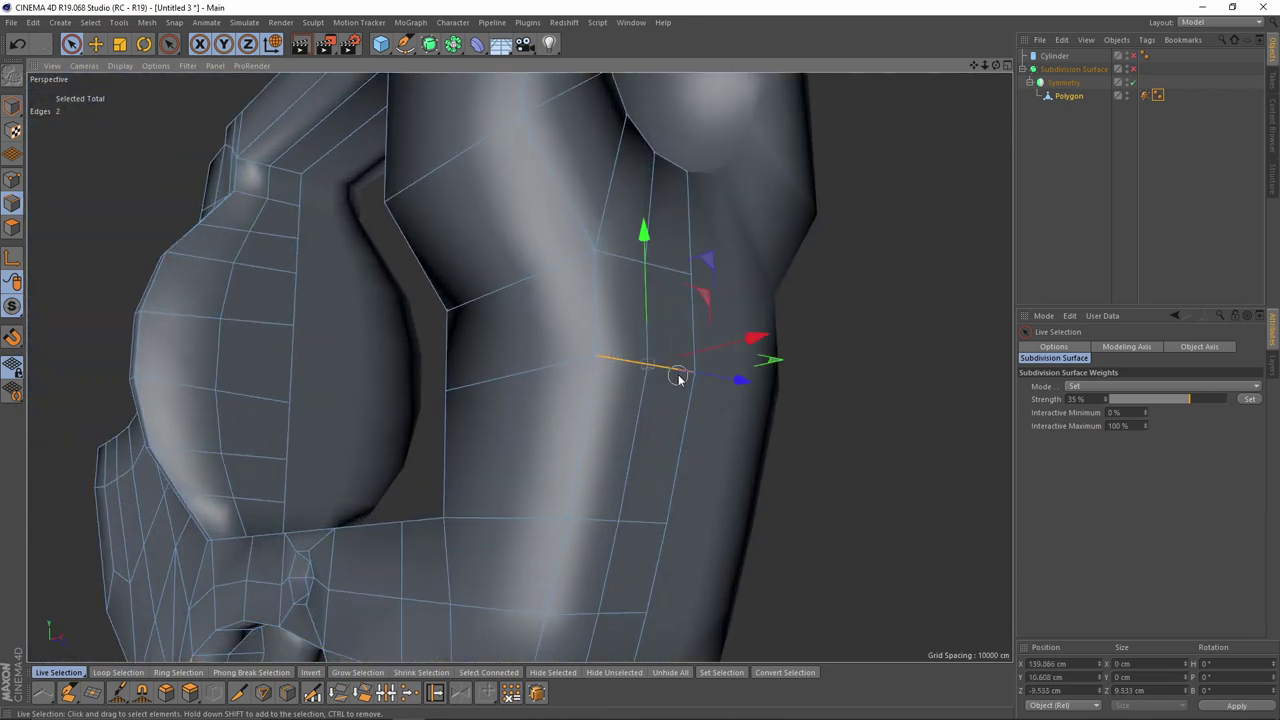
{"action": "key", "text": "q"}
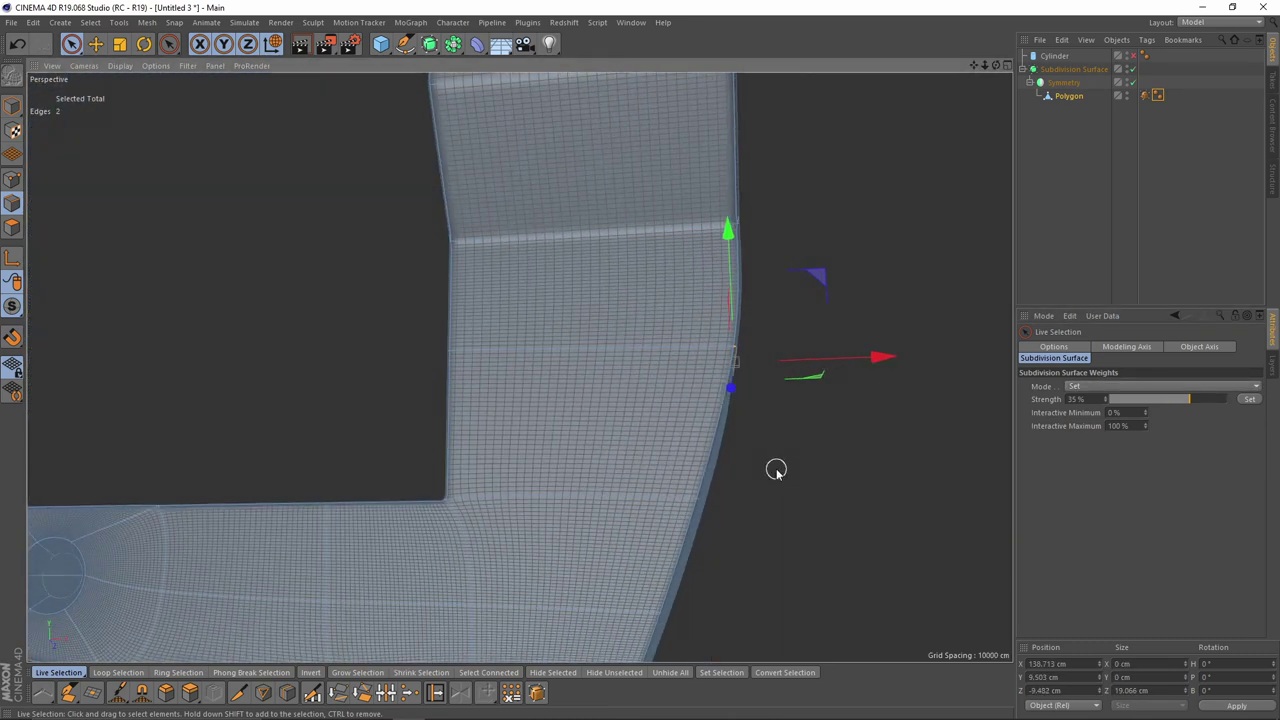
Step: Check the frame against the front view reference and set the front-face edge's subdivision surface weight to 75%
{"action": "middle_click", "coordinate": [776, 472]}
{"action": "middle_click", "coordinate": [835, 460]}
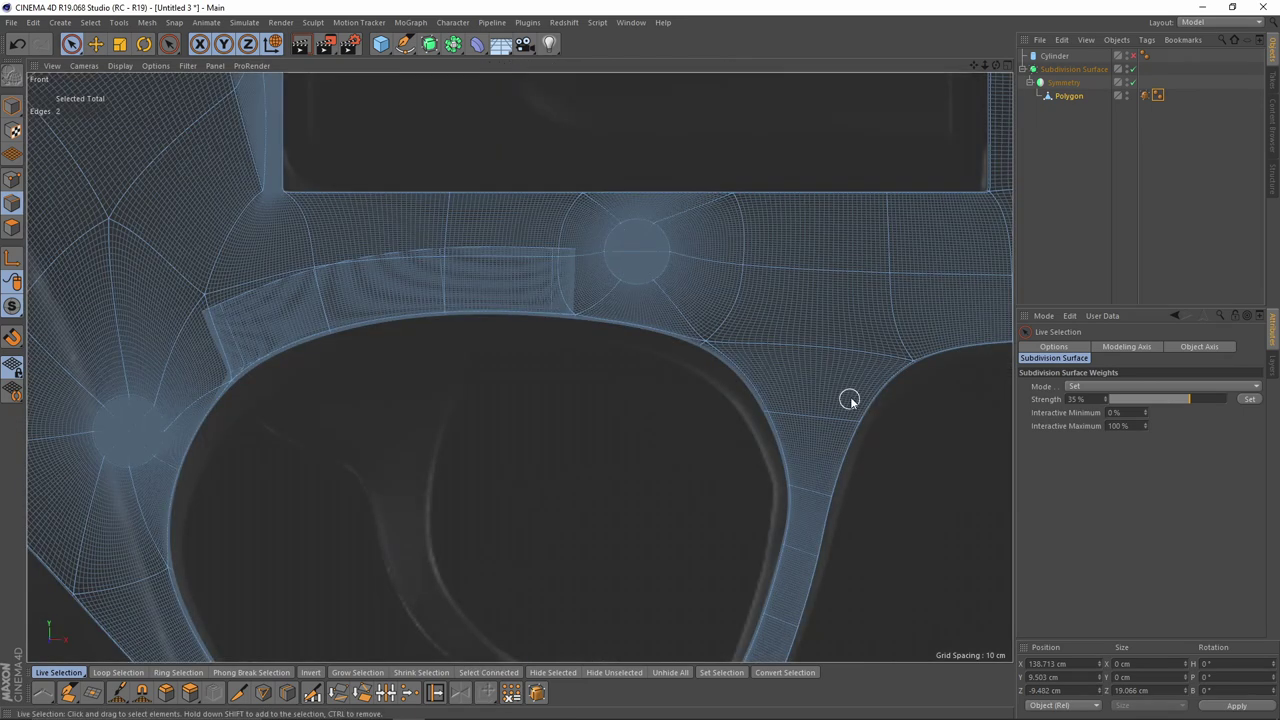
{"action": "middle_click_drag", "start_coordinate": [849, 399], "coordinate": [598, 458], "text": "alt"}
{"action": "scroll", "coordinate": [760, 315], "scroll_direction": "up", "scroll_amount": 1}
{"action": "middle_click", "coordinate": [470, 288]}
{"action": "middle_click_drag", "start_coordinate": [391, 269], "coordinate": [603, 310], "text": "alt"}
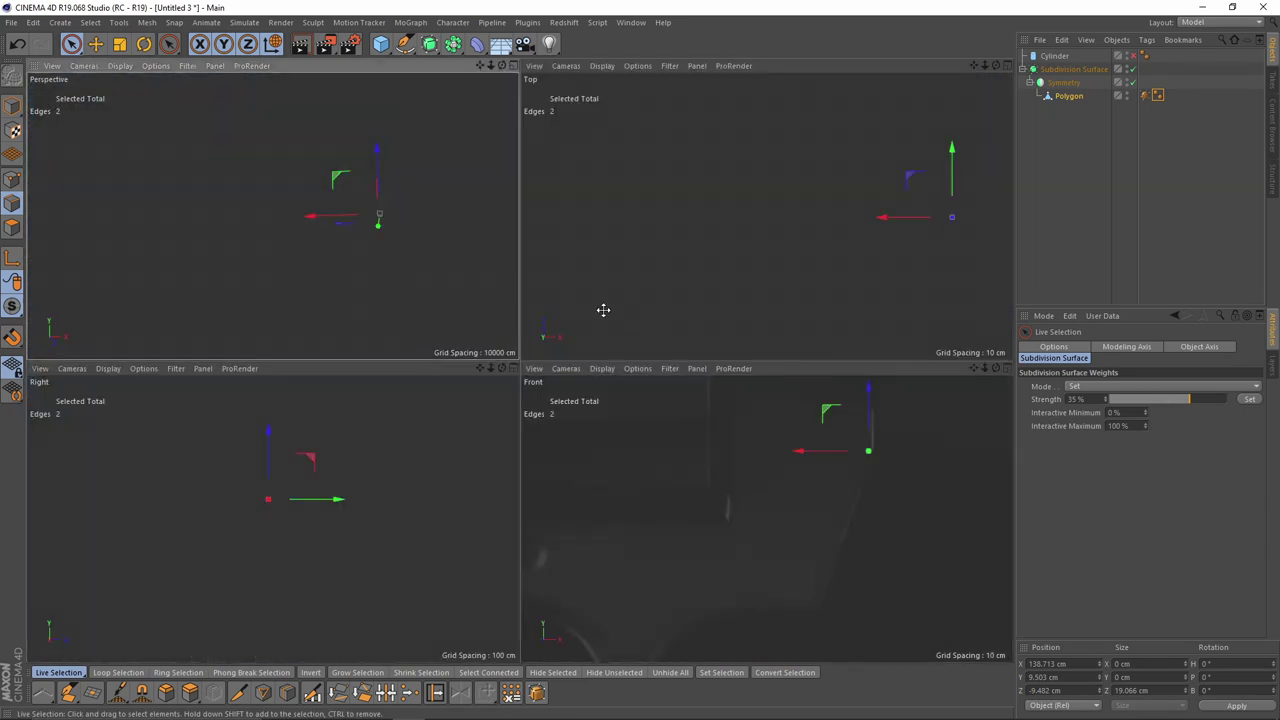
{"action": "middle_click", "coordinate": [466, 283]}
{"action": "left_click_drag", "start_coordinate": [481, 258], "coordinate": [840, 374], "text": "alt"}
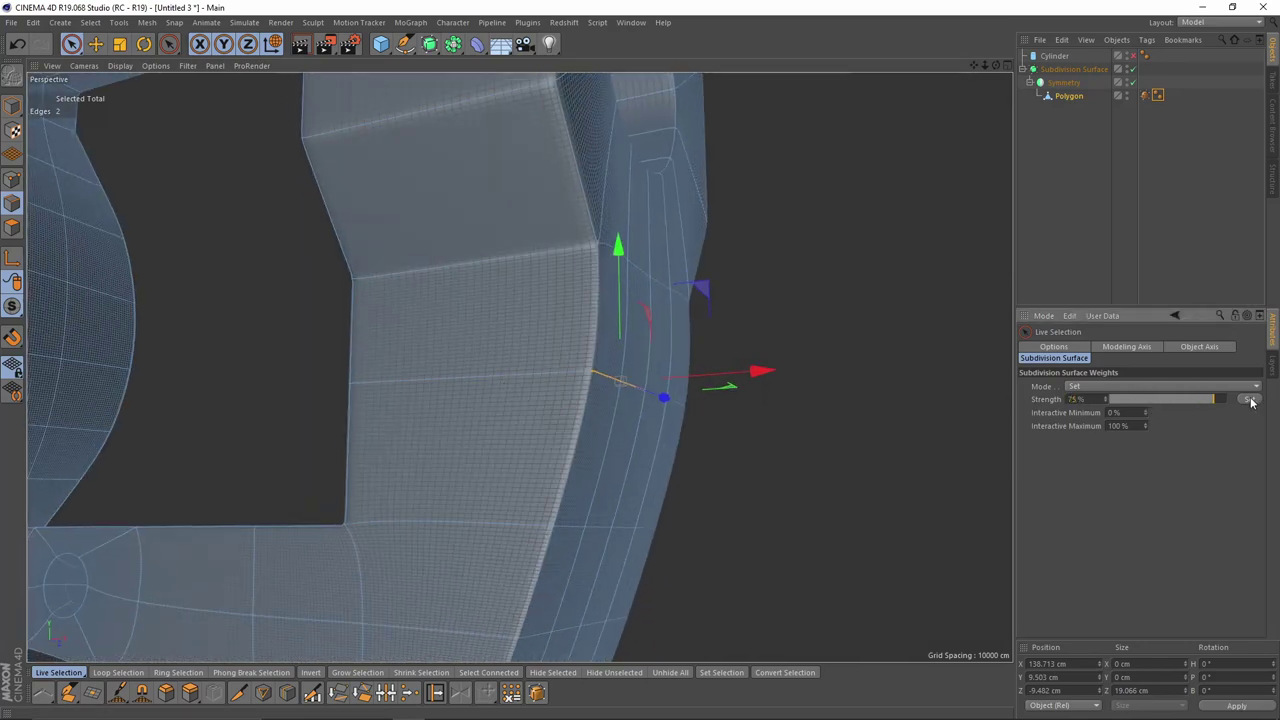
{"action": "left_click", "coordinate": [1129, 210]}
Step: Select the seven side edges along the curved rear border of the cylinder window with the Subdivision Surface temporarily disabled
{"action": "right_click_drag", "start_coordinate": [749, 286], "coordinate": [677, 326], "text": "alt"}
{"action": "left_click_drag", "start_coordinate": [677, 326], "coordinate": [520, 367], "text": "alt"}
{"action": "right_click_drag", "start_coordinate": [520, 367], "coordinate": [590, 424], "text": "alt"}
{"action": "left_click_drag", "start_coordinate": [590, 429], "coordinate": [540, 197], "text": "alt"}
{"action": "key", "text": "ctrl+z"}
{"action": "key", "text": "ctrl+z"}
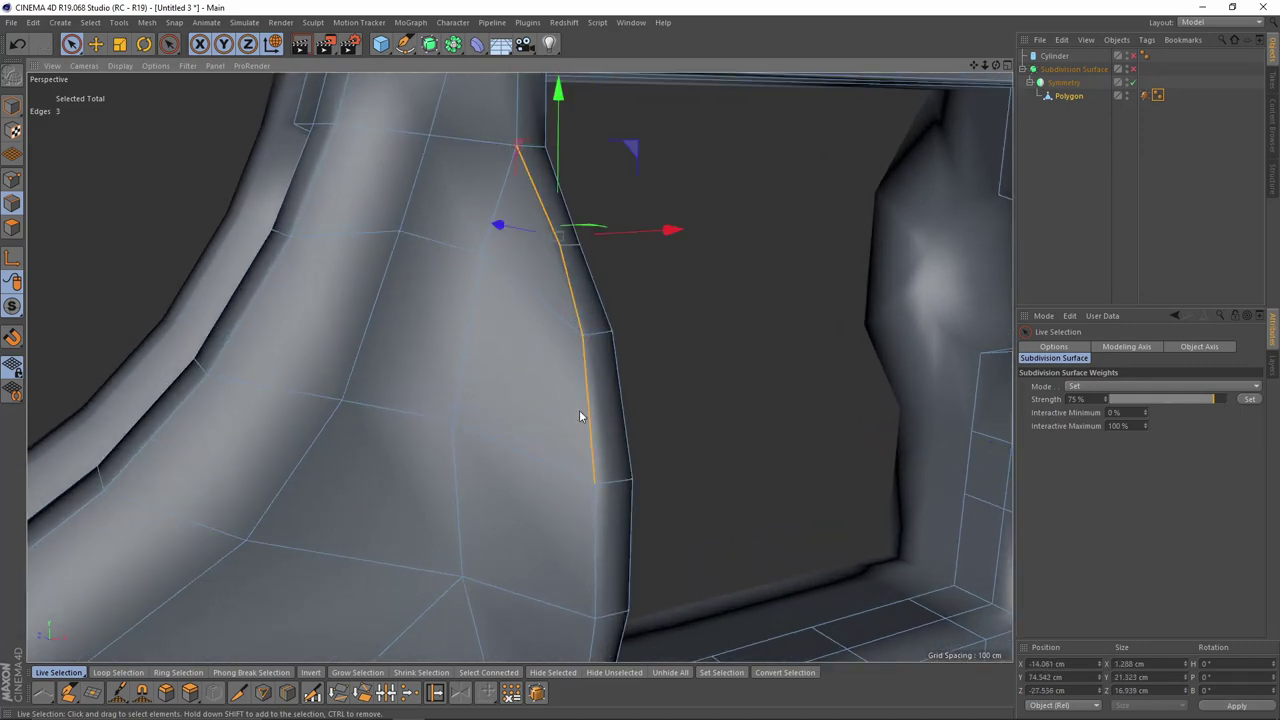
{"action": "middle_click_drag", "start_coordinate": [592, 550], "coordinate": [582, 337], "text": "alt"}
{"action": "left_click_drag", "start_coordinate": [596, 463], "coordinate": [534, 337], "text": "alt"}
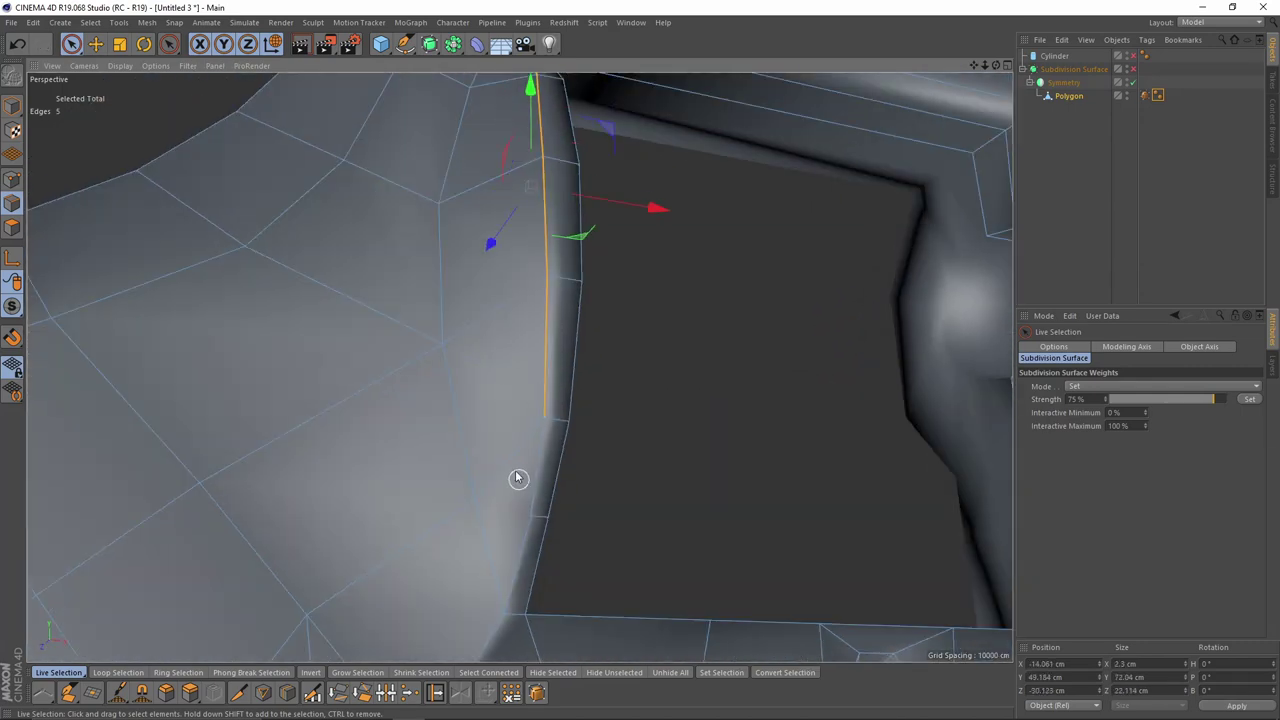
{"action": "middle_click_drag", "start_coordinate": [517, 478], "coordinate": [513, 387], "text": "alt"}
{"action": "scroll", "coordinate": [513, 387], "scroll_direction": "up", "scroll_amount": 3}
{"action": "key", "text": "q"}
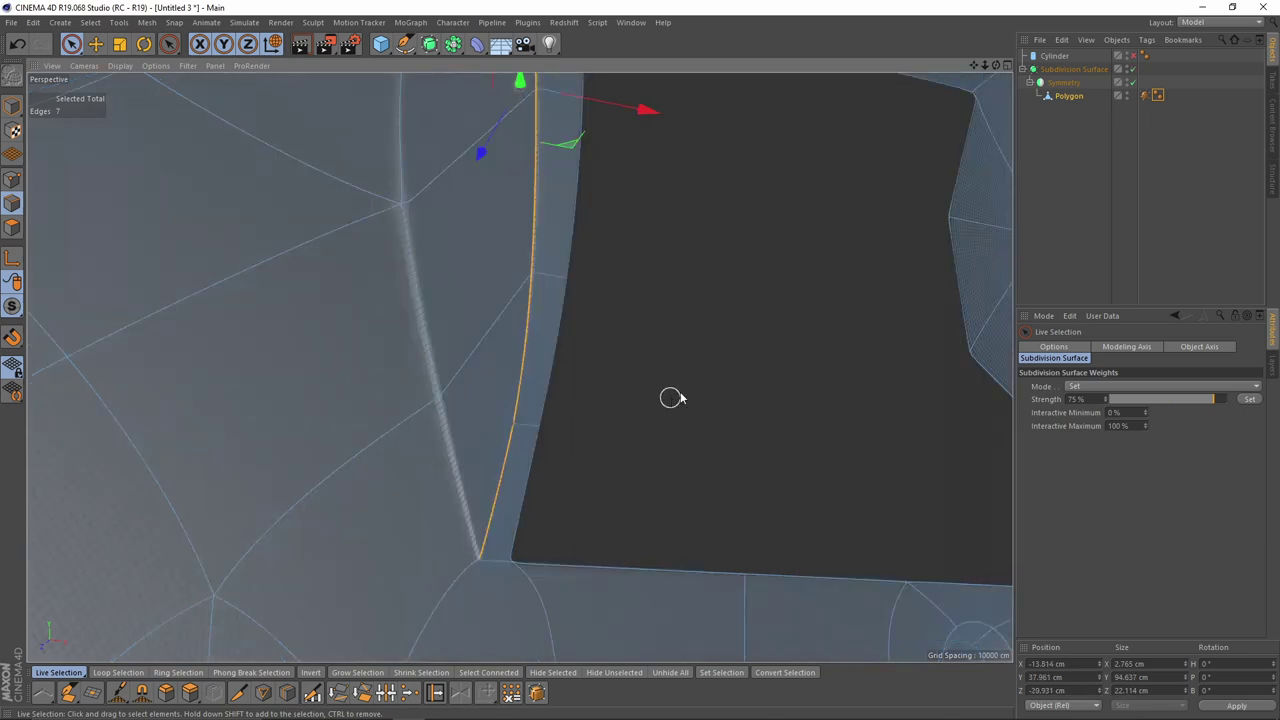
{"action": "middle_click_drag", "start_coordinate": [672, 397], "coordinate": [569, 461], "text": "alt"}
Step: Set the subdivision surface weight of the cylinder window's curved rear edges to 30% and inspect the smoothed surface
{"action": "left_click", "coordinate": [1076, 399]}
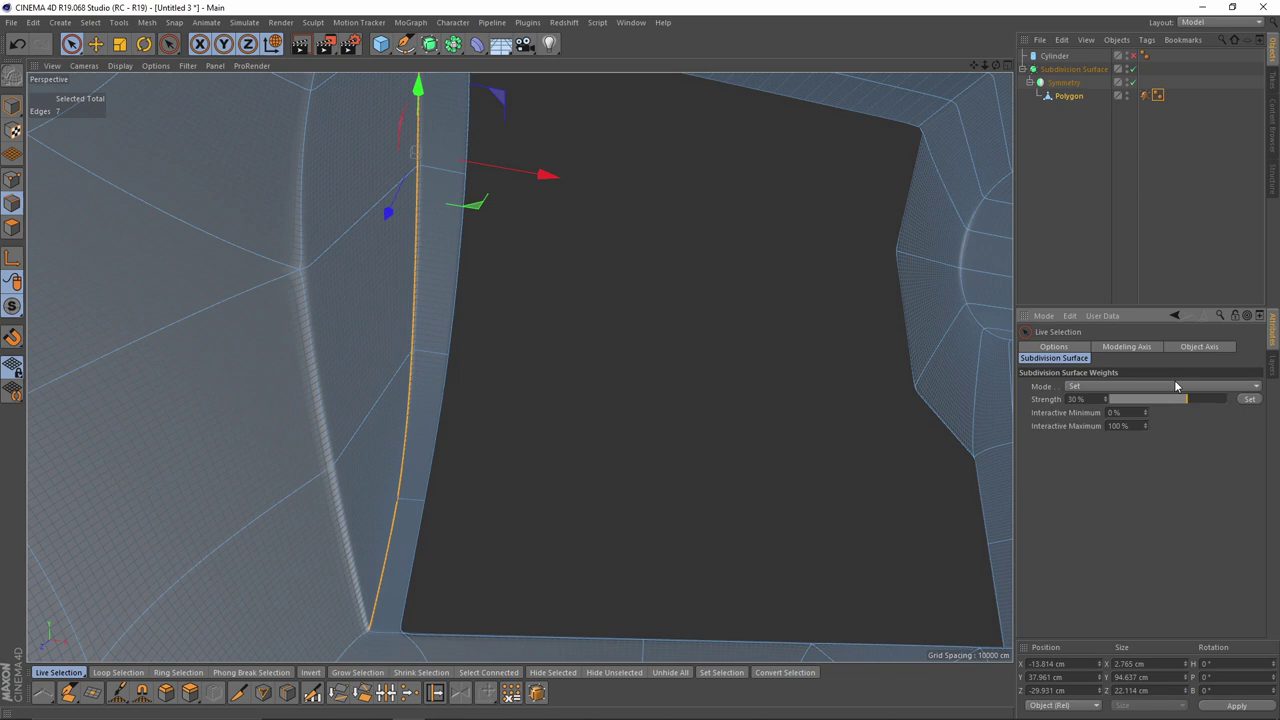
{"action": "left_click", "coordinate": [1137, 217]}
{"action": "middle_click_drag", "start_coordinate": [596, 338], "coordinate": [637, 431], "text": "alt"}
{"action": "left_click_drag", "start_coordinate": [637, 431], "coordinate": [664, 499], "text": "alt"}
{"action": "right_click_drag", "start_coordinate": [640, 457], "coordinate": [578, 467], "text": "alt"}
{"action": "left_click_drag", "start_coordinate": [517, 366], "coordinate": [564, 497], "text": "alt"}
{"action": "left_click_drag", "start_coordinate": [624, 359], "coordinate": [664, 418], "text": "alt"}
Step: Select the five edges outlining the rear side of the bulge behind the cylinder window
{"action": "key", "text": "ctrl+z"}
{"action": "key", "text": "q"}
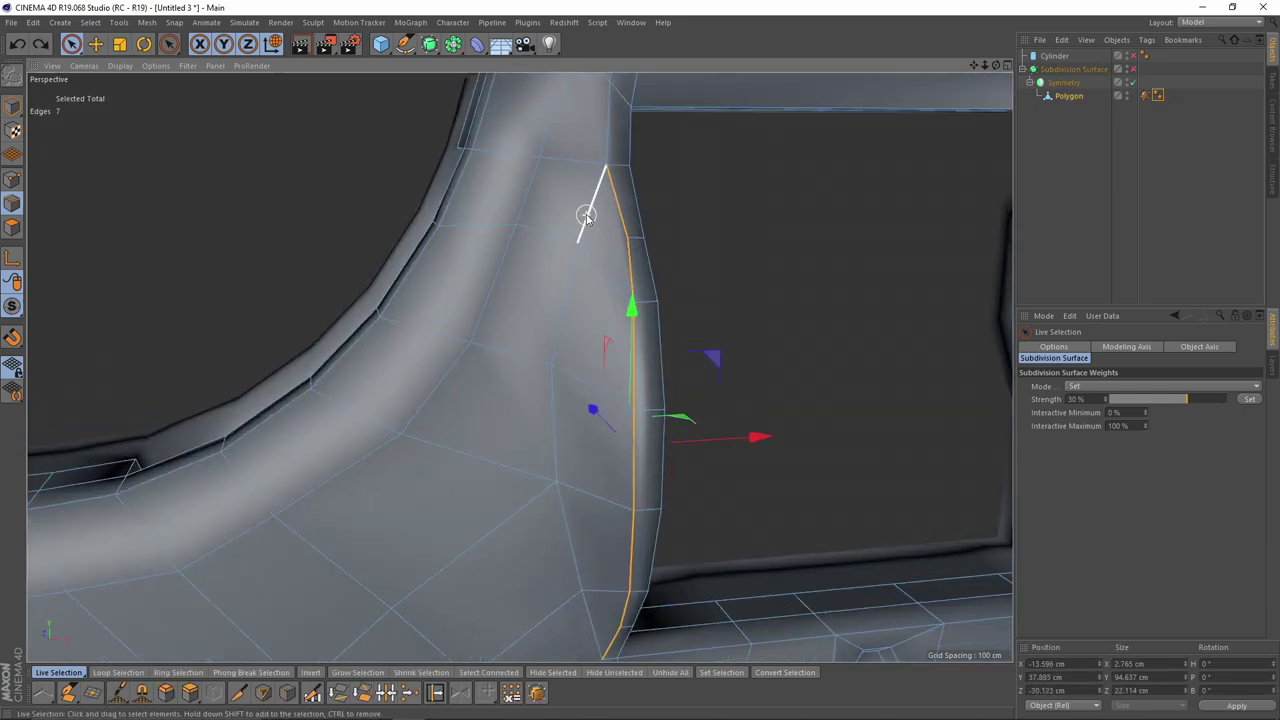
{"action": "left_click", "coordinate": [566, 312], "text": "shift"}
{"action": "left_click_drag", "start_coordinate": [579, 418], "coordinate": [567, 310], "text": "alt"}
{"action": "left_click", "coordinate": [546, 325], "text": "shift"}
{"action": "left_click_drag", "start_coordinate": [562, 354], "coordinate": [561, 283], "text": "alt"}
{"action": "left_click", "coordinate": [545, 372], "text": "shift"}
{"action": "left_click_drag", "start_coordinate": [557, 435], "coordinate": [640, 452], "text": "alt"}
{"action": "right_click_drag", "start_coordinate": [640, 452], "coordinate": [597, 420], "text": "alt"}
{"action": "middle_click_drag", "start_coordinate": [600, 420], "coordinate": [548, 471], "text": "alt"}
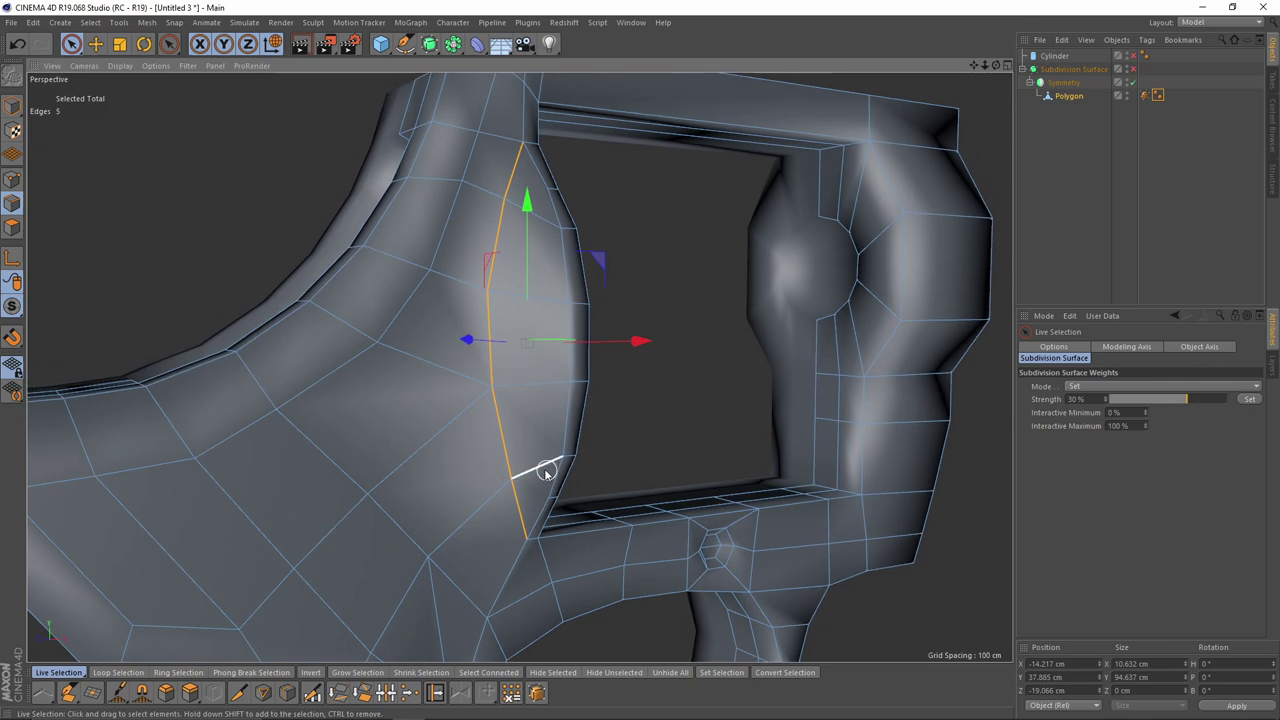
Step: Try a 10% subdivision surface weight on the bulge's rear outline edges
{"action": "key", "text": "q"}
{"action": "left_click_drag", "start_coordinate": [1089, 400], "coordinate": [1032, 401]}
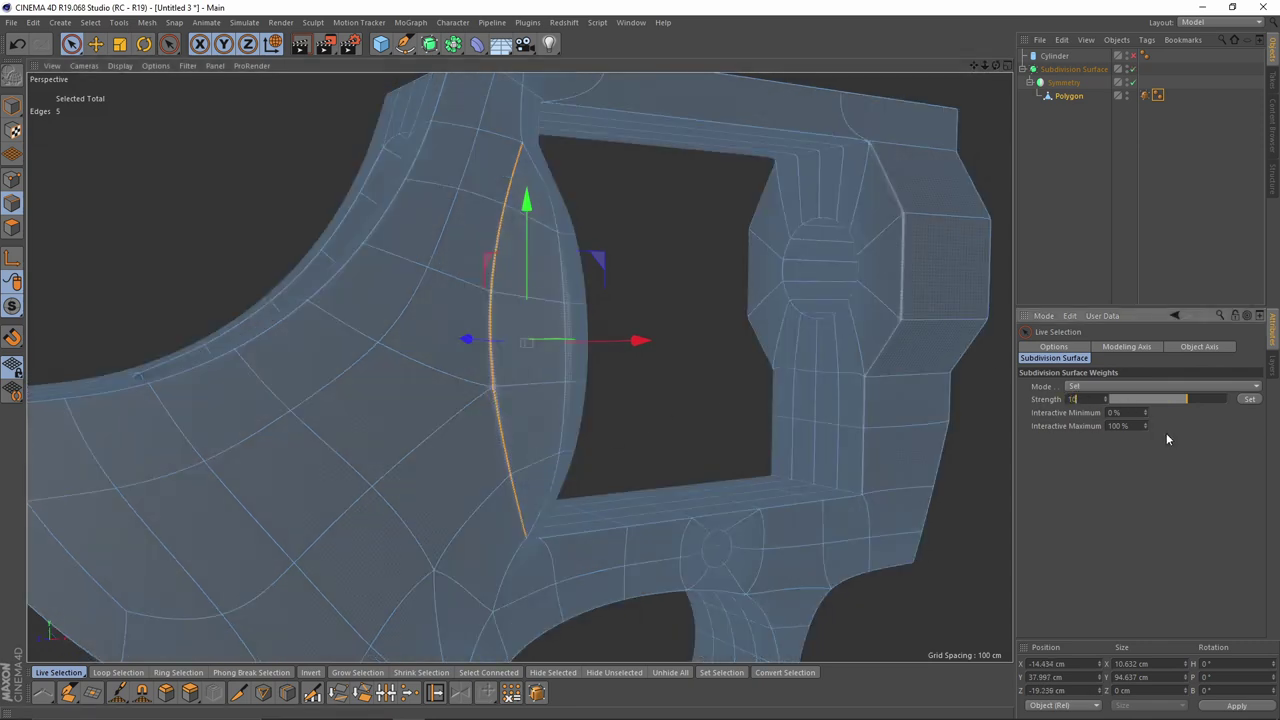
{"action": "mouse_move", "coordinate": [577, 309]}
{"action": "left_mouse_down", "text": "alt"}
{"action": "mouse_move", "coordinate": [534, 331]}
{"action": "mouse_move", "coordinate": [557, 303]}
{"action": "left_mouse_up", "text": "alt"}
{"action": "right_click_drag", "start_coordinate": [557, 303], "coordinate": [622, 287], "text": "alt"}
Step: Set the subdivision surface weight of the bulge's rear outline edges to 0% and inspect the bulge's upper end
{"action": "left_click_drag", "start_coordinate": [1090, 400], "coordinate": [1047, 403]}
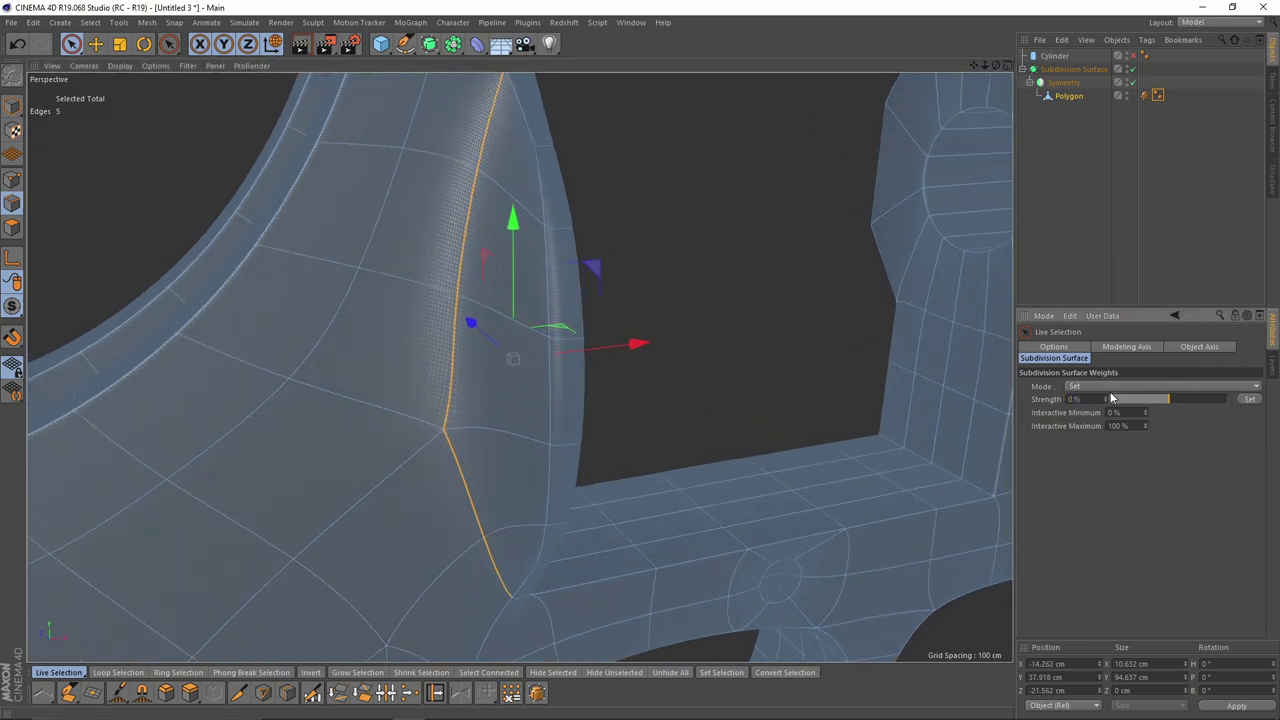
{"action": "left_click", "coordinate": [692, 243]}
{"action": "right_click_drag", "start_coordinate": [690, 245], "coordinate": [603, 367], "text": "alt"}
{"action": "mouse_move", "coordinate": [601, 358]}
{"action": "left_mouse_down", "text": "alt"}
{"action": "mouse_move", "coordinate": [604, 311]}
{"action": "mouse_move", "coordinate": [591, 312]}
{"action": "left_mouse_up", "text": "alt"}
{"action": "right_click_drag", "start_coordinate": [552, 203], "coordinate": [629, 237], "text": "alt"}
Step: Select the short edge joining the bulge's upper tip to the rear border of the cylinder window
{"action": "key", "text": "ctrl+z"}
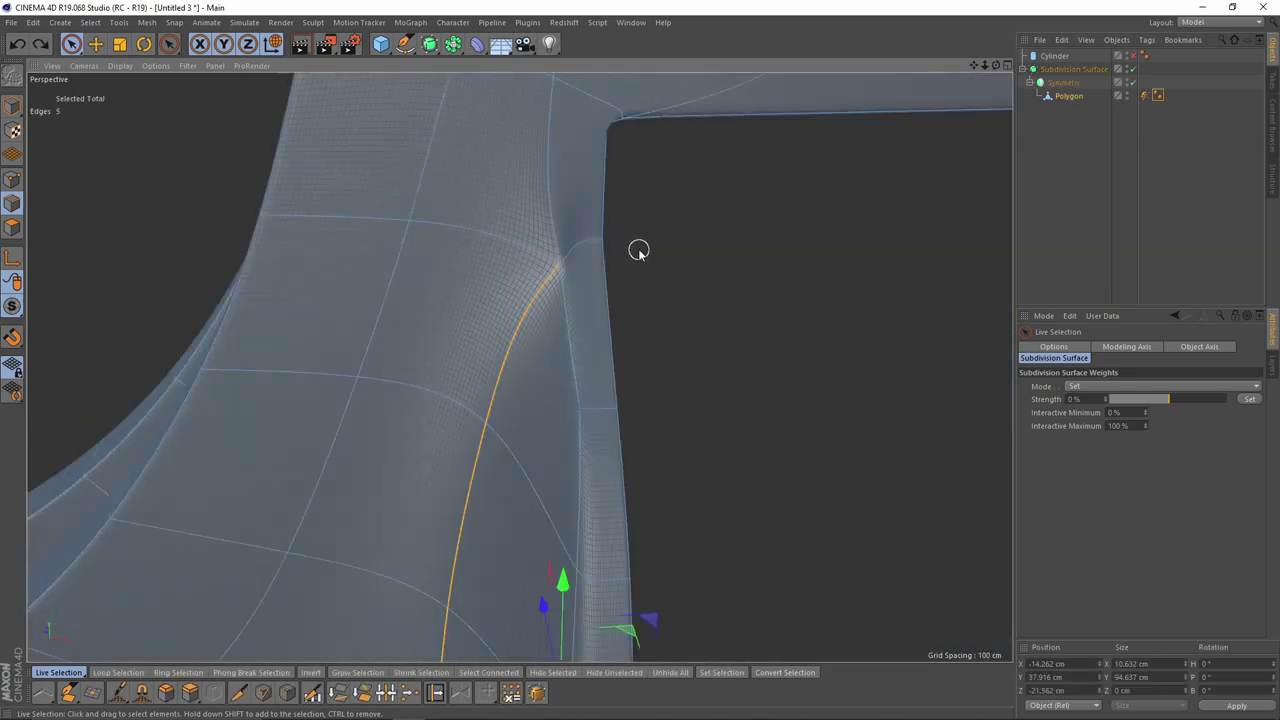
{"action": "key", "text": "q"}
{"action": "left_click_drag", "start_coordinate": [633, 270], "coordinate": [574, 292], "text": "alt"}
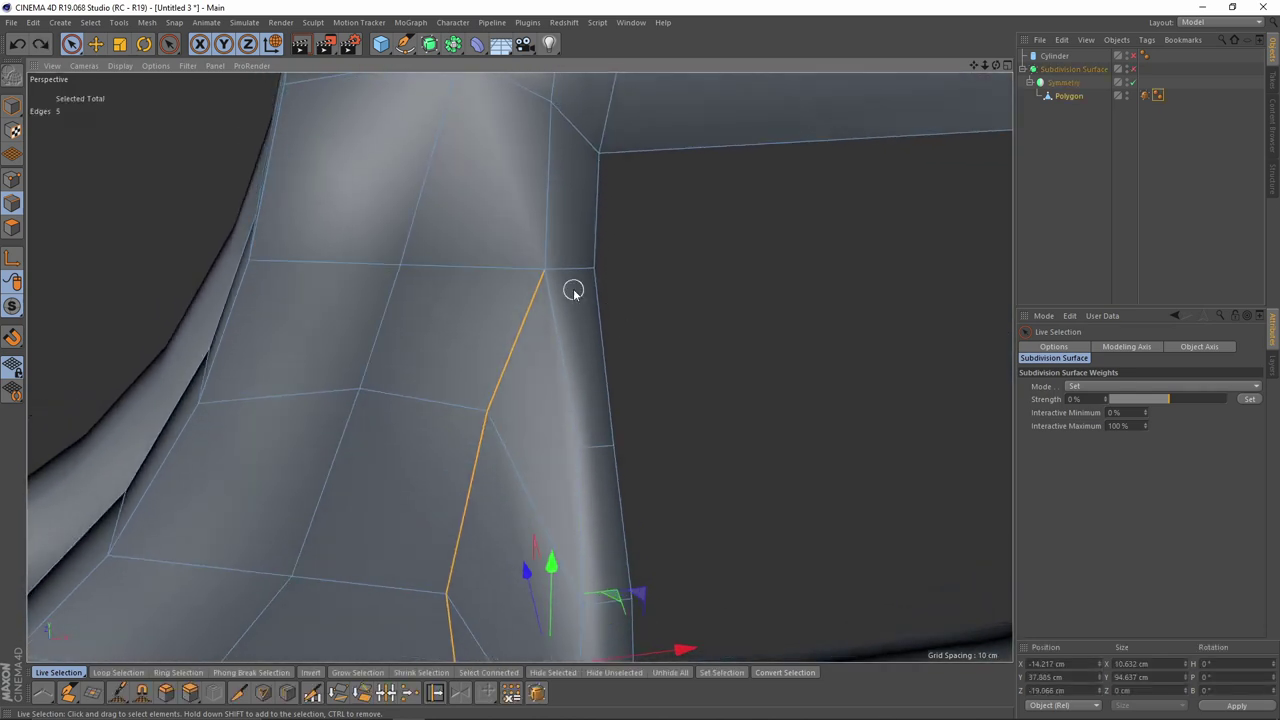
{"action": "right_click_drag", "start_coordinate": [571, 277], "coordinate": [517, 322], "text": "alt"}
{"action": "left_click_drag", "start_coordinate": [520, 366], "coordinate": [597, 243], "text": "alt"}
{"action": "middle_click_drag", "start_coordinate": [594, 336], "coordinate": [606, 248], "text": "alt"}
{"action": "left_click_drag", "start_coordinate": [606, 246], "coordinate": [580, 371], "text": "alt"}
{"action": "key", "text": "q"}
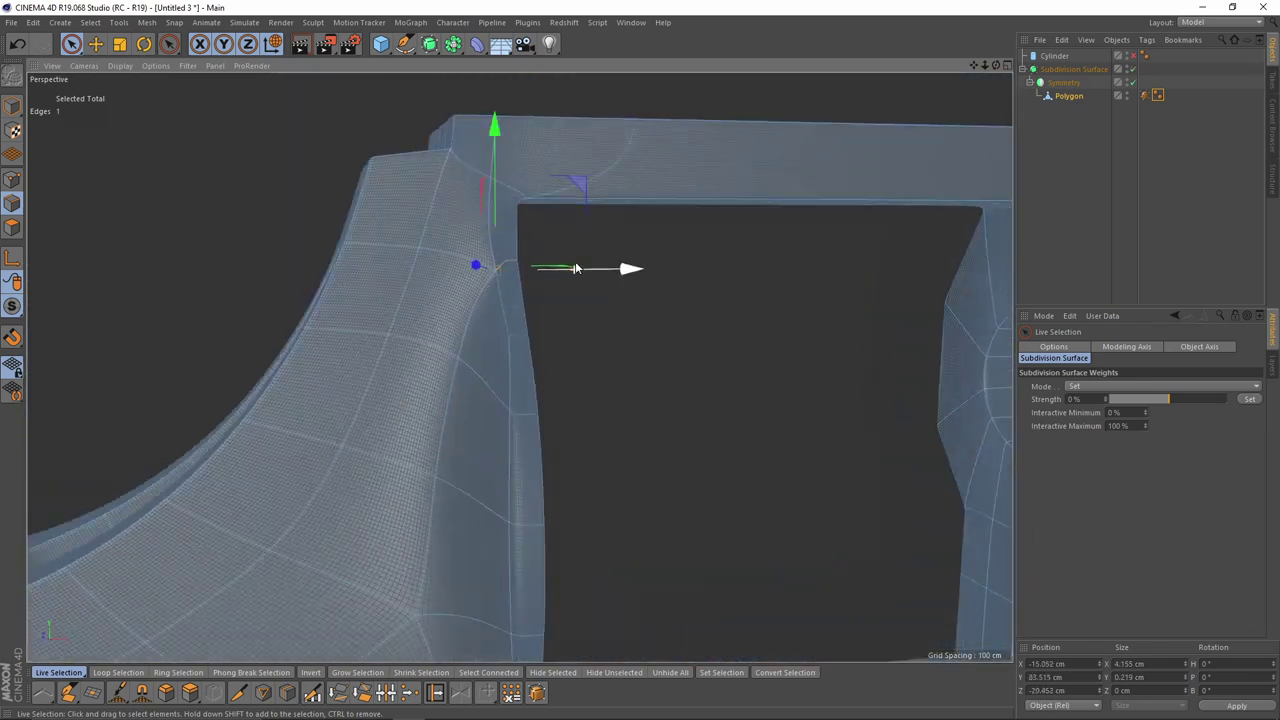
Step: Set the subdivision surface weight of the short edge at the bulge's upper tip to 0%
{"action": "left_click_drag", "start_coordinate": [514, 283], "coordinate": [551, 297], "text": "alt"}
{"action": "right_click_drag", "start_coordinate": [503, 272], "coordinate": [548, 290], "text": "alt"}
{"action": "left_click_drag", "start_coordinate": [519, 367], "coordinate": [545, 299], "text": "alt"}
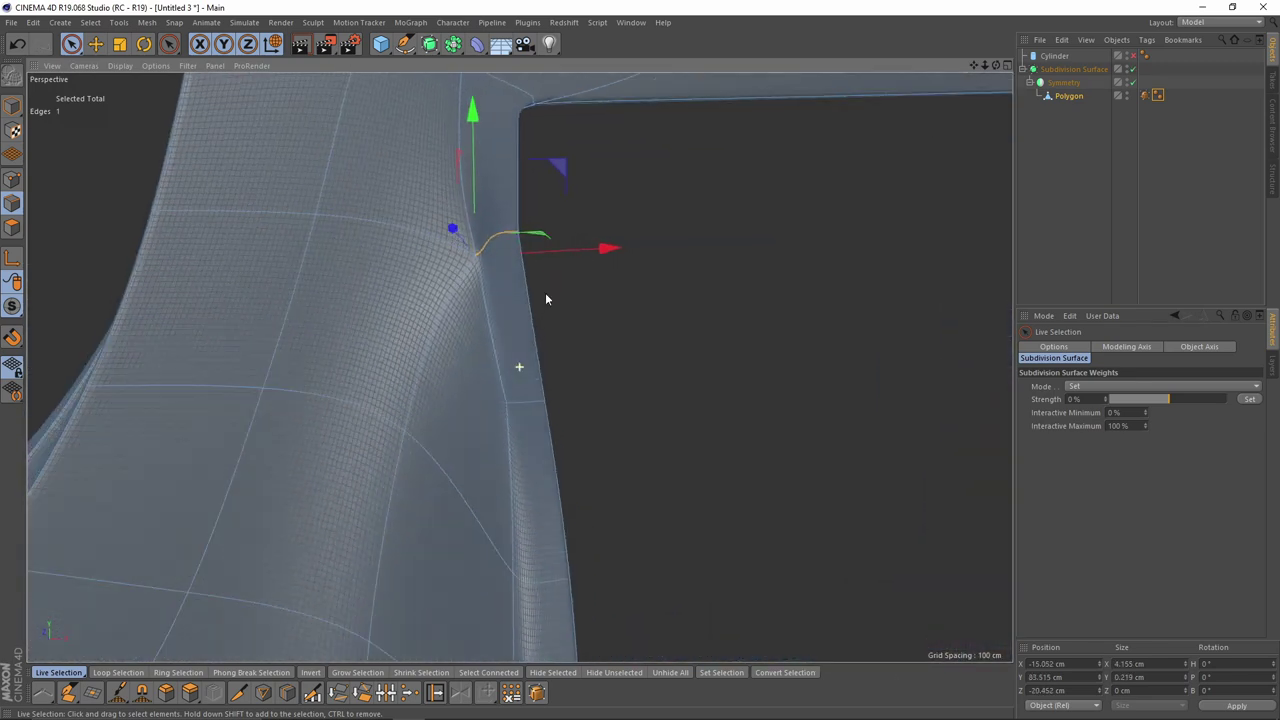
{"action": "left_click", "coordinate": [1251, 400]}
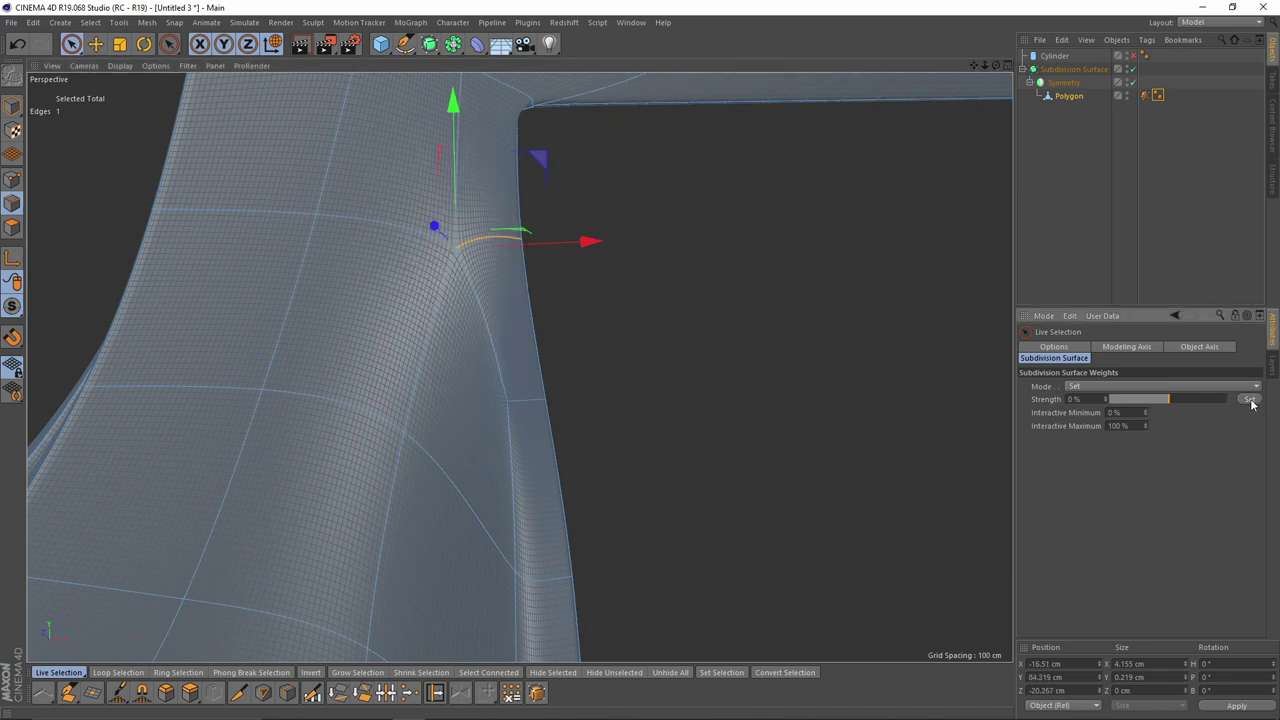
{"action": "left_click_drag", "start_coordinate": [569, 346], "coordinate": [500, 340], "text": "alt"}
{"action": "left_click_drag", "start_coordinate": [512, 279], "coordinate": [451, 337], "text": "alt"}
{"action": "left_click", "coordinate": [714, 312]}
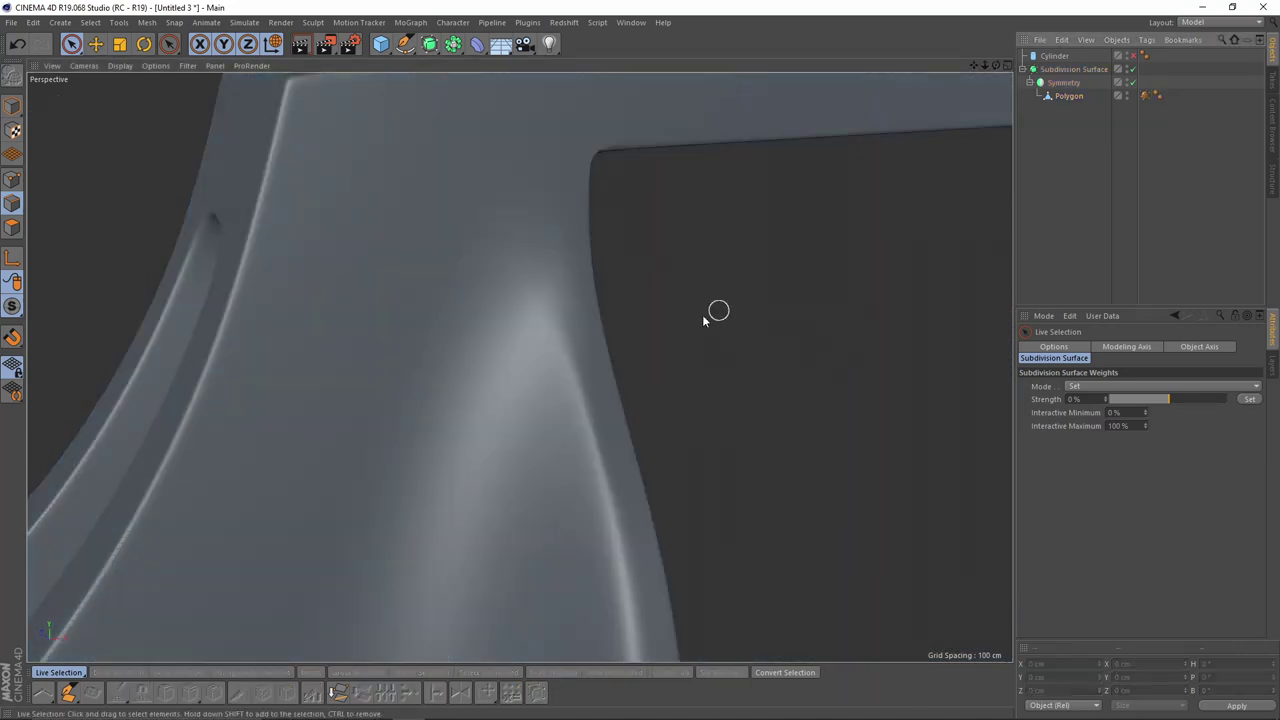
Step: Select the short edge at the bulge's lower tip by the cylinder window corner and set its subdivision surface weight to 0%
{"action": "scroll", "coordinate": [516, 374], "scroll_direction": "down", "scroll_amount": 6}
{"action": "left_click_drag", "start_coordinate": [490, 403], "coordinate": [478, 470], "text": "alt"}
{"action": "scroll", "coordinate": [478, 470], "scroll_direction": "up", "scroll_amount": 3}
{"action": "scroll", "coordinate": [490, 485], "scroll_direction": "up", "scroll_amount": 3}
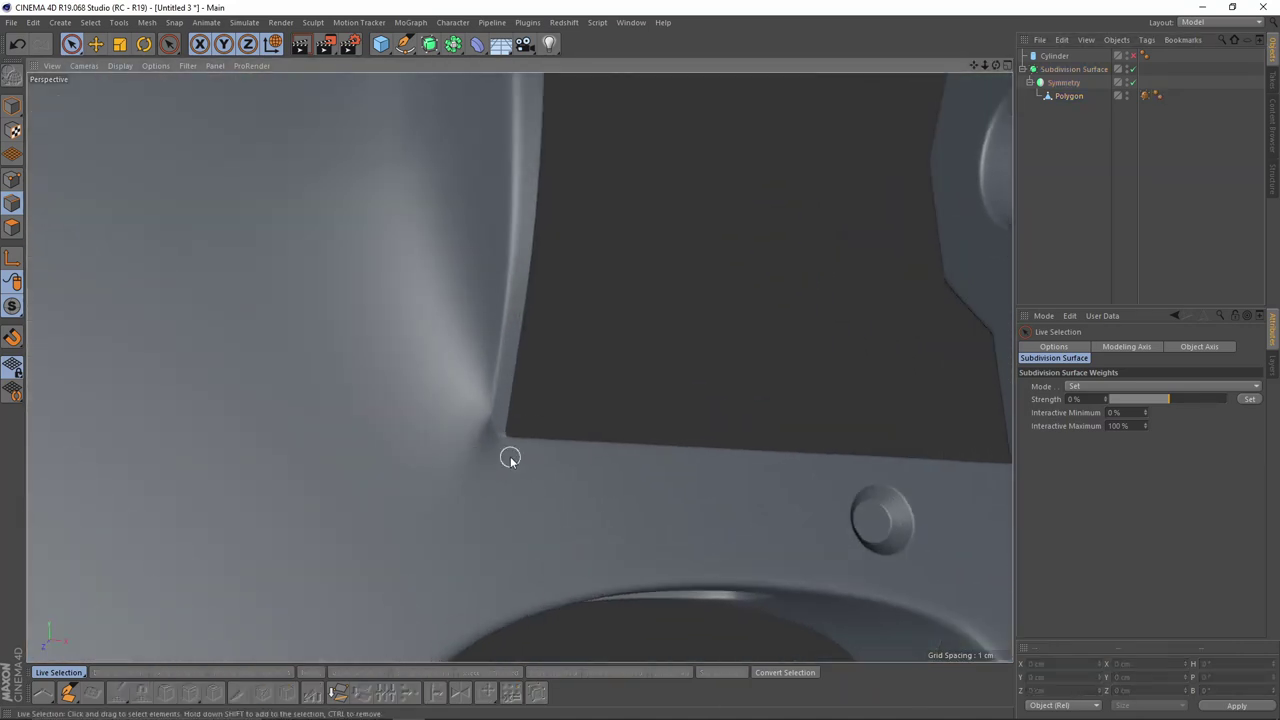
{"action": "key", "text": "ctrl+z"}
{"action": "scroll", "coordinate": [492, 438], "scroll_direction": "up", "scroll_amount": 3}
{"action": "key", "text": "ctrl+z"}
{"action": "scroll", "coordinate": [491, 462], "scroll_direction": "down", "scroll_amount": 2}
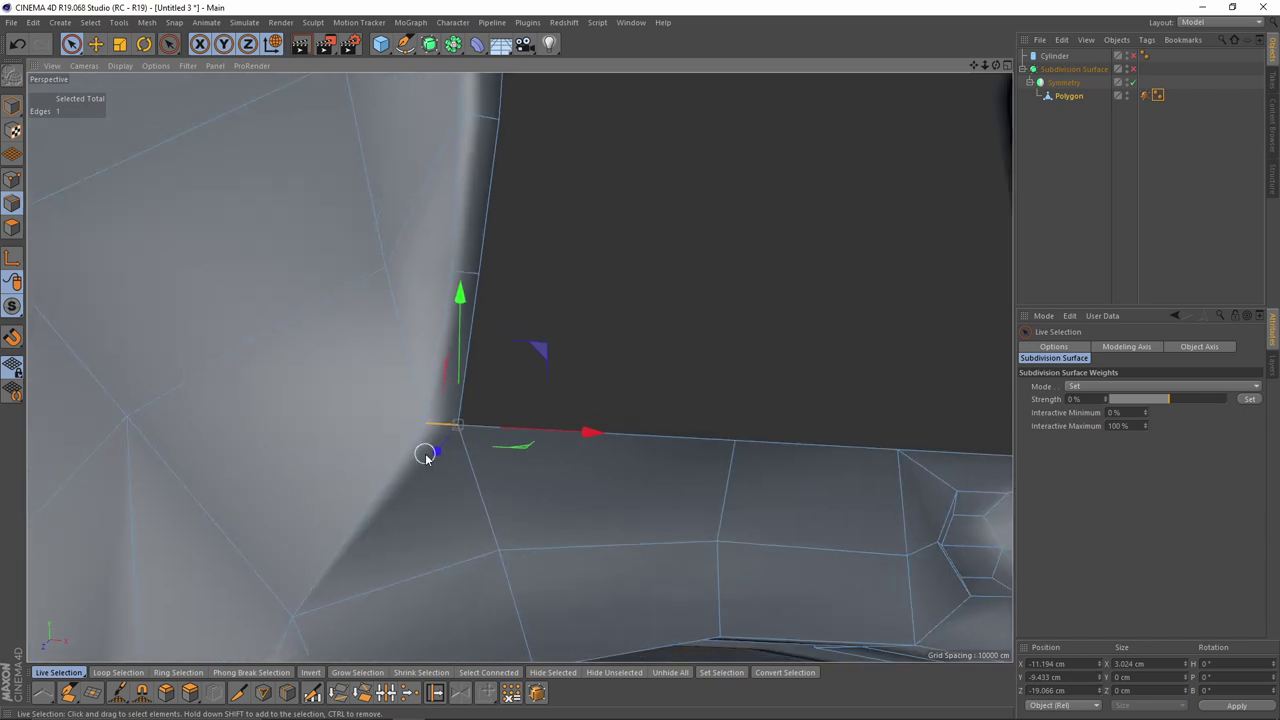
{"action": "left_click", "coordinate": [1248, 399]}
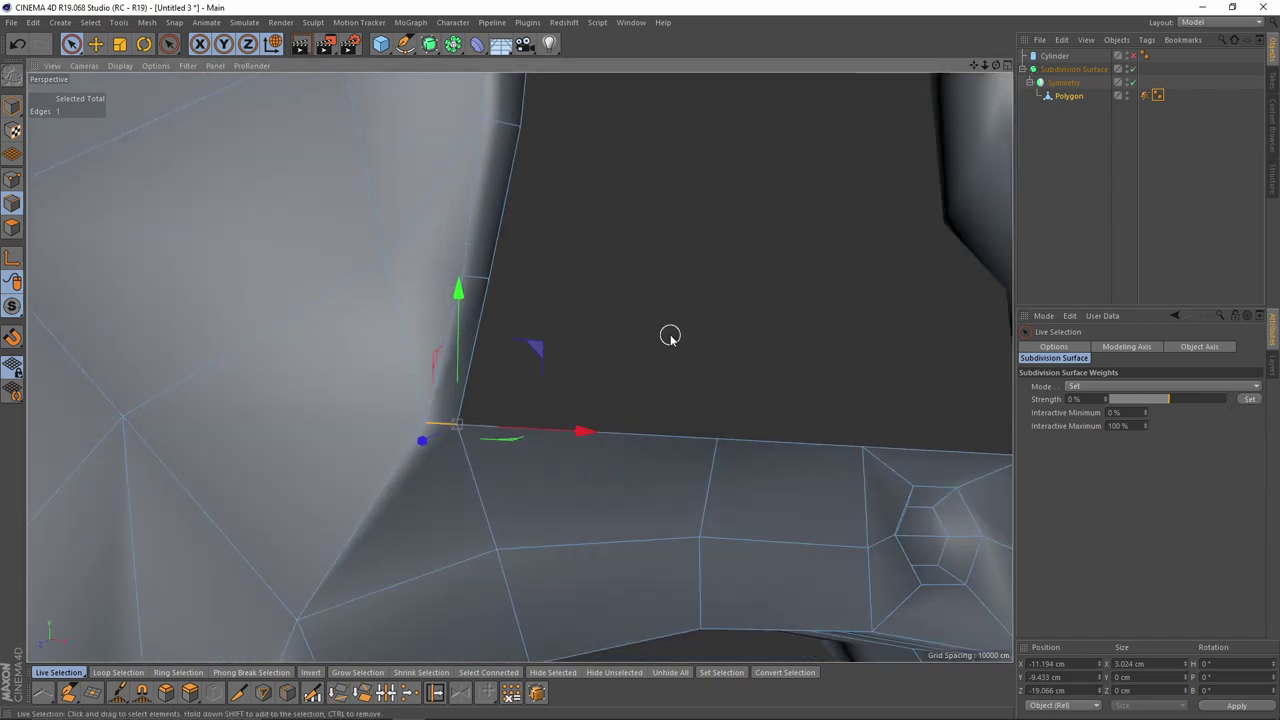
Step: Examine the smoothed bulge, its lower corner and the whole frame from several angles
{"action": "scroll", "coordinate": [670, 336], "scroll_direction": "down", "scroll_amount": 2}
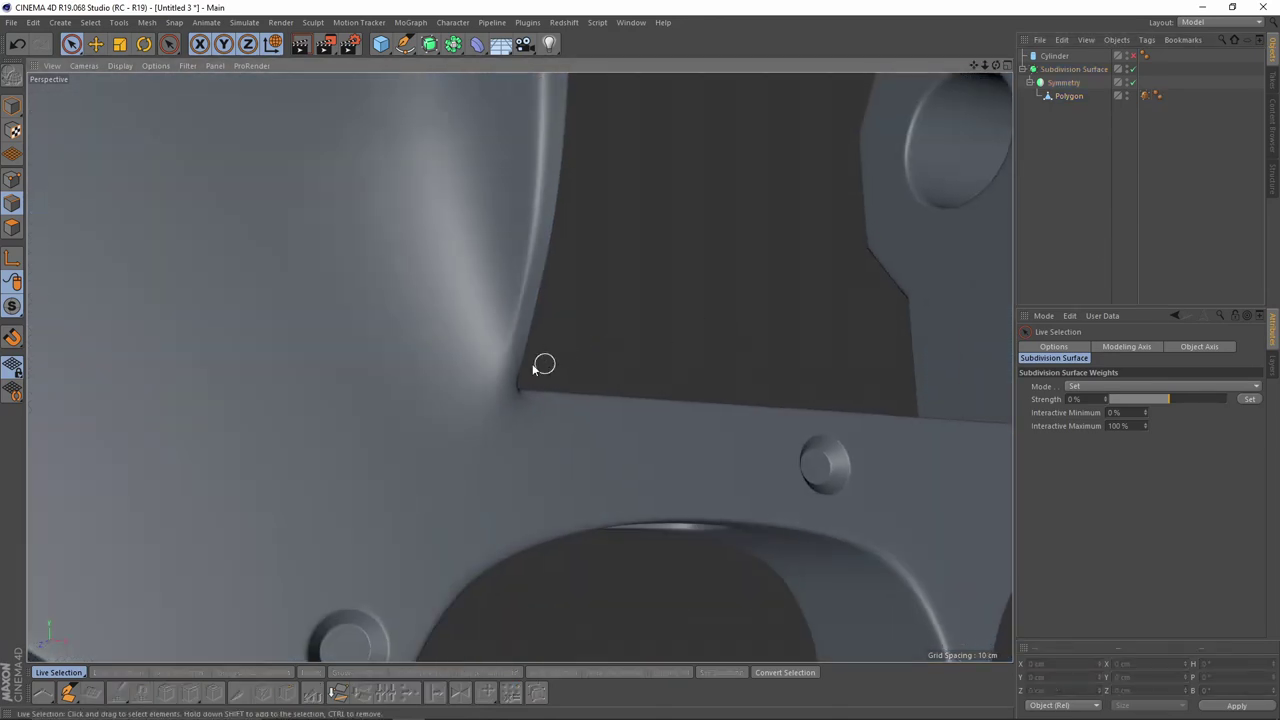
{"action": "scroll", "coordinate": [540, 410], "scroll_direction": "up", "scroll_amount": 2}
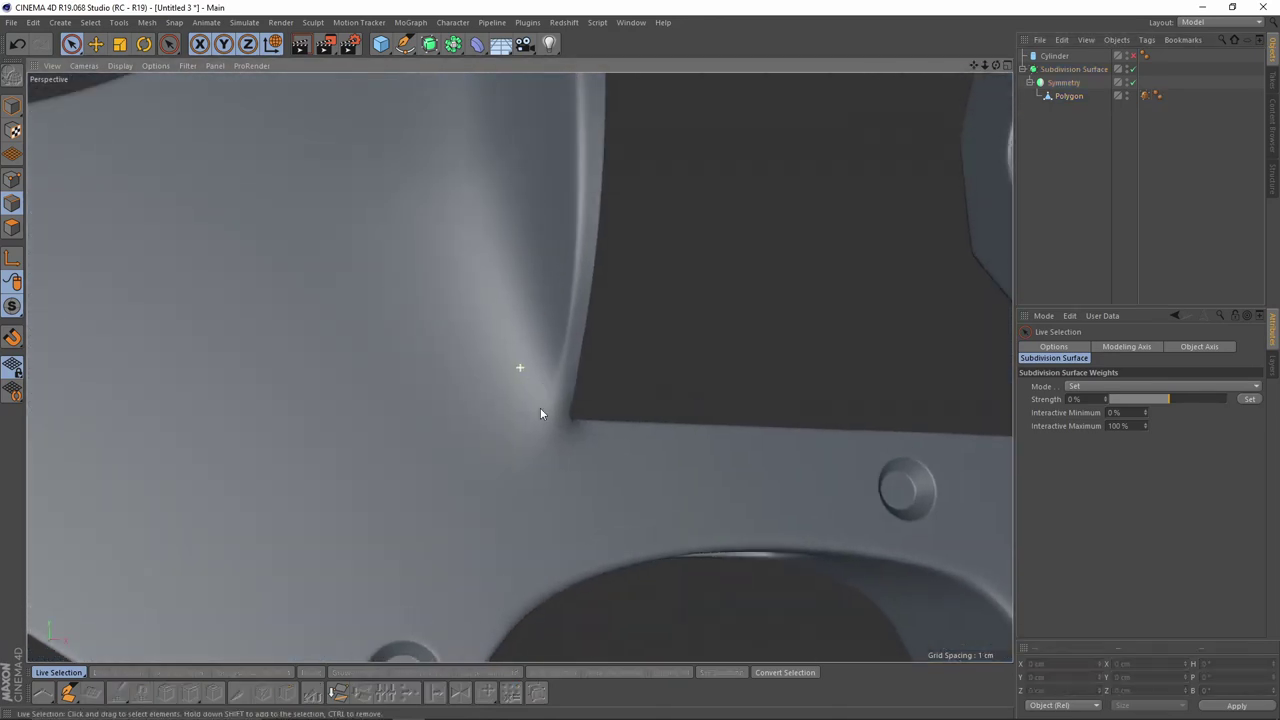
{"action": "scroll", "coordinate": [548, 420], "scroll_direction": "down", "scroll_amount": 5}
{"action": "left_click_drag", "start_coordinate": [568, 463], "coordinate": [449, 543], "text": "alt"}
{"action": "scroll", "coordinate": [596, 474], "scroll_direction": "up", "scroll_amount": 2}
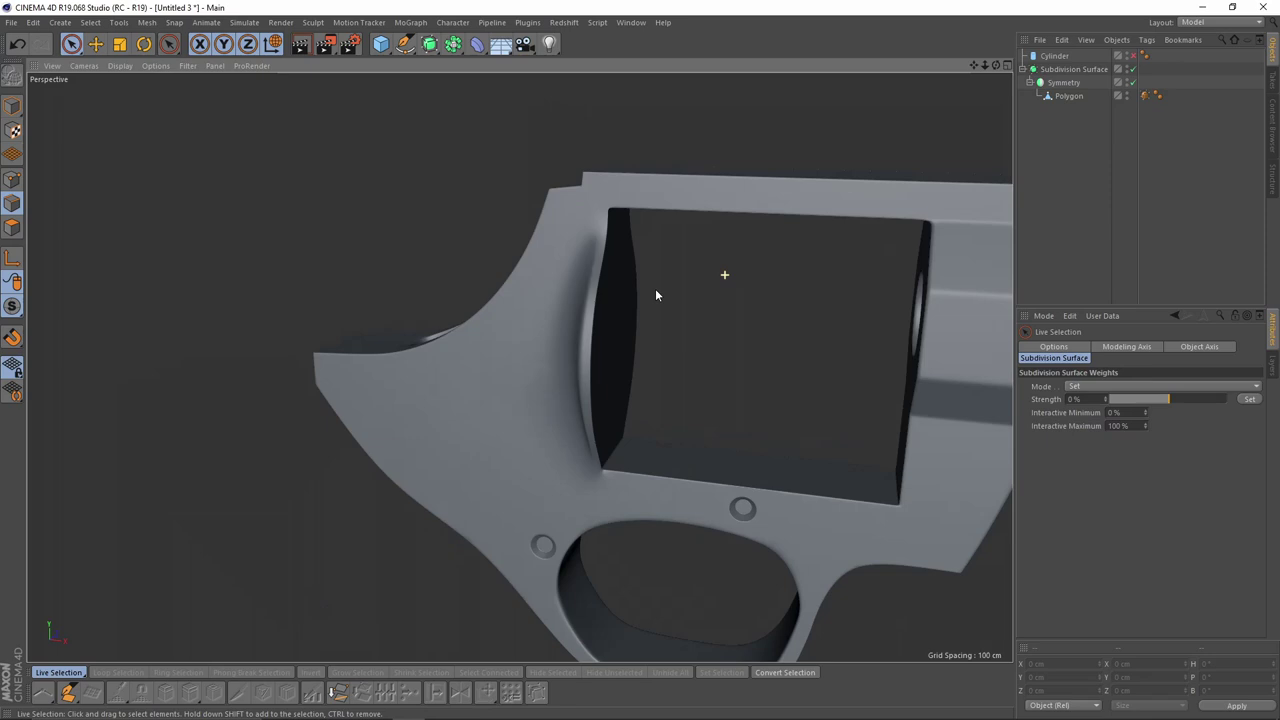
{"action": "scroll", "coordinate": [655, 289], "scroll_direction": "up", "scroll_amount": 2}
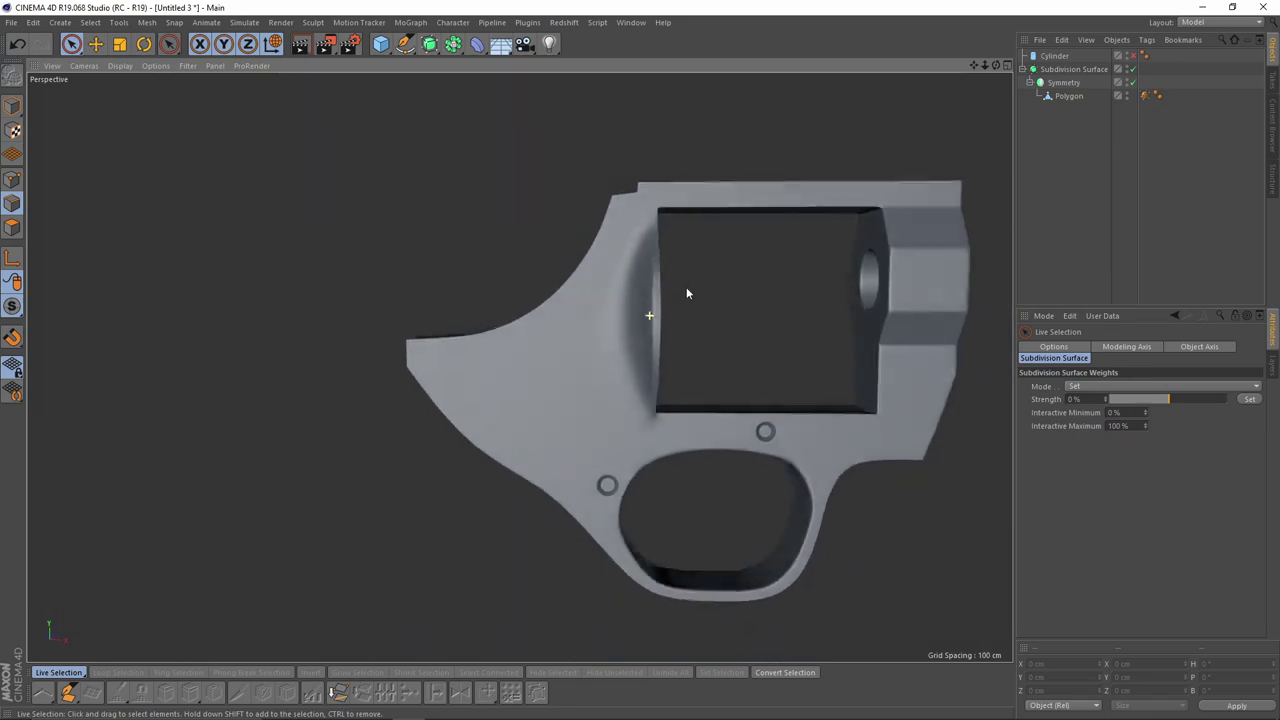
{"action": "scroll", "coordinate": [700, 300], "scroll_direction": "up", "scroll_amount": 3}
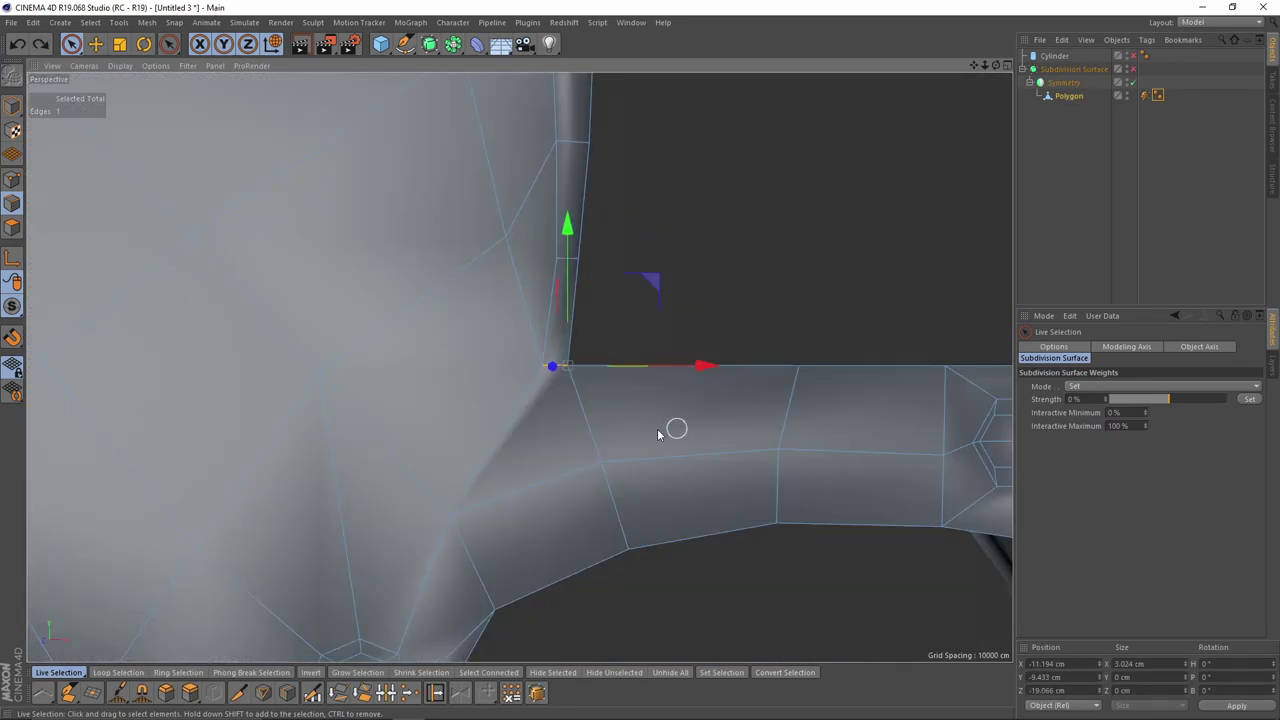
{"action": "scroll", "coordinate": [658, 434], "scroll_direction": "down", "scroll_amount": 5}
{"action": "left_click_drag", "start_coordinate": [594, 460], "coordinate": [509, 523], "text": "alt"}
{"action": "key", "text": "q"}
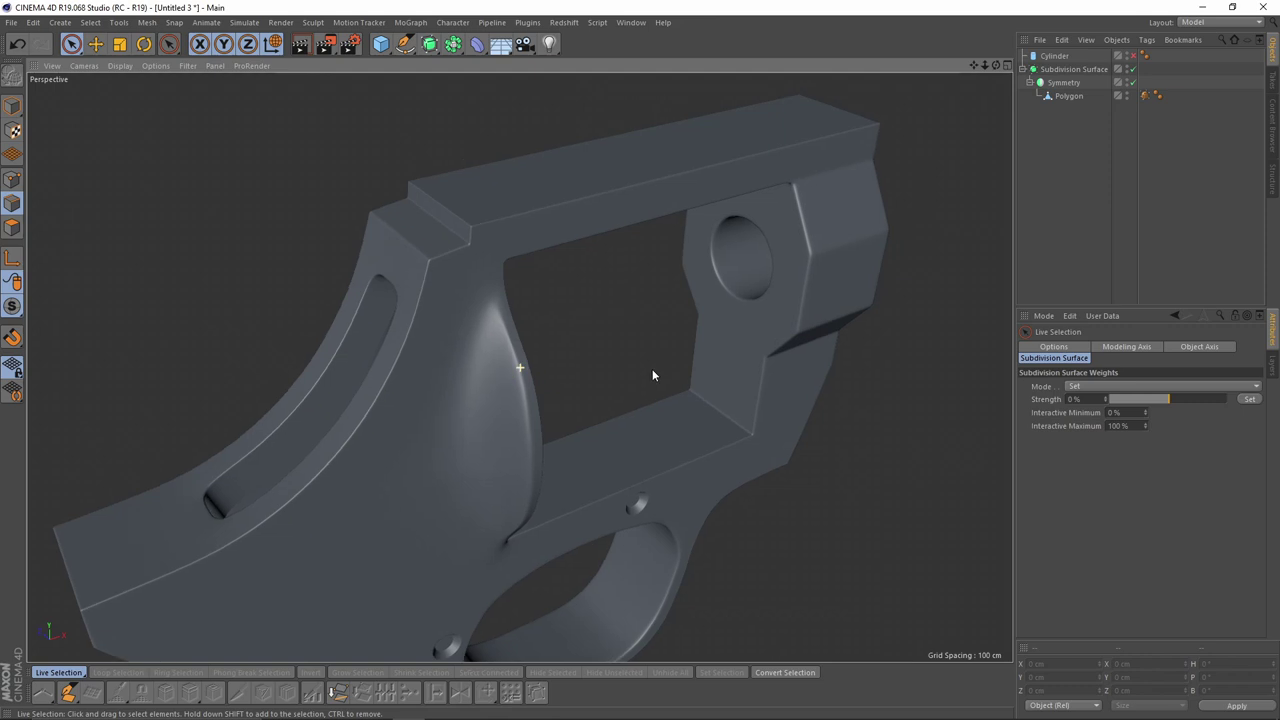
Step: Select the side edges around the small step at the rear end of the top strap, using the Move tool
{"action": "scroll", "coordinate": [651, 371], "scroll_direction": "up", "scroll_amount": 5}
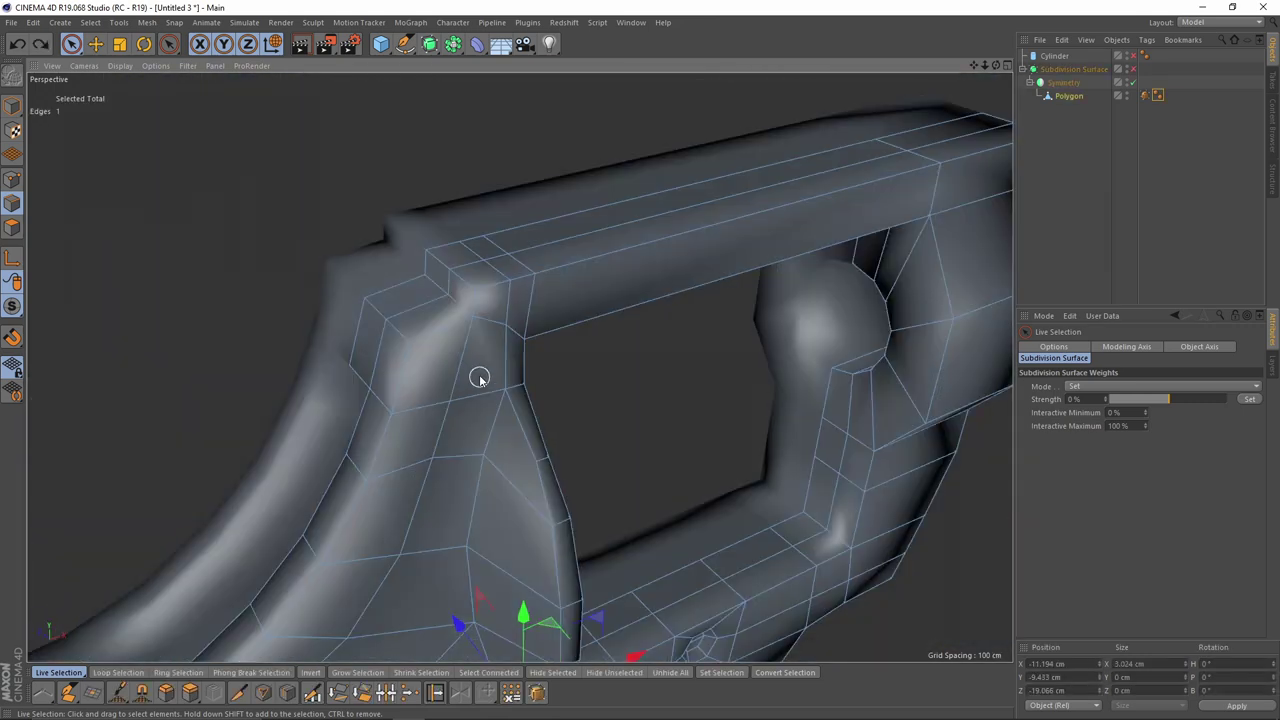
{"action": "scroll", "coordinate": [480, 374], "scroll_direction": "up", "scroll_amount": 2}
{"action": "key", "text": "e"}
{"action": "scroll", "coordinate": [493, 302], "scroll_direction": "up", "scroll_amount": 1}
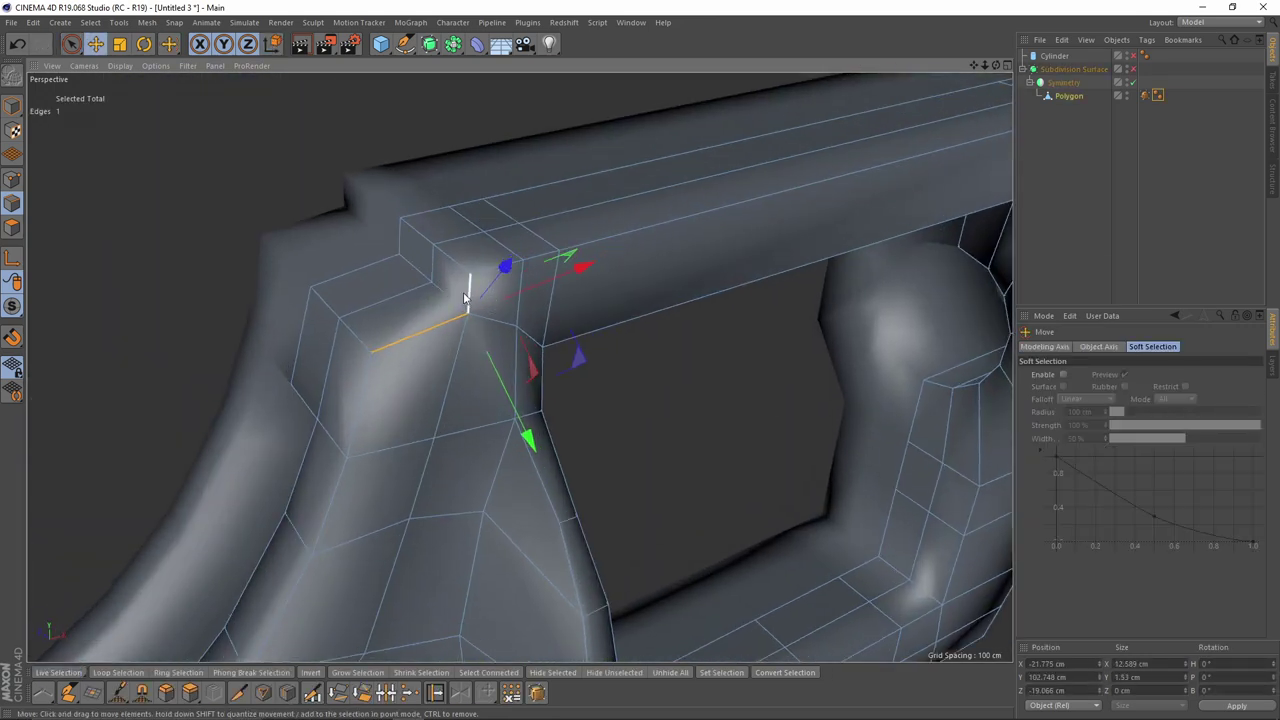
{"action": "left_click", "coordinate": [487, 277], "text": "shift"}
{"action": "left_click", "coordinate": [572, 252], "text": "shift"}
{"action": "left_click", "coordinate": [538, 256], "text": "shift"}
Step: Extend the edge selection forward along the full top strap and backward down the curved backstrap to its end
{"action": "middle_click_drag", "start_coordinate": [640, 262], "coordinate": [330, 390], "text": "alt"}
{"action": "left_click_drag", "start_coordinate": [660, 293], "coordinate": [500, 306], "text": "alt"}
{"action": "left_click", "coordinate": [803, 278], "text": "shift"}
{"action": "scroll", "coordinate": [803, 278], "scroll_direction": "down", "scroll_amount": 3}
{"action": "left_click_drag", "start_coordinate": [520, 366], "coordinate": [672, 250], "text": "alt"}
{"action": "left_click", "coordinate": [482, 371], "text": "shift"}
{"action": "middle_click_drag", "start_coordinate": [427, 530], "coordinate": [508, 391], "text": "alt"}
{"action": "left_click_drag", "start_coordinate": [427, 485], "coordinate": [200, 195], "text": "alt"}
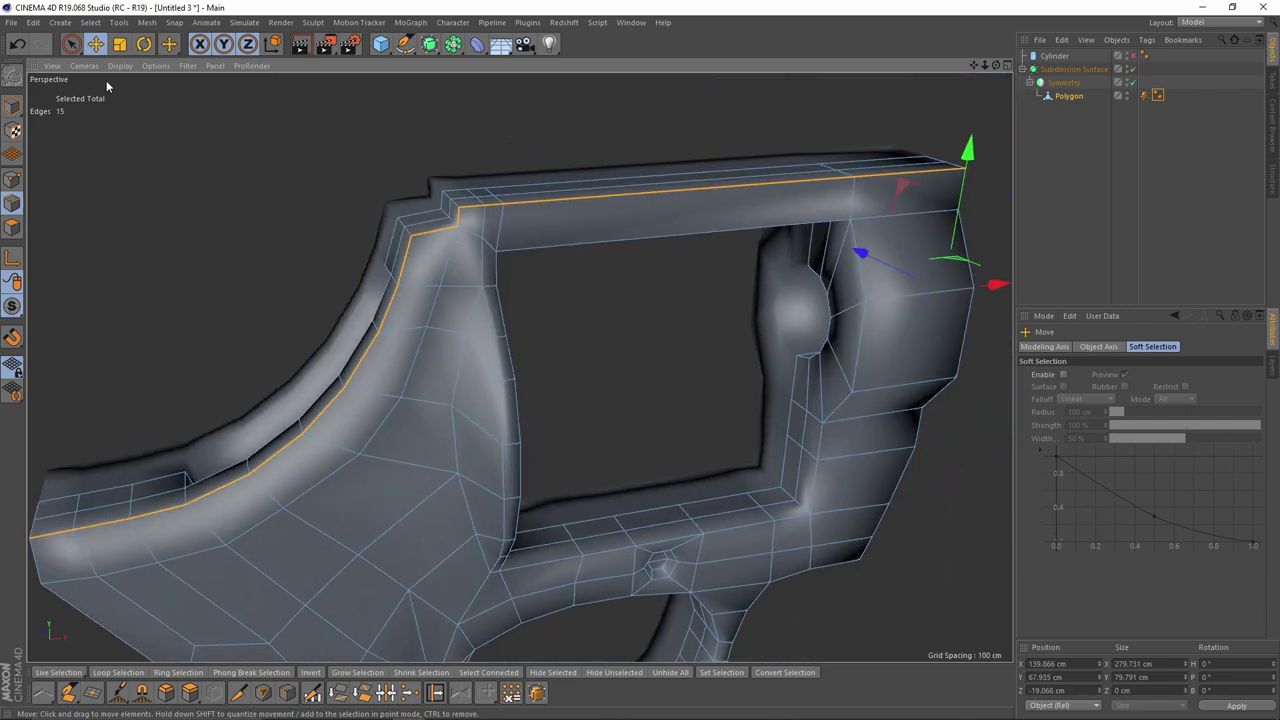
Step: Re-enable the Subdivision Surface and set the top strap and backstrap edges' weight to 50%
{"action": "key", "text": "q"}
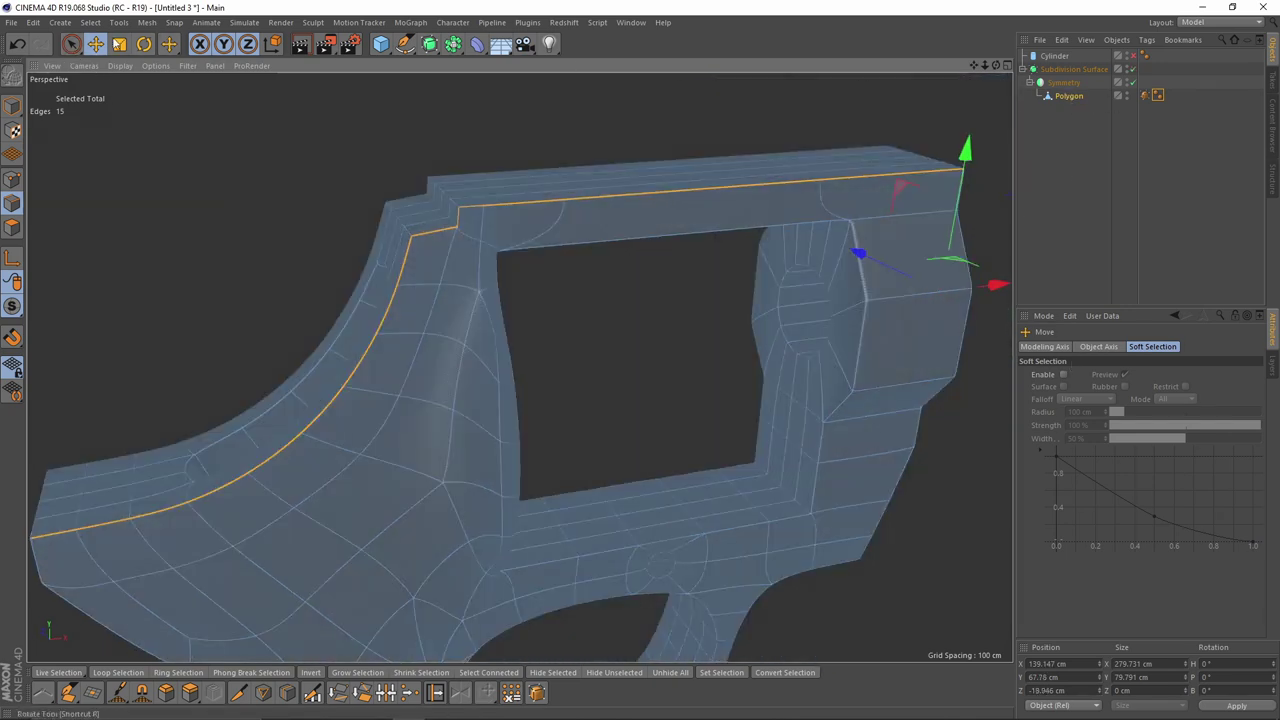
{"action": "left_click", "coordinate": [71, 43]}
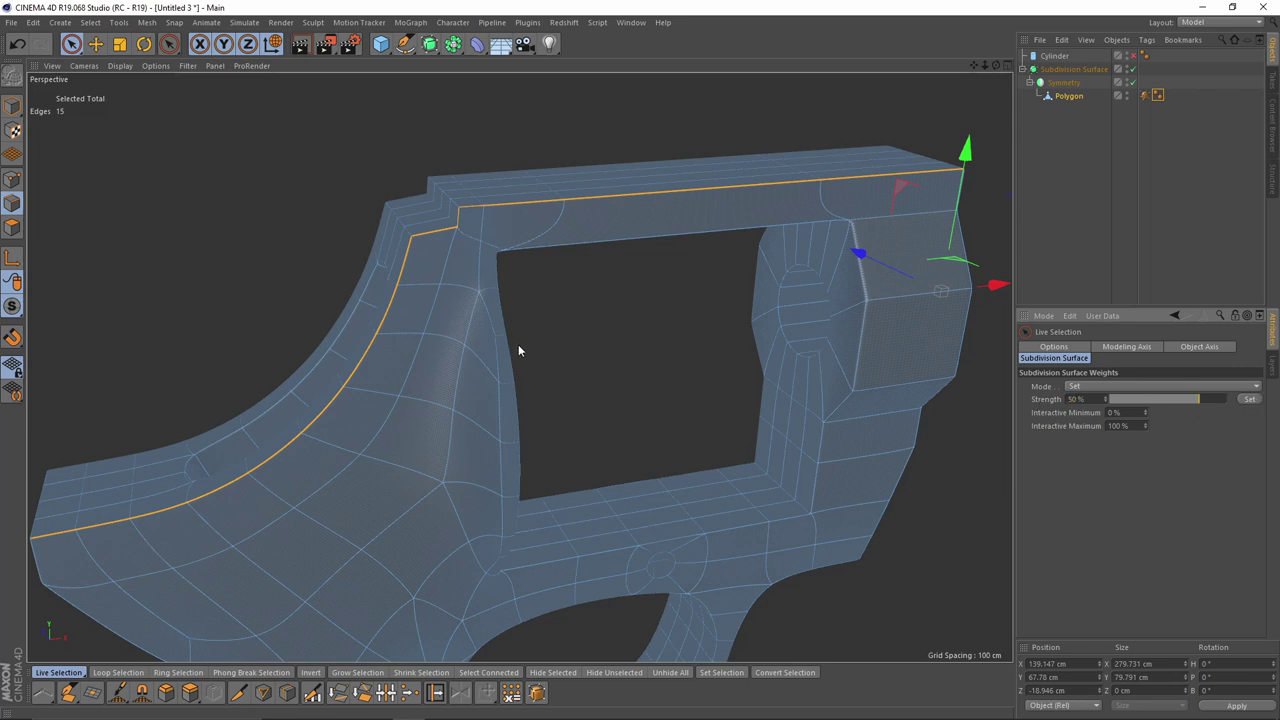
{"action": "left_click", "coordinate": [1136, 176]}
{"action": "left_click_drag", "start_coordinate": [517, 366], "coordinate": [648, 454], "text": "alt"}
{"action": "scroll", "coordinate": [644, 270], "scroll_direction": "down", "scroll_amount": 4}
{"action": "scroll", "coordinate": [568, 382], "scroll_direction": "up", "scroll_amount": 3}
Step: Select the side edges along the lower border of the cylinder window with the Subdivision Surface disabled
{"action": "key", "text": "ctrl+z"}
{"action": "scroll", "coordinate": [512, 382], "scroll_direction": "up", "scroll_amount": 2}
{"action": "key", "text": "q"}
{"action": "key", "text": "e"}
{"action": "double_click", "coordinate": [457, 386]}
{"action": "scroll", "coordinate": [648, 455], "scroll_direction": "up", "scroll_amount": 1}
{"action": "scroll", "coordinate": [648, 455], "scroll_direction": "up", "scroll_amount": 2}
{"action": "left_click", "coordinate": [590, 445], "text": "shift"}
{"action": "left_click", "coordinate": [735, 445], "text": "shift"}
{"action": "left_click", "coordinate": [850, 446], "text": "shift"}
{"action": "left_click_drag", "start_coordinate": [886, 418], "coordinate": [885, 433], "text": "alt"}
{"action": "scroll", "coordinate": [885, 433], "scroll_direction": "down", "scroll_amount": 2}
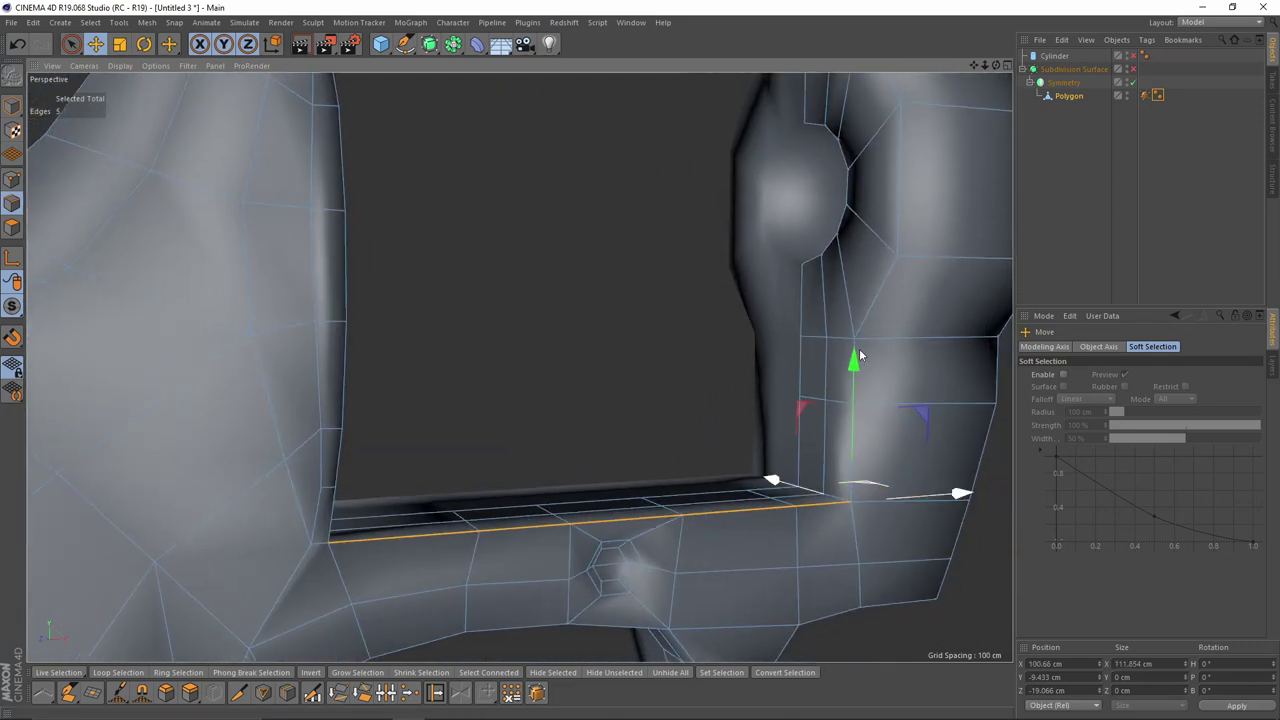
Step: Extend the edge selection up the front and rear borders of the cylinder window
{"action": "key", "text": "q"}
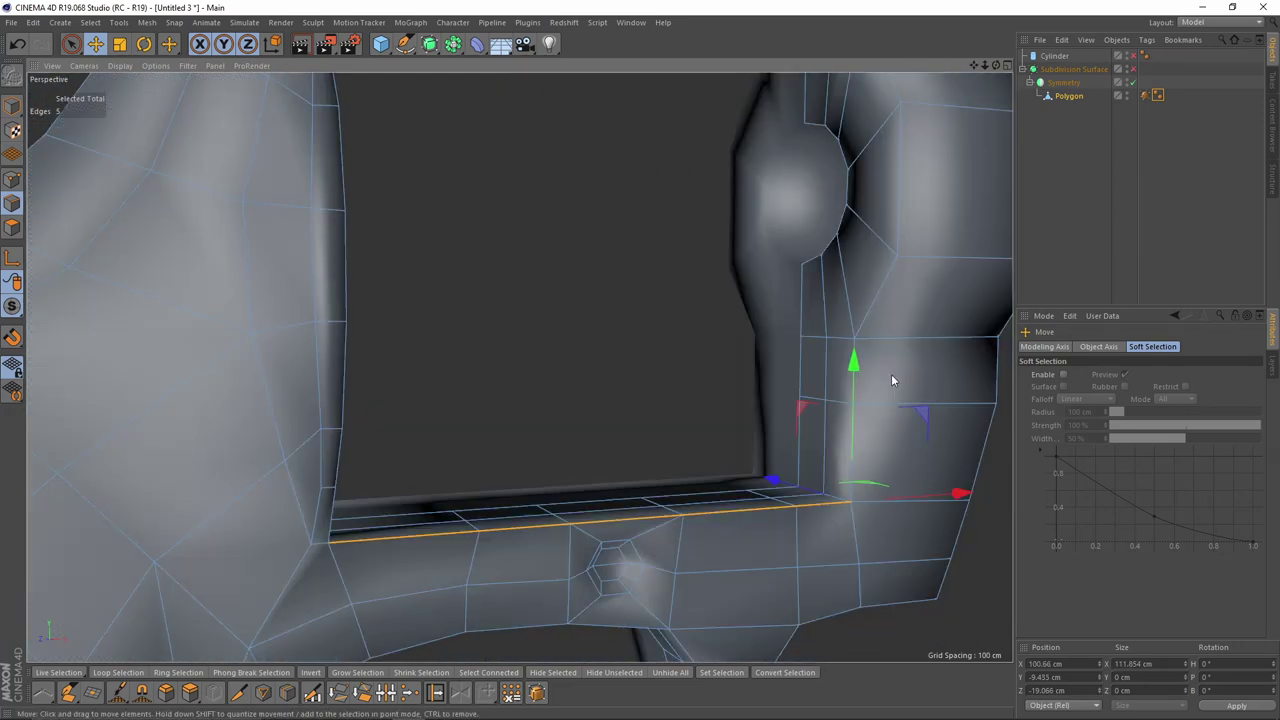
{"action": "double_click", "coordinate": [876, 366], "text": "shift"}
{"action": "left_click_drag", "start_coordinate": [876, 365], "coordinate": [529, 420], "text": "alt"}
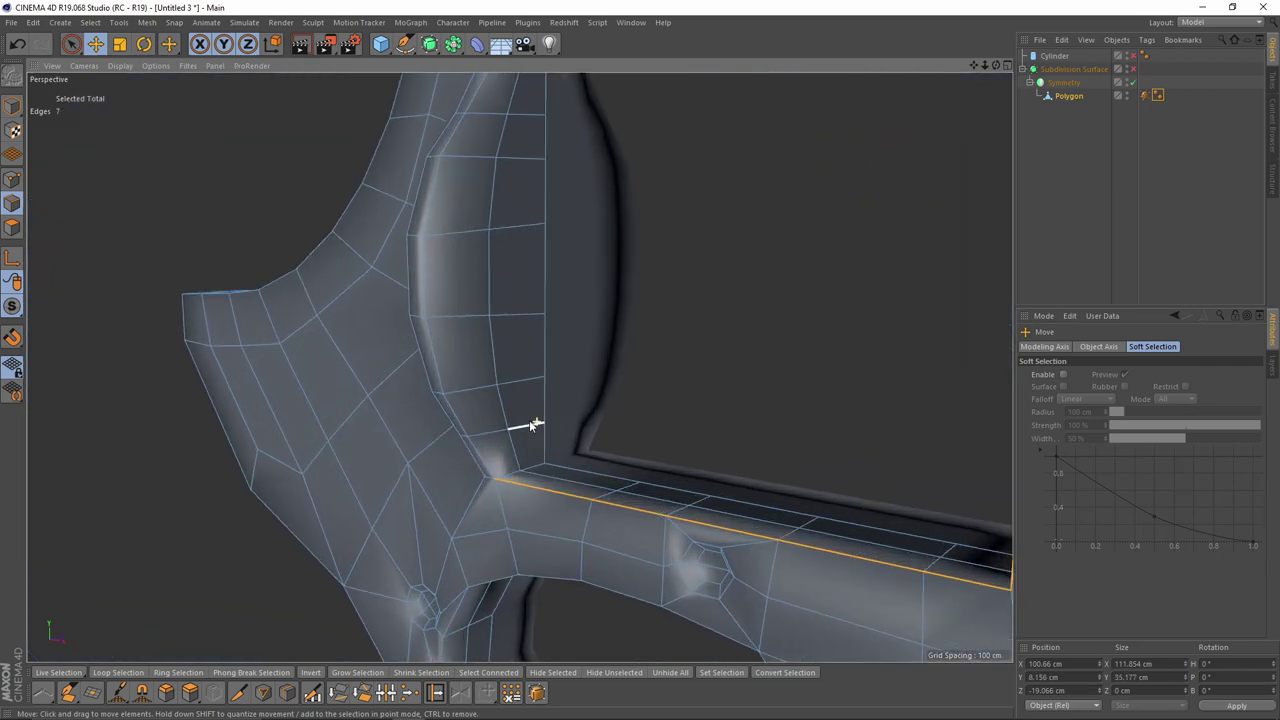
{"action": "double_click", "coordinate": [487, 461], "text": "shift"}
{"action": "left_click_drag", "start_coordinate": [487, 461], "coordinate": [514, 205], "text": "alt"}
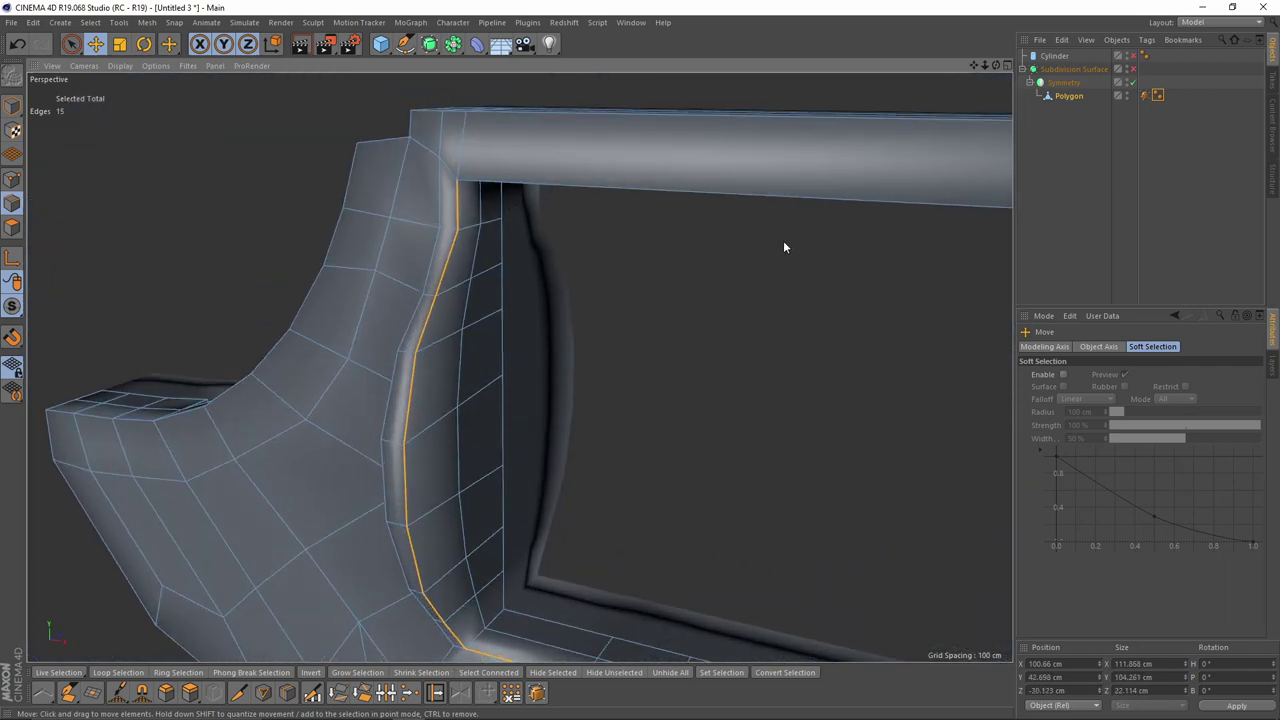
Step: Add the cylinder window's upper border to complete the selected edge loop around the opening
{"action": "left_click_drag", "start_coordinate": [783, 241], "coordinate": [755, 239], "text": "alt"}
{"action": "scroll", "coordinate": [584, 326], "scroll_direction": "up", "scroll_amount": 3}
{"action": "key", "text": "q"}
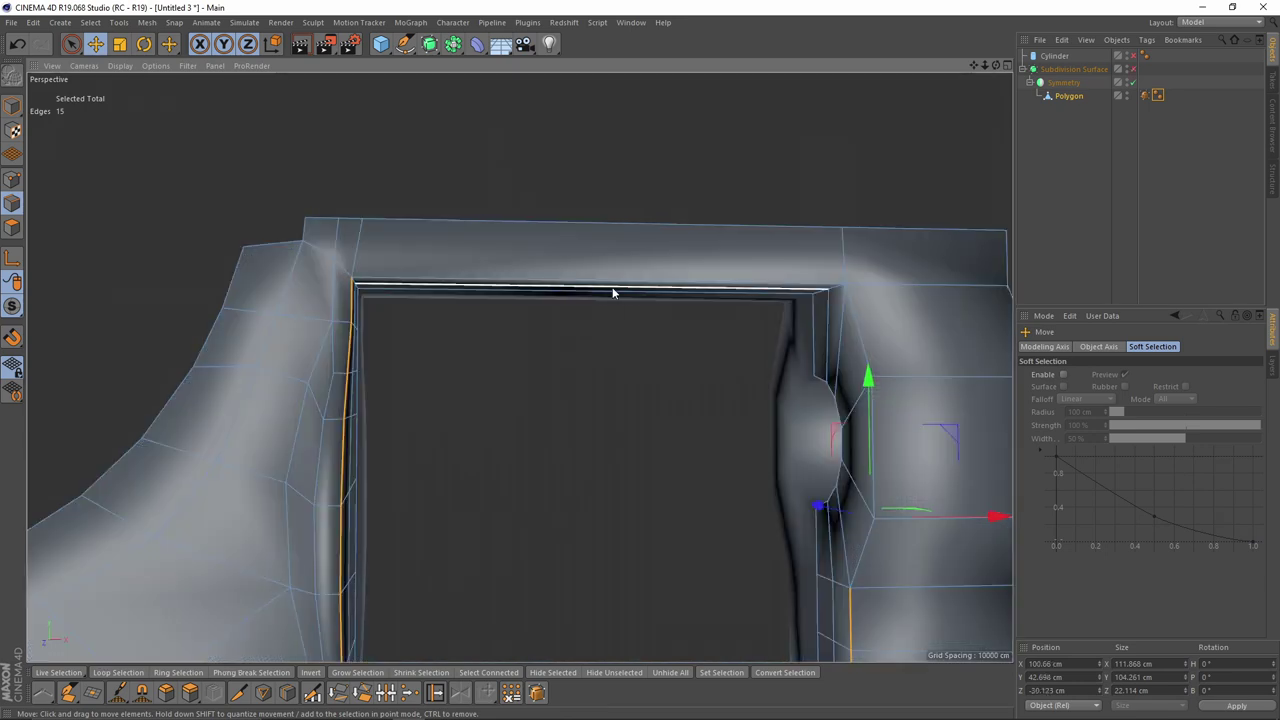
{"action": "left_click", "coordinate": [614, 285], "text": "shift"}
{"action": "left_click_drag", "start_coordinate": [810, 321], "coordinate": [841, 315], "text": "alt"}
{"action": "scroll", "coordinate": [850, 415], "scroll_direction": "down", "scroll_amount": 3}
{"action": "left_click_drag", "start_coordinate": [826, 391], "coordinate": [809, 427], "text": "alt"}
Step: Re-enable the Subdivision Surface and set the cylinder window edges' weight to 50%
{"action": "key", "text": "q"}
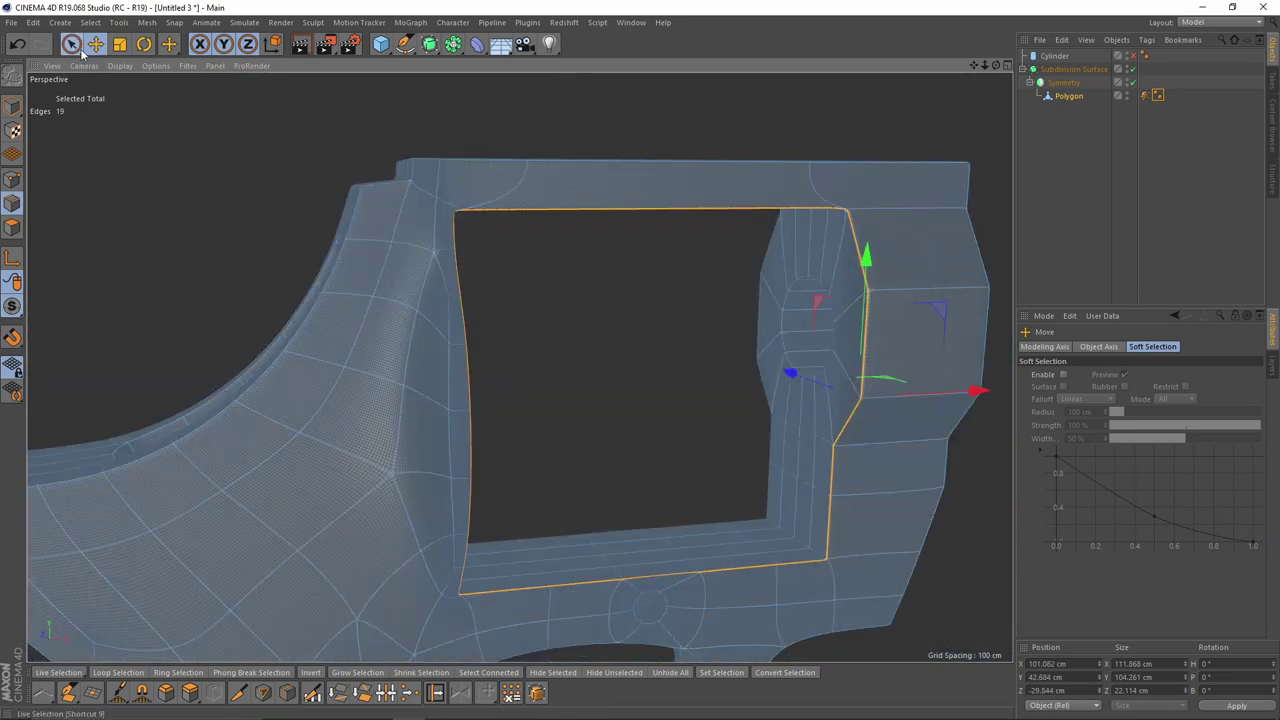
{"action": "left_click", "coordinate": [72, 44]}
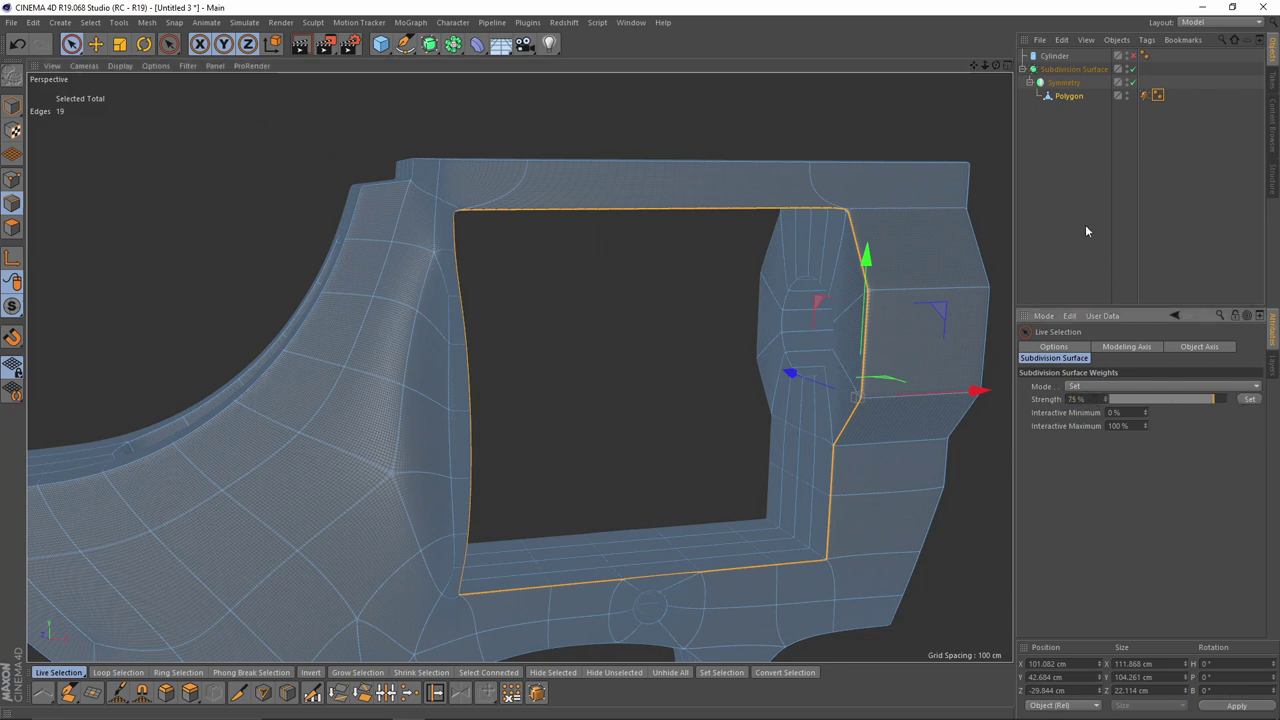
{"action": "scroll", "coordinate": [856, 296], "scroll_direction": "up", "scroll_amount": 2}
{"action": "left_click_drag", "start_coordinate": [1090, 399], "coordinate": [1020, 400]}
{"action": "type", "text": "50"}
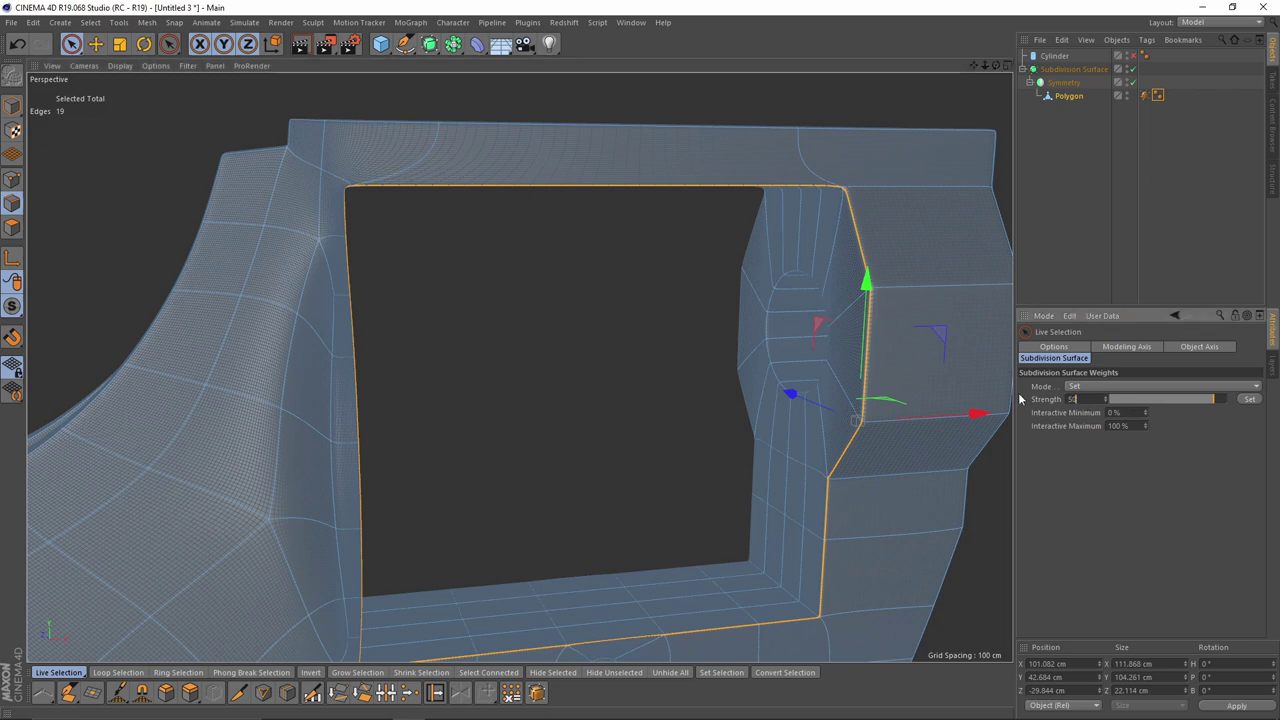
{"action": "left_click", "coordinate": [1247, 399]}
{"action": "left_click", "coordinate": [1146, 254]}
Step: Disable the Subdivision Surface and select the outer hexagonal edge loop of the pin hole below the cylinder window
{"action": "left_click_drag", "start_coordinate": [705, 345], "coordinate": [609, 324], "text": "alt"}
{"action": "scroll", "coordinate": [581, 326], "scroll_direction": "down", "scroll_amount": 3}
{"action": "scroll", "coordinate": [557, 360], "scroll_direction": "down", "scroll_amount": 3}
{"action": "scroll", "coordinate": [531, 331], "scroll_direction": "down", "scroll_amount": 3}
{"action": "scroll", "coordinate": [615, 297], "scroll_direction": "up", "scroll_amount": 5}
{"action": "scroll", "coordinate": [614, 297], "scroll_direction": "up", "scroll_amount": 3}
{"action": "scroll", "coordinate": [618, 298], "scroll_direction": "up", "scroll_amount": 3}
{"action": "scroll", "coordinate": [608, 324], "scroll_direction": "up", "scroll_amount": 3}
{"action": "left_click", "coordinate": [608, 326]}
{"action": "key", "text": "q"}
{"action": "scroll", "coordinate": [605, 318], "scroll_direction": "up", "scroll_amount": 3}
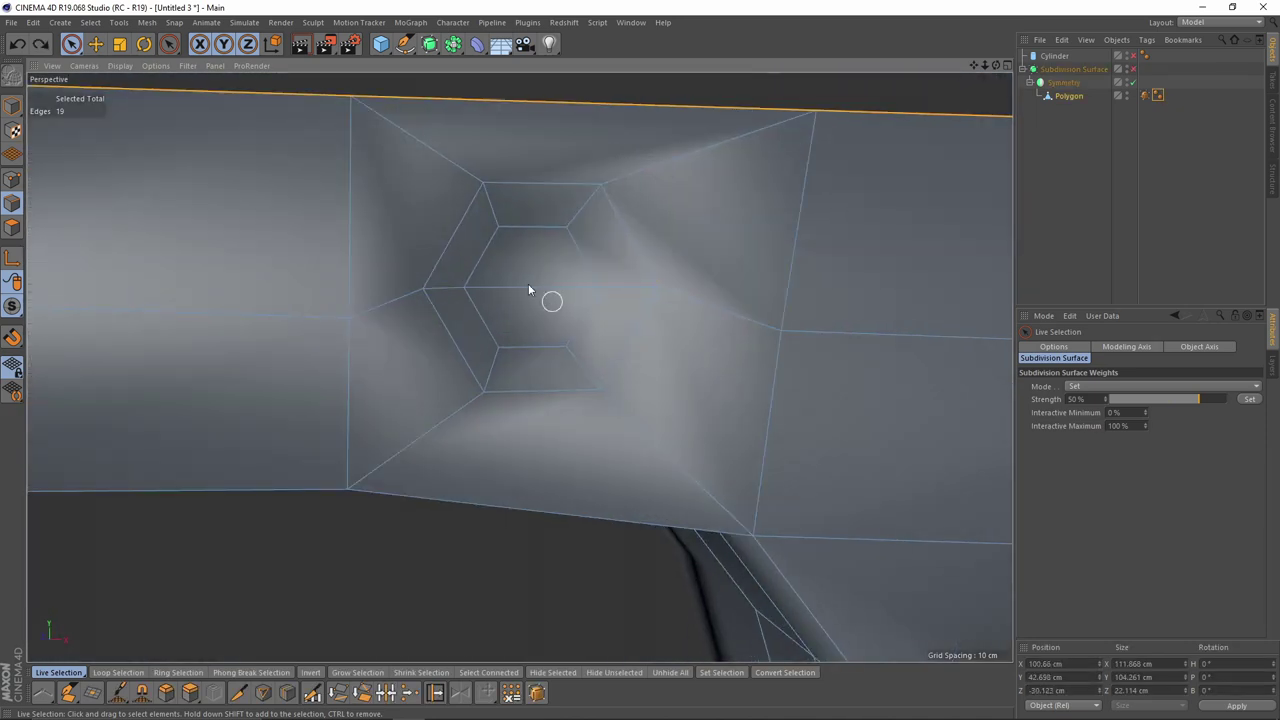
{"action": "key", "text": "e"}
{"action": "left_click", "coordinate": [445, 247]}
{"action": "double_click", "coordinate": [521, 184]}
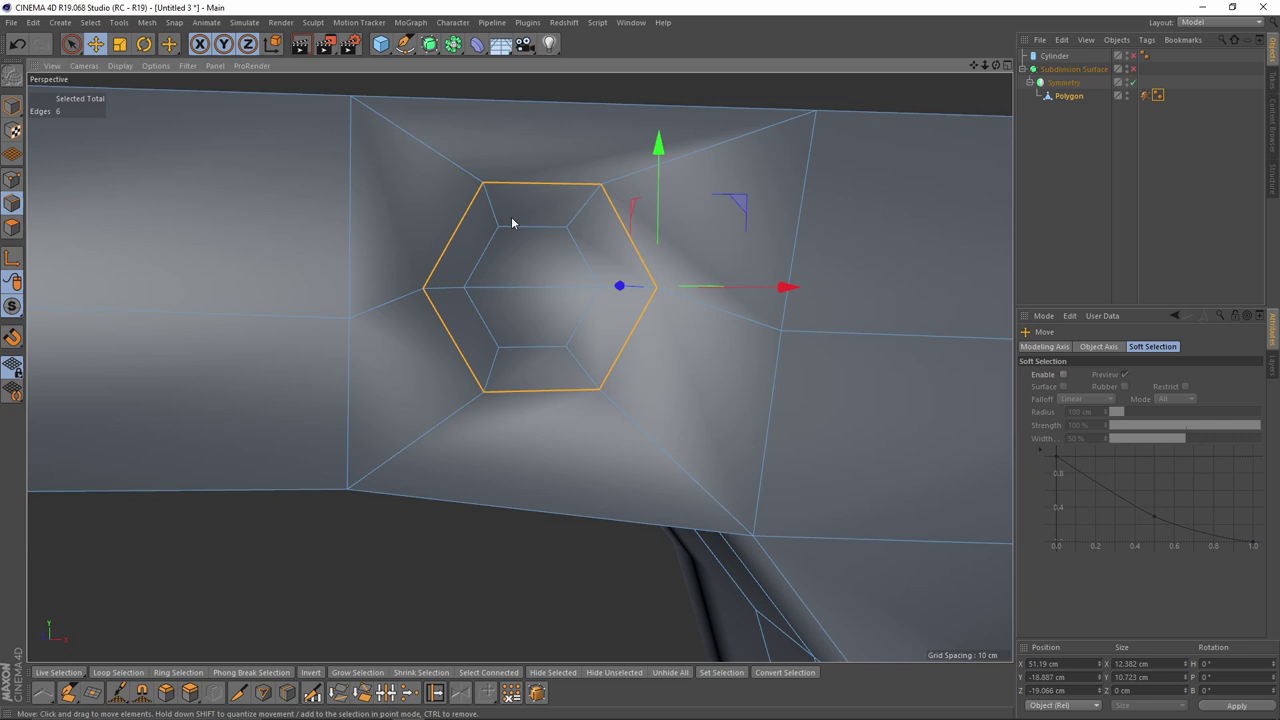
Step: Add the inner edges of that front pin hole to the selection
{"action": "left_click", "coordinate": [471, 280], "text": "shift"}
{"action": "left_click", "coordinate": [482, 320], "text": "shift"}
{"action": "scroll", "coordinate": [547, 350], "scroll_direction": "down", "scroll_amount": 3}
{"action": "left_click", "coordinate": [545, 259], "text": "shift"}
{"action": "scroll", "coordinate": [545, 262], "scroll_direction": "down", "scroll_amount": 5}
Step: Add the rear pin hole's edge loops, re-enable the Subdivision Surface and set both holes' edge weight to 50%
{"action": "scroll", "coordinate": [237, 320], "scroll_direction": "up", "scroll_amount": 3}
{"action": "double_click", "coordinate": [236, 440], "text": "shift"}
{"action": "left_click", "coordinate": [230, 503], "text": "shift"}
{"action": "scroll", "coordinate": [362, 454], "scroll_direction": "down", "scroll_amount": 3}
{"action": "key", "text": "q"}
{"action": "left_click", "coordinate": [71, 44]}
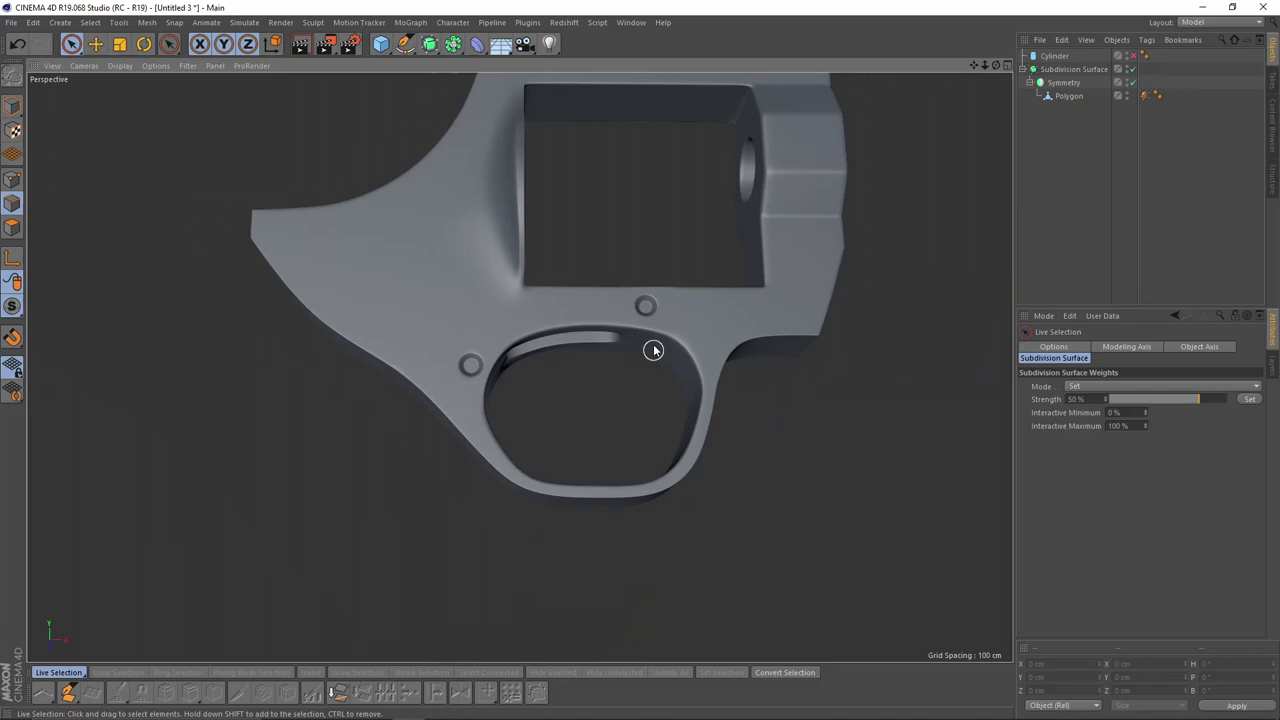
Step: Select the frame's lower outer side edges from the rear end along the trigger guard to the front corner
{"action": "left_click_drag", "start_coordinate": [651, 346], "coordinate": [500, 446], "text": "alt"}
{"action": "key", "text": "q"}
{"action": "double_click", "coordinate": [500, 446], "text": "shift"}
{"action": "left_click_drag", "start_coordinate": [640, 430], "coordinate": [731, 318], "text": "alt"}
{"action": "key", "text": "q"}
{"action": "key", "text": "q"}
{"action": "left_click", "coordinate": [726, 316], "text": "shift"}
{"action": "left_click", "coordinate": [775, 302], "text": "shift"}
{"action": "left_click_drag", "start_coordinate": [520, 366], "coordinate": [470, 393], "text": "alt"}
{"action": "left_click", "coordinate": [470, 393], "text": "shift"}
{"action": "left_click", "coordinate": [446, 319], "text": "shift"}
{"action": "left_click_drag", "start_coordinate": [474, 271], "coordinate": [500, 350], "text": "alt"}
Step: Re-enable the Subdivision Surface and set the lower outer edges' weight to 50%
{"action": "key", "text": "q"}
{"action": "left_click", "coordinate": [72, 44]}
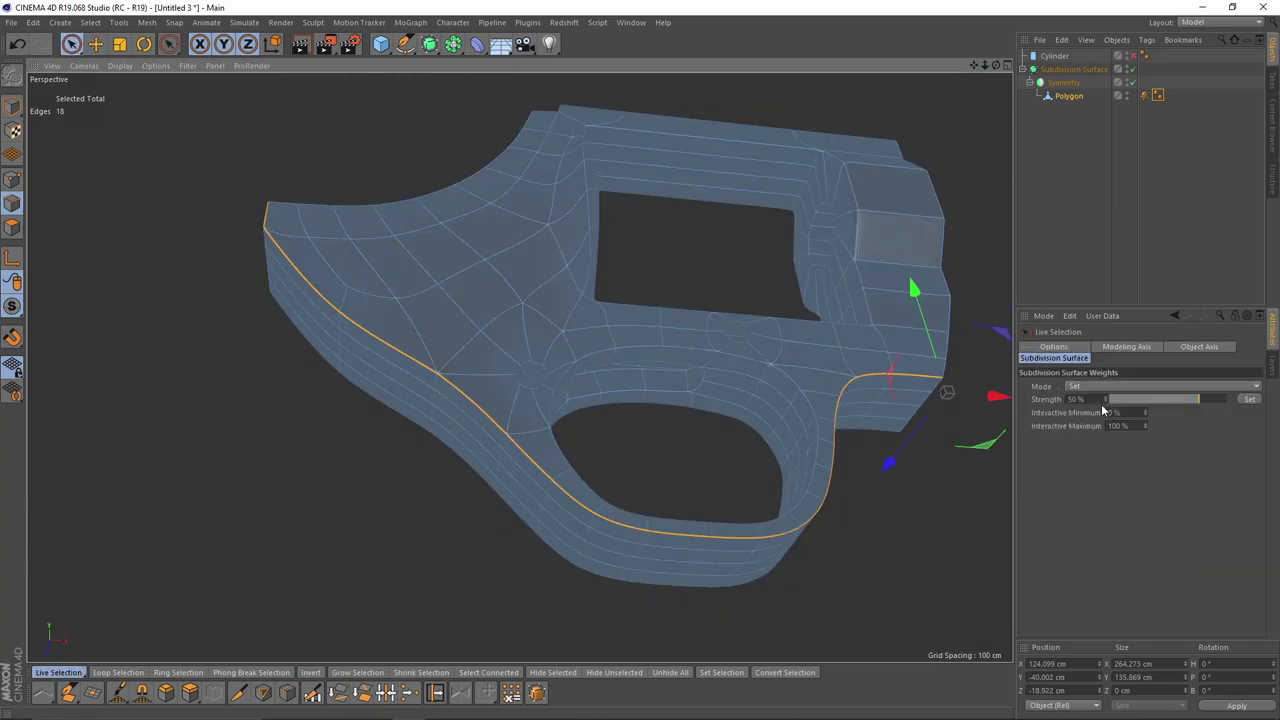
{"action": "left_click", "coordinate": [1244, 402]}
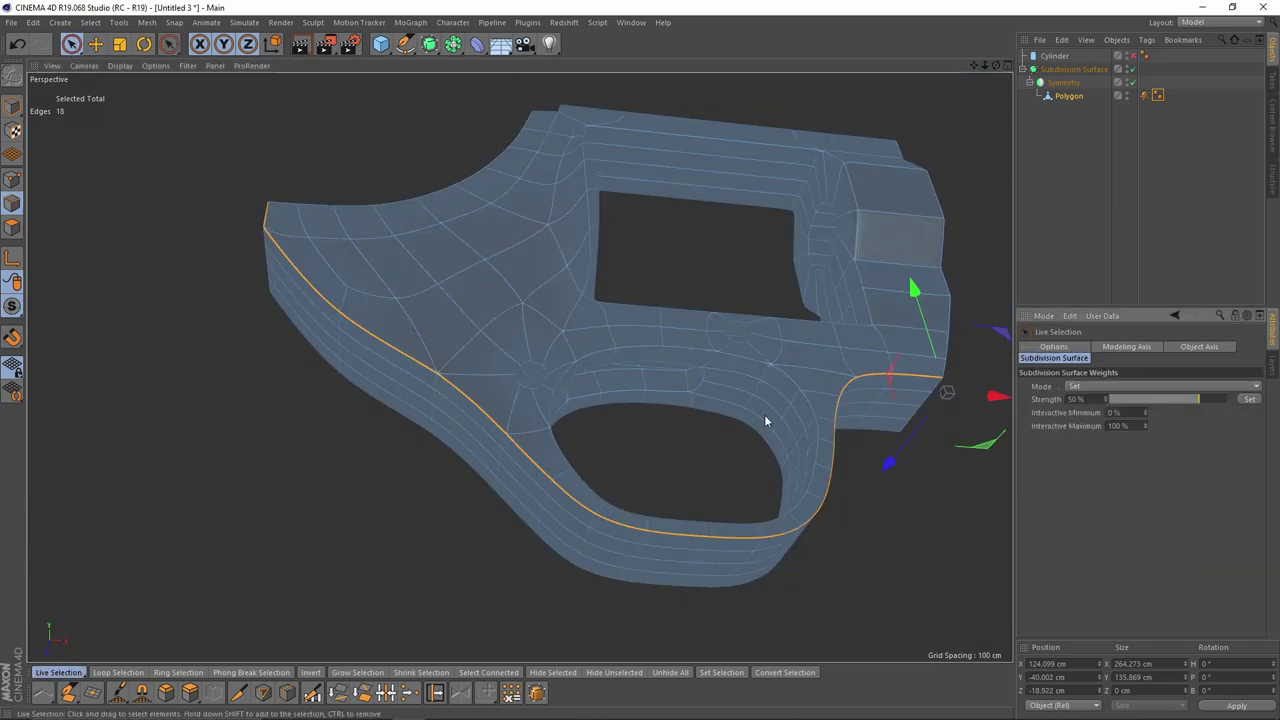
{"action": "left_click", "coordinate": [1145, 236]}
Step: Select the short vertical corner edge at the frame's rear end and set its subdivision weight to 0%
{"action": "left_click_drag", "start_coordinate": [680, 449], "coordinate": [684, 498], "text": "alt"}
{"action": "left_click_drag", "start_coordinate": [652, 384], "coordinate": [707, 442], "text": "alt"}
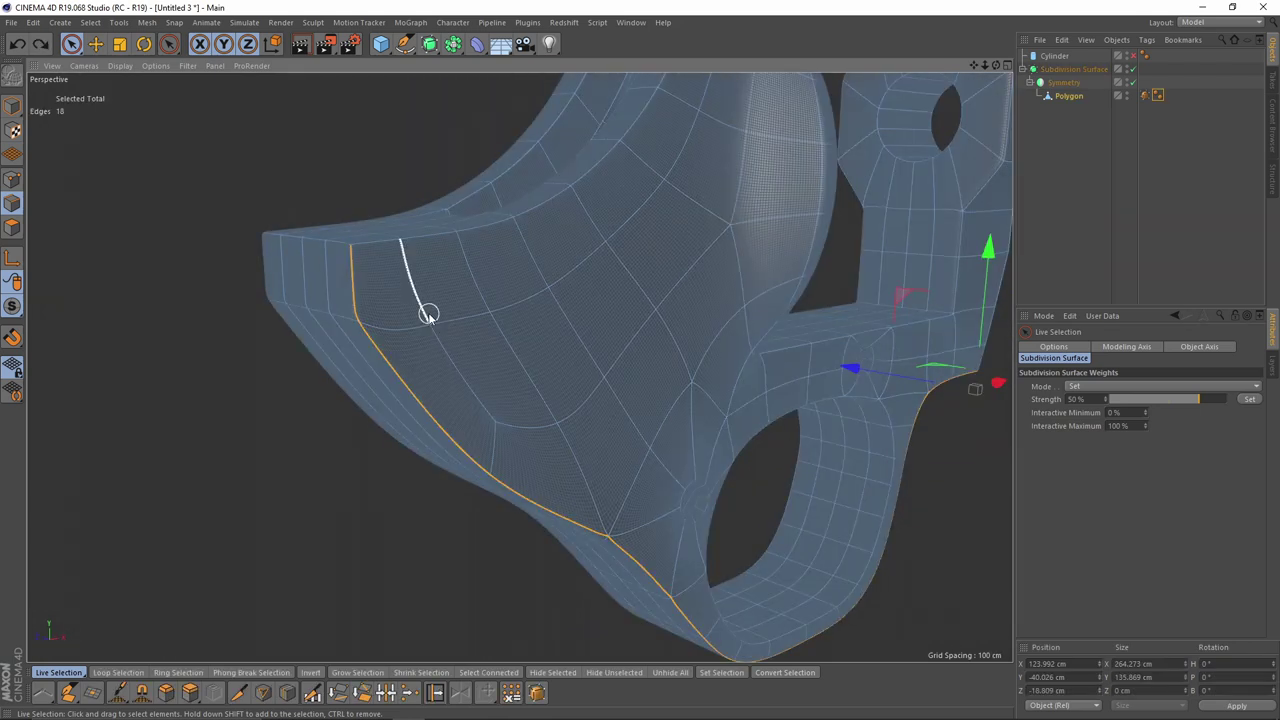
{"action": "left_click_drag", "start_coordinate": [423, 309], "coordinate": [371, 286], "text": "alt"}
{"action": "left_click", "coordinate": [334, 277]}
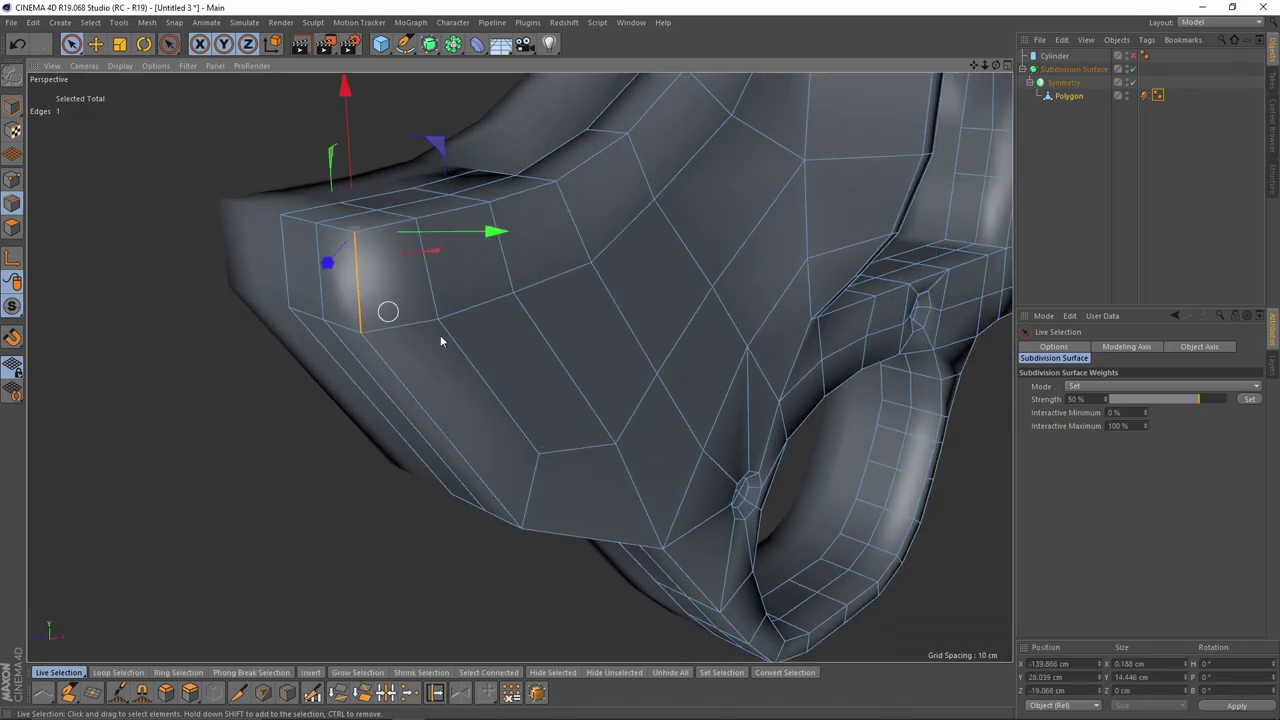
{"action": "key", "text": "alt+a"}
{"action": "double_click", "coordinate": [1093, 402]}
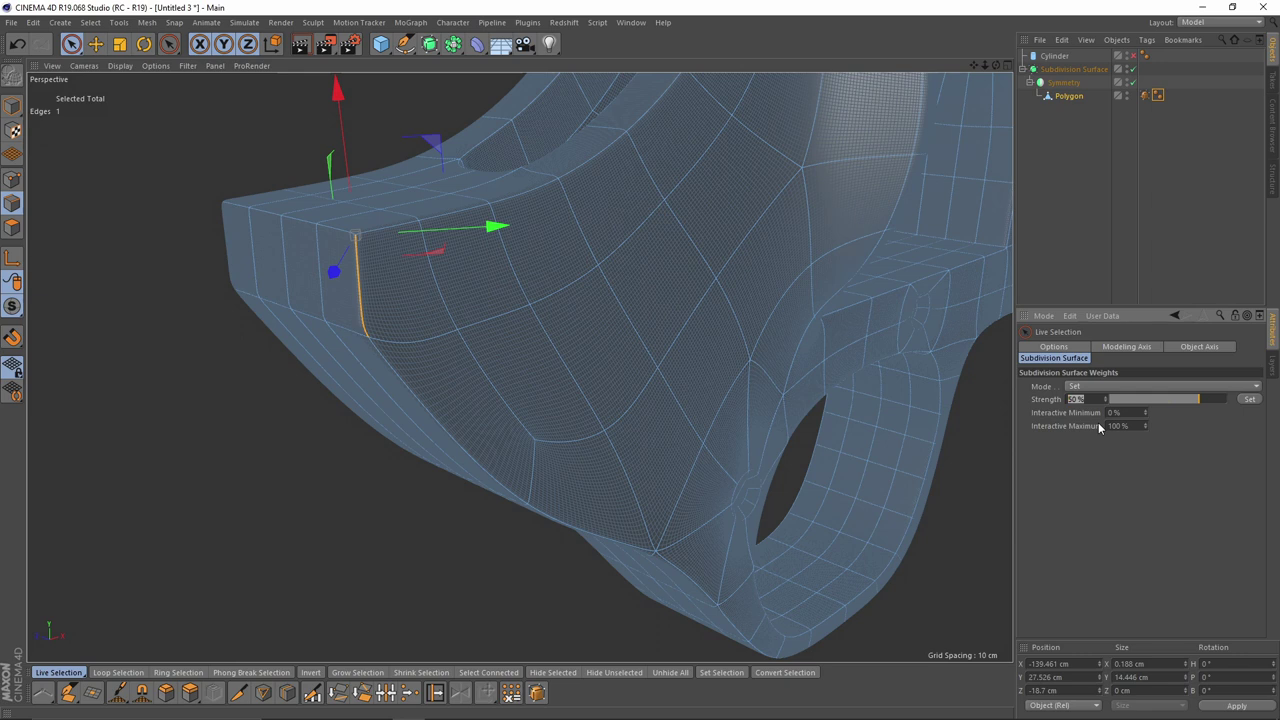
{"action": "type", "text": "0"}
{"action": "key", "text": "Return"}
{"action": "left_click", "coordinate": [1254, 400]}
{"action": "left_click_drag", "start_coordinate": [560, 309], "coordinate": [749, 294], "text": "alt"}
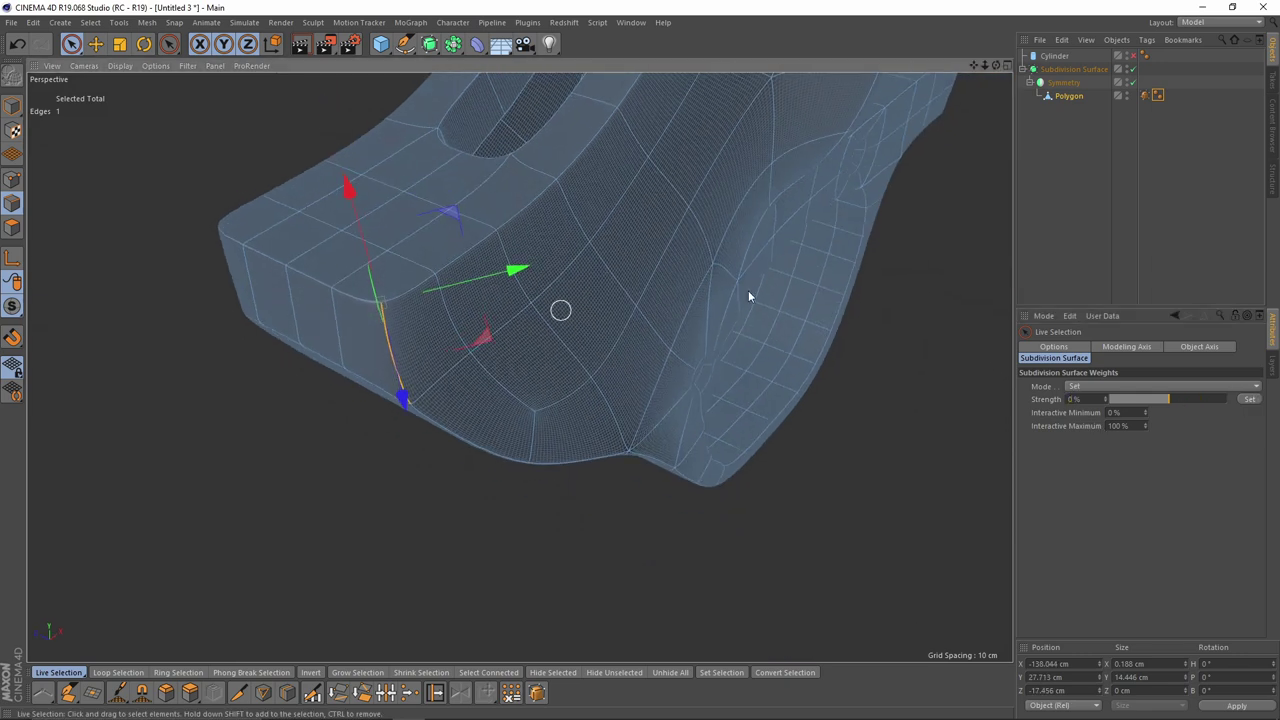
Step: Try a weight strength of -39% for the rear corner edge and return the strength to 0%
{"action": "left_click", "coordinate": [1134, 400]}
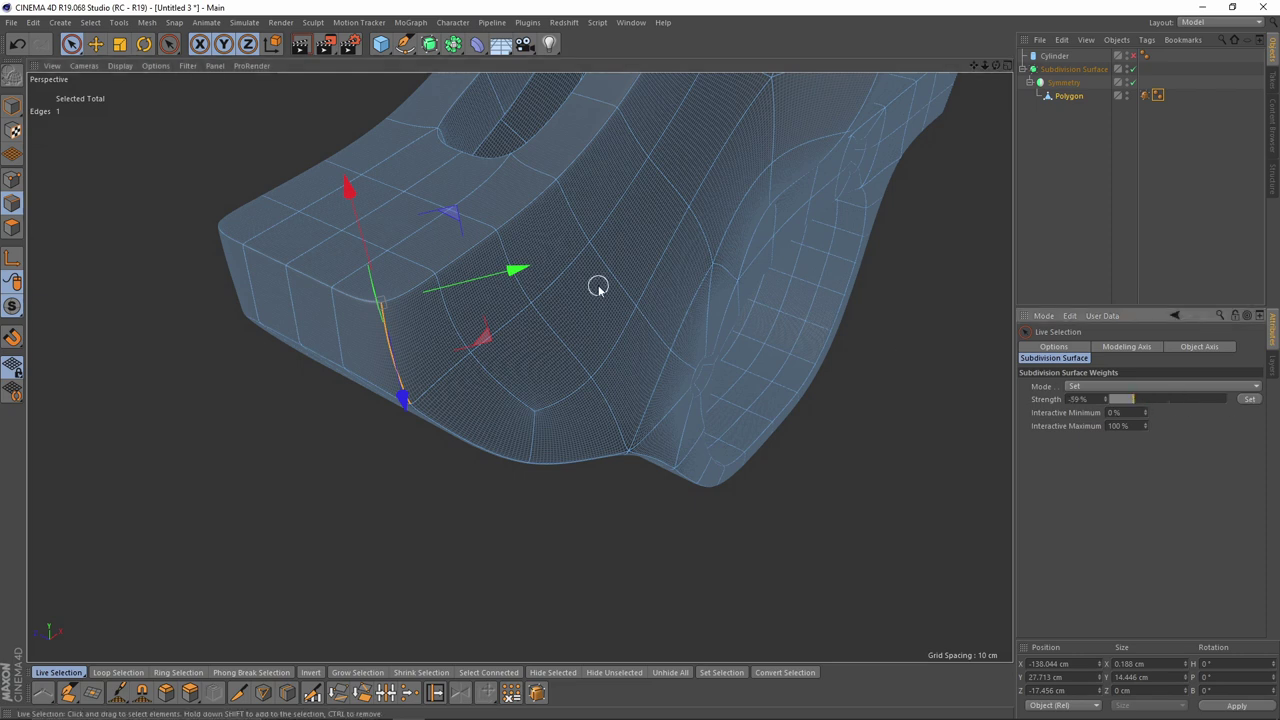
{"action": "left_click_drag", "start_coordinate": [572, 288], "coordinate": [423, 306], "text": "alt"}
{"action": "middle_click_drag", "start_coordinate": [423, 306], "coordinate": [589, 334], "text": "alt"}
{"action": "mouse_move", "coordinate": [589, 334]}
{"action": "left_mouse_down", "text": "alt"}
{"action": "mouse_move", "coordinate": [609, 360]}
{"action": "mouse_move", "coordinate": [592, 340]}
{"action": "left_mouse_up", "text": "alt"}
{"action": "double_click", "coordinate": [1087, 401]}
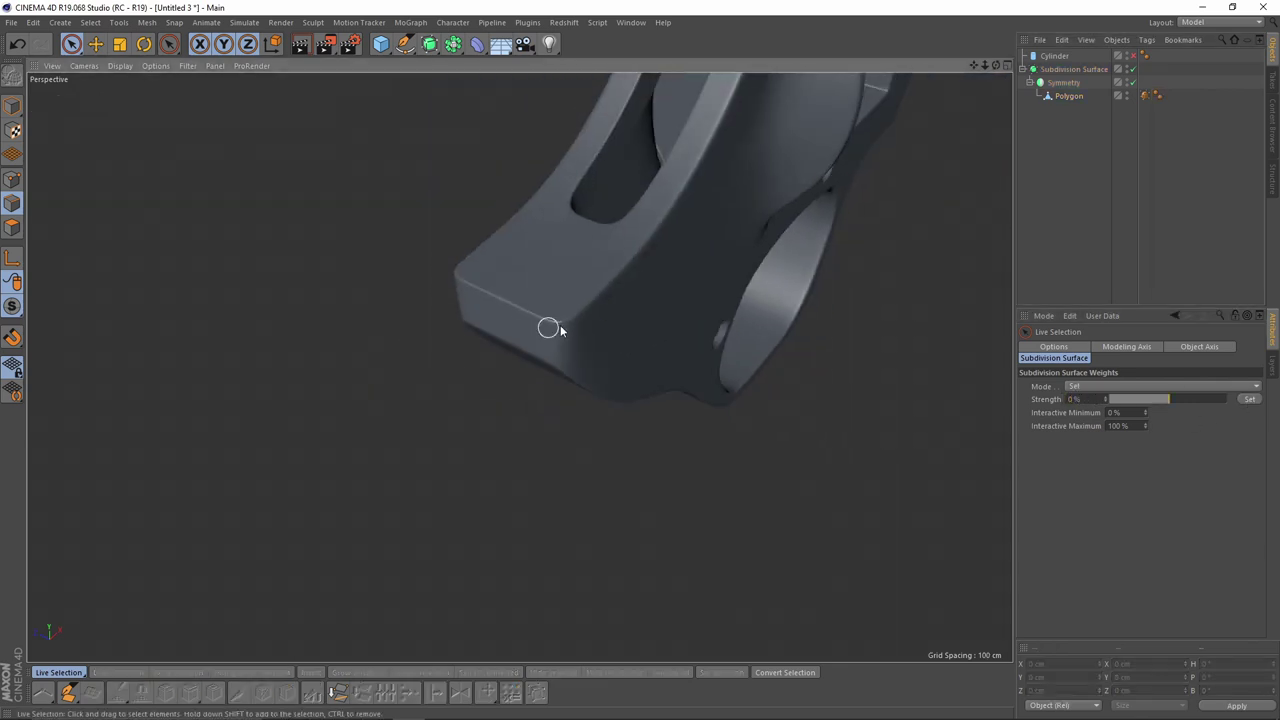
Step: Examine the softened rear corner and the whole frame from several angles
{"action": "mouse_move", "coordinate": [551, 331]}
{"action": "left_mouse_down", "text": "alt"}
{"action": "mouse_move", "coordinate": [586, 254]}
{"action": "mouse_move", "coordinate": [649, 206]}
{"action": "mouse_move", "coordinate": [672, 221]}
{"action": "mouse_move", "coordinate": [654, 318]}
{"action": "mouse_move", "coordinate": [728, 330]}
{"action": "mouse_move", "coordinate": [661, 368]}
{"action": "left_mouse_up", "text": "alt"}
{"action": "key", "text": "ctrl+z"}
{"action": "key", "text": "ctrl+z"}
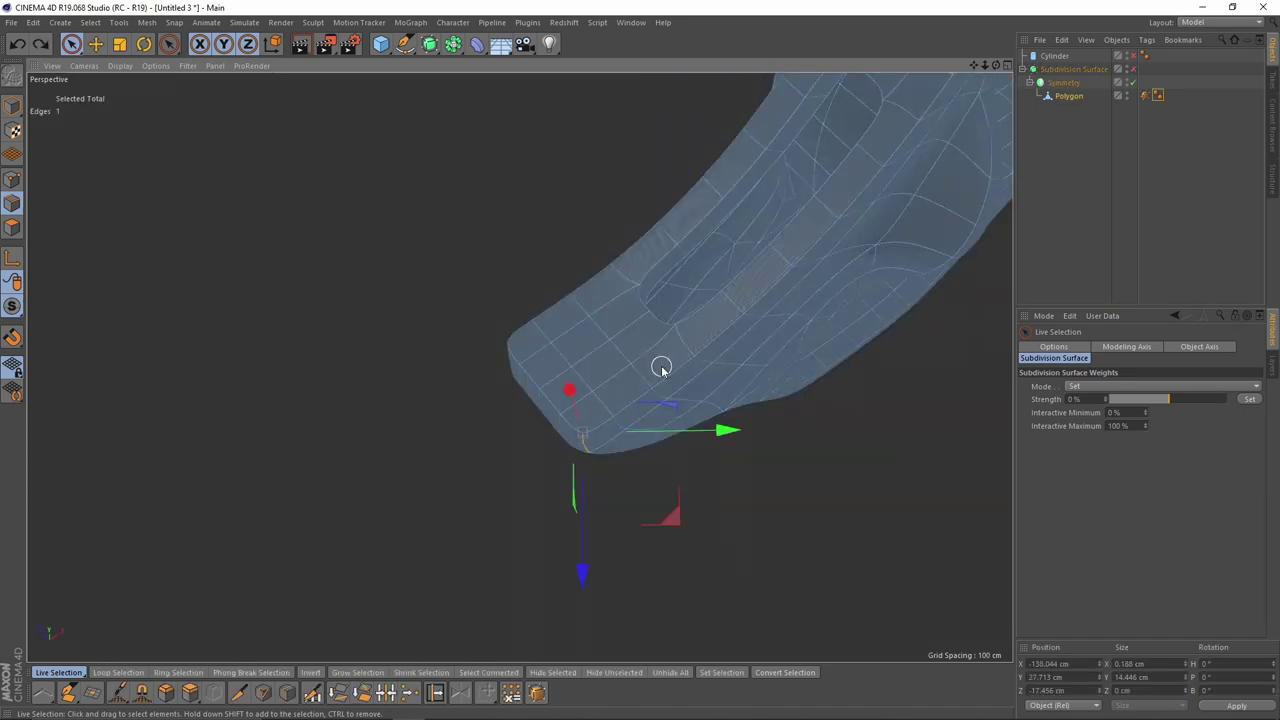
{"action": "middle_click_drag", "start_coordinate": [798, 335], "coordinate": [618, 397], "text": "alt"}
{"action": "left_click_drag", "start_coordinate": [618, 397], "coordinate": [587, 312], "text": "alt"}
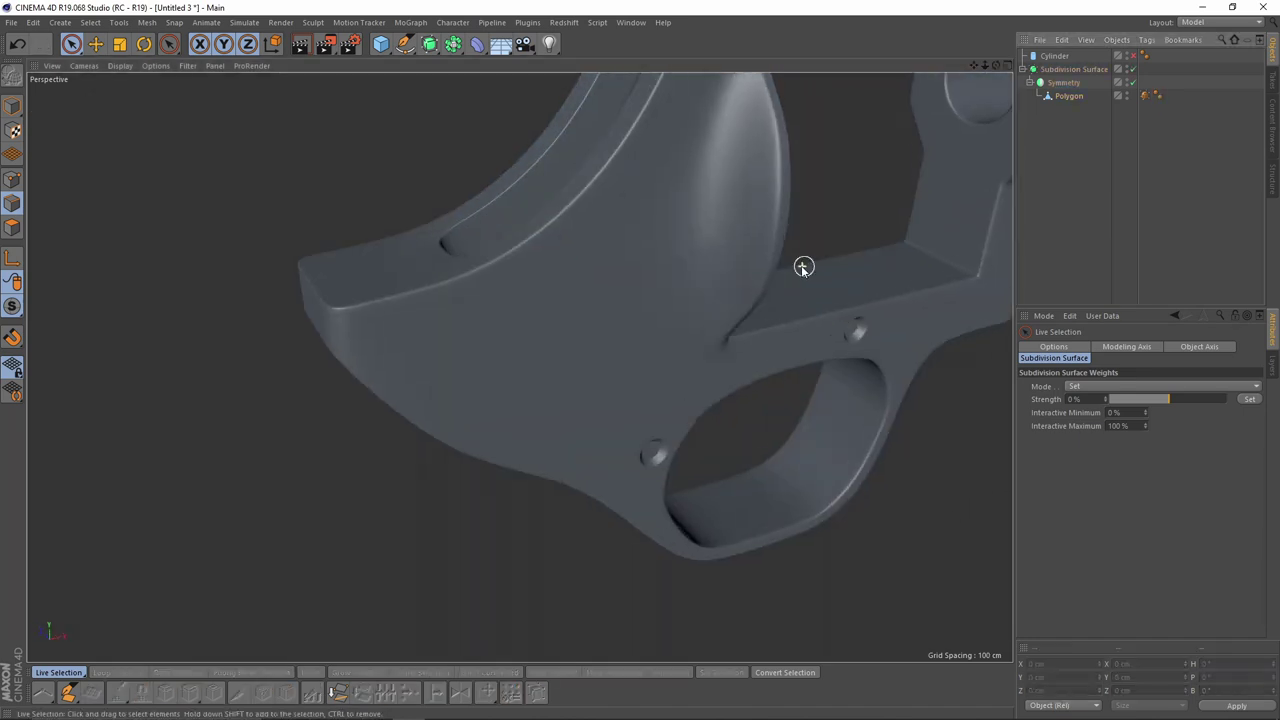
{"action": "mouse_move", "coordinate": [803, 266]}
{"action": "left_mouse_down", "text": "alt"}
{"action": "mouse_move", "coordinate": [634, 306]}
{"action": "mouse_move", "coordinate": [686, 283]}
{"action": "mouse_move", "coordinate": [745, 431]}
{"action": "mouse_move", "coordinate": [657, 457]}
{"action": "mouse_move", "coordinate": [634, 543]}
{"action": "mouse_move", "coordinate": [629, 517]}
{"action": "left_mouse_up", "text": "alt"}
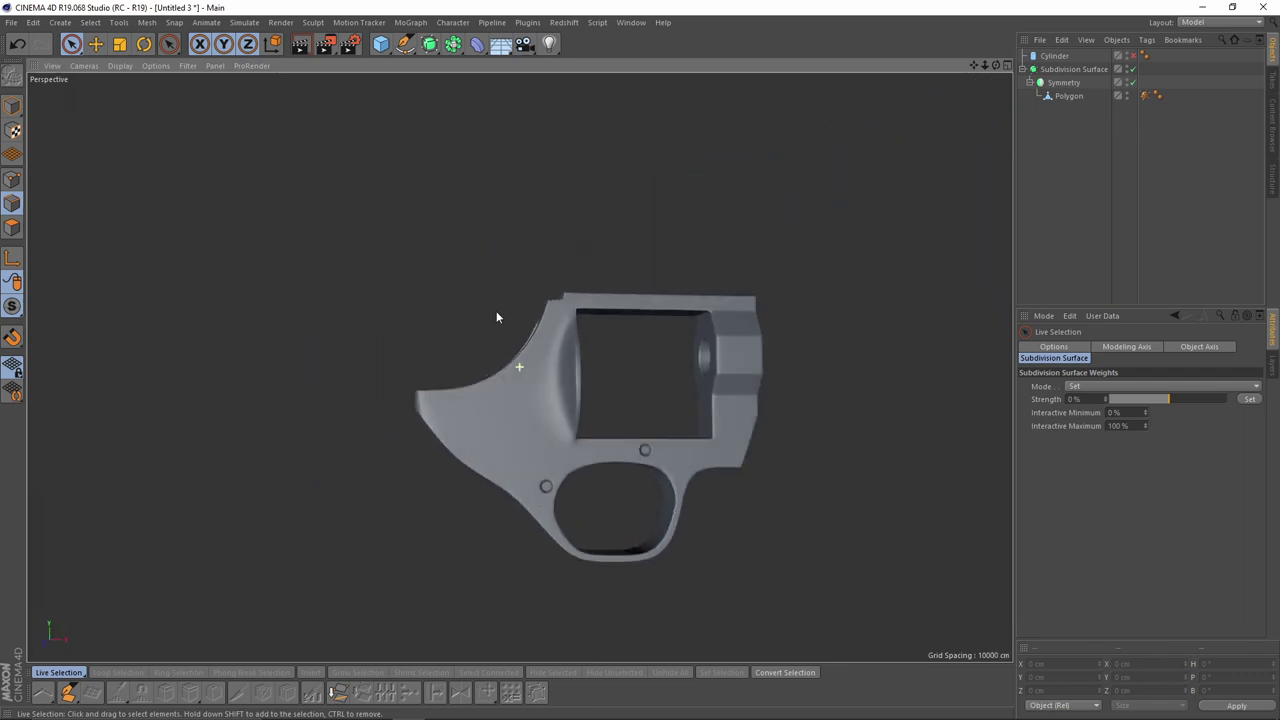
{"action": "left_click_drag", "start_coordinate": [497, 317], "coordinate": [618, 403], "text": "alt"}
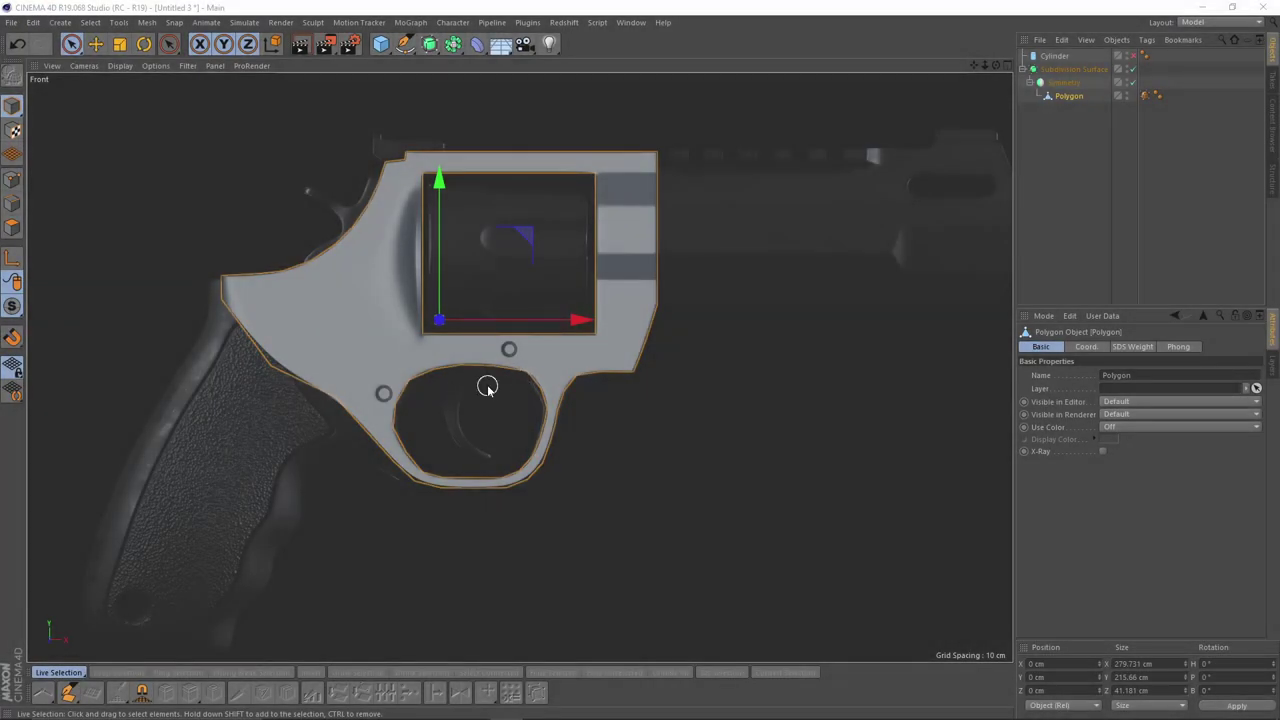
Step: In the front view, move the points at the trigger guard opening's upper front corner to about X 57 cm, Y -33 cm
{"action": "scroll", "coordinate": [498, 383], "scroll_direction": "up", "scroll_amount": 4}
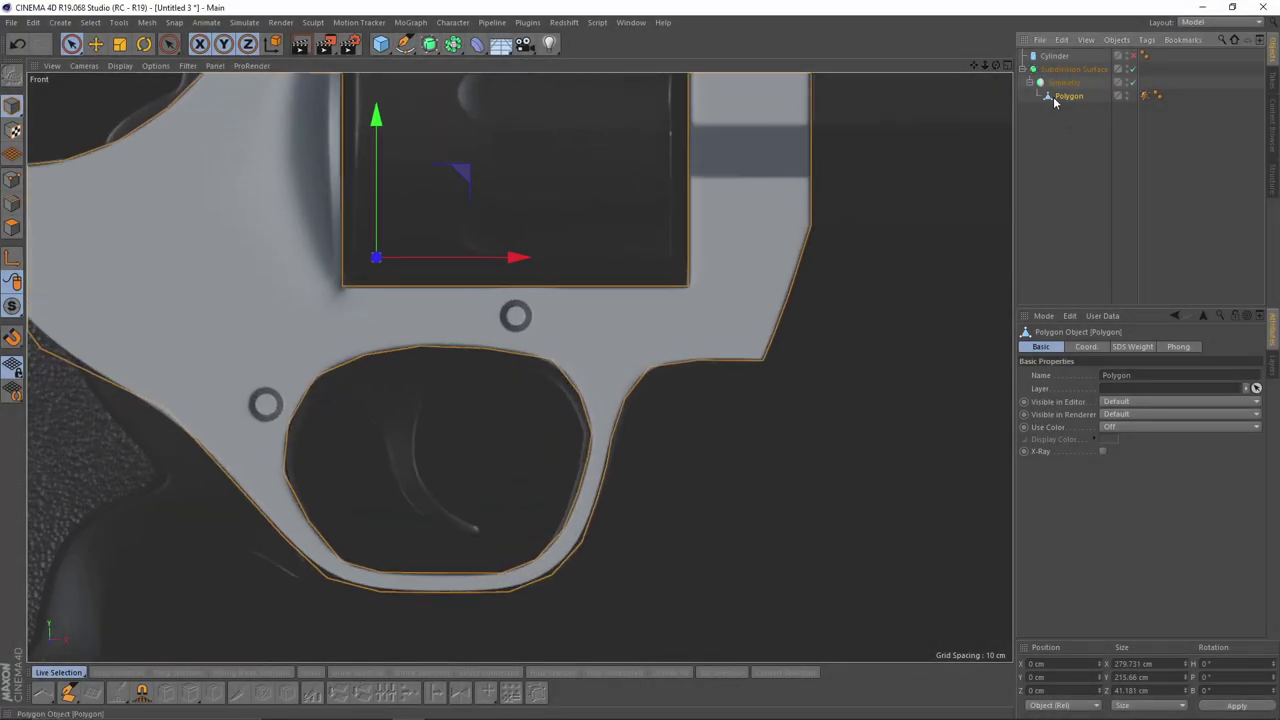
{"action": "left_click", "coordinate": [8, 184]}
{"action": "key", "text": "e"}
{"action": "scroll", "coordinate": [484, 356], "scroll_direction": "up", "scroll_amount": 5}
{"action": "key", "text": "0"}
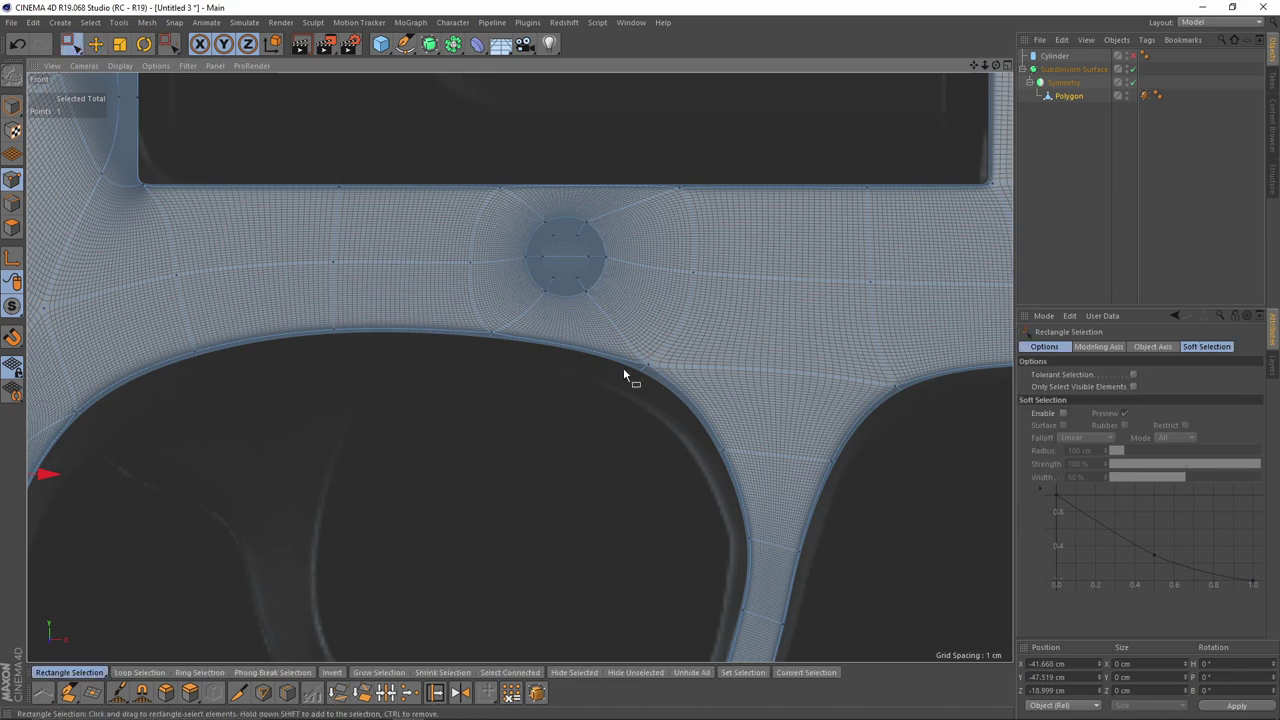
{"action": "key", "text": "n"}
{"action": "key", "text": "g"}
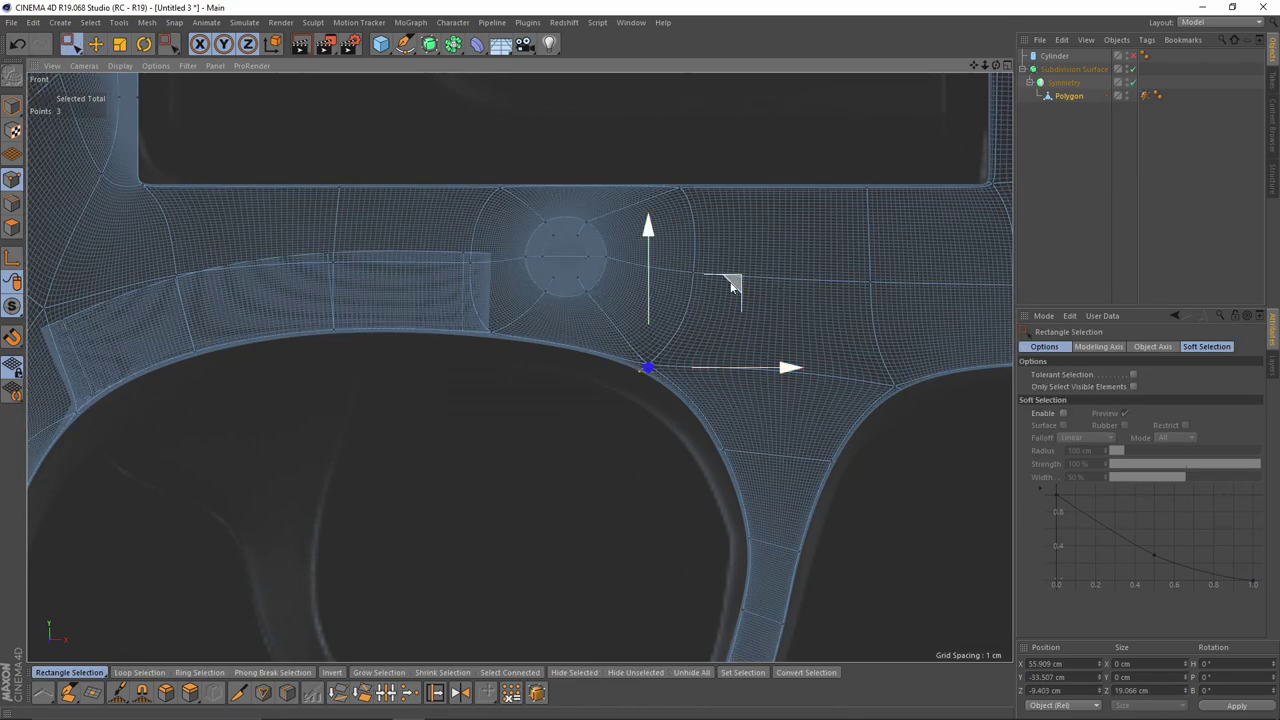
{"action": "left_click_drag", "start_coordinate": [716, 305], "coordinate": [715, 305]}
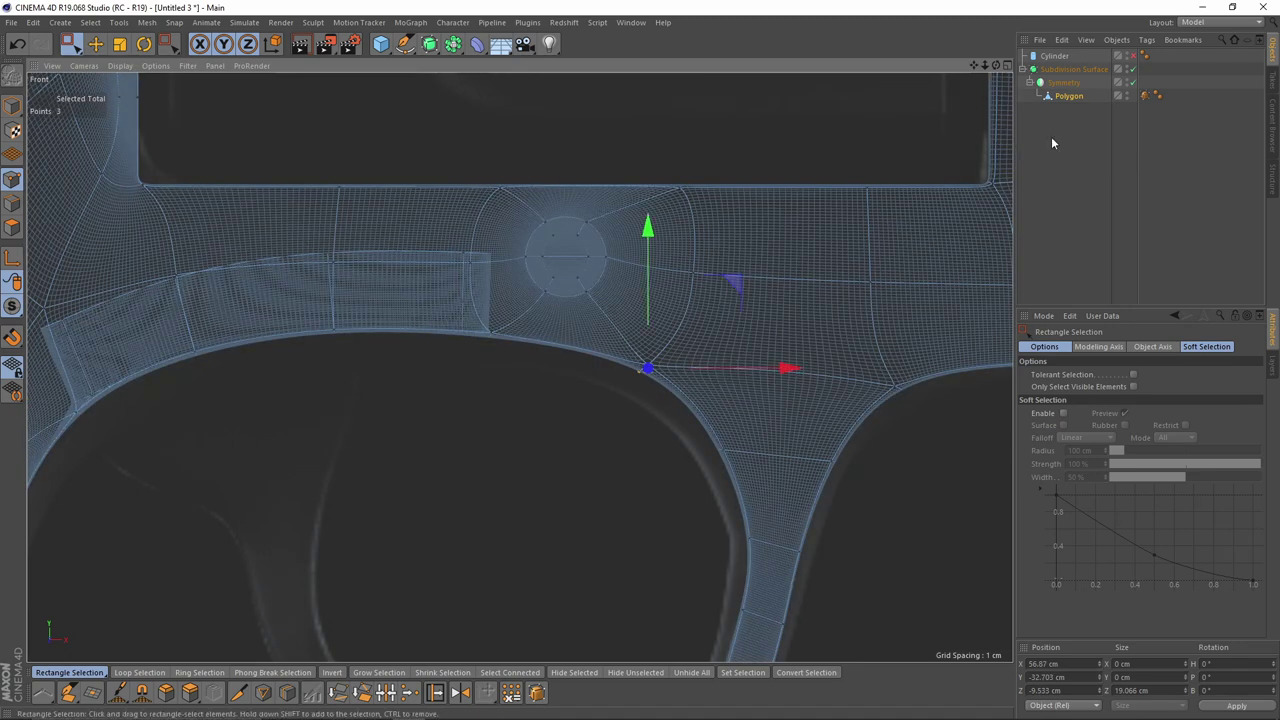
{"action": "left_click", "coordinate": [1133, 70]}
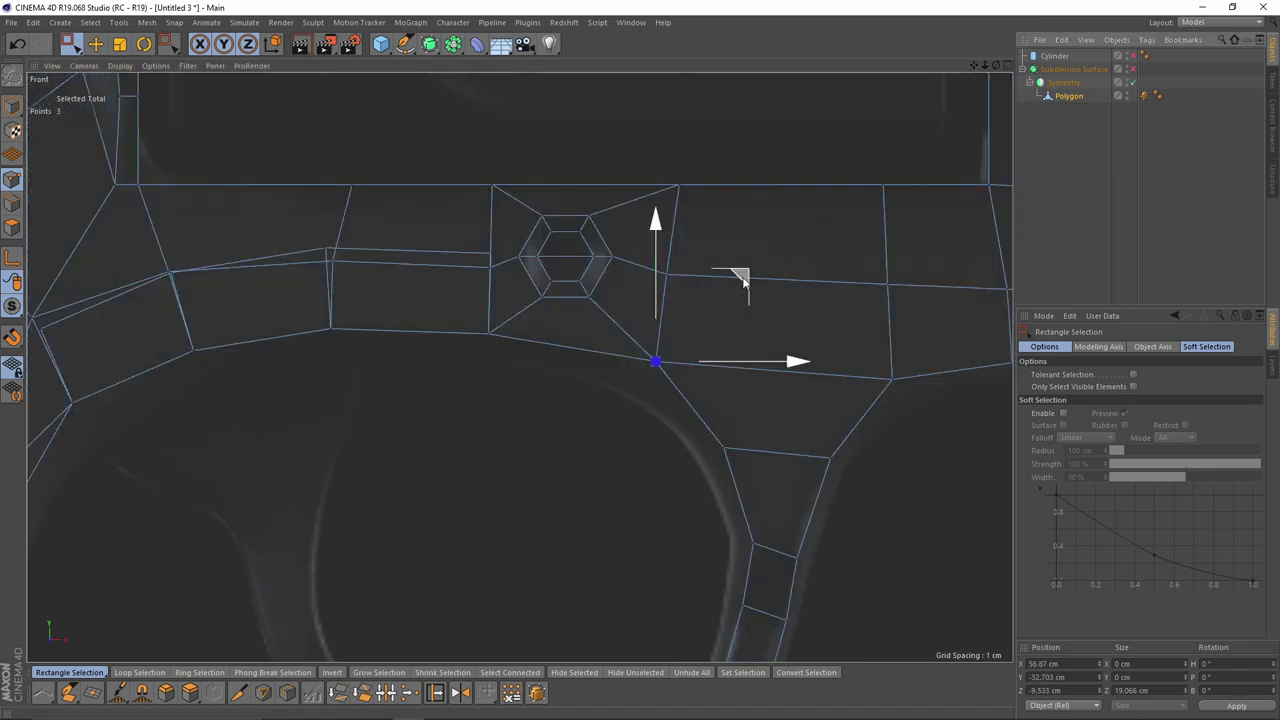
Step: Return to the perspective view and switch to polygon editing around the trigger guard opening
{"action": "scroll", "coordinate": [743, 283], "scroll_direction": "down", "scroll_amount": 5}
{"action": "middle_click_drag", "start_coordinate": [743, 289], "coordinate": [743, 247], "text": "alt"}
{"action": "middle_click", "coordinate": [488, 343]}
{"action": "middle_click", "coordinate": [488, 338]}
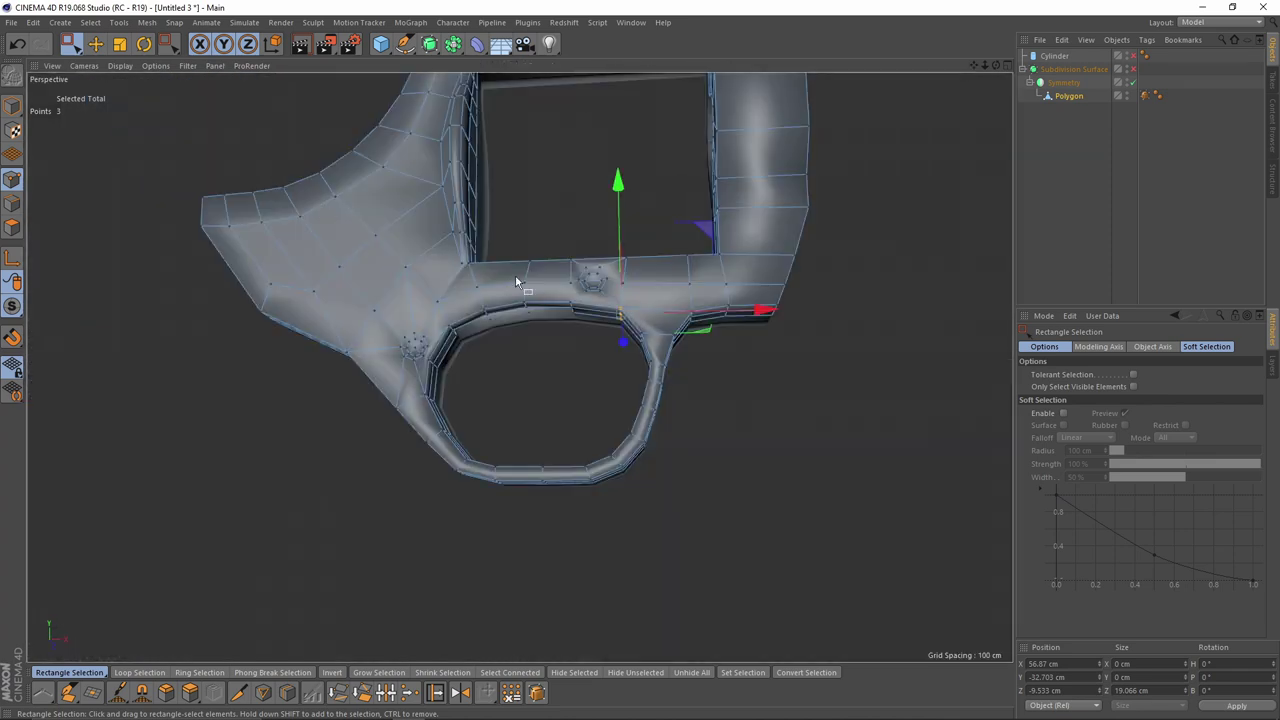
{"action": "left_click_drag", "start_coordinate": [517, 283], "coordinate": [441, 305], "text": "alt"}
{"action": "left_click", "coordinate": [12, 227]}
{"action": "key", "text": "e"}
{"action": "scroll", "coordinate": [487, 308], "scroll_direction": "up", "scroll_amount": 7}
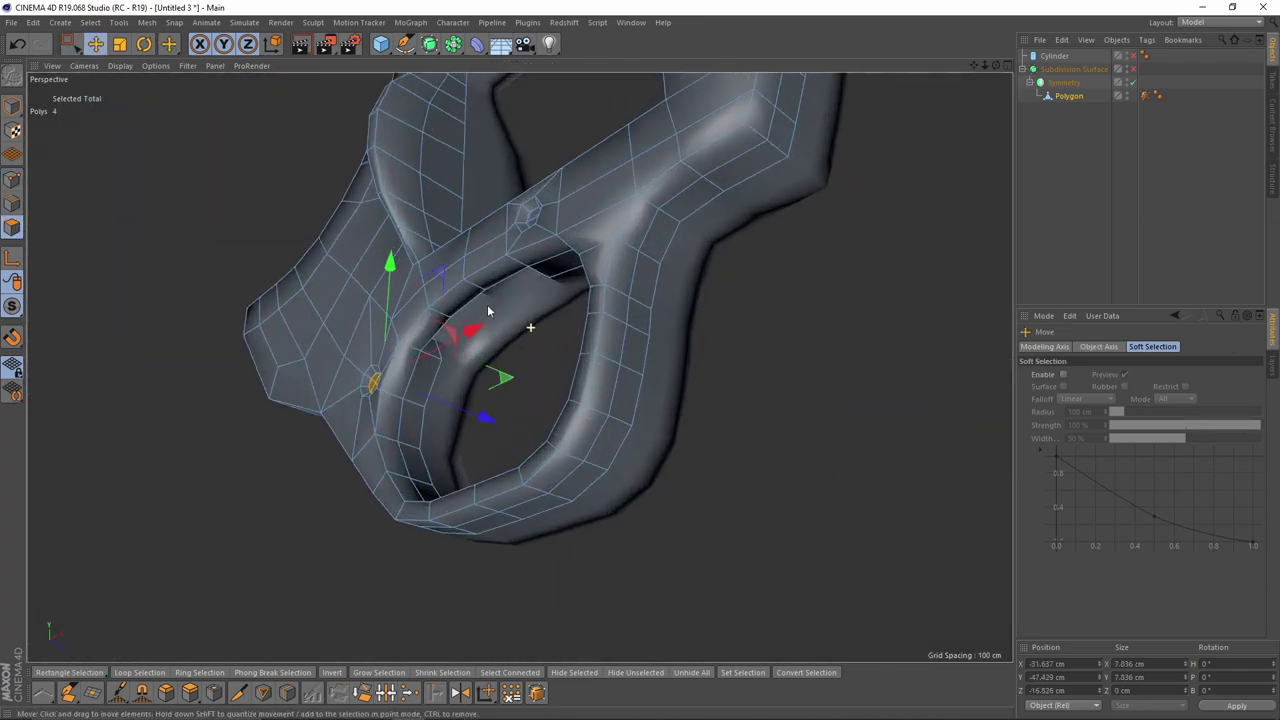
Step: Select the strip of polygons along the inner wall of the trigger guard opening with Loop Selection
{"action": "key", "text": "u"}
{"action": "key", "text": "l"}
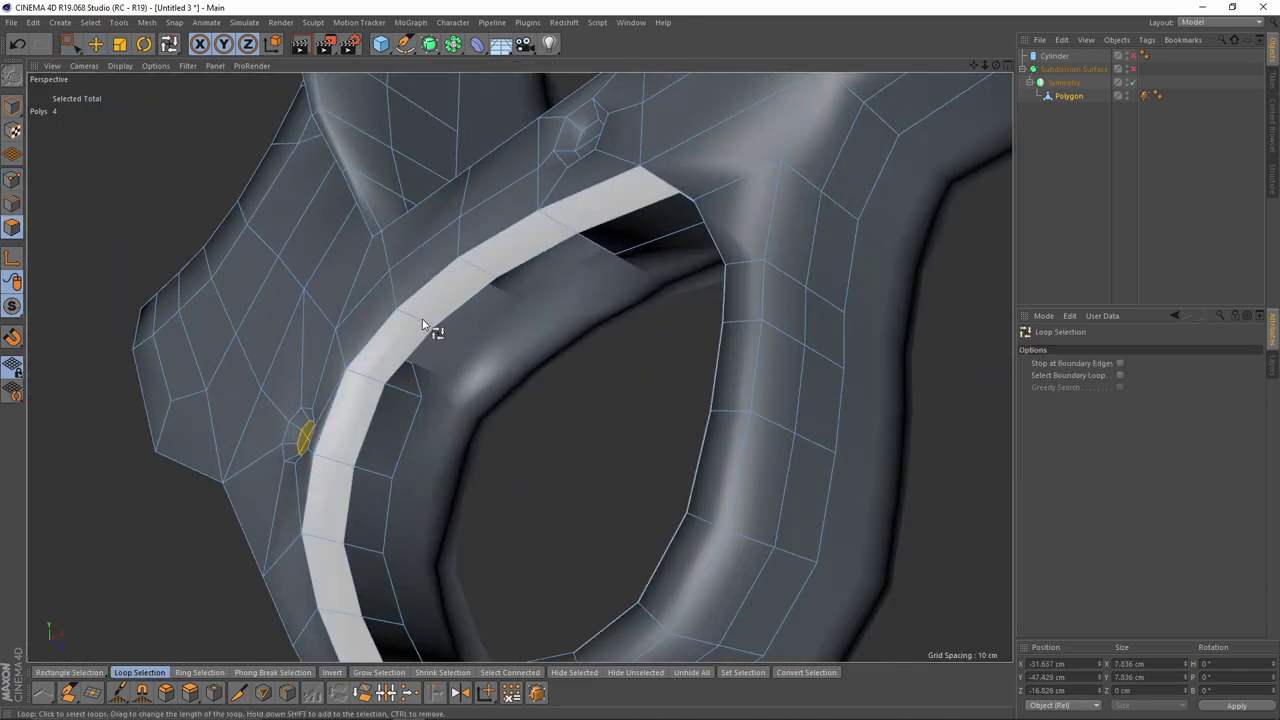
{"action": "left_click", "coordinate": [423, 320]}
{"action": "left_click", "coordinate": [411, 393], "text": "shift"}
{"action": "right_click_drag", "start_coordinate": [570, 356], "coordinate": [533, 347], "text": "alt"}
{"action": "left_click_drag", "start_coordinate": [533, 346], "coordinate": [655, 292], "text": "alt"}
{"action": "left_click", "coordinate": [659, 287]}
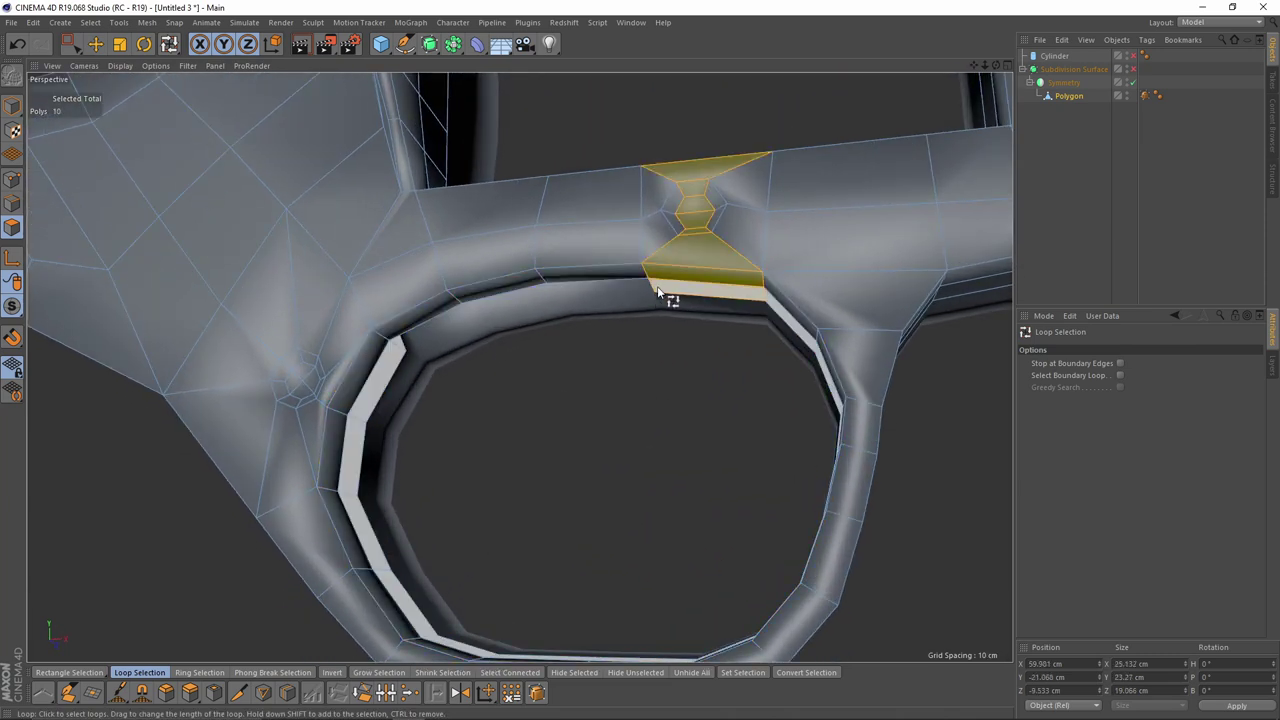
{"action": "left_click", "coordinate": [661, 291]}
{"action": "right_click_drag", "start_coordinate": [661, 291], "coordinate": [691, 367], "text": "alt"}
{"action": "left_click_drag", "start_coordinate": [691, 367], "coordinate": [612, 388], "text": "alt"}
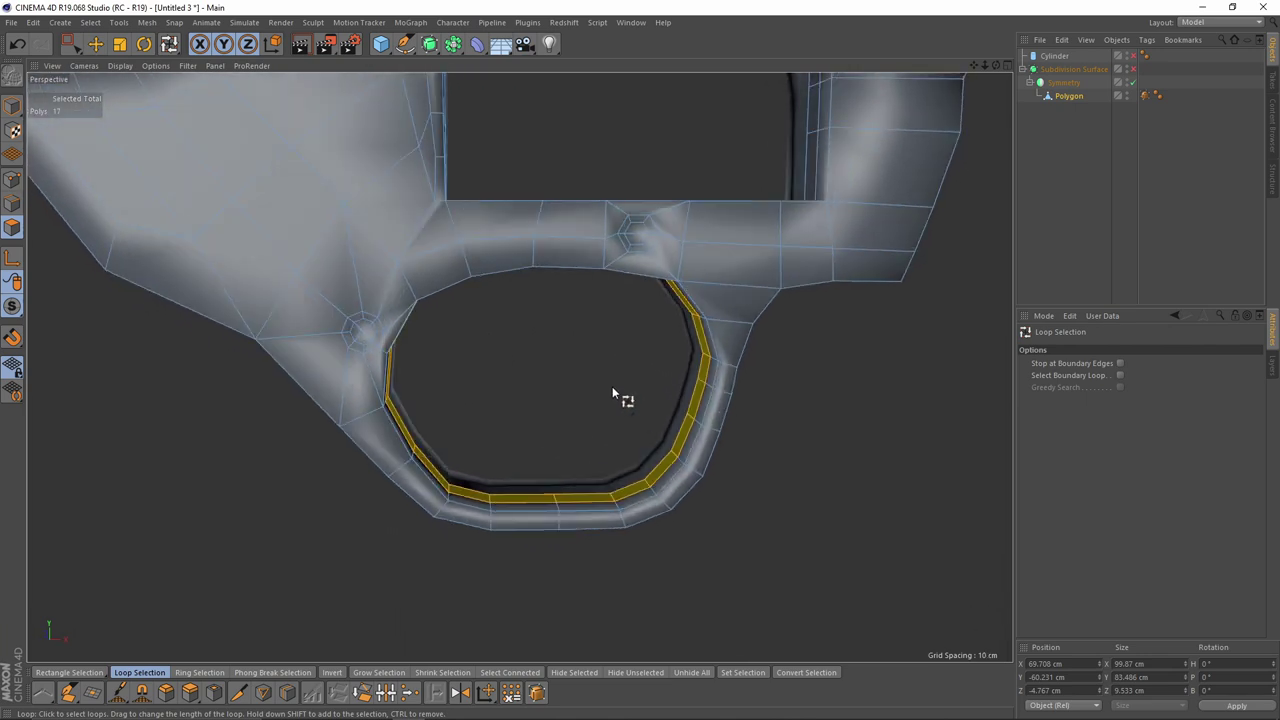
Step: Set the modeling axis to 0% and scale the trigger guard's inner polygon strip to about 94 × 78 cm
{"action": "right_click_drag", "start_coordinate": [608, 378], "coordinate": [568, 381], "text": "alt"}
{"action": "key", "text": "t"}
{"action": "left_click_drag", "start_coordinate": [568, 381], "coordinate": [576, 325], "text": "alt"}
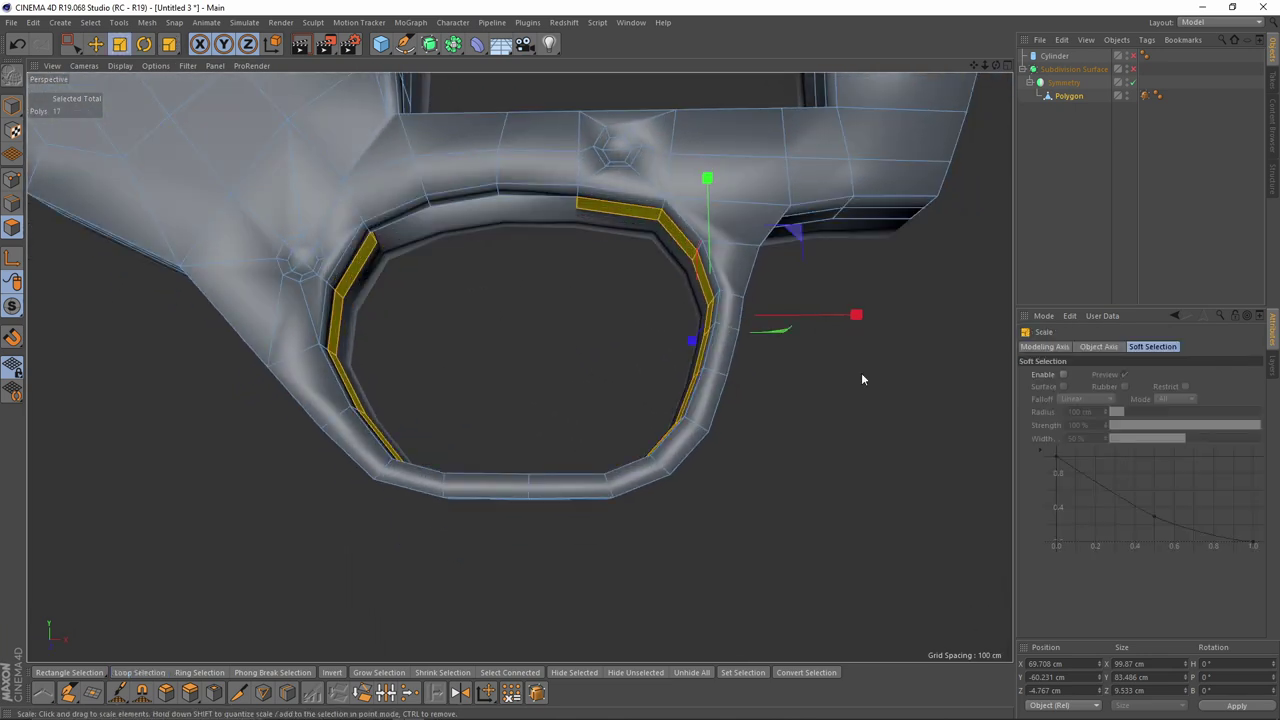
{"action": "left_click", "coordinate": [1038, 348]}
{"action": "type", "text": "0"}
{"action": "key", "text": "Return"}
{"action": "left_click_drag", "start_coordinate": [665, 410], "coordinate": [633, 414]}
{"action": "key", "text": "ctrl+z"}
{"action": "left_click_drag", "start_coordinate": [550, 408], "coordinate": [519, 352], "text": "alt"}
{"action": "scroll", "coordinate": [405, 201], "scroll_direction": "up", "scroll_amount": 3}
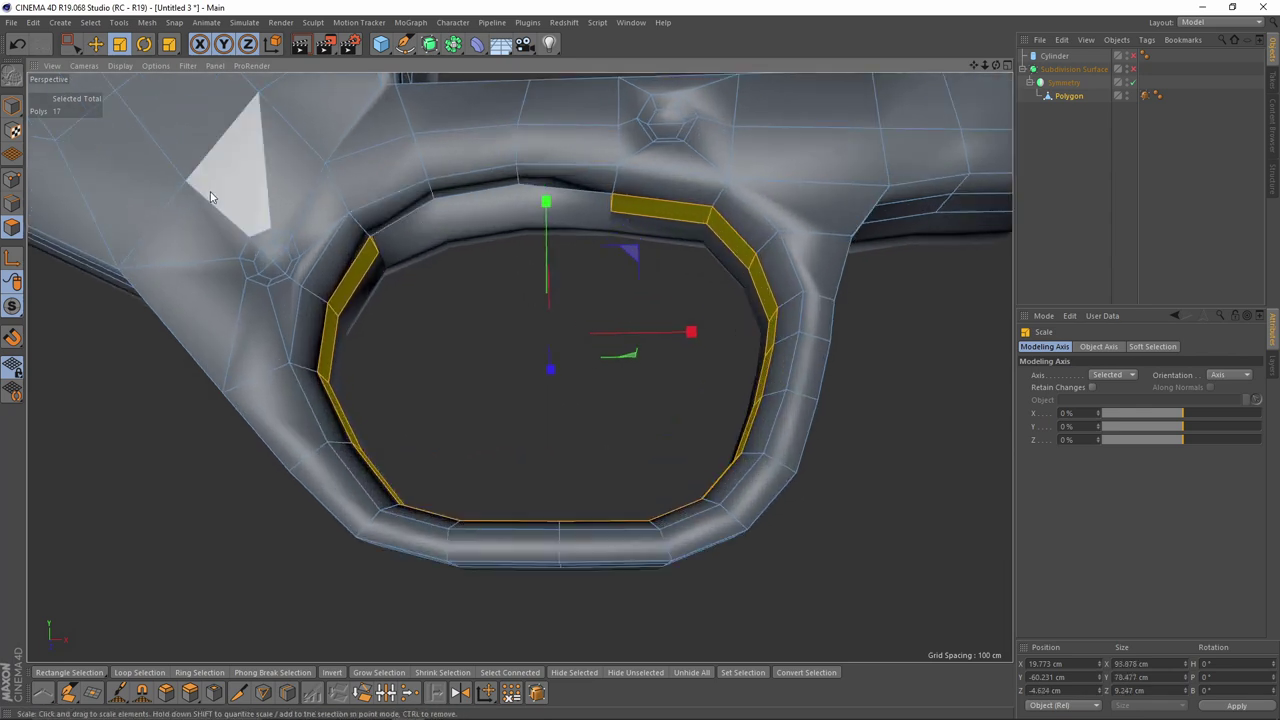
Step: In the front view, lower the two selected points along the trigger guard opening's upper edge to about Y -32 cm
{"action": "left_click", "coordinate": [12, 180]}
{"action": "key", "text": "e"}
{"action": "left_click", "coordinate": [519, 184], "text": "shift"}
{"action": "middle_click", "coordinate": [590, 312]}
{"action": "middle_click", "coordinate": [621, 368]}
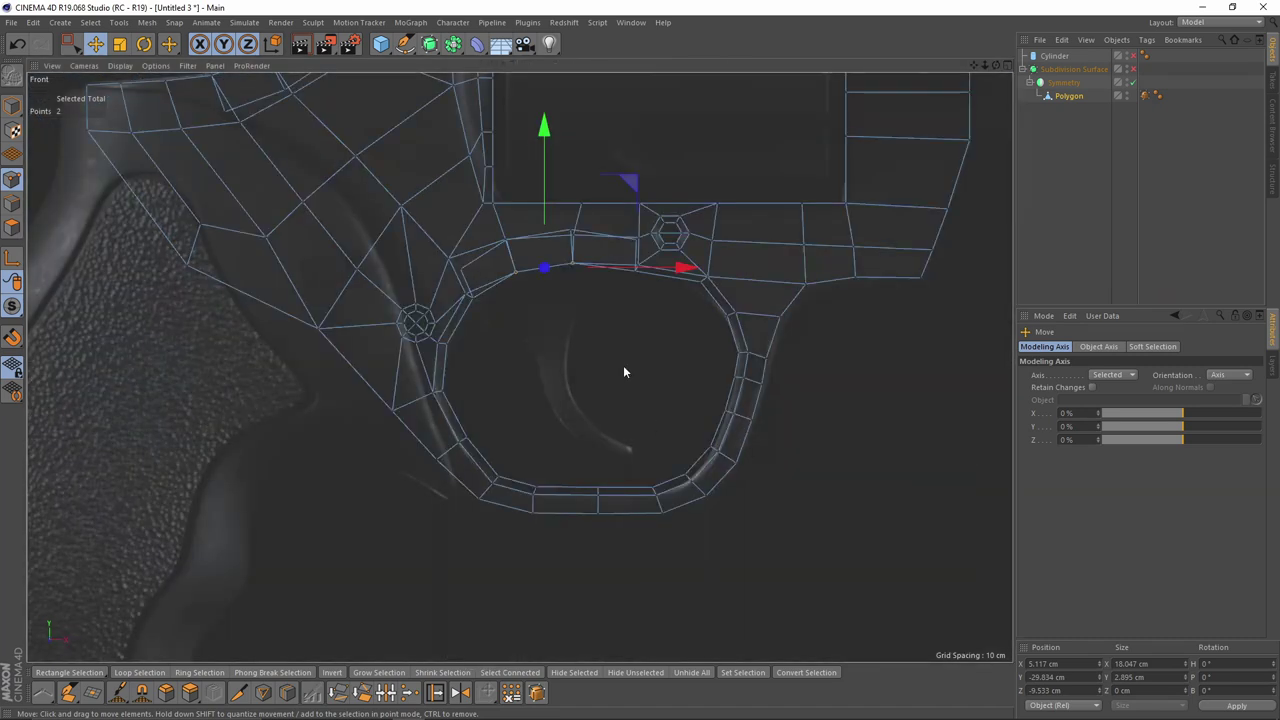
{"action": "scroll", "coordinate": [625, 330], "scroll_direction": "up", "scroll_amount": 5}
{"action": "left_click_drag", "start_coordinate": [421, 112], "coordinate": [424, 129]}
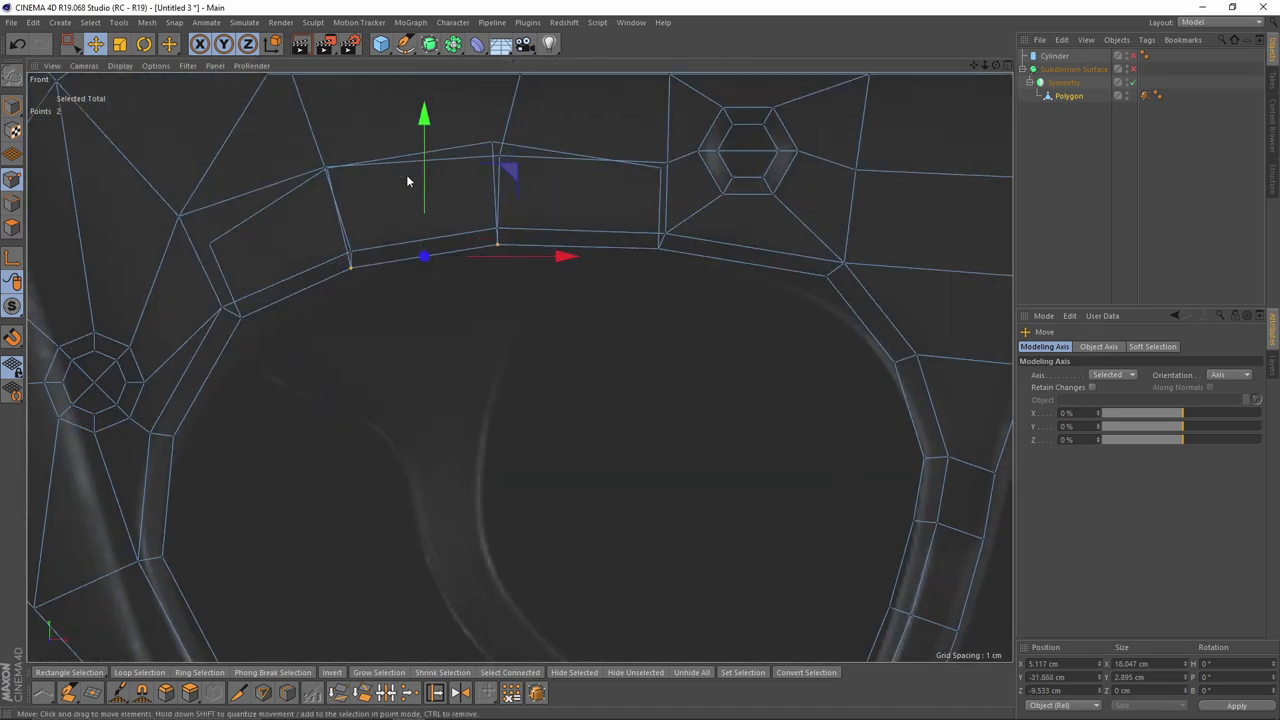
Step: In the perspective view, select the outer edge-wall polygons along the frame's rear underside down to the trigger guard
{"action": "middle_click", "coordinate": [400, 182]}
{"action": "middle_click", "coordinate": [310, 252]}
{"action": "left_click_drag", "start_coordinate": [306, 257], "coordinate": [374, 256], "text": "alt"}
{"action": "left_click", "coordinate": [12, 228]}
{"action": "scroll", "coordinate": [150, 271], "scroll_direction": "down", "scroll_amount": 3}
{"action": "left_click_drag", "start_coordinate": [306, 311], "coordinate": [362, 312], "text": "alt"}
{"action": "left_click", "coordinate": [291, 221]}
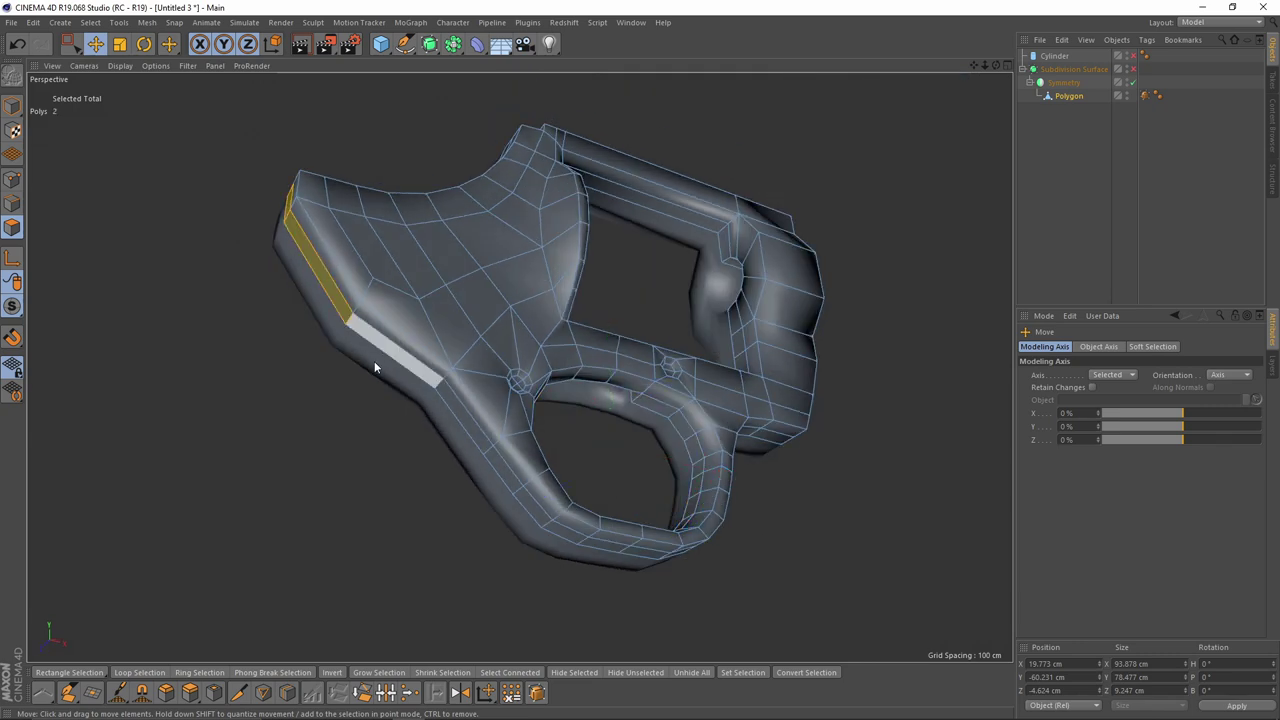
{"action": "left_click", "coordinate": [434, 386], "text": "shift"}
{"action": "left_click", "coordinate": [471, 450], "text": "shift"}
{"action": "left_click", "coordinate": [540, 517], "text": "shift"}
{"action": "left_click", "coordinate": [574, 535], "text": "shift"}
Step: Extend the polygon selection along the trigger guard's outer underside and up to the frame's front lower end
{"action": "left_click_drag", "start_coordinate": [712, 570], "coordinate": [453, 515], "text": "alt"}
{"action": "left_click", "coordinate": [517, 446], "text": "shift"}
{"action": "left_click", "coordinate": [553, 428], "text": "shift"}
{"action": "left_click", "coordinate": [576, 410], "text": "shift"}
{"action": "left_click", "coordinate": [592, 386], "text": "shift"}
{"action": "left_click", "coordinate": [619, 305], "text": "shift"}
{"action": "left_click", "coordinate": [646, 286], "text": "shift"}
{"action": "left_click", "coordinate": [692, 275], "text": "shift"}
Step: Push the selected outer polygon strip outward with Normal Move until it spans about 267 × 139 cm
{"action": "right_click", "coordinate": [723, 378]}
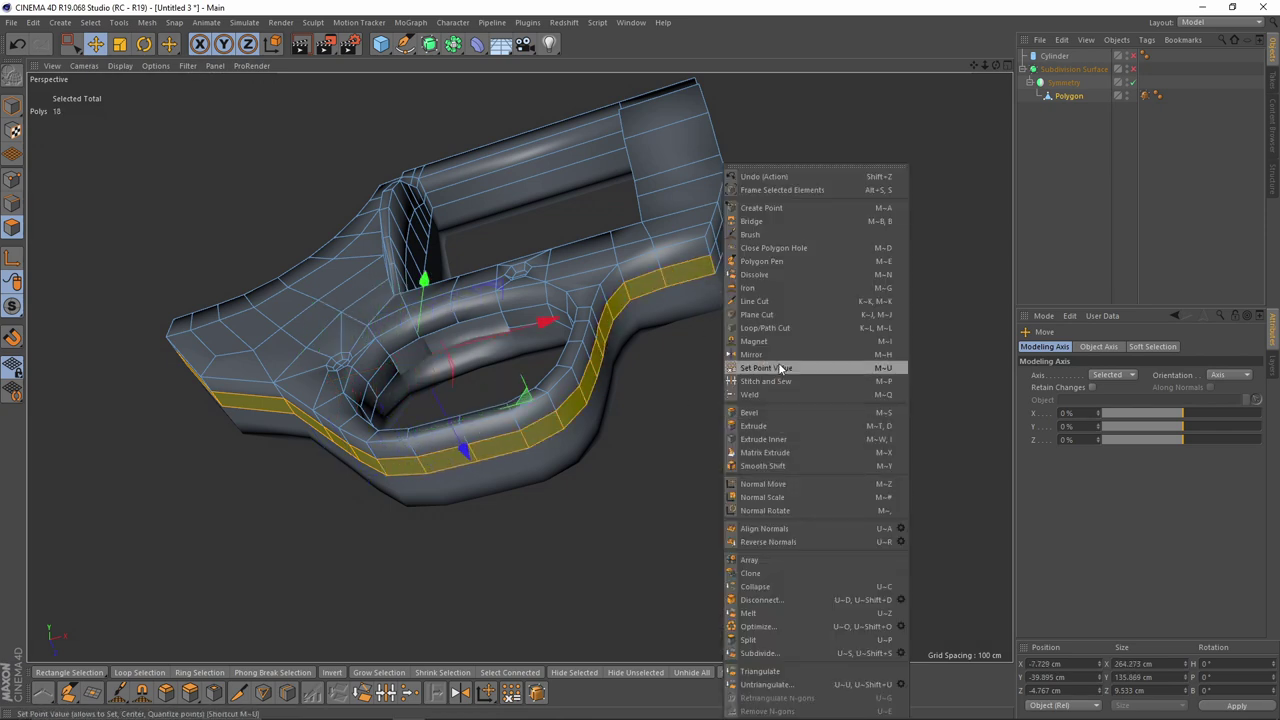
{"action": "left_click", "coordinate": [763, 484]}
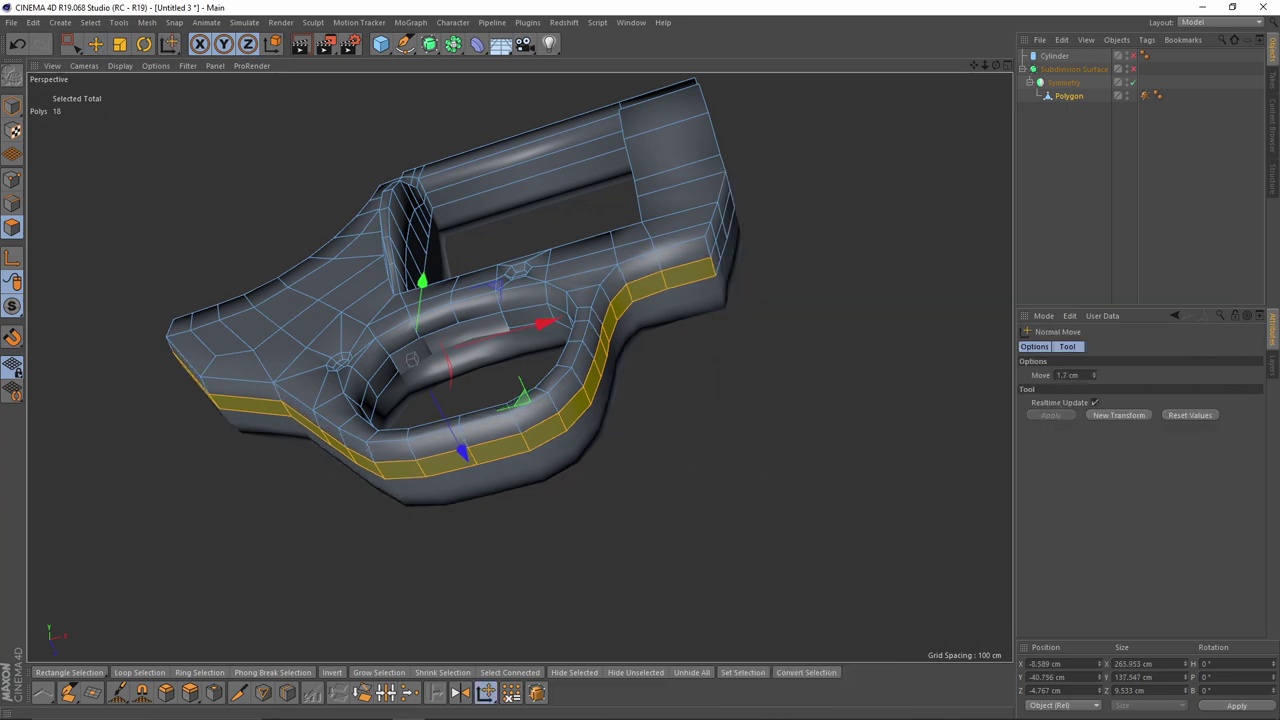
{"action": "left_click_drag", "start_coordinate": [550, 481], "coordinate": [664, 480]}
{"action": "key", "text": "ctrl+shift+z"}
{"action": "key", "text": "ctrl+shift+z"}
Step: In the front view, select the three points at the guard opening's upper front corner and move them to about X 55 cm, Y -35 cm
{"action": "middle_click", "coordinate": [626, 480]}
{"action": "middle_click", "coordinate": [720, 500]}
{"action": "scroll", "coordinate": [690, 420], "scroll_direction": "down", "scroll_amount": 6}
{"action": "scroll", "coordinate": [645, 455], "scroll_direction": "up", "scroll_amount": 4}
{"action": "middle_click_drag", "start_coordinate": [597, 381], "coordinate": [503, 466], "text": "alt"}
{"action": "middle_click_drag", "start_coordinate": [686, 301], "coordinate": [561, 423], "text": "alt"}
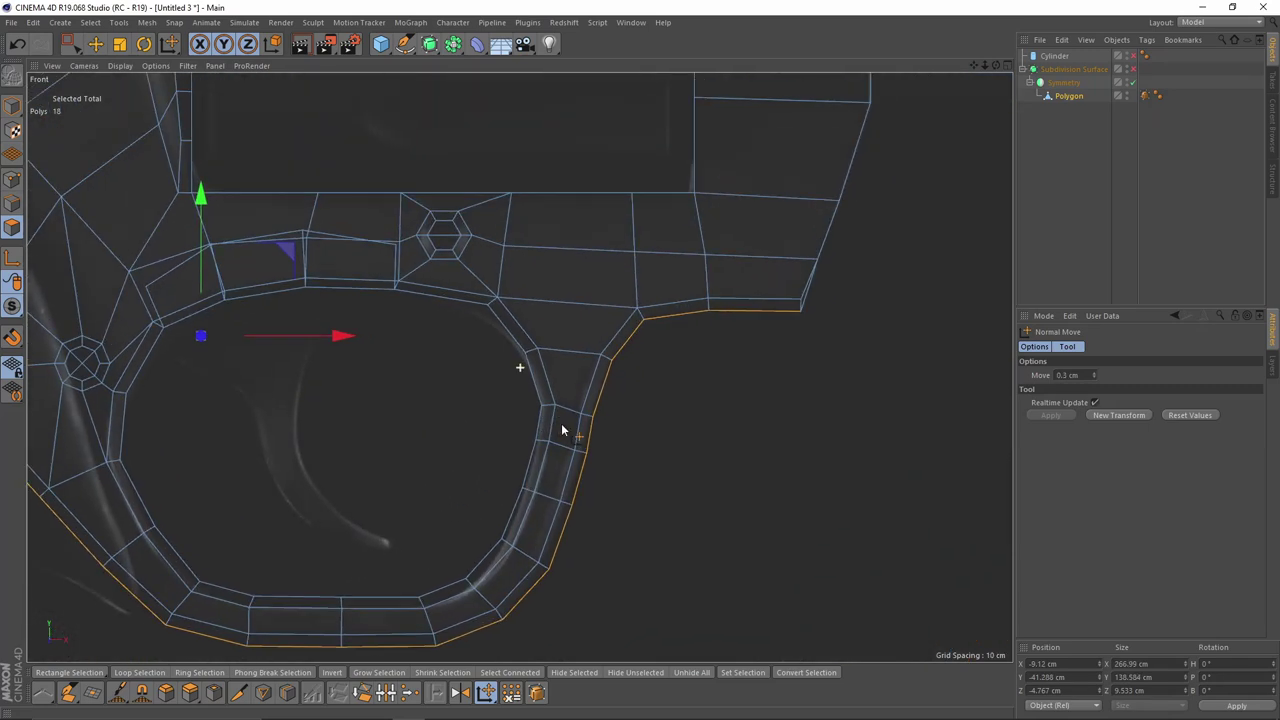
{"action": "scroll", "coordinate": [556, 399], "scroll_direction": "down", "scroll_amount": 6}
{"action": "scroll", "coordinate": [548, 362], "scroll_direction": "up", "scroll_amount": 6}
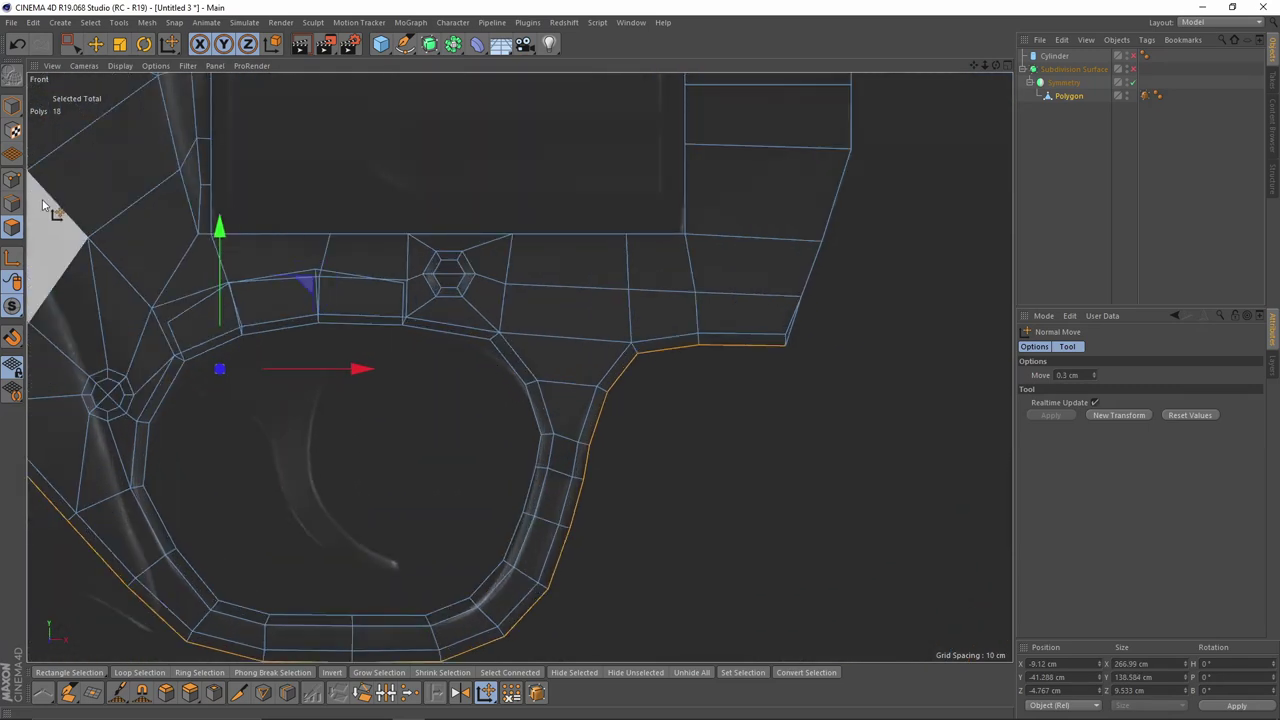
{"action": "middle_click_drag", "start_coordinate": [593, 314], "coordinate": [533, 342], "text": "alt"}
{"action": "left_click", "coordinate": [12, 179]}
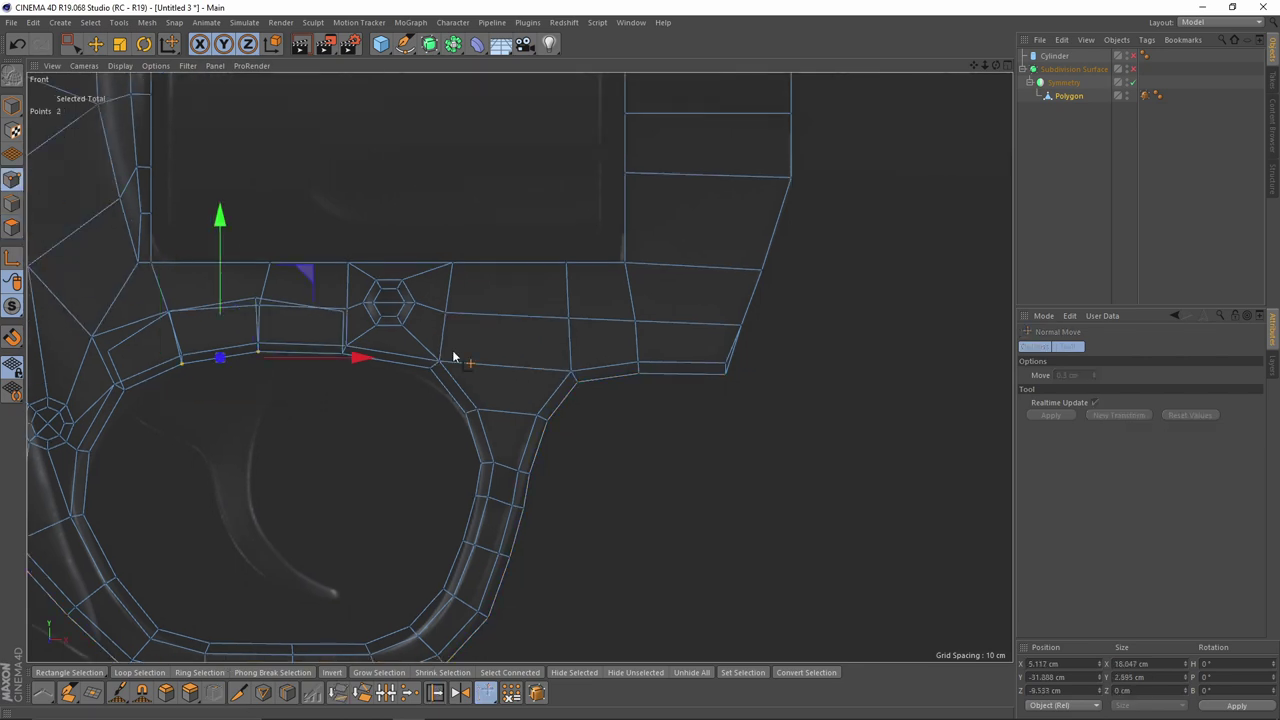
{"action": "key", "text": "space"}
{"action": "left_click_drag", "start_coordinate": [422, 355], "coordinate": [450, 392]}
{"action": "scroll", "coordinate": [455, 418], "scroll_direction": "up", "scroll_amount": 3}
{"action": "left_click_drag", "start_coordinate": [505, 267], "coordinate": [498, 278]}
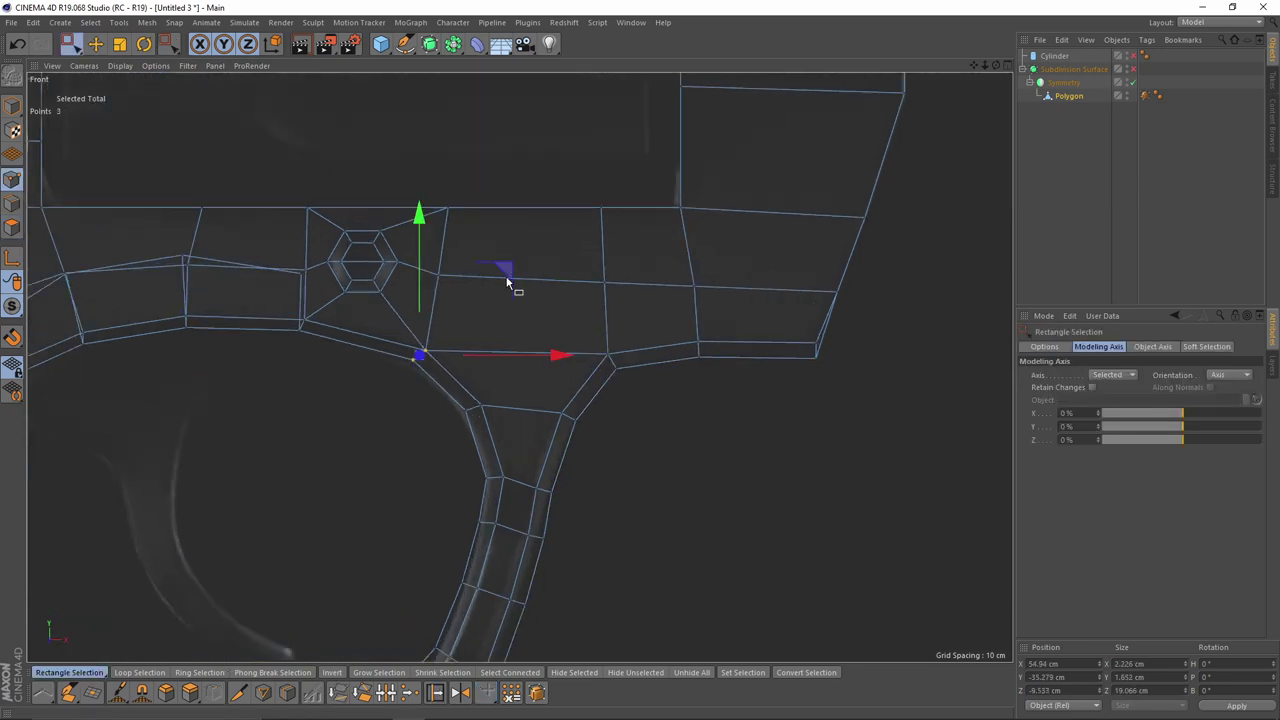
Step: Examine the frame in the perspective view and compare the trigger guard's outline with the reference image in the front view
{"action": "scroll", "coordinate": [504, 273], "scroll_direction": "down", "scroll_amount": 3}
{"action": "middle_click", "coordinate": [205, 267]}
{"action": "middle_click", "coordinate": [206, 177]}
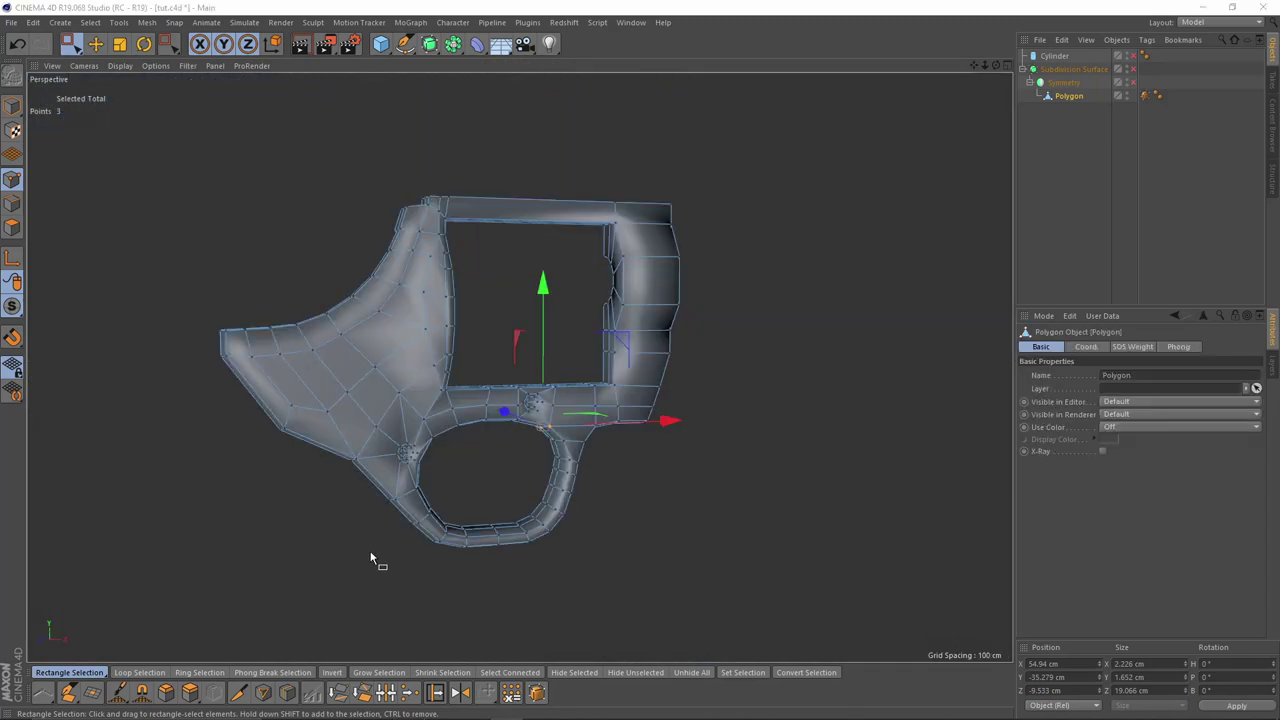
{"action": "middle_click", "coordinate": [563, 508]}
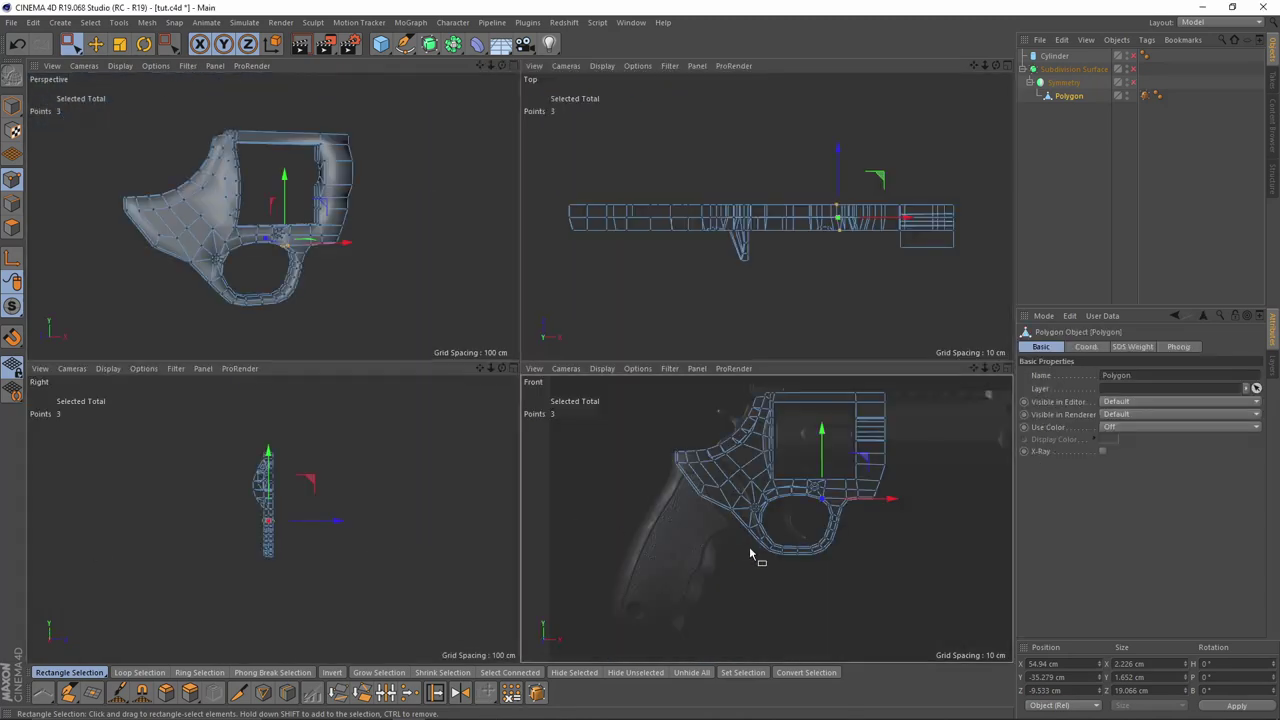
{"action": "middle_click", "coordinate": [749, 547]}
{"action": "scroll", "coordinate": [657, 377], "scroll_direction": "up", "scroll_amount": 3}
{"action": "middle_click_drag", "start_coordinate": [633, 313], "coordinate": [685, 361], "text": "alt"}
{"action": "scroll", "coordinate": [686, 363], "scroll_direction": "up", "scroll_amount": 4}
{"action": "middle_click_drag", "start_coordinate": [693, 417], "coordinate": [700, 360], "text": "alt"}
{"action": "scroll", "coordinate": [700, 362], "scroll_direction": "down", "scroll_amount": 1}
Step: Switch to polygon editing and set the front view's background image transparency to 26%
{"action": "left_click", "coordinate": [17, 232]}
{"action": "key", "text": "e"}
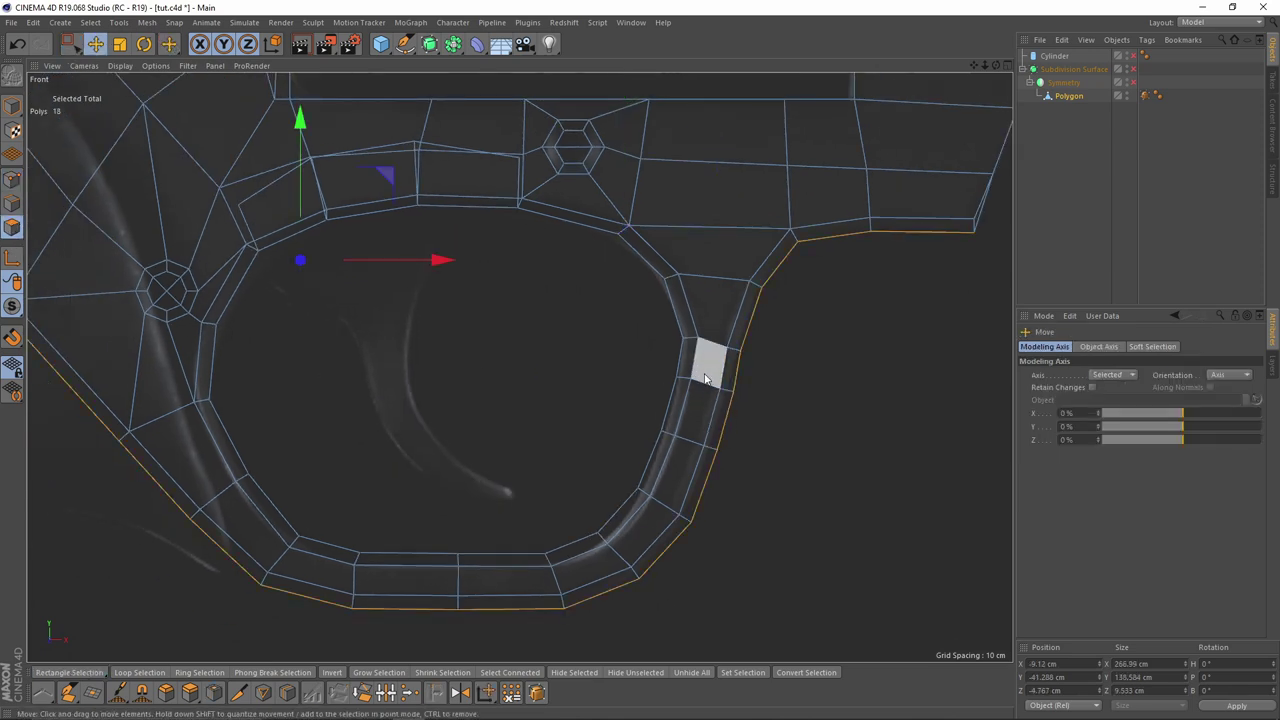
{"action": "scroll", "coordinate": [840, 407], "scroll_direction": "down", "scroll_amount": 2}
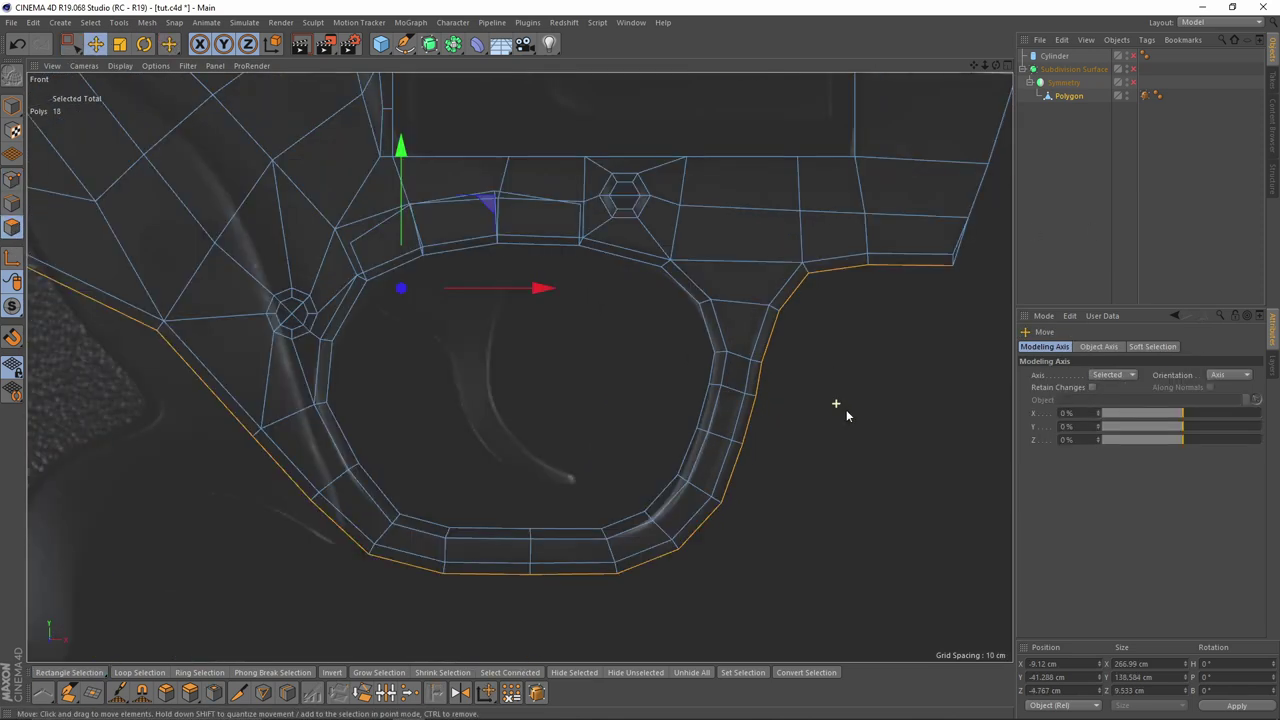
{"action": "key", "text": "shift+v"}
{"action": "left_click_drag", "start_coordinate": [1202, 487], "coordinate": [1160, 487]}
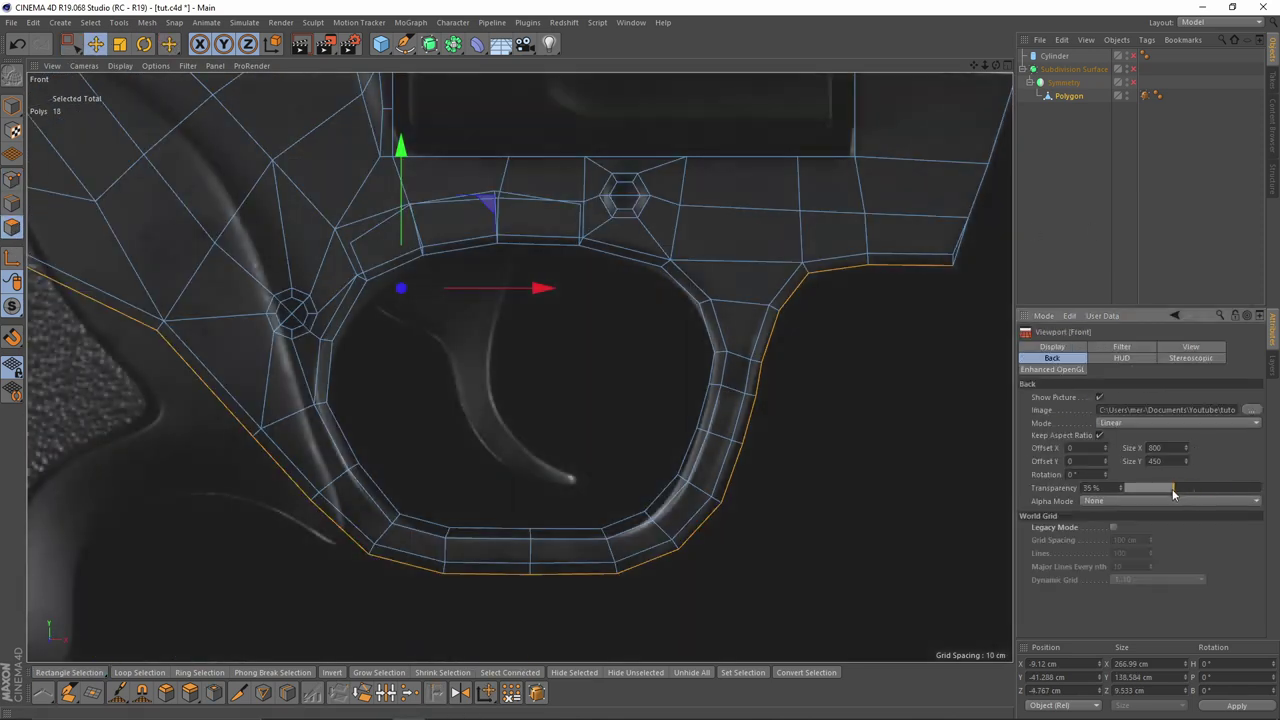
Step: Select the seven side-face polygons along the trigger guard's front curve and bottom bar
{"action": "left_click", "coordinate": [732, 414]}
{"action": "left_click", "coordinate": [710, 468], "text": "shift"}
{"action": "left_click", "coordinate": [685, 508], "text": "shift"}
{"action": "left_click", "coordinate": [646, 532], "text": "shift"}
{"action": "left_click", "coordinate": [570, 552], "text": "shift"}
{"action": "left_click", "coordinate": [490, 551], "text": "shift"}
{"action": "left_click_drag", "start_coordinate": [410, 548], "coordinate": [362, 510]}
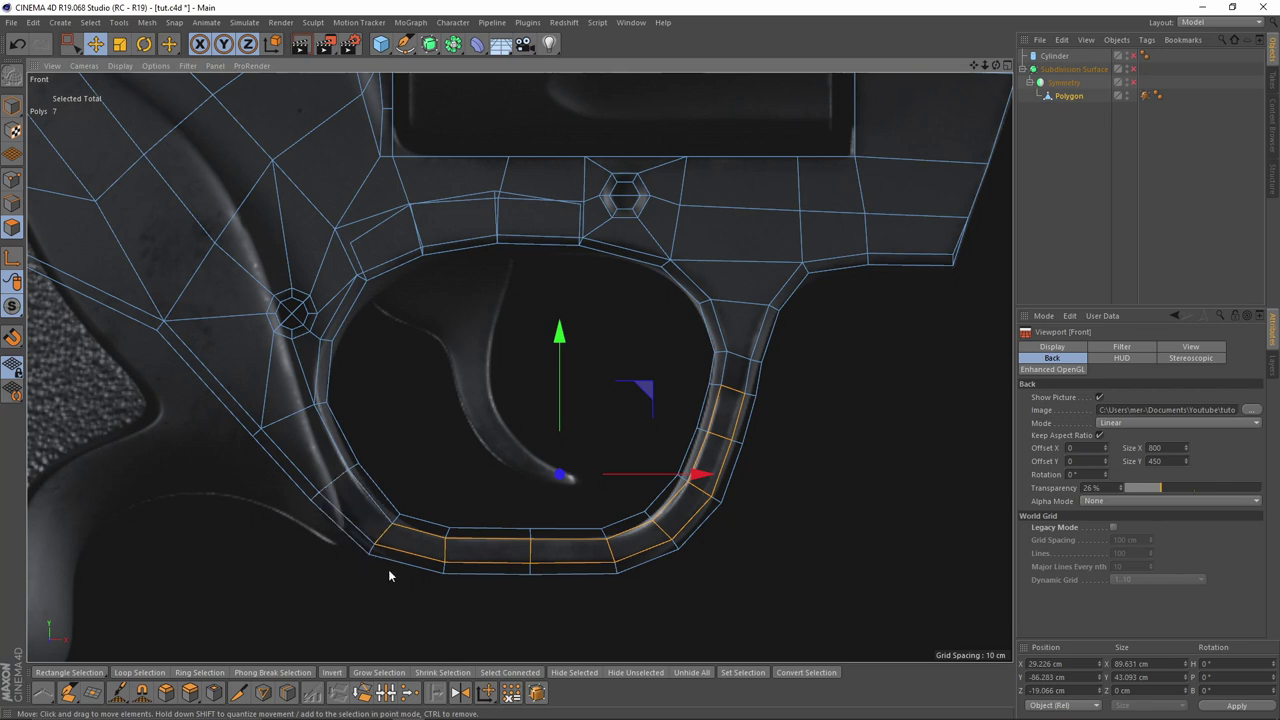
Step: In the perspective view, move the selected trigger guard polygons inward along Z to about -14.4 cm to thin the guard
{"action": "middle_click", "coordinate": [443, 548]}
{"action": "middle_click", "coordinate": [362, 277]}
{"action": "left_click_drag", "start_coordinate": [406, 392], "coordinate": [470, 489], "text": "alt"}
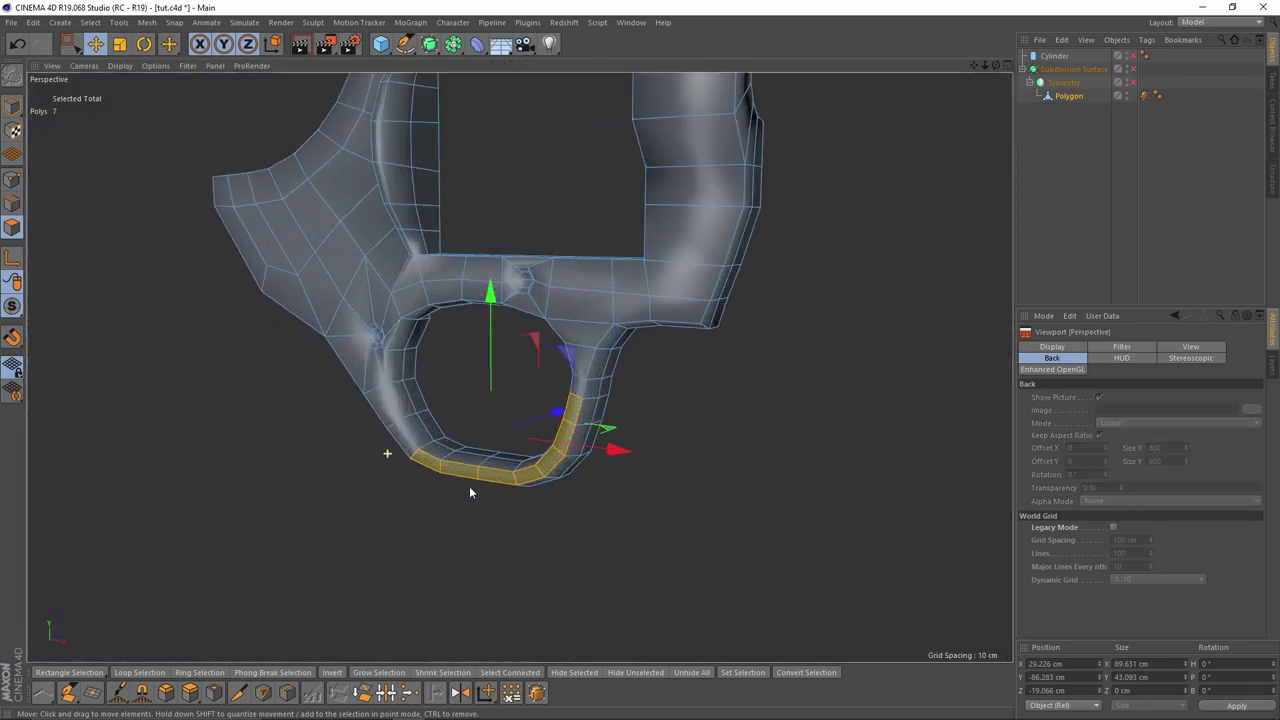
{"action": "right_click_drag", "start_coordinate": [470, 489], "coordinate": [495, 437], "text": "alt"}
{"action": "middle_click_drag", "start_coordinate": [620, 384], "coordinate": [583, 427], "text": "alt"}
{"action": "right_click_drag", "start_coordinate": [583, 427], "coordinate": [606, 408], "text": "alt"}
{"action": "left_click_drag", "start_coordinate": [575, 396], "coordinate": [649, 342]}
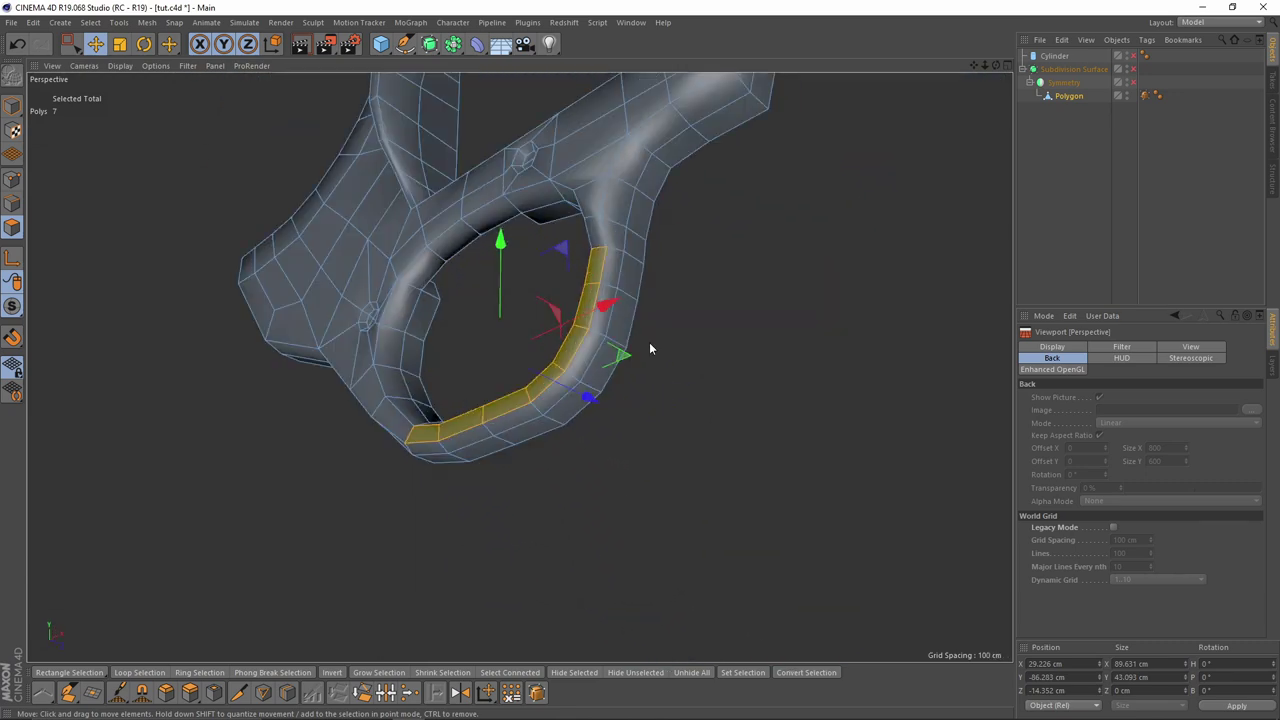
Step: Enable the Subdivision Surface and Symmetry and examine the smoothed trigger guard from another angle
{"action": "key", "text": "q"}
{"action": "left_click", "coordinate": [1134, 83]}
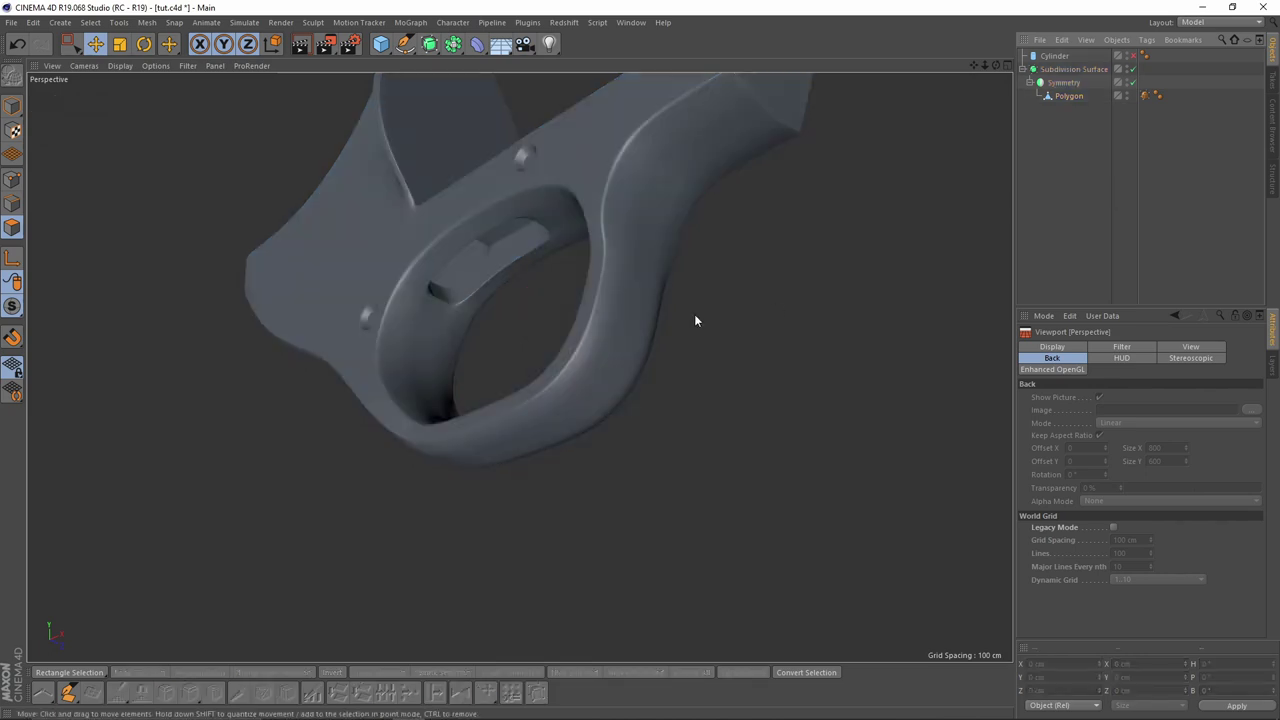
{"action": "left_click_drag", "start_coordinate": [694, 314], "coordinate": [756, 331], "text": "alt"}
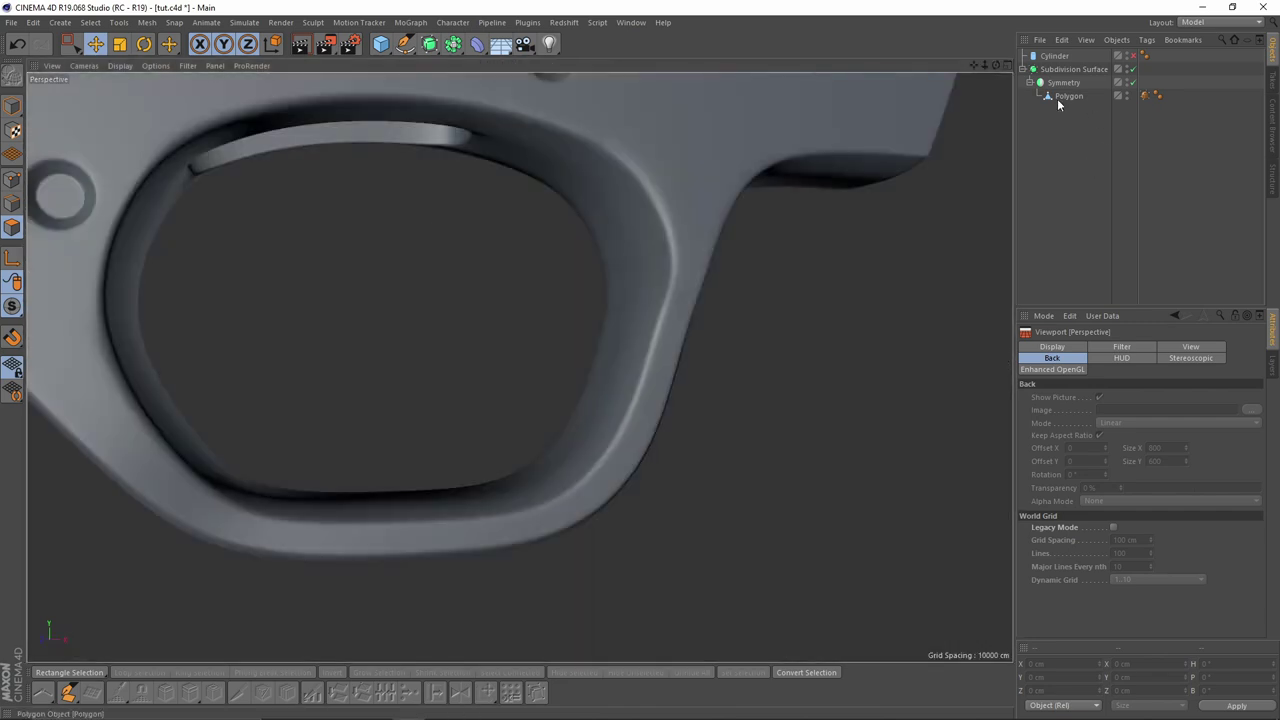
Step: Return to the unsmoothed Polygon object and switch to edge editing around the trigger guard
{"action": "left_click", "coordinate": [1062, 96]}
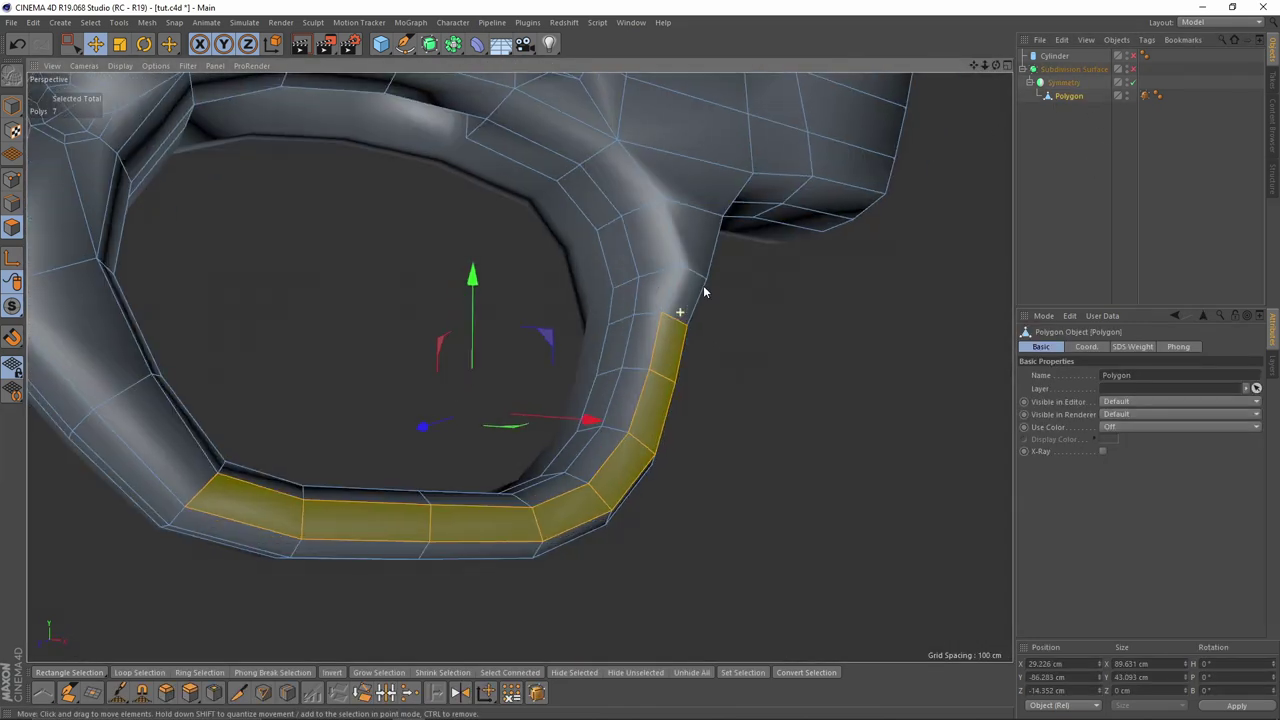
{"action": "left_click", "coordinate": [12, 203]}
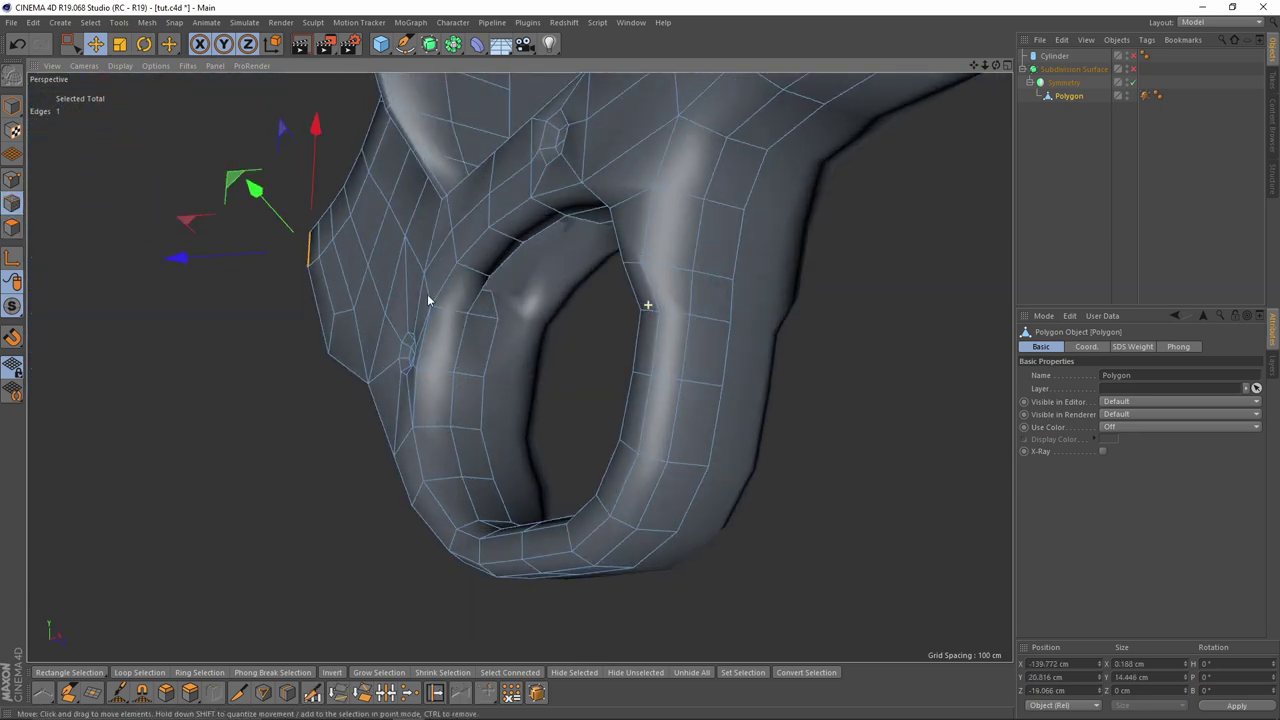